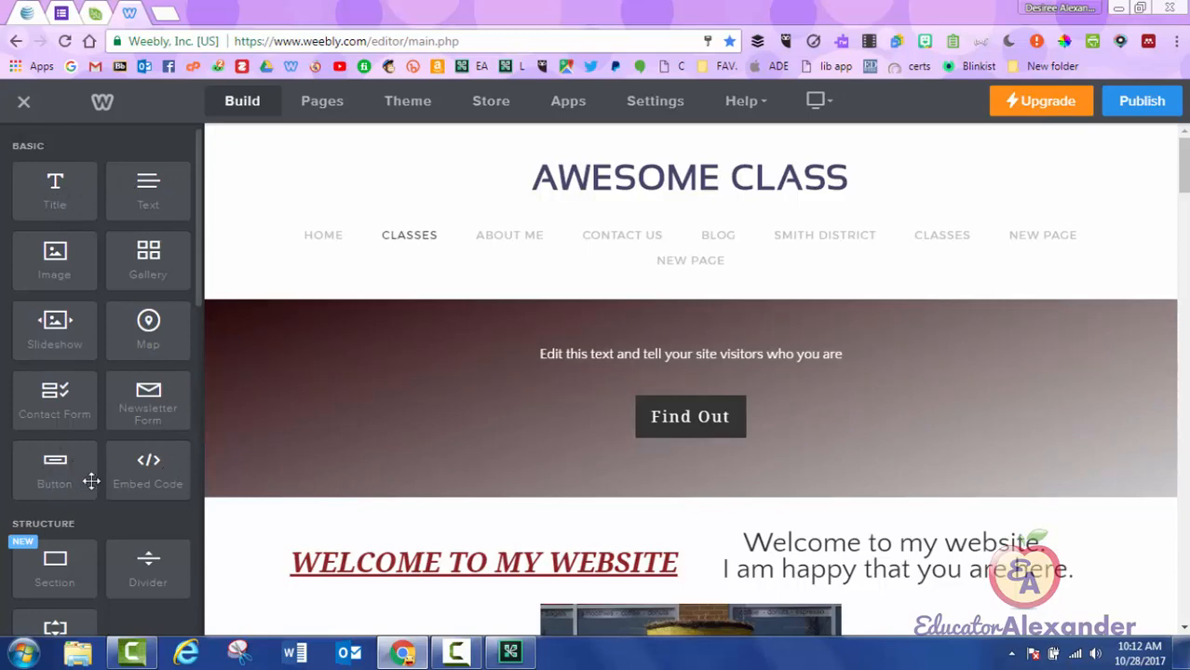
# Select the full text of the WELCOME TO MY WEBSITE heading.
pyautogui.scroll(-3, 955, 570)
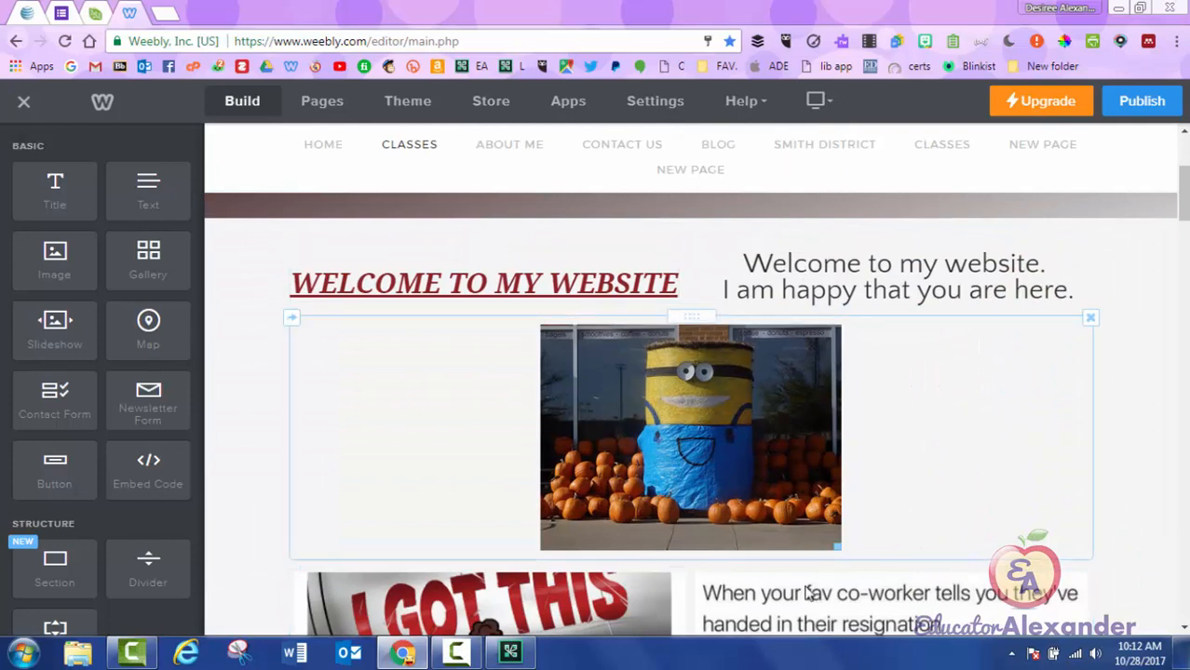
pyautogui.scroll(-1, 866, 573)
pyautogui.scroll(1, 452, 321)
pyautogui.scroll(-1, 903, 332)
pyautogui.scroll(-4, 677, 340)
pyautogui.scroll(-12, 677, 339)
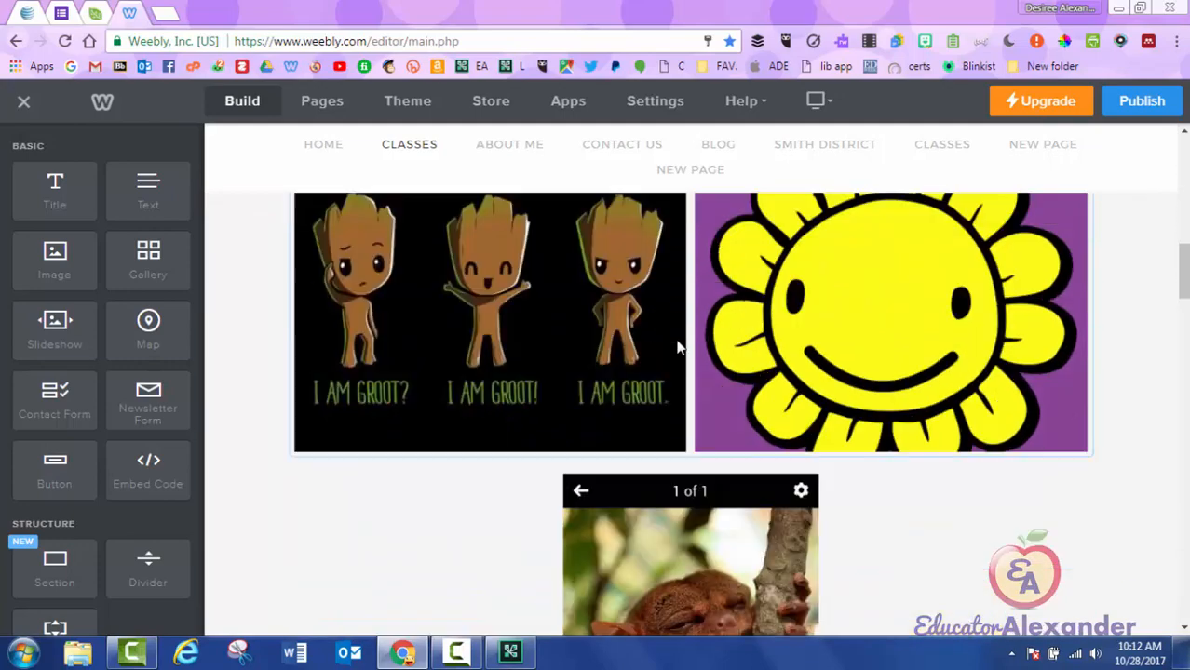
pyautogui.scroll(-7, 677, 345)
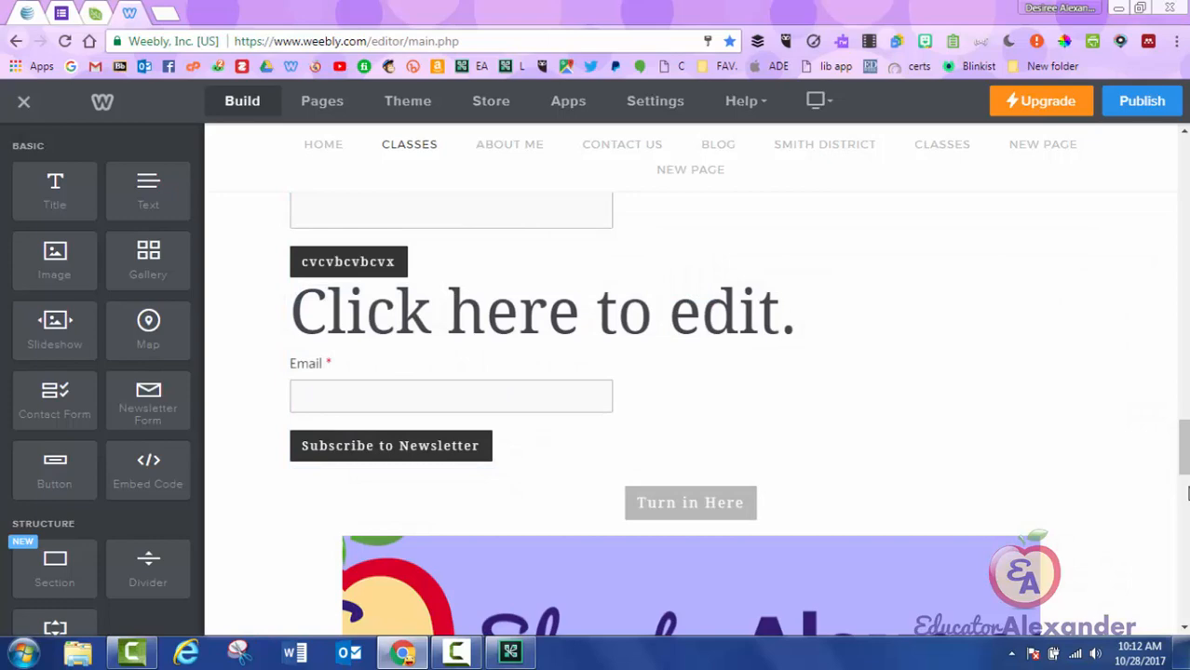
pyautogui.moveTo(1184, 455); pyautogui.dragTo(1184, 210)
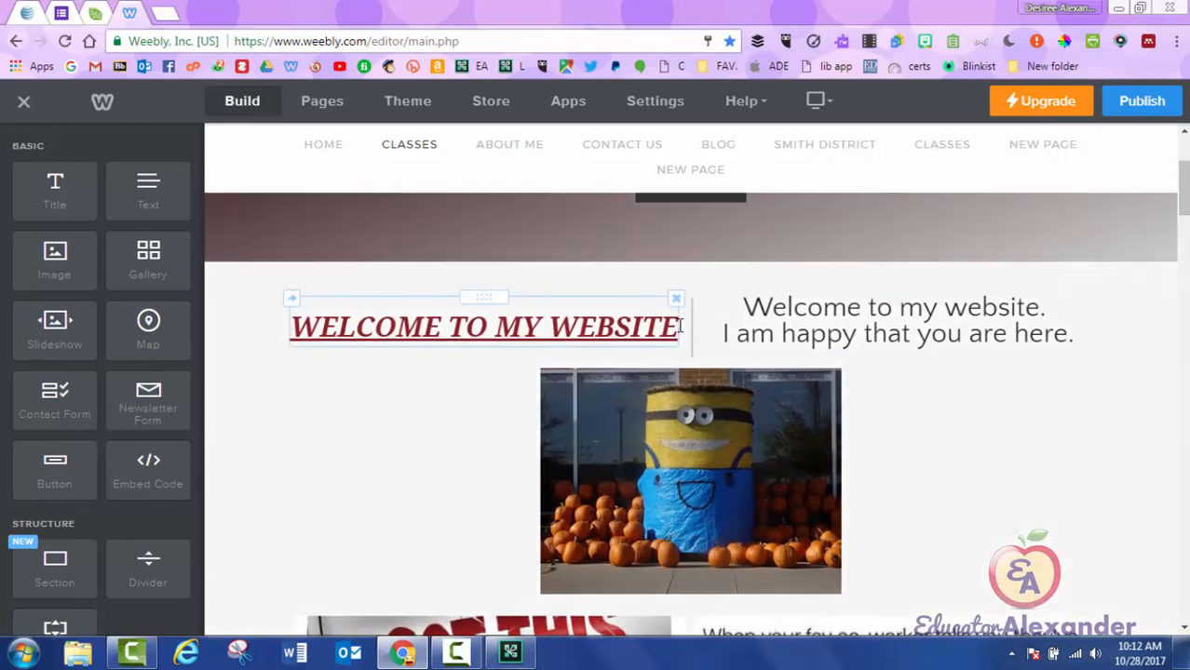
pyautogui.click(368, 318)
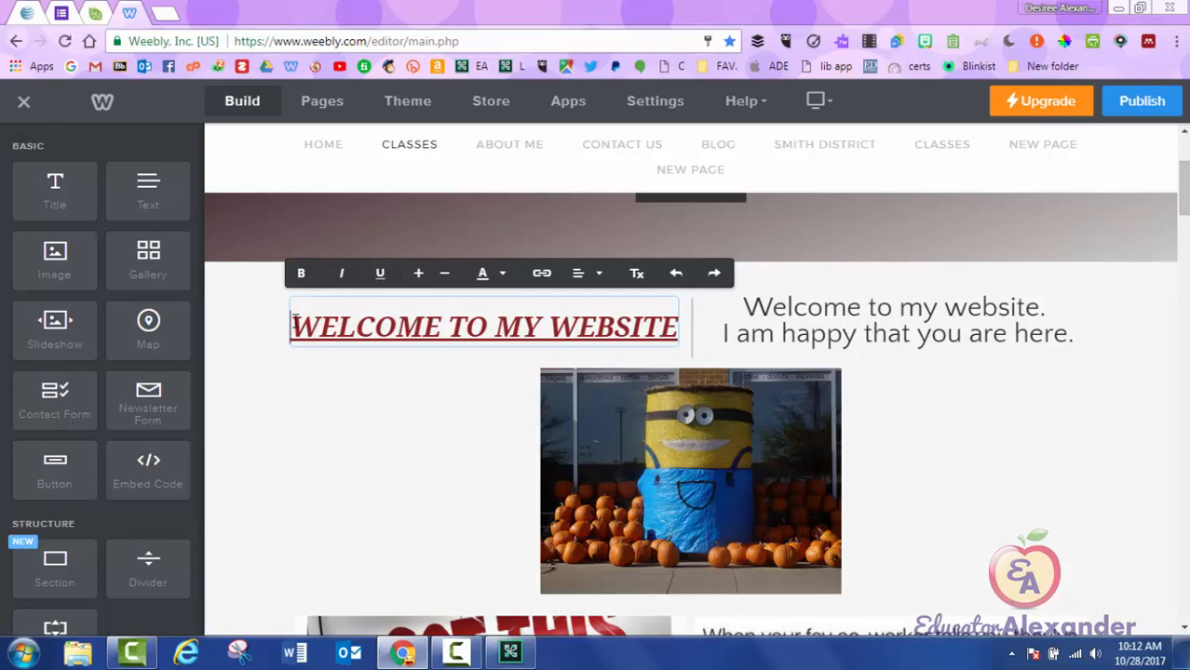
pyautogui.moveTo(295, 325); pyautogui.dragTo(720, 331)
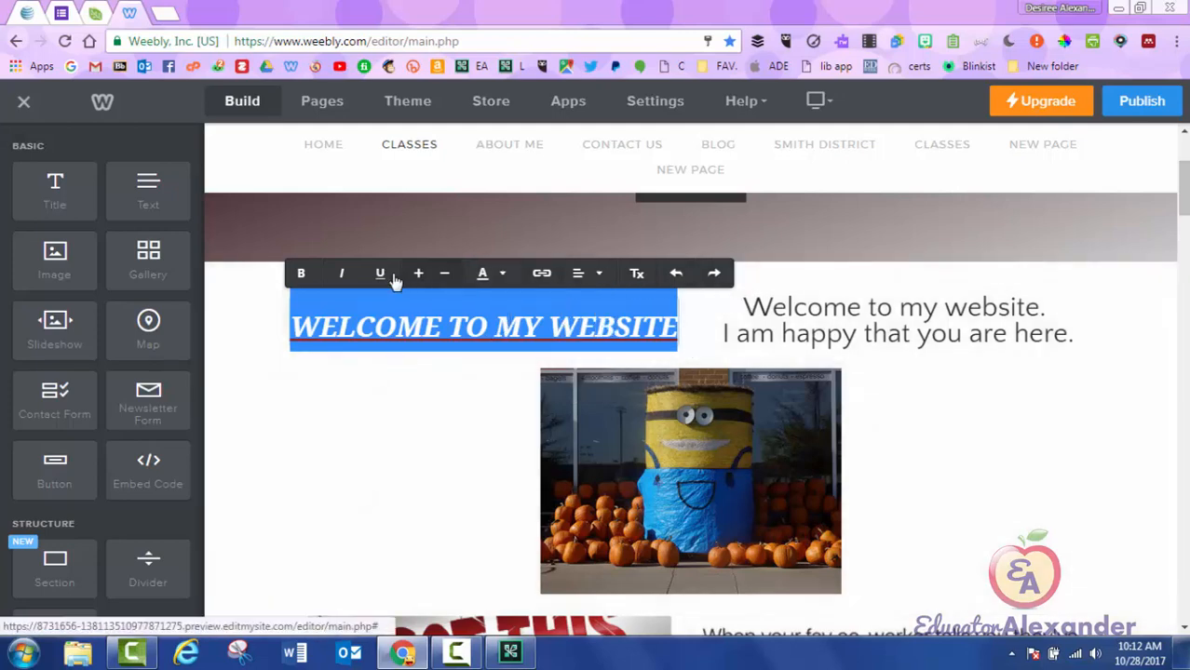
pyautogui.click(544, 275)
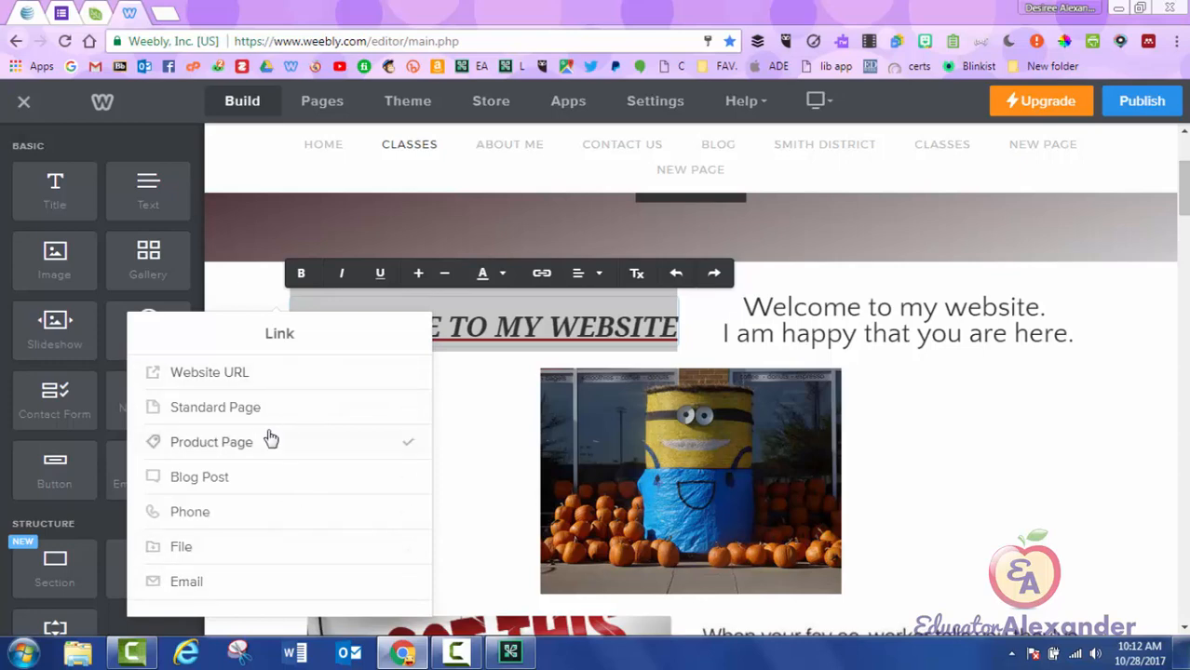
pyautogui.click(256, 388)
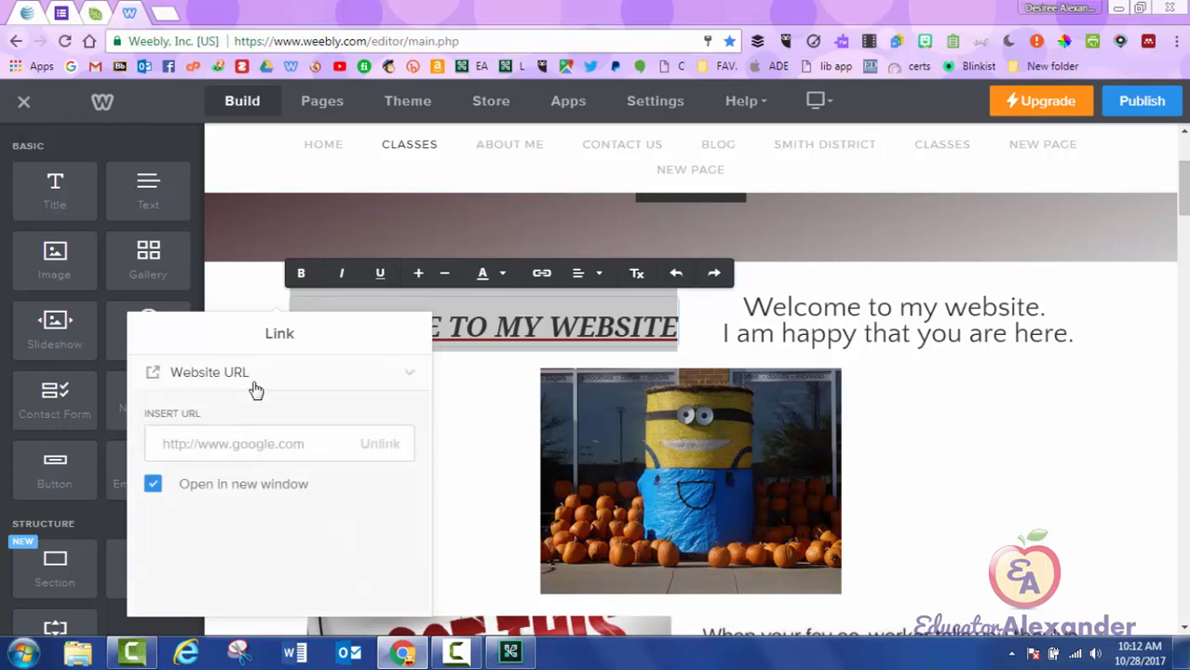
pyautogui.click(254, 444)
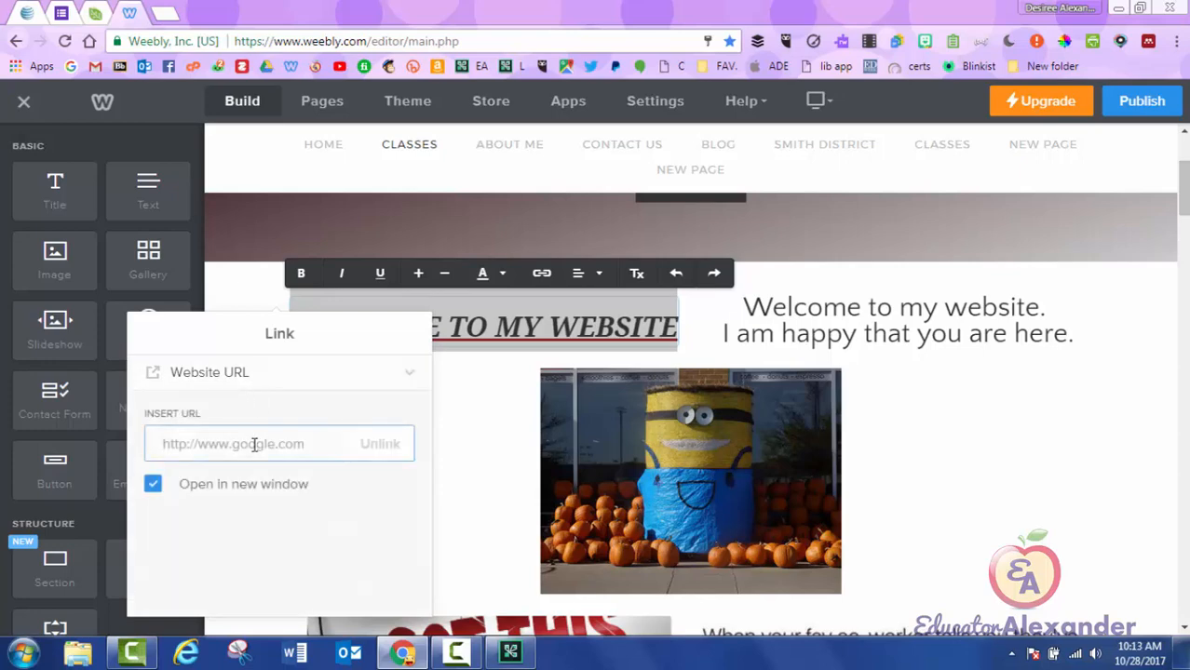
pyautogui.write('www')
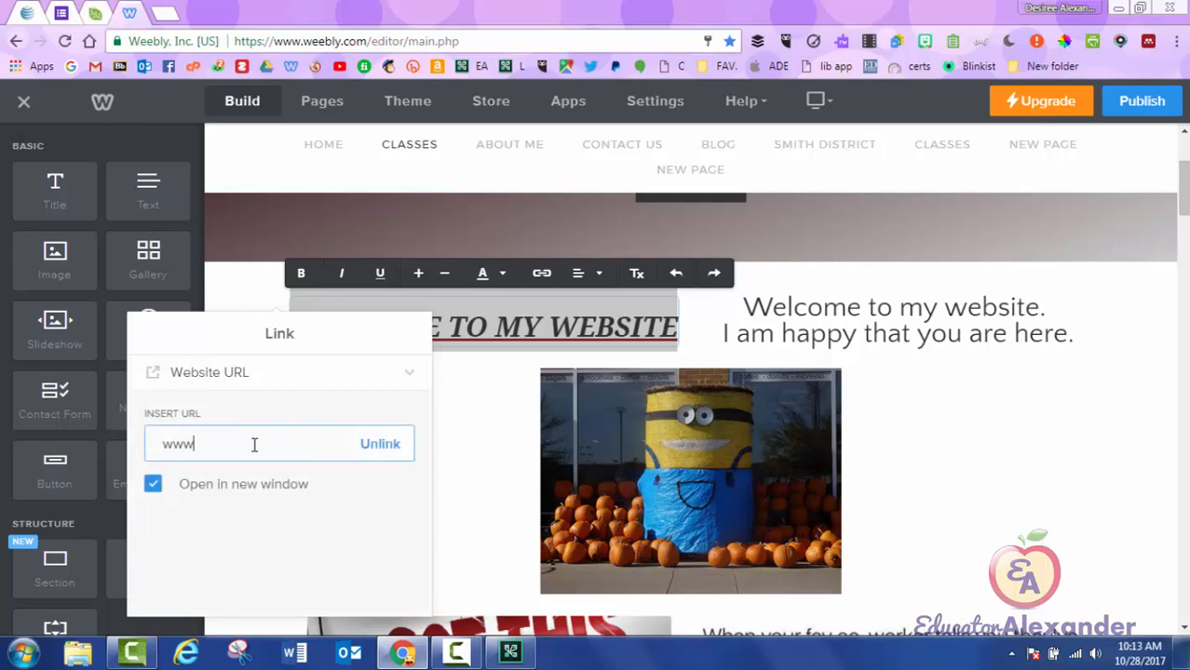
pyautogui.write('.yahoo.com')
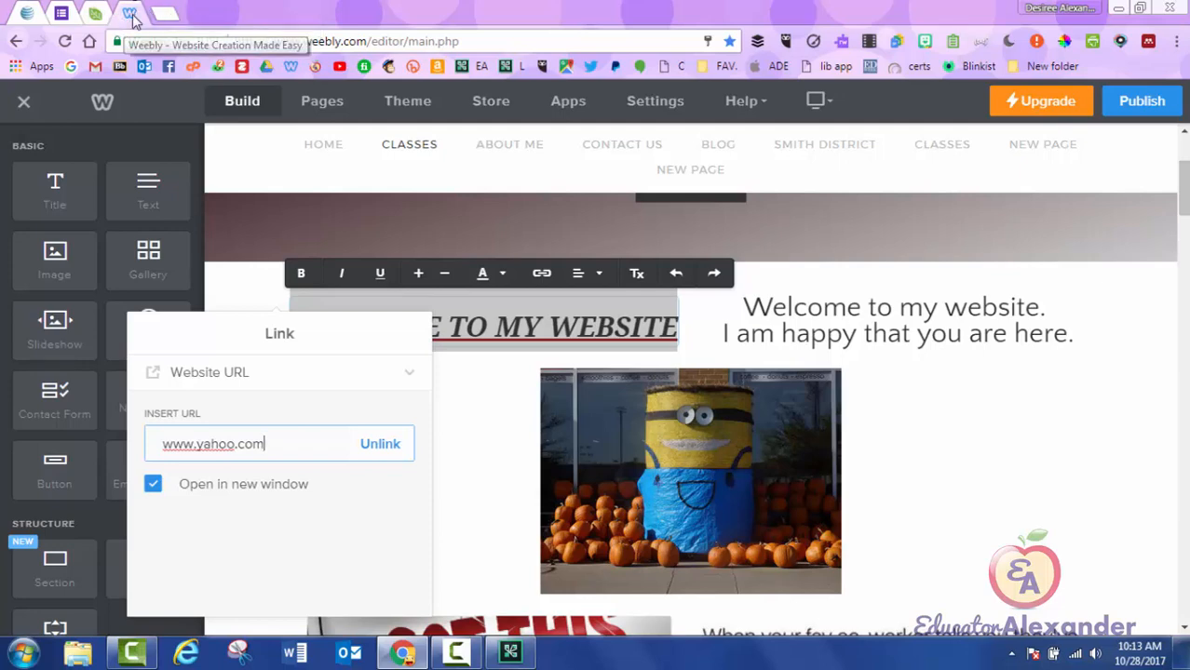
pyautogui.click(153, 495)
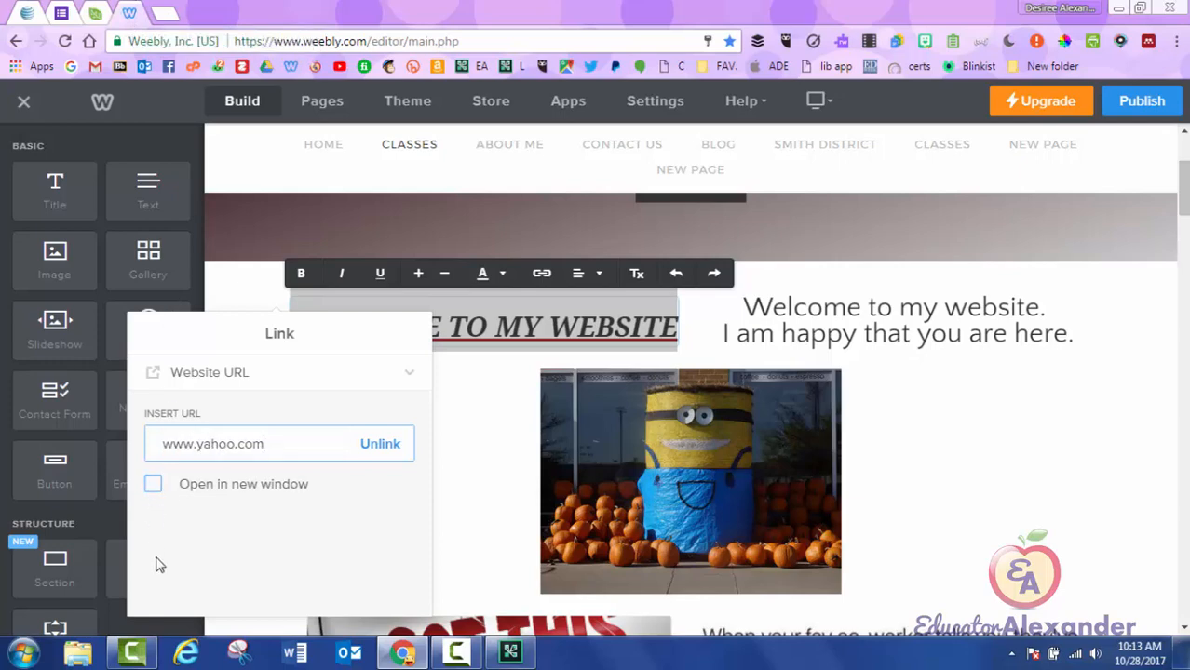
pyautogui.click(154, 494)
pyautogui.click(409, 377)
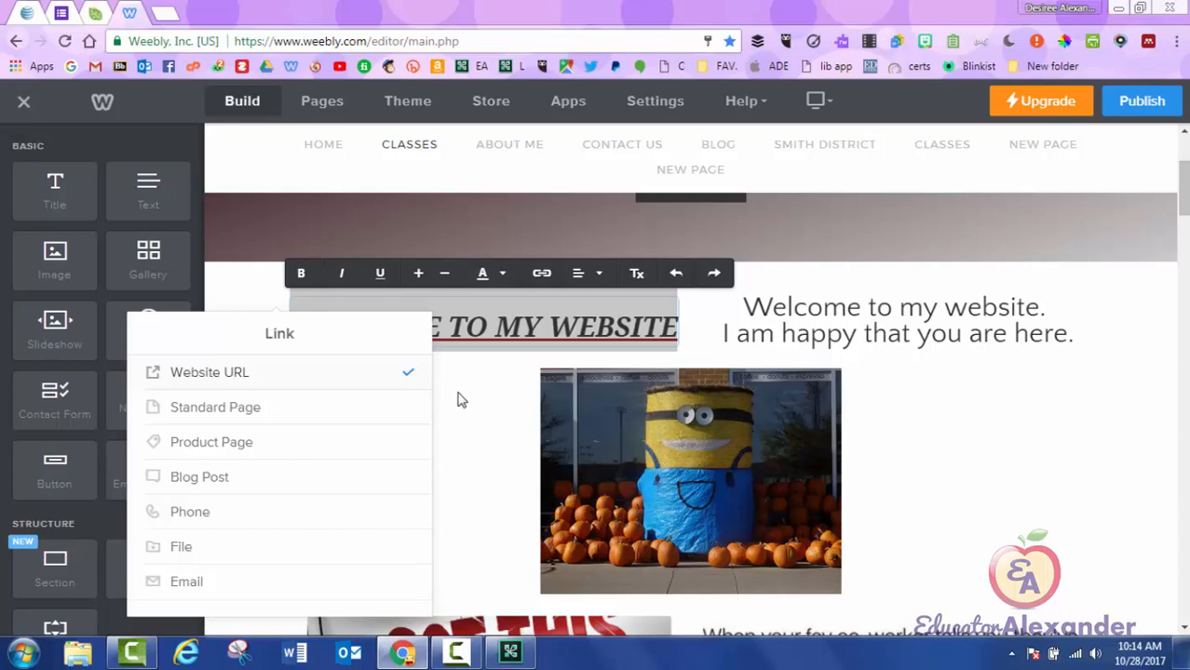
pyautogui.click(490, 411)
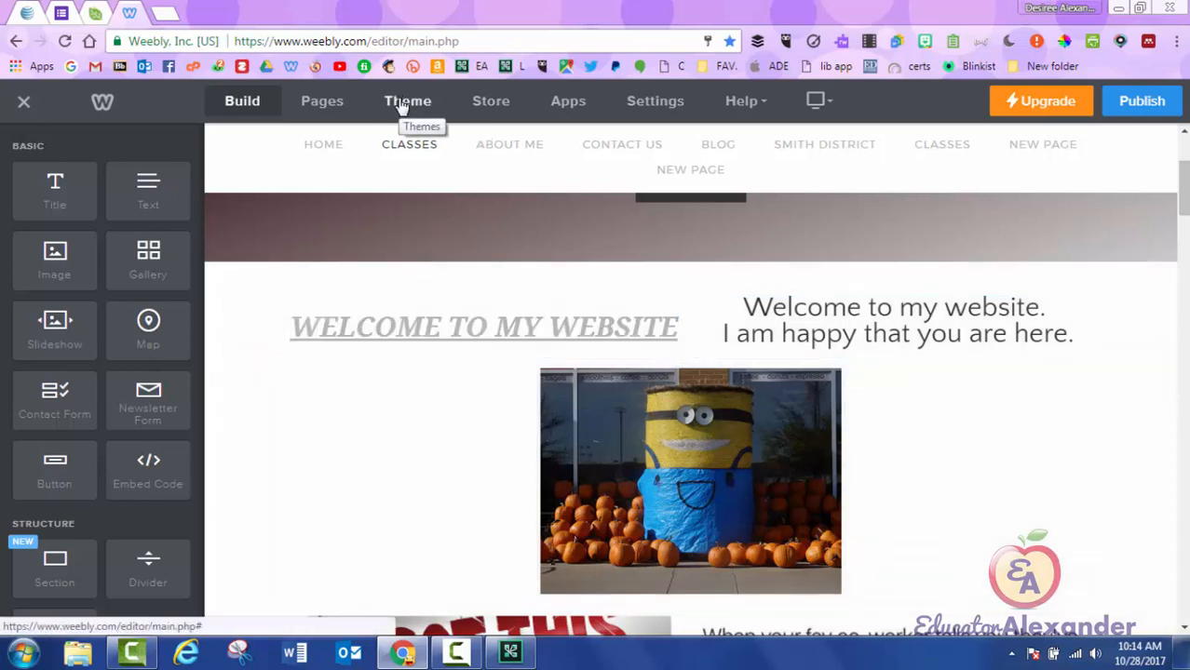
# In the theme's font settings, set the Links colour to a dark purple swatch.
pyautogui.click(402, 104)
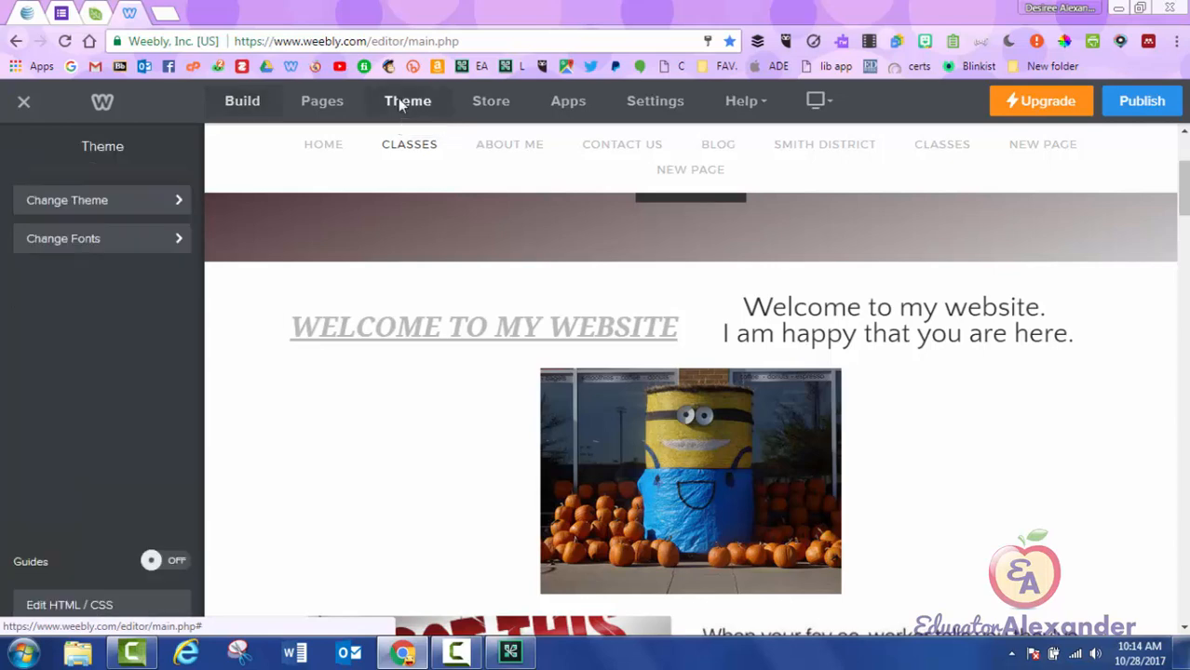
pyautogui.click(93, 244)
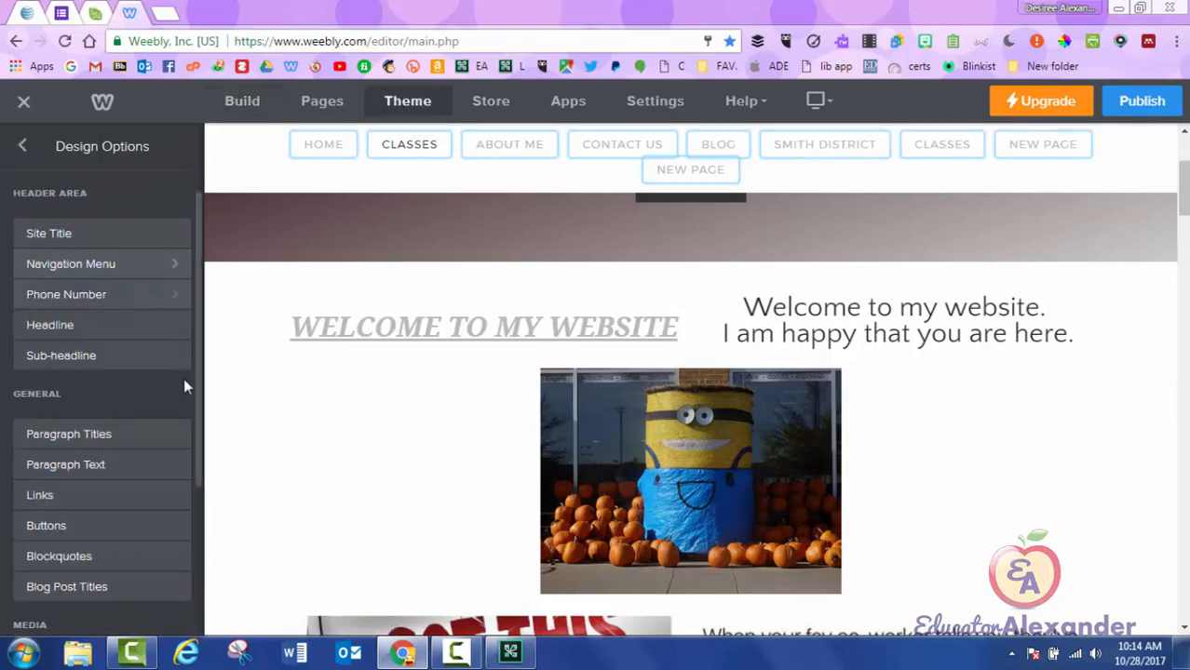
pyautogui.scroll(-2, 177, 401)
pyautogui.scroll(-3, 176, 395)
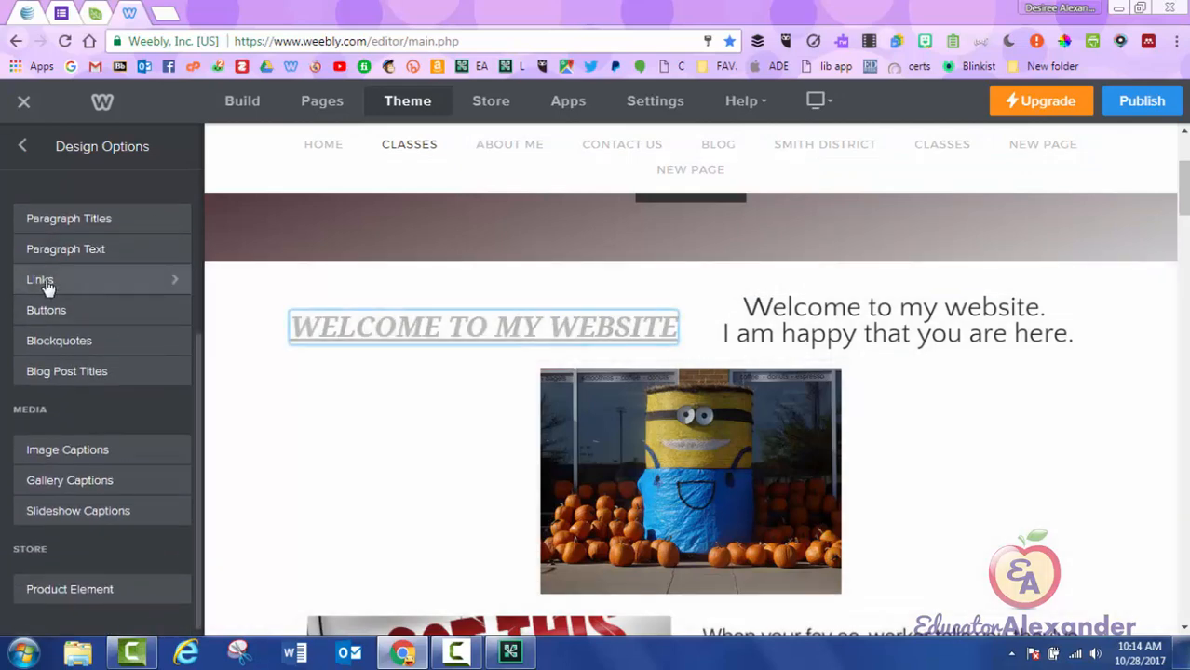
pyautogui.scroll(1, 48, 288)
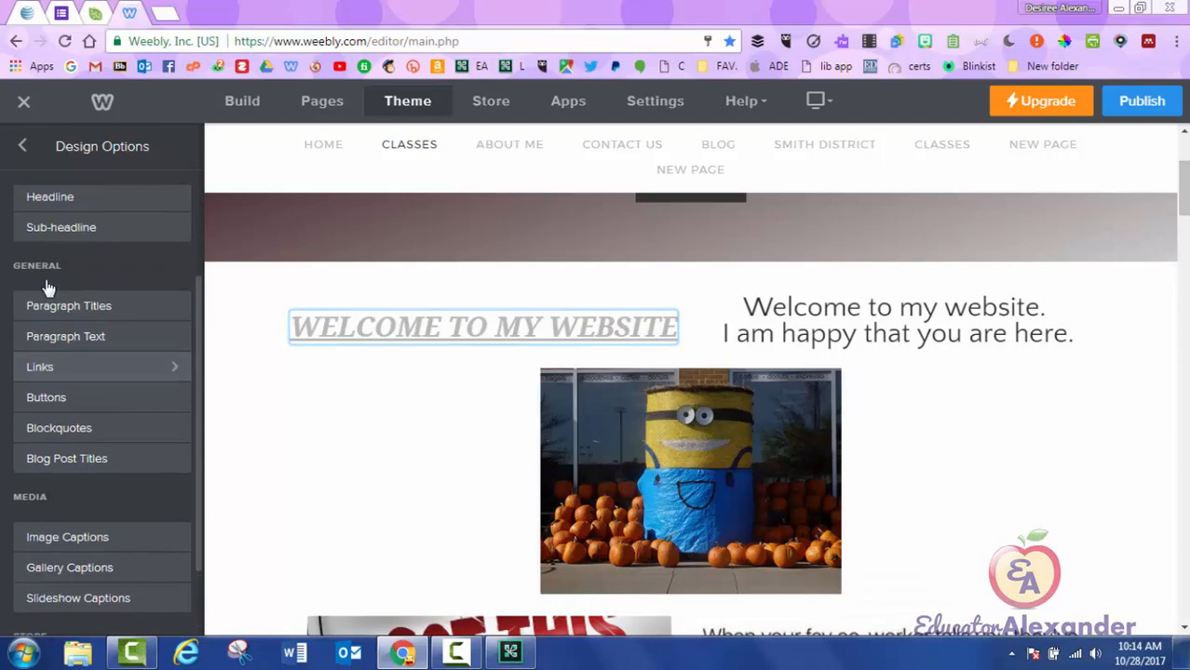
pyautogui.click(54, 370)
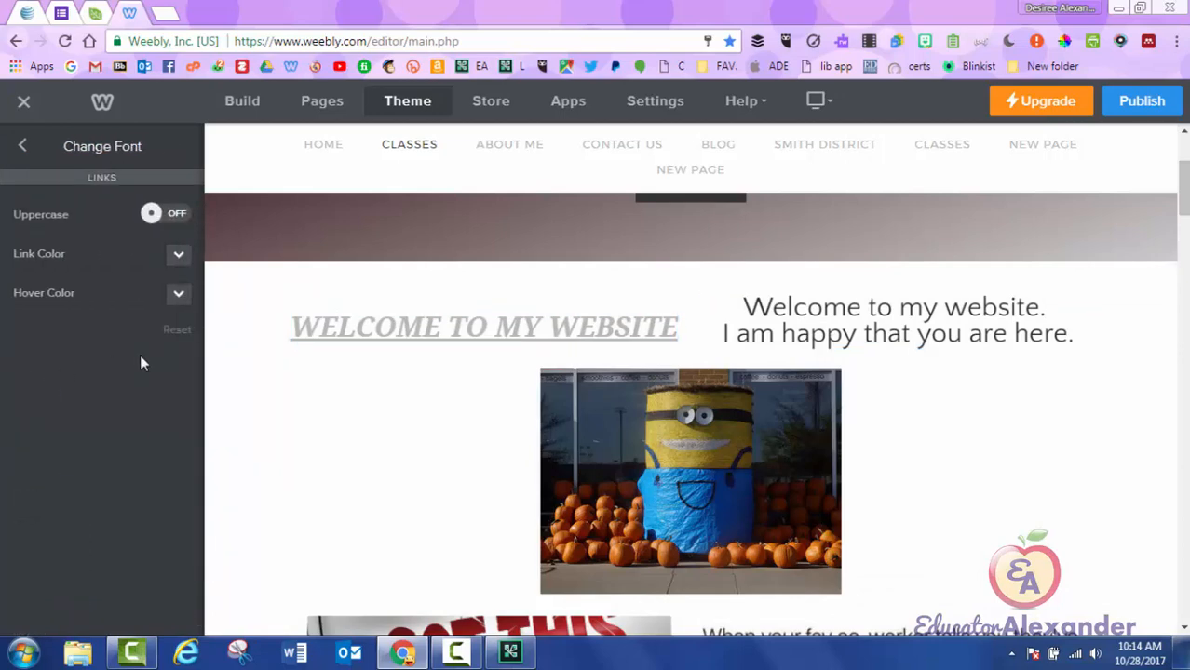
pyautogui.click(185, 260)
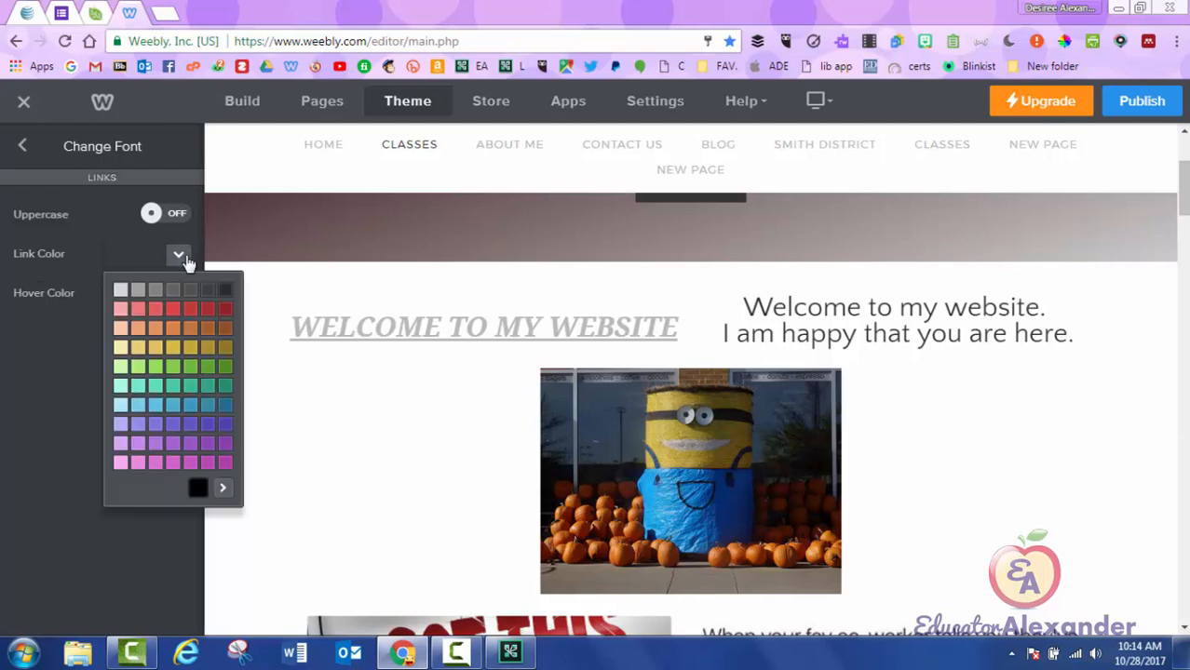
pyautogui.click(225, 317)
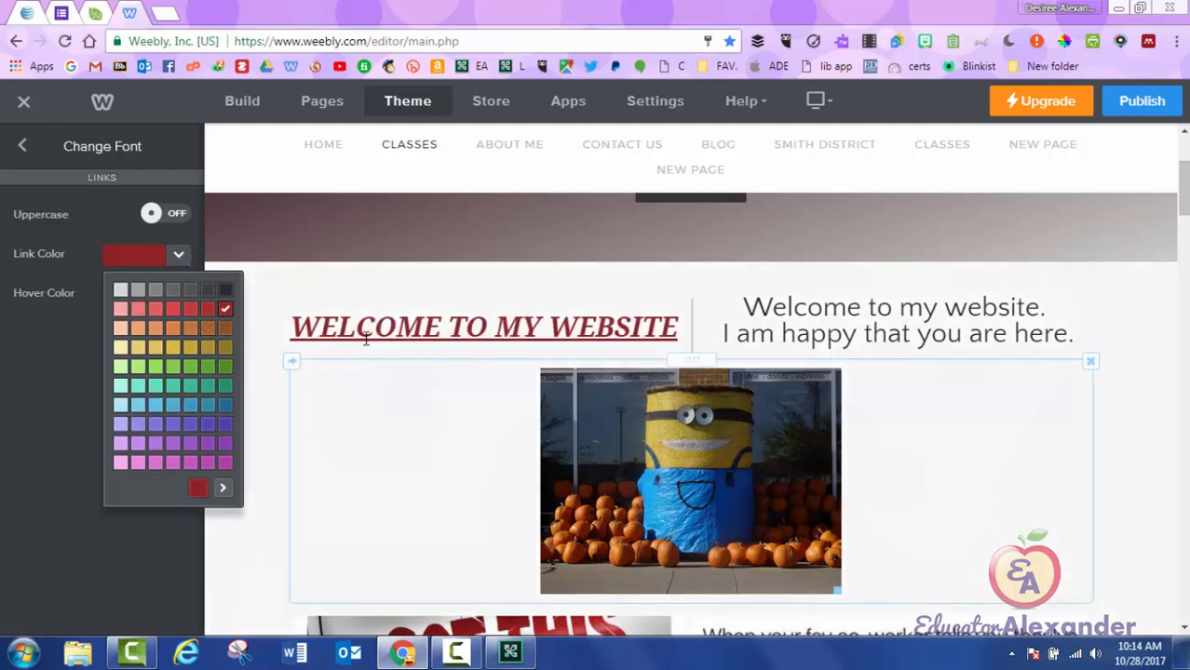
pyautogui.click(192, 425)
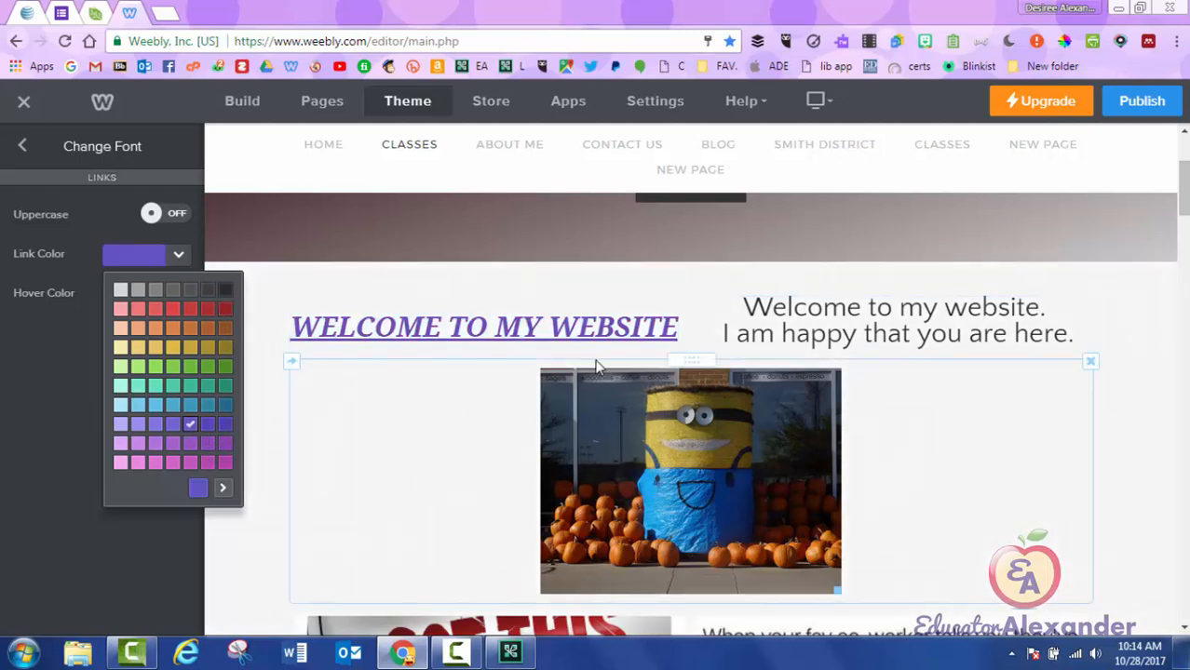
pyautogui.click(207, 425)
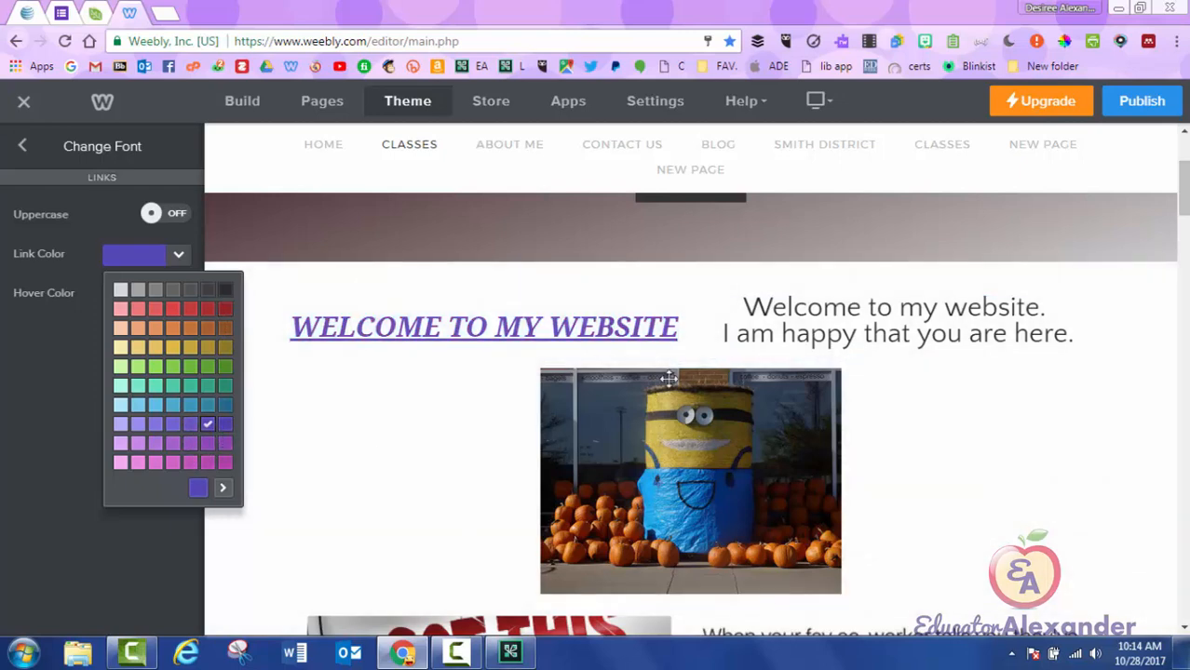
# Return to the Build view and publish the website.
pyautogui.click(19, 148)
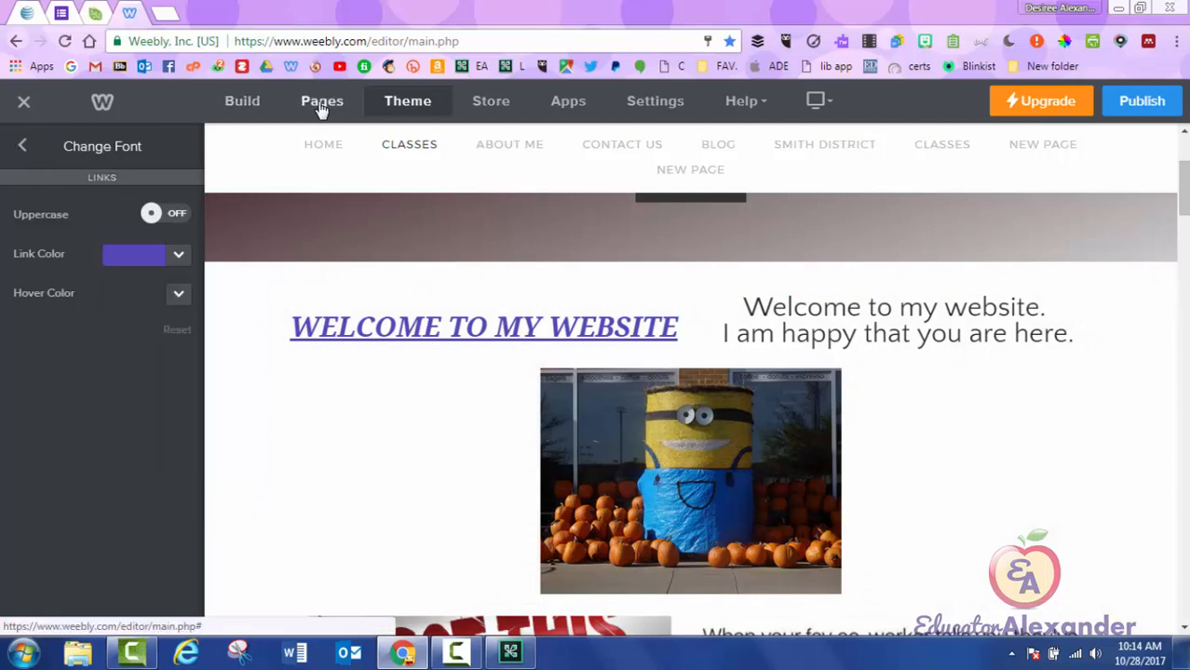
pyautogui.click(237, 110)
pyautogui.click(1140, 102)
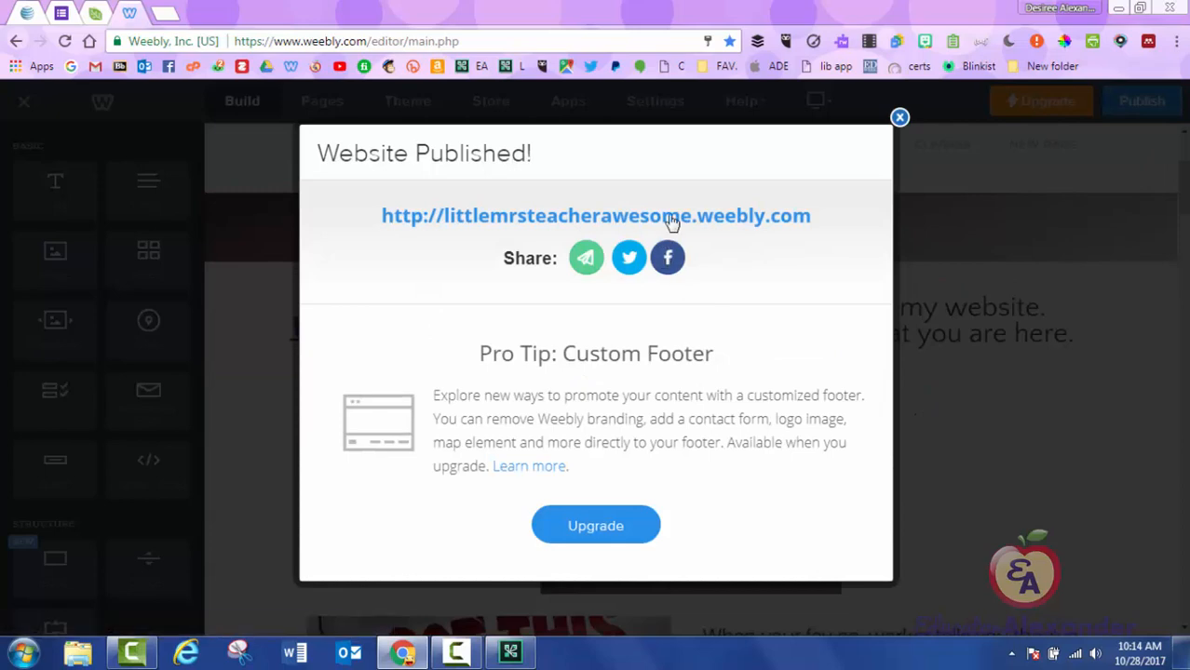
# On the live Classes page, verify the heading opens Yahoo, then close both tabs and the publish notice.
pyautogui.click(673, 218)
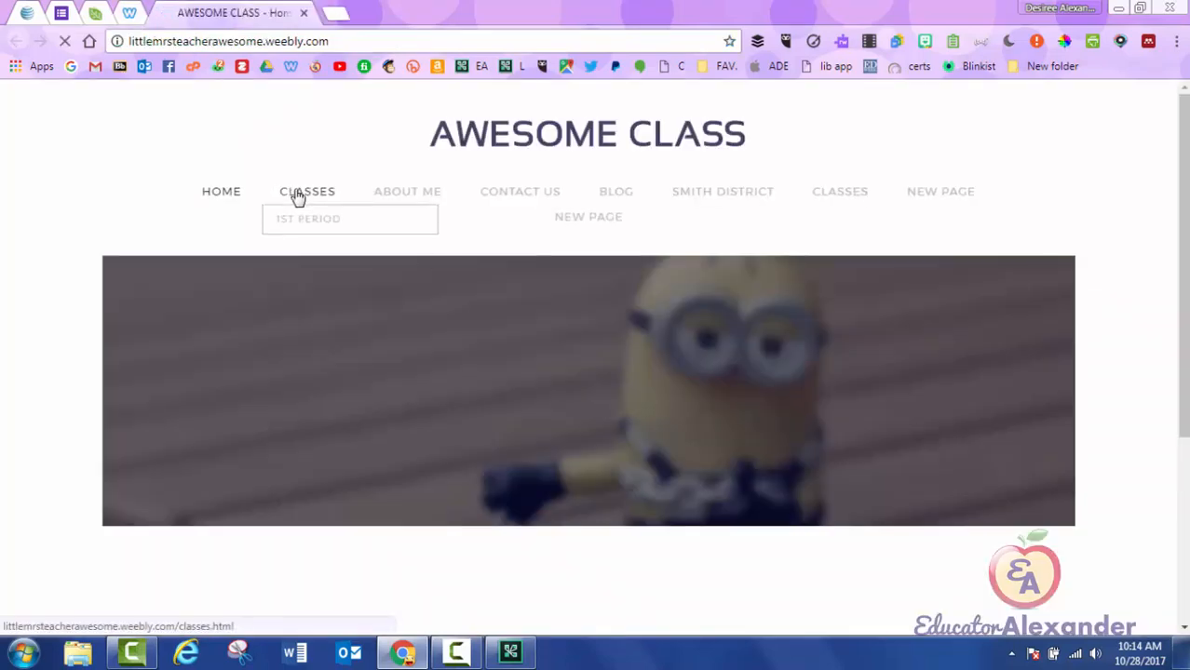
pyautogui.click(295, 192)
pyautogui.scroll(-2, 652, 482)
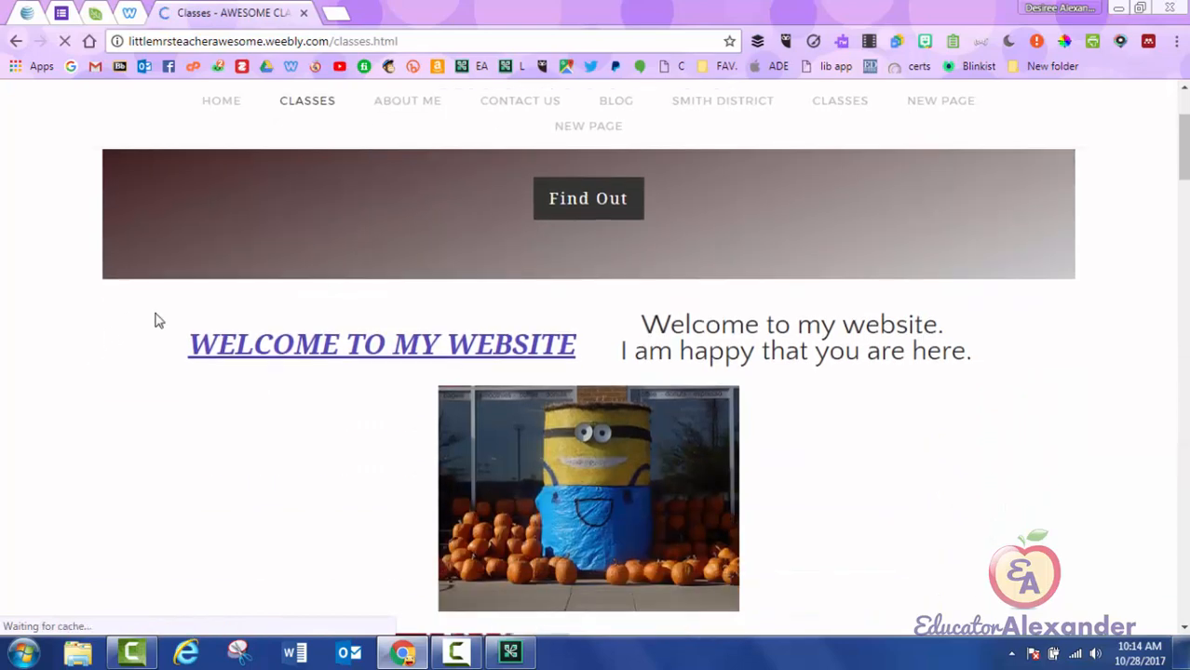
pyautogui.click(536, 355)
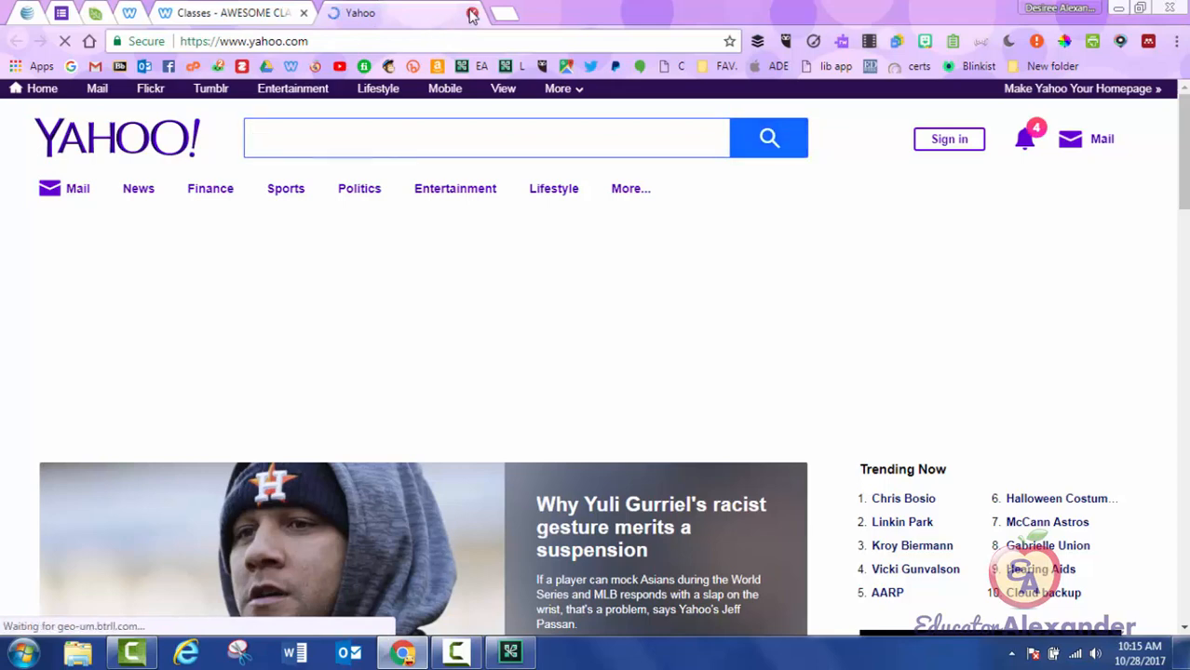
pyautogui.hotkey('ctrl', 'w')
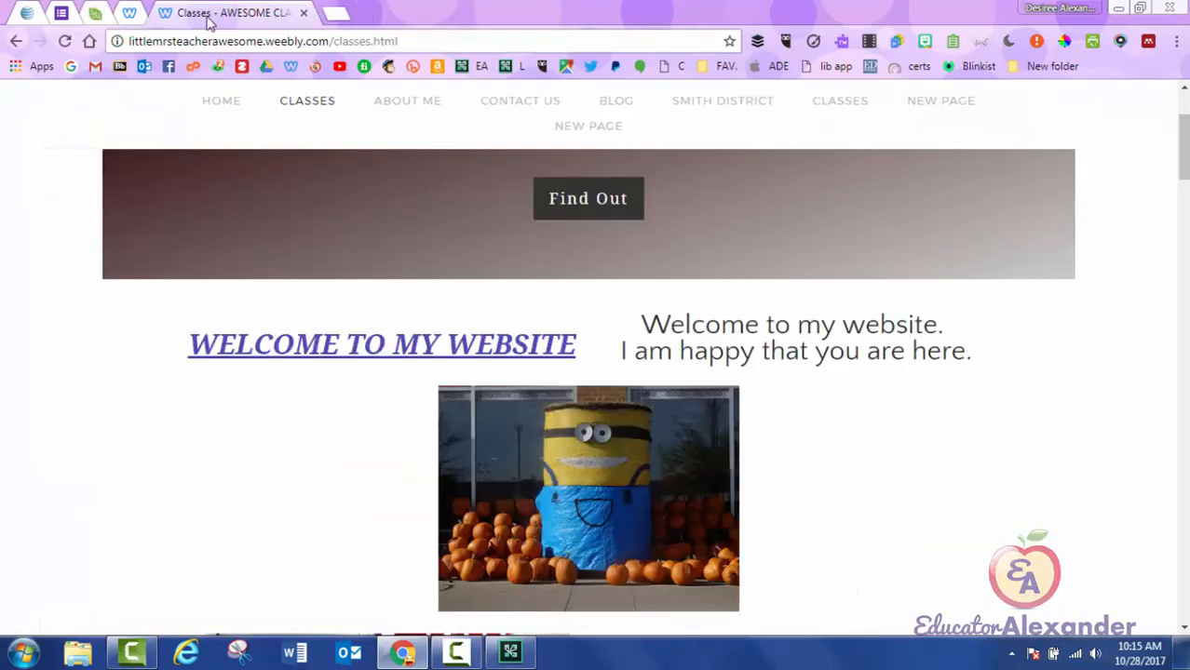
pyautogui.hotkey('ctrl', 'w')
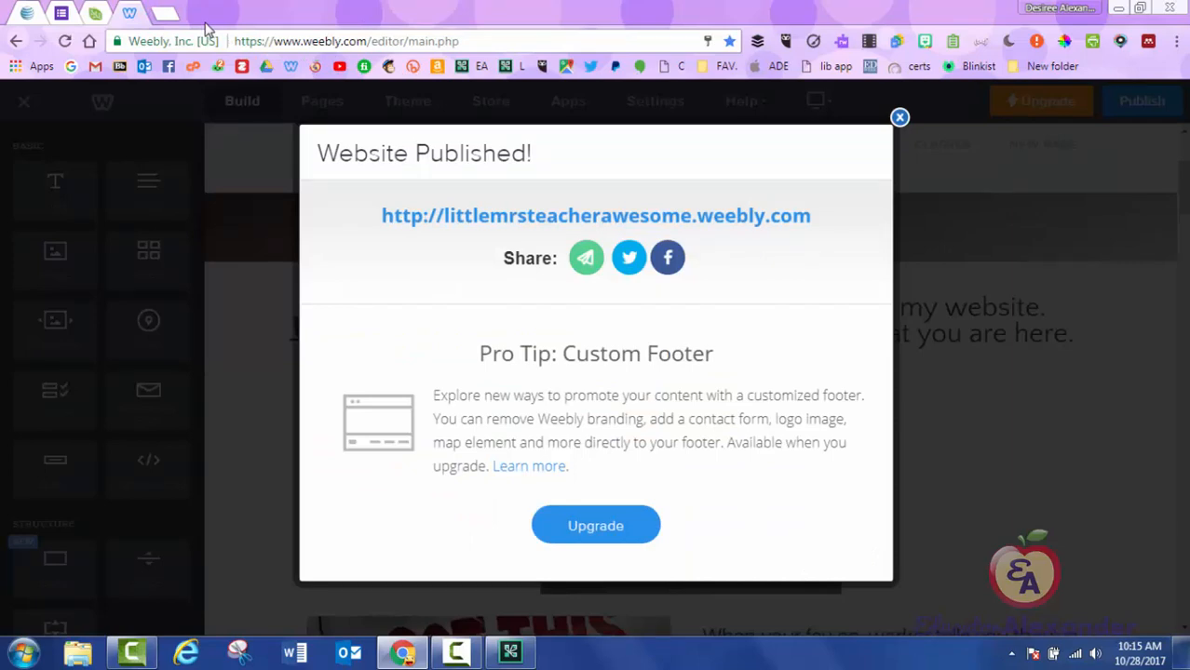
pyautogui.click(897, 117)
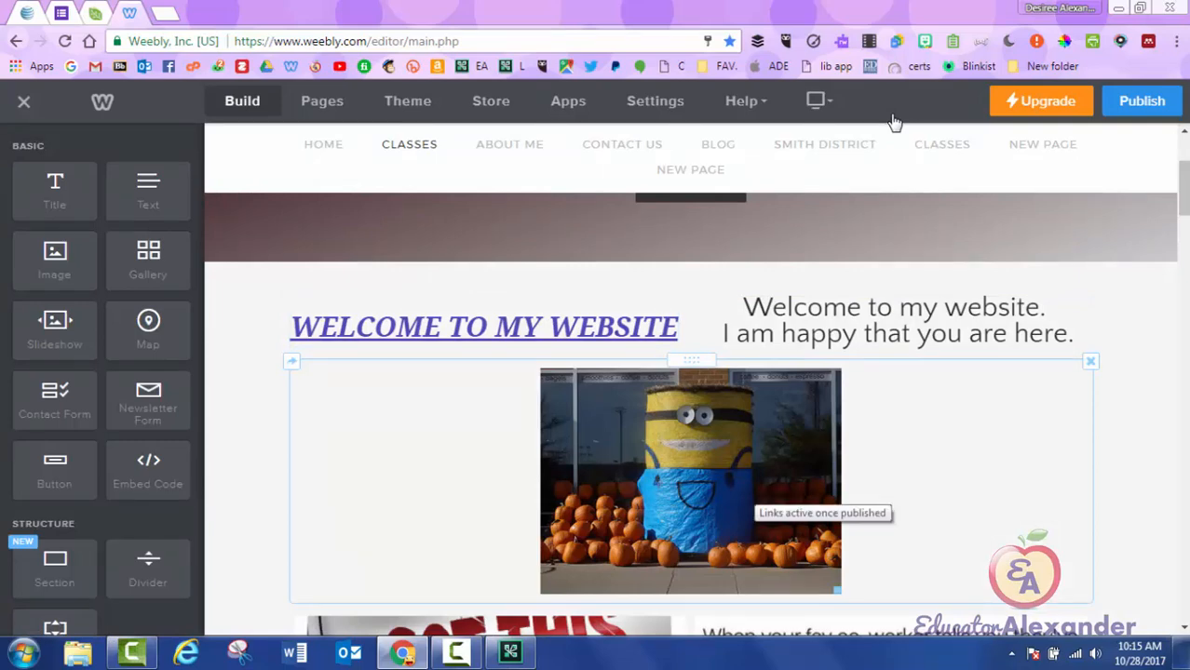
# Link the minion picture to the About Me page as a Standard Page link.
pyautogui.click(746, 492)
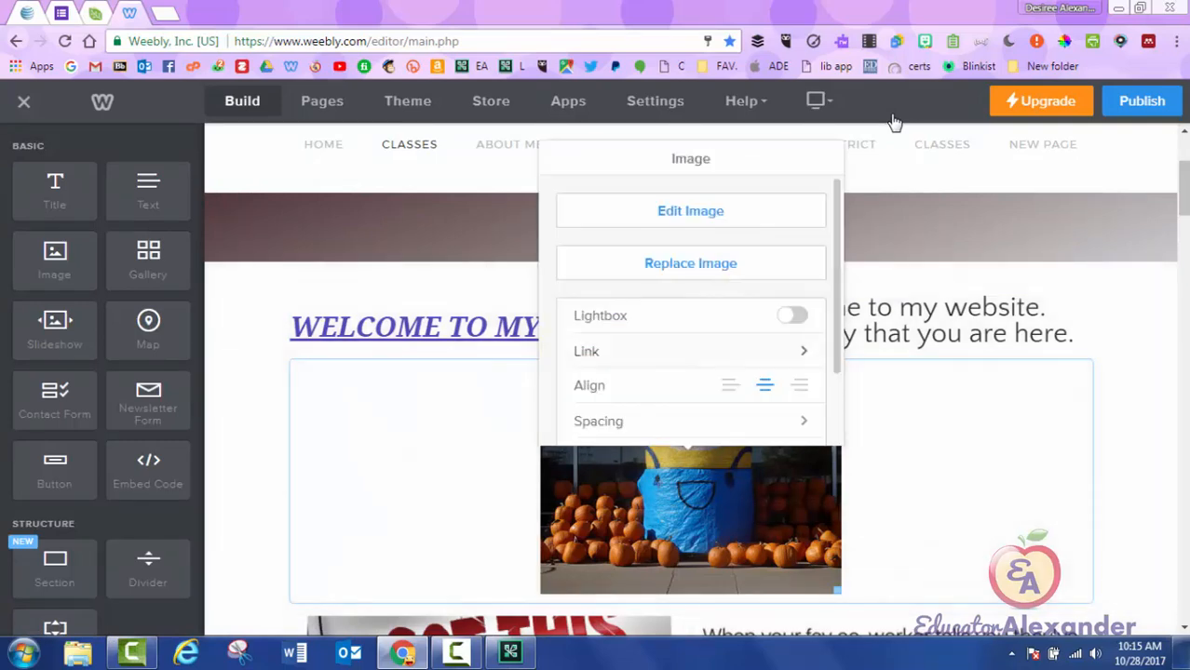
pyautogui.click(689, 351)
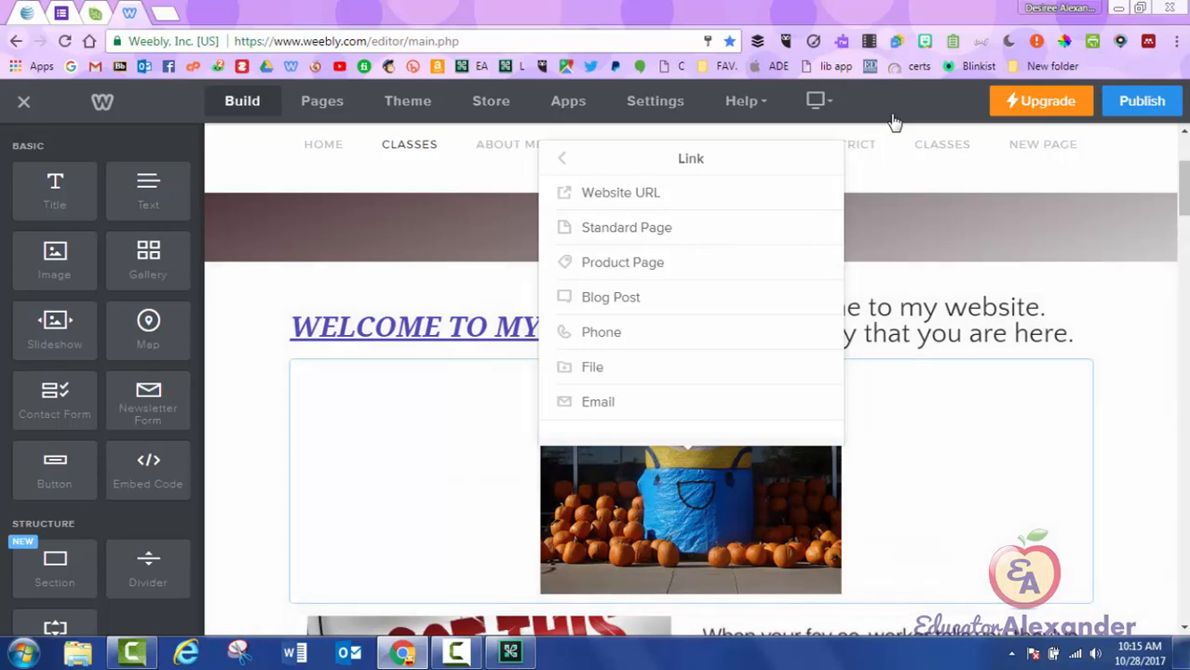
pyautogui.click(894, 121)
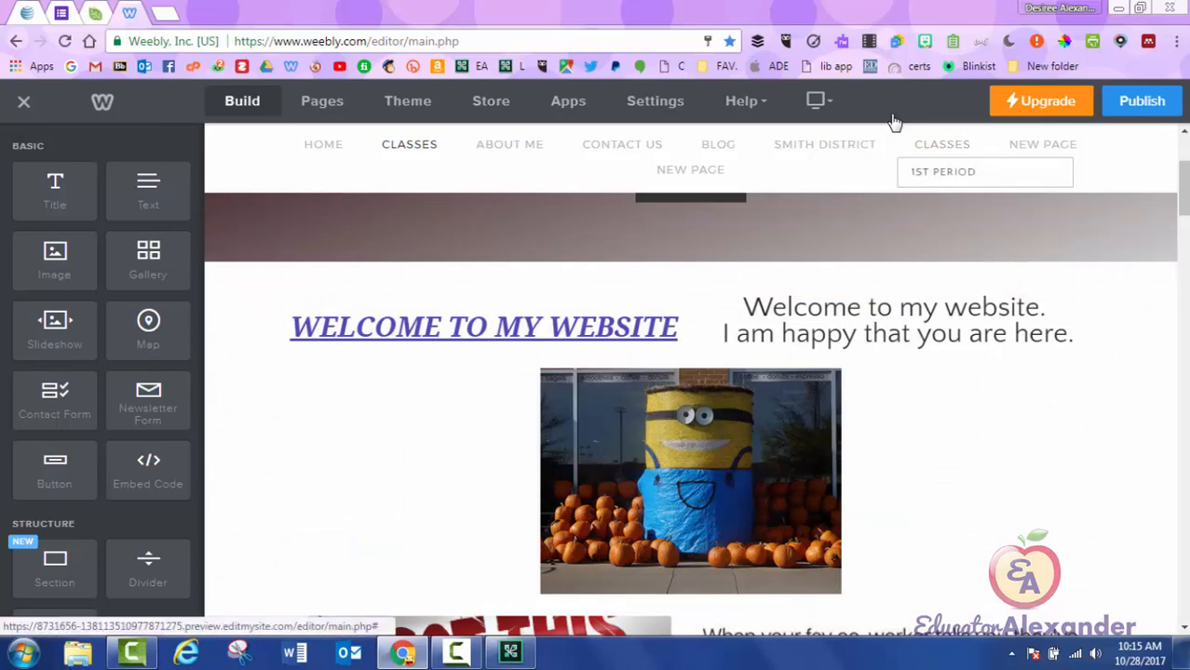
pyautogui.click(690, 482)
pyautogui.click(586, 351)
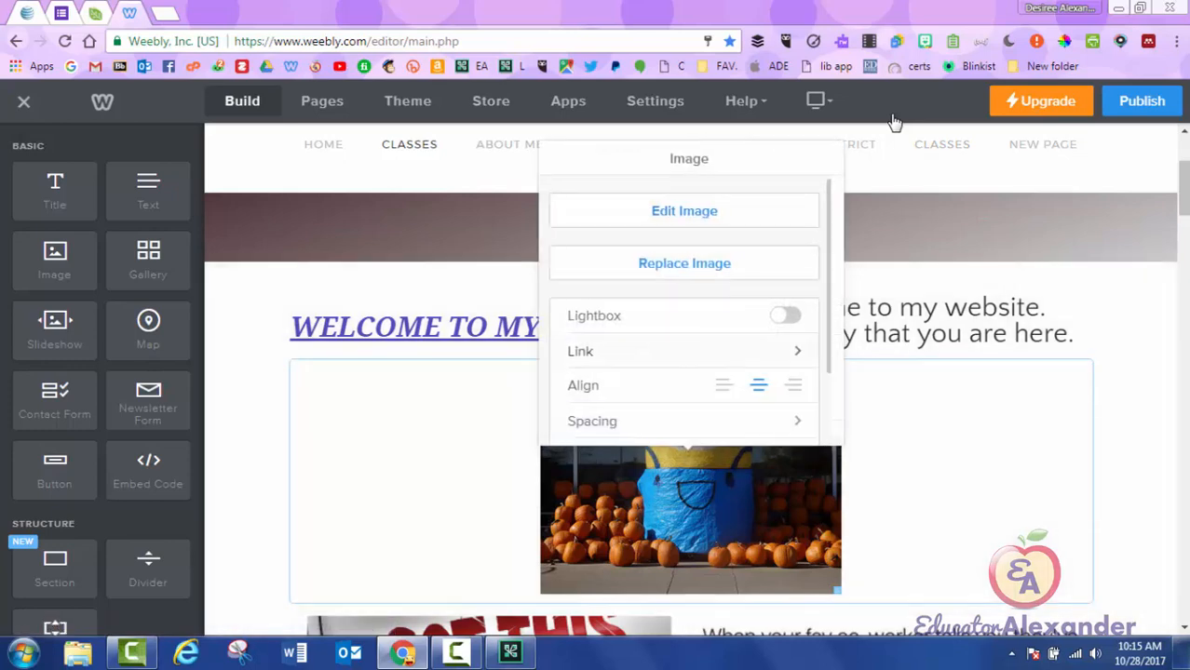
pyautogui.click(626, 228)
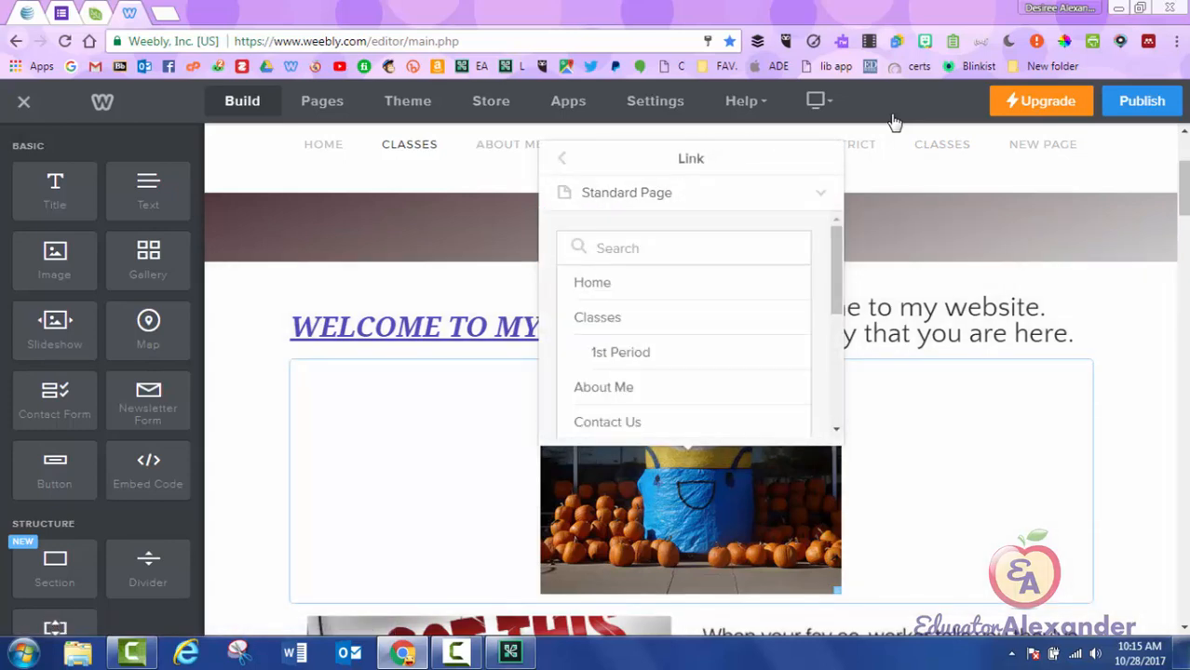
pyautogui.scroll(-5, 684, 326)
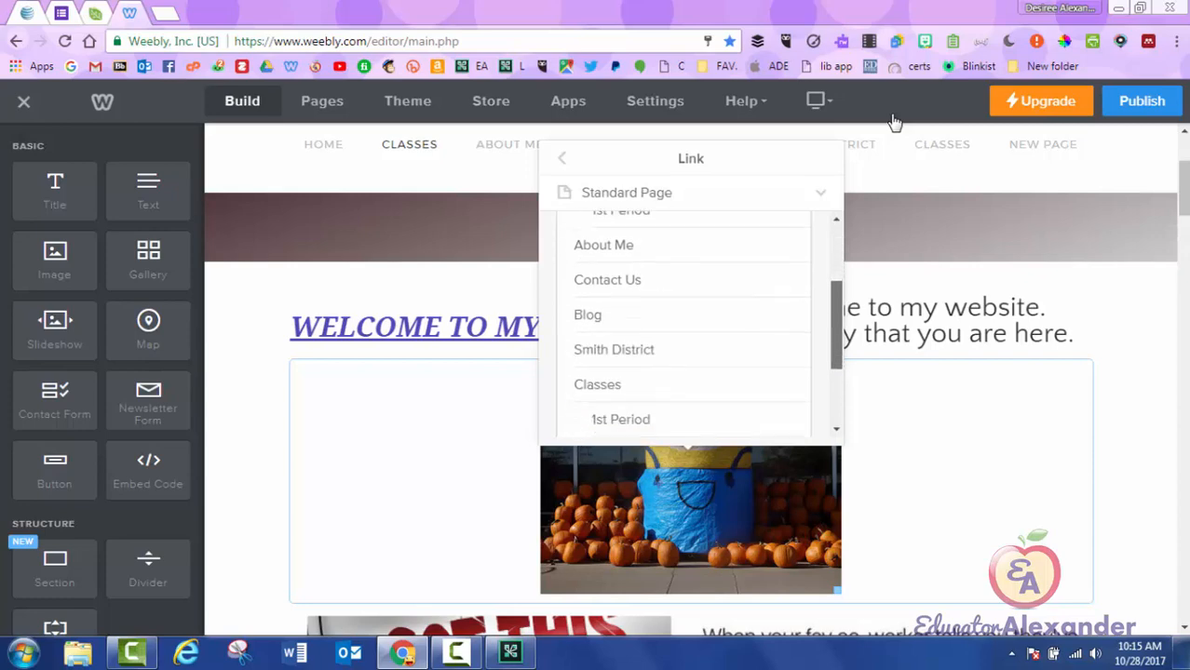
pyautogui.scroll(5, 684, 326)
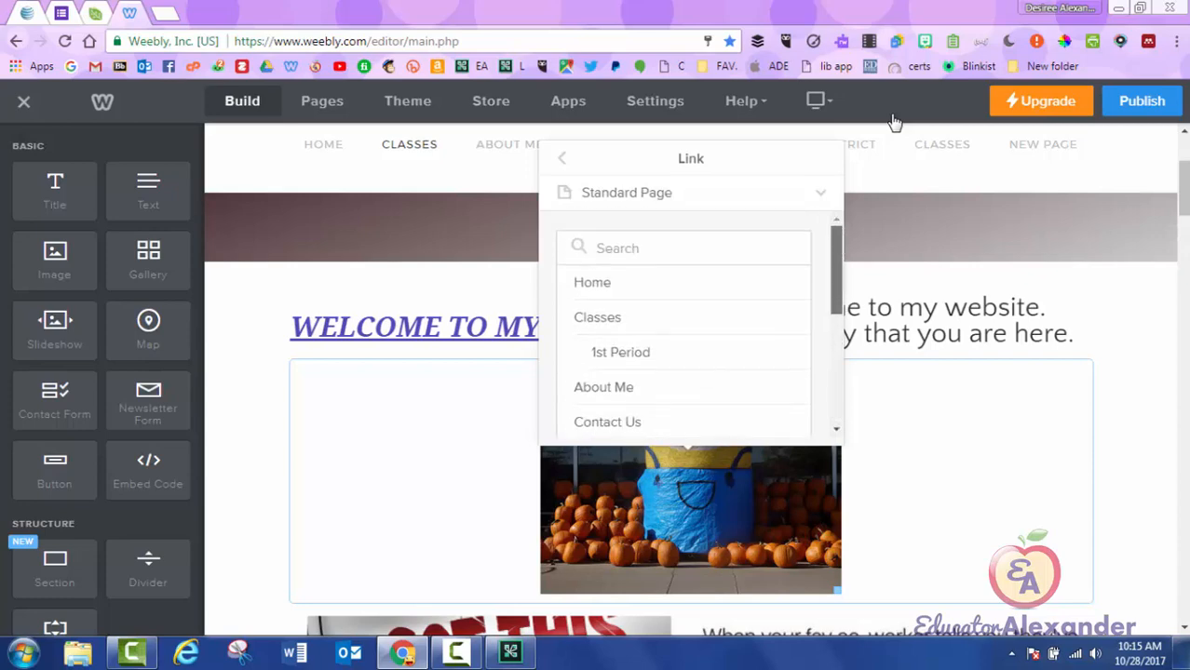
pyautogui.scroll(-1, 684, 325)
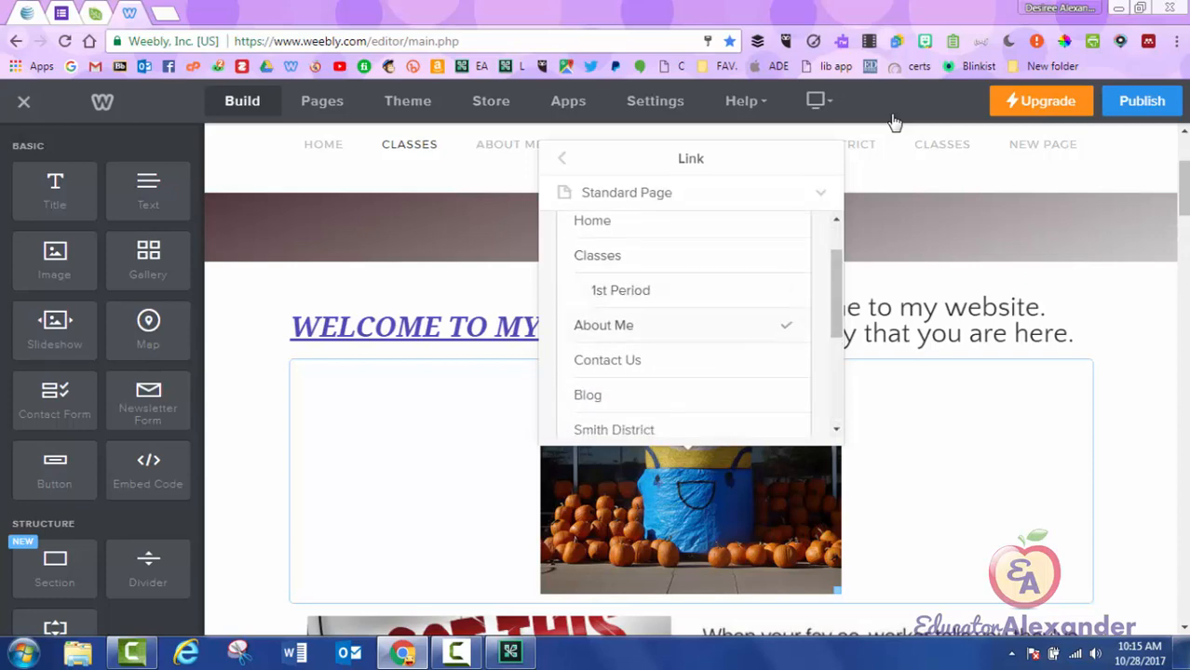
pyautogui.click(603, 324)
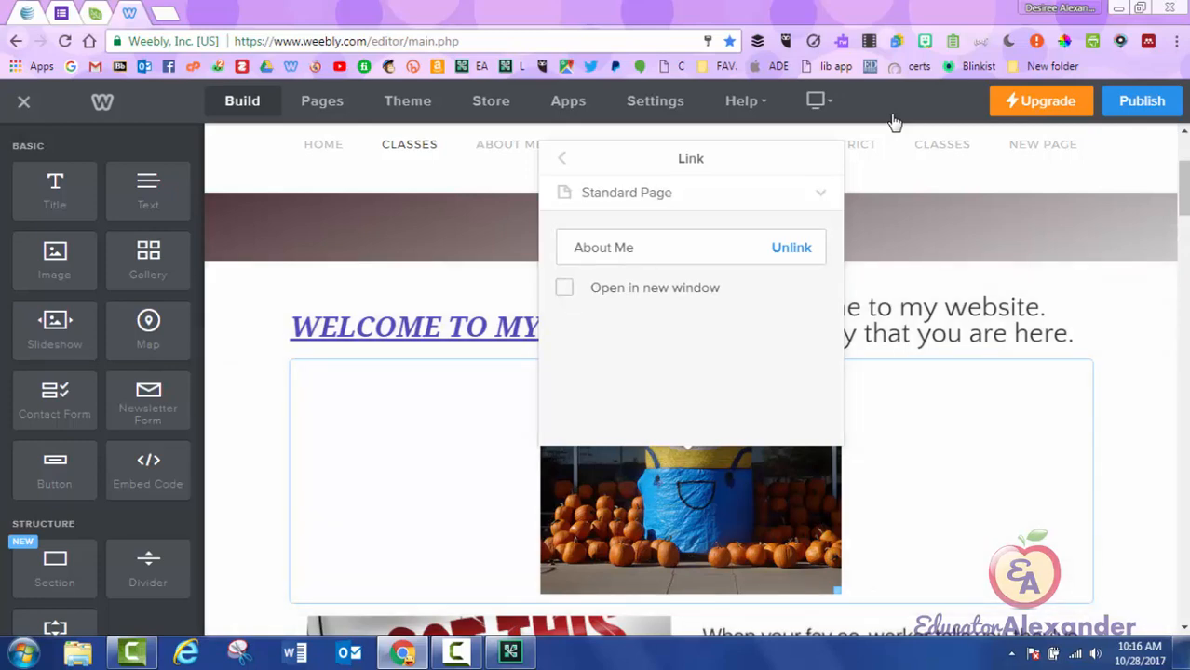
# Review the other link types, keep Standard Page, and return to the picture's main settings.
pyautogui.click(691, 193)
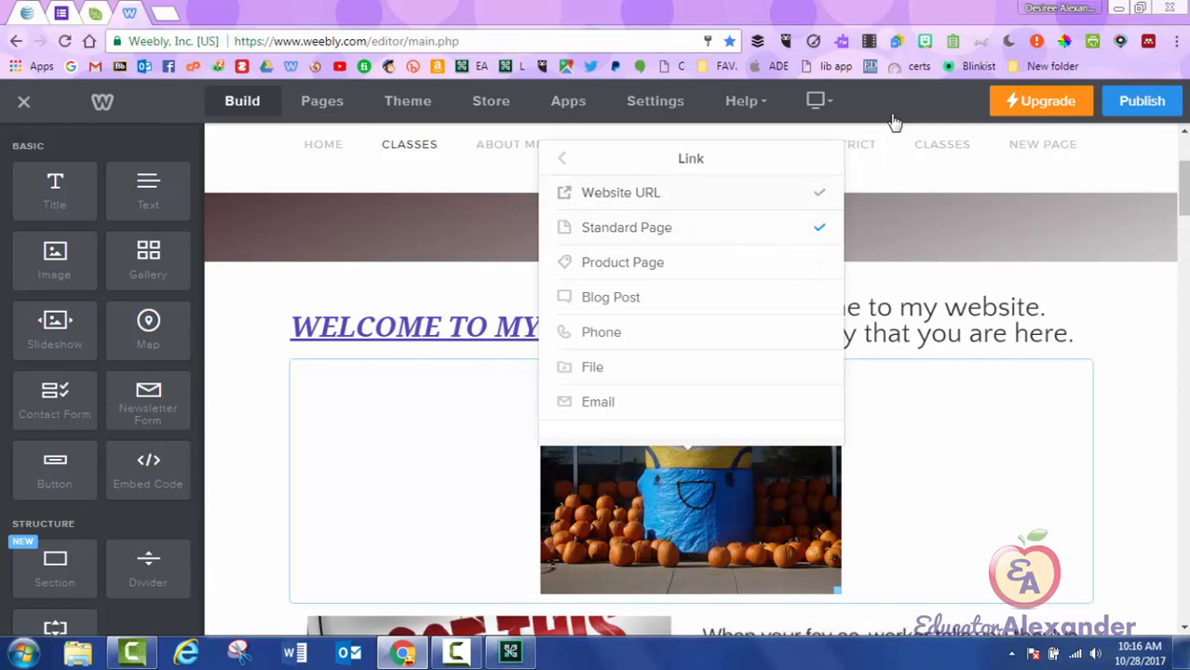
pyautogui.click(691, 227)
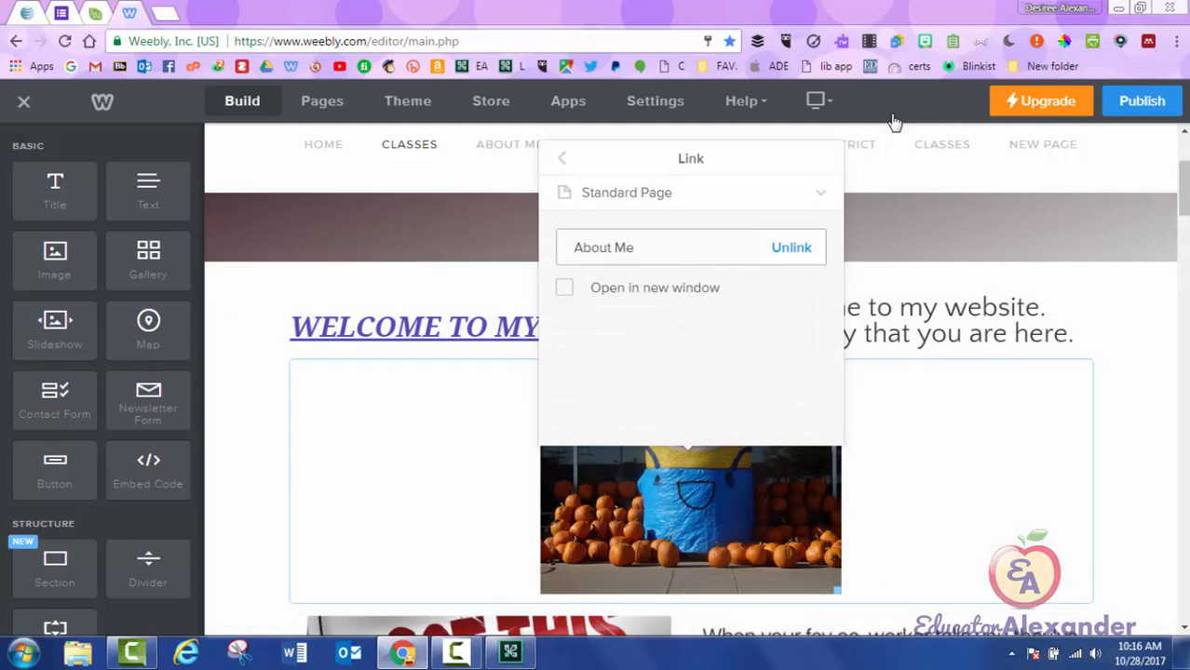
pyautogui.click(894, 120)
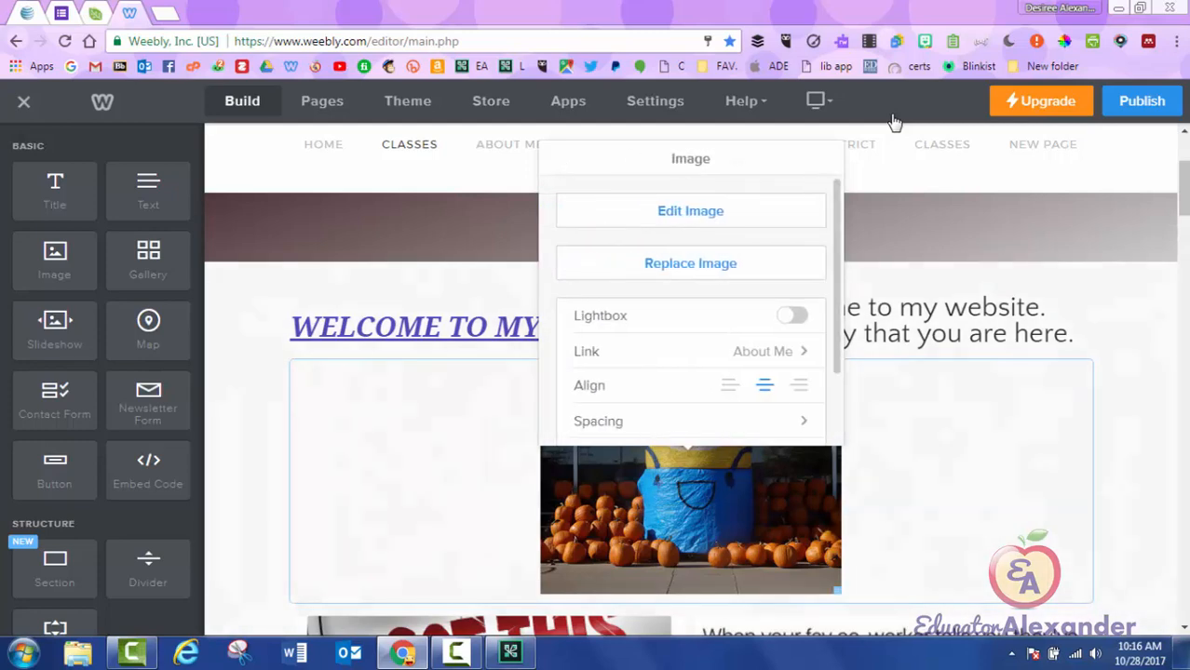
pyautogui.click(802, 351)
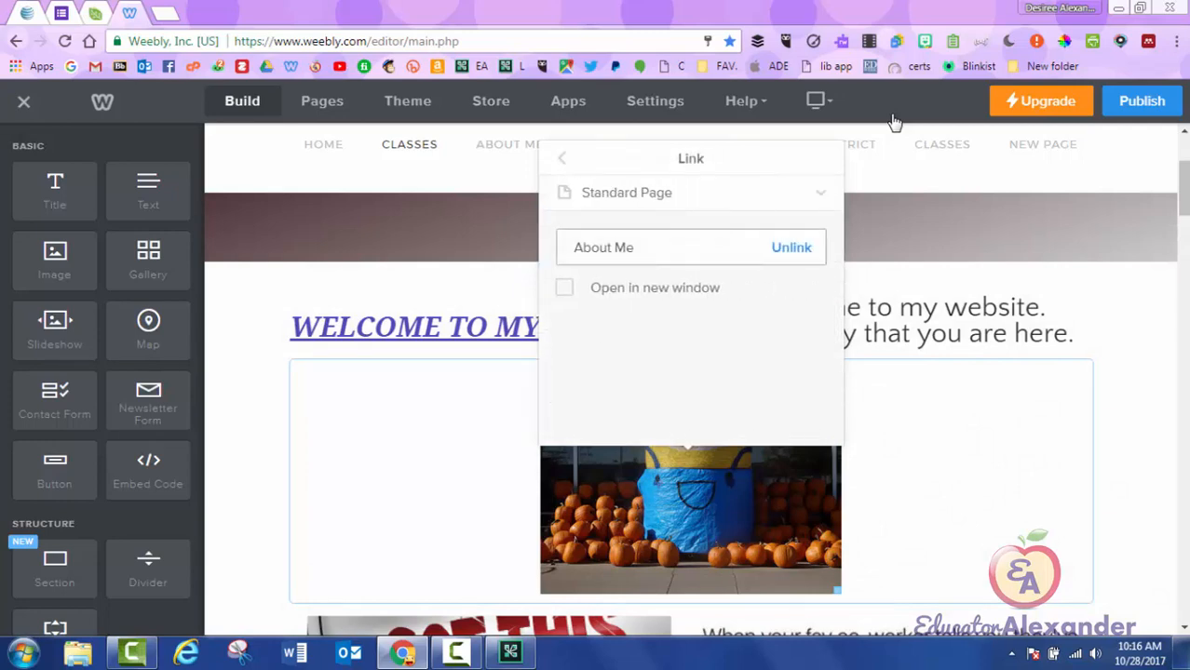
pyautogui.click(561, 158)
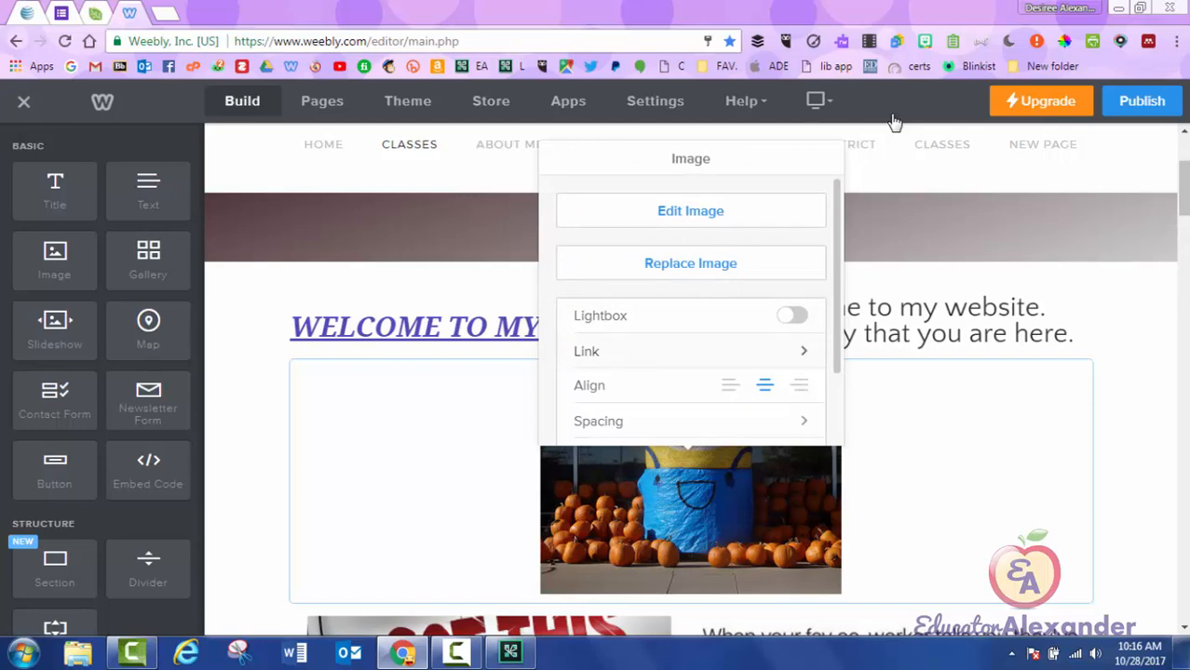
# Try Product Page and then Blog Post as the picture's link target, finding none available.
pyautogui.click(691, 351)
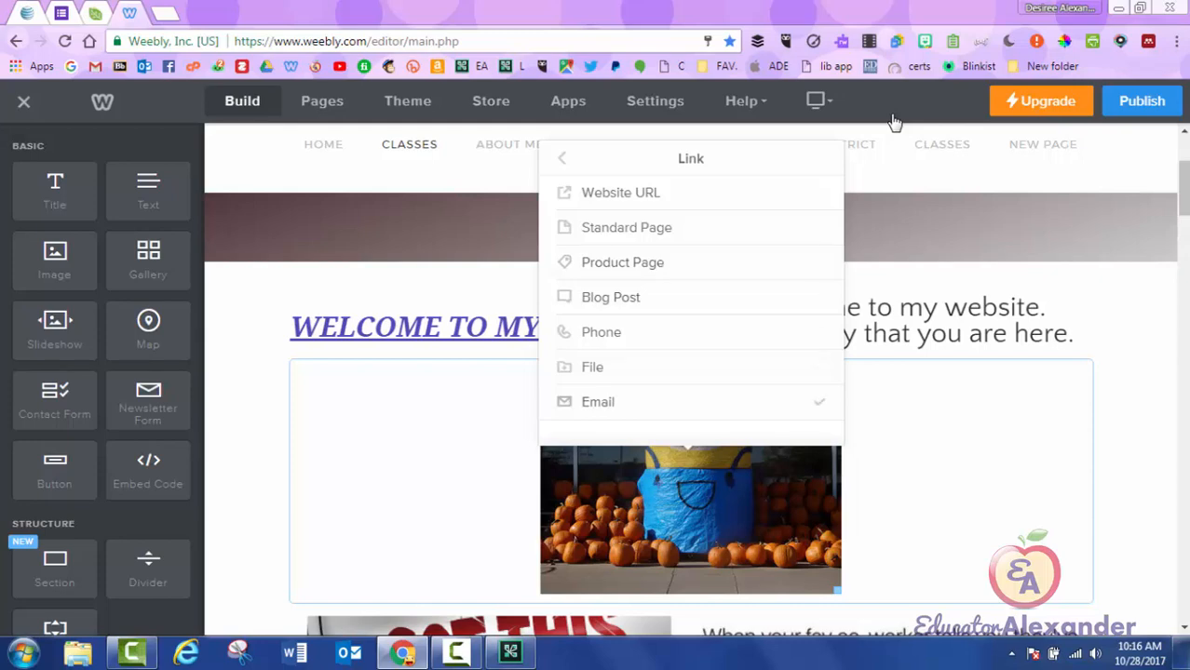
pyautogui.click(622, 262)
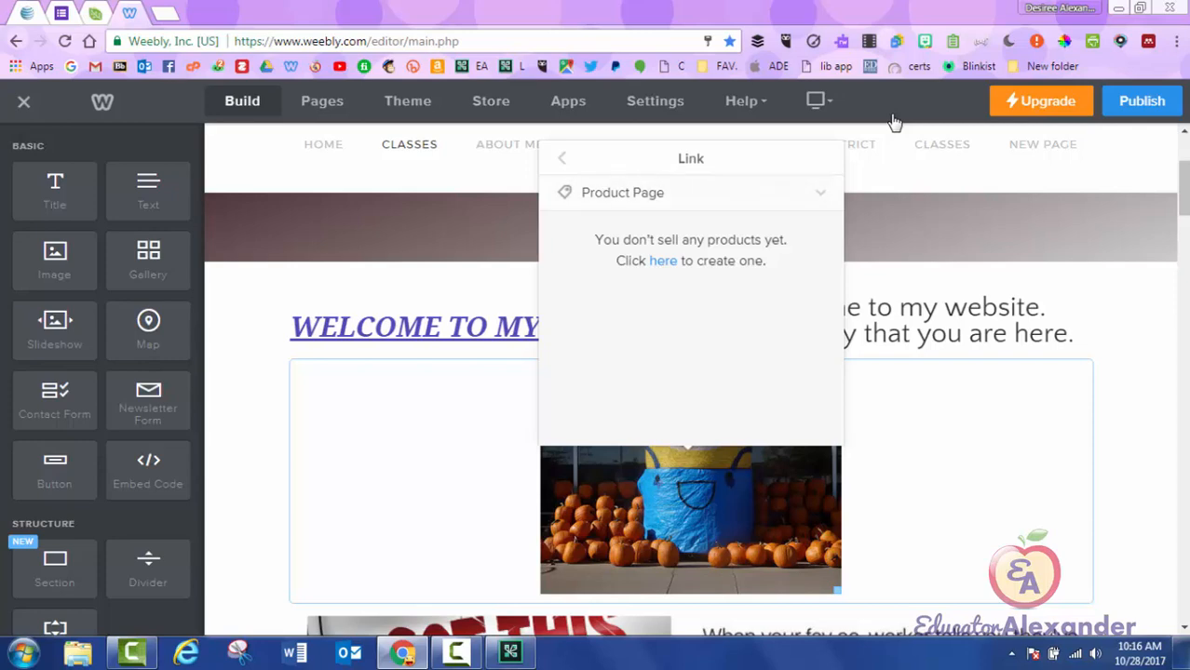
pyautogui.click(894, 122)
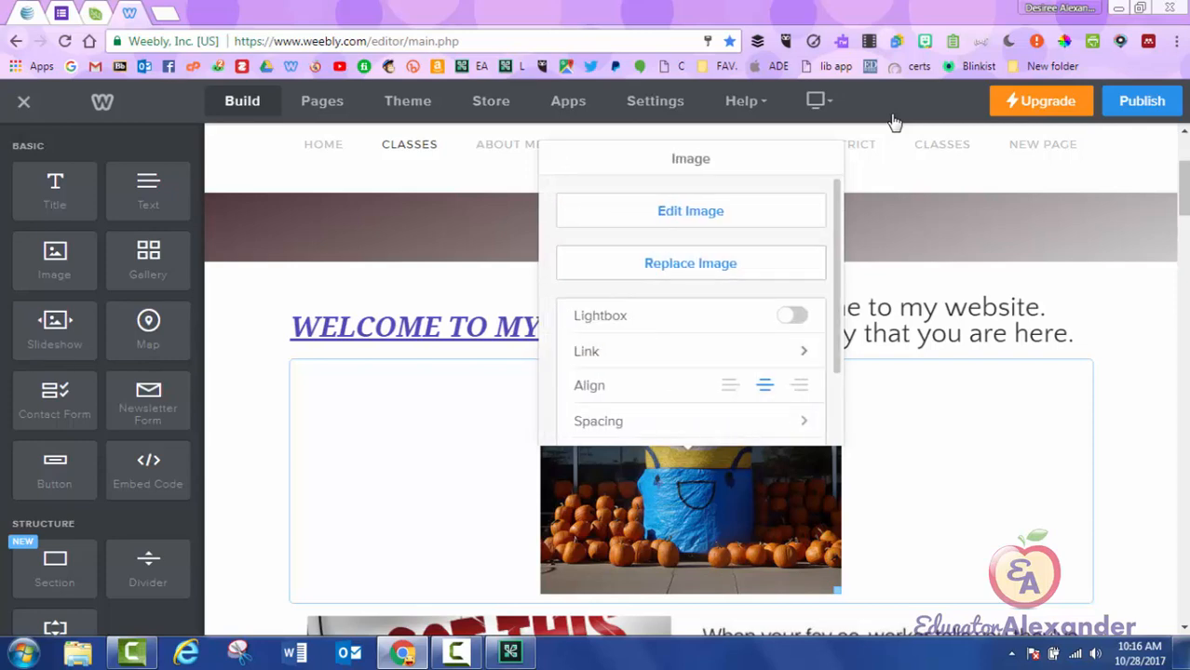
pyautogui.click(690, 352)
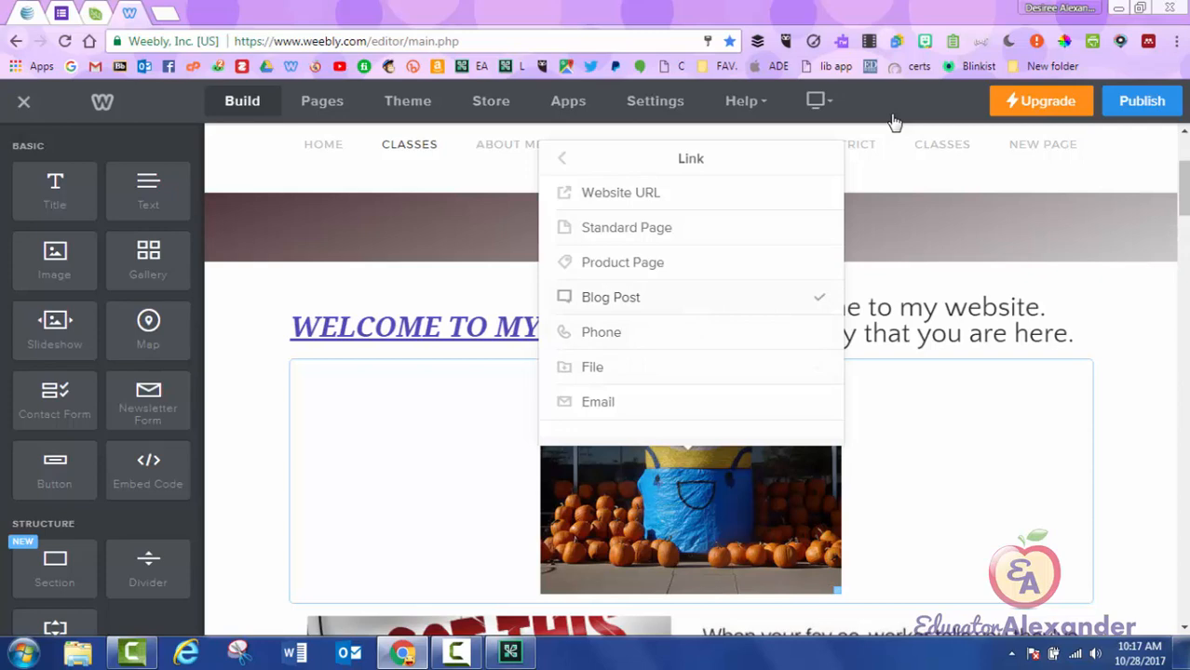
pyautogui.click(611, 298)
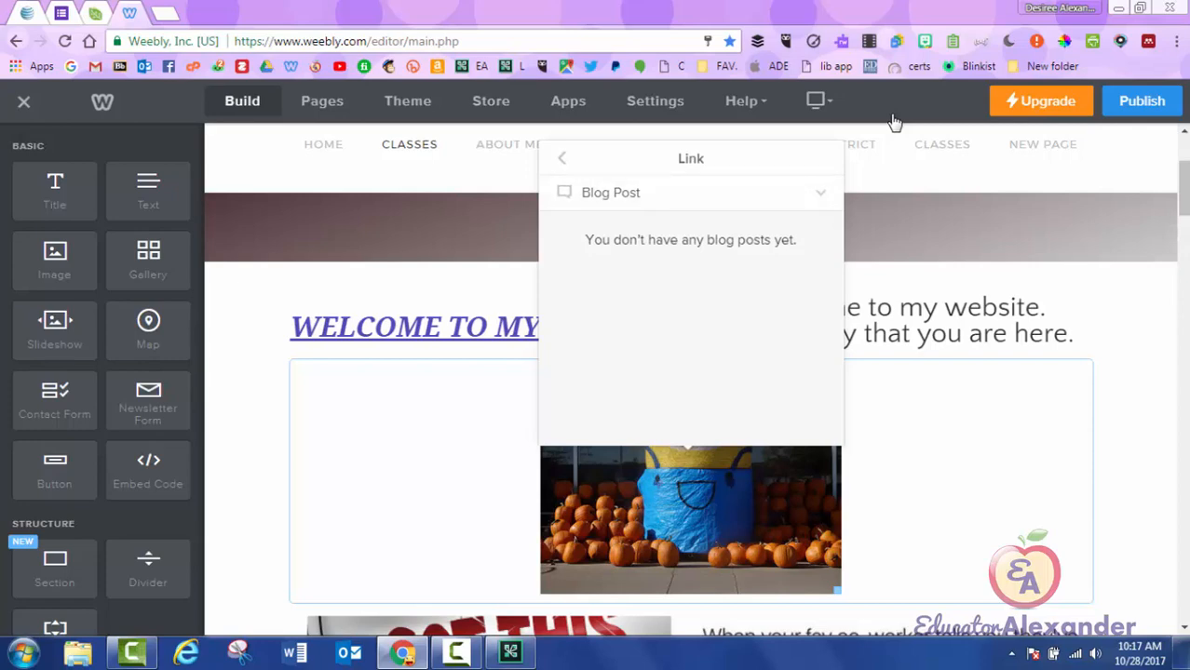
pyautogui.click(894, 119)
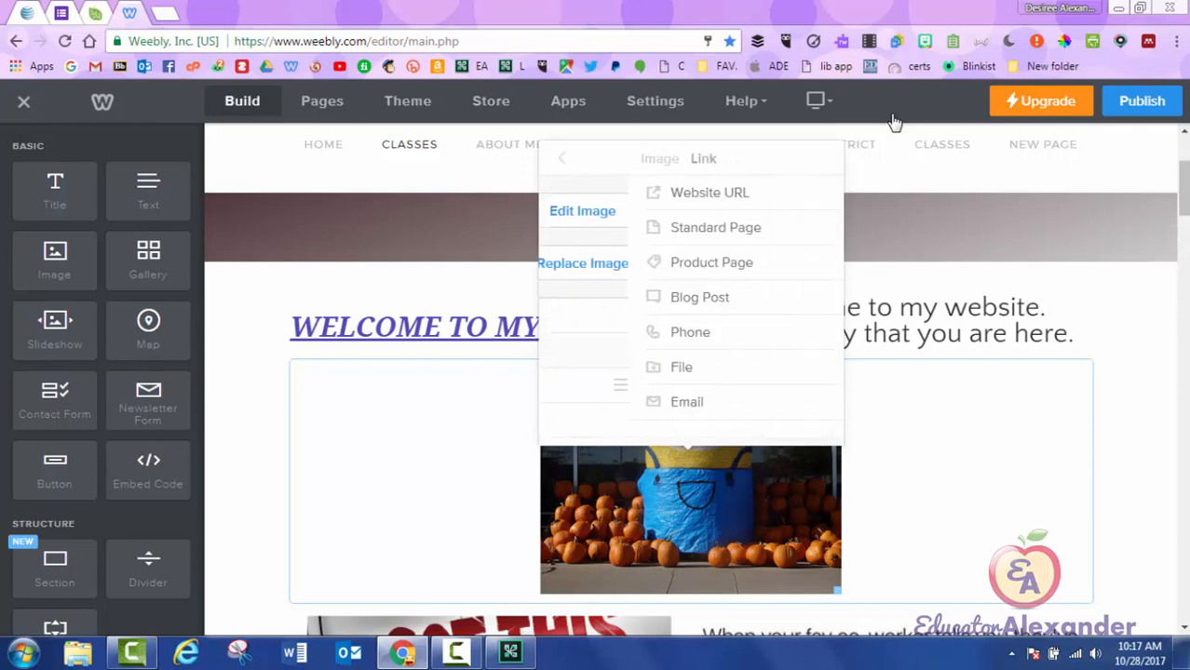
pyautogui.scroll(-3, 893, 122)
pyautogui.scroll(2, 894, 121)
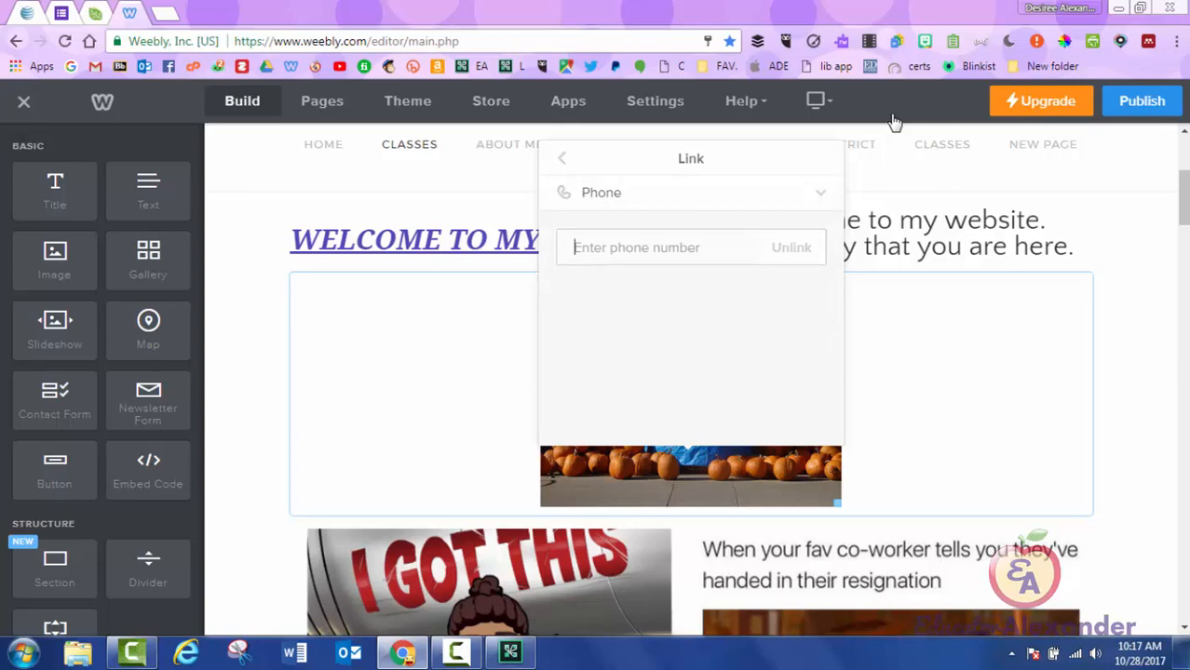
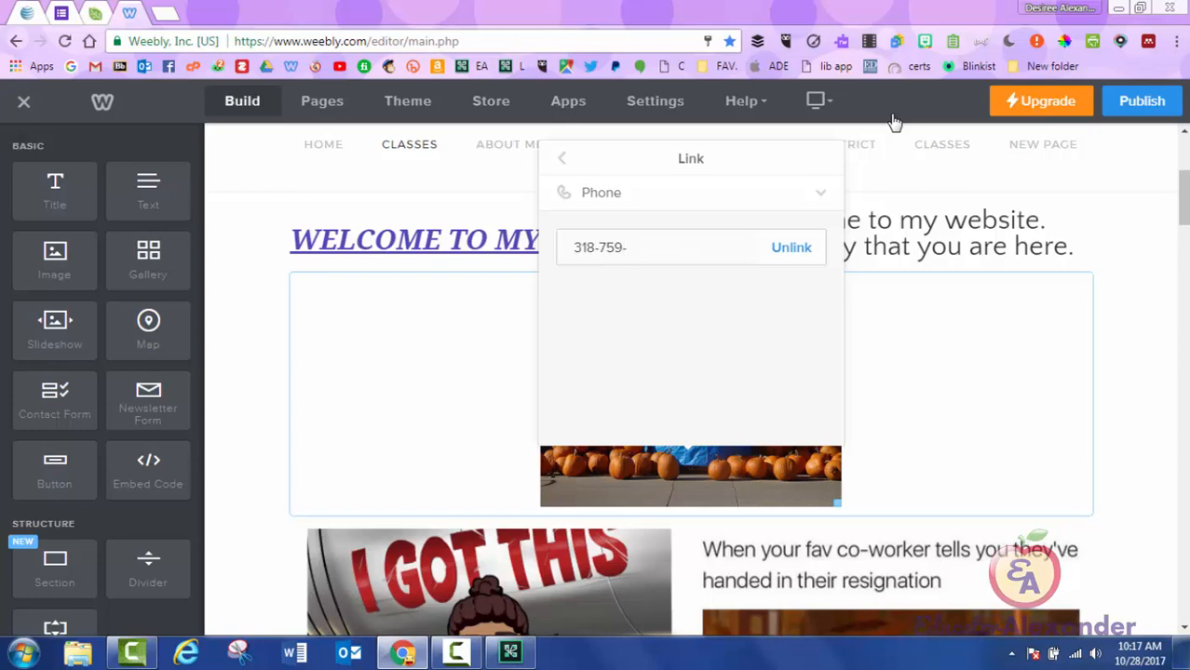
# Enter a phone number as the picture's Phone link, then reopen the link-type list.
pyautogui.click(821, 192)
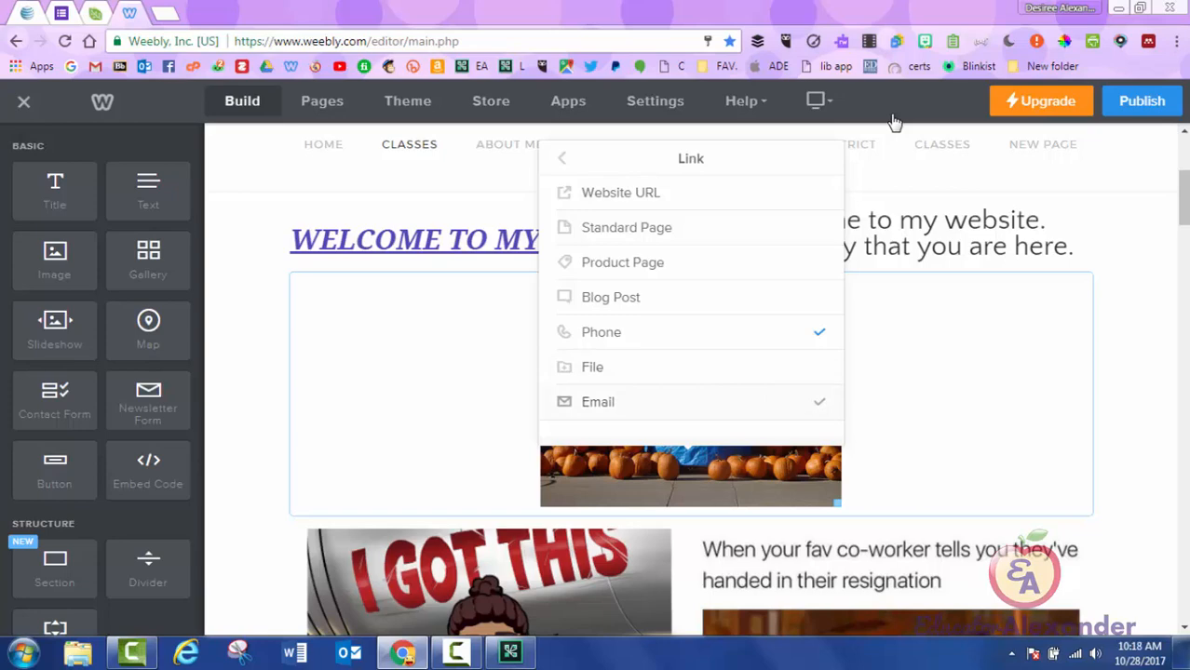
# Switch the picture's link to Email and enter the teacher's Gmail address.
pyautogui.press('Return')
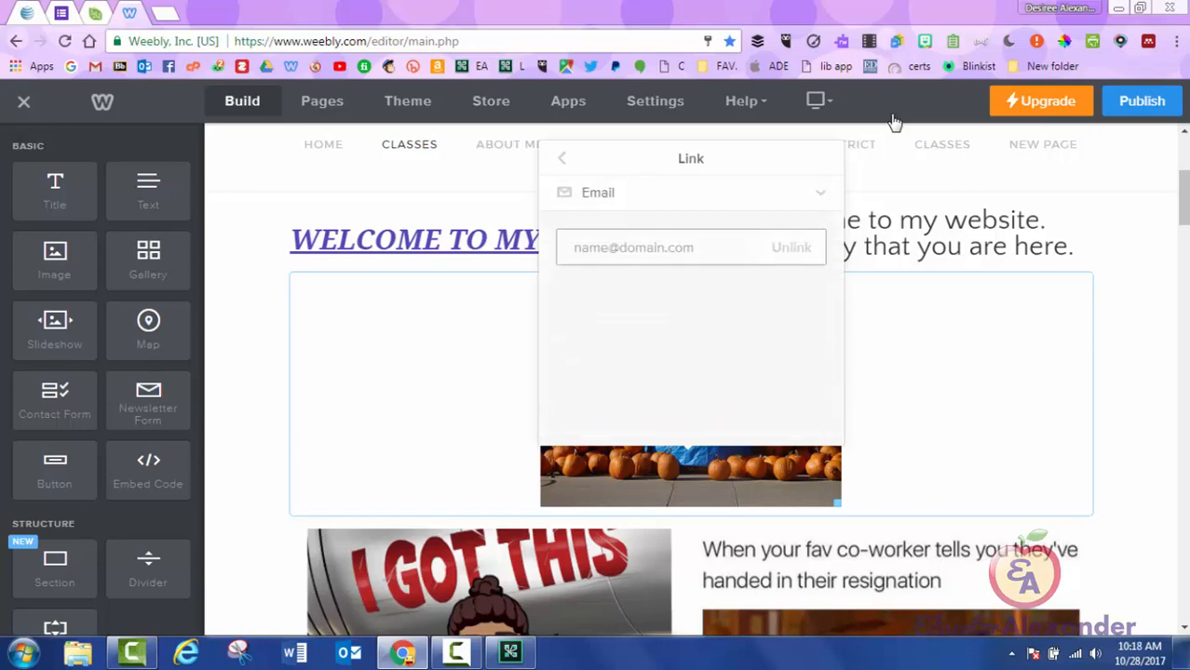
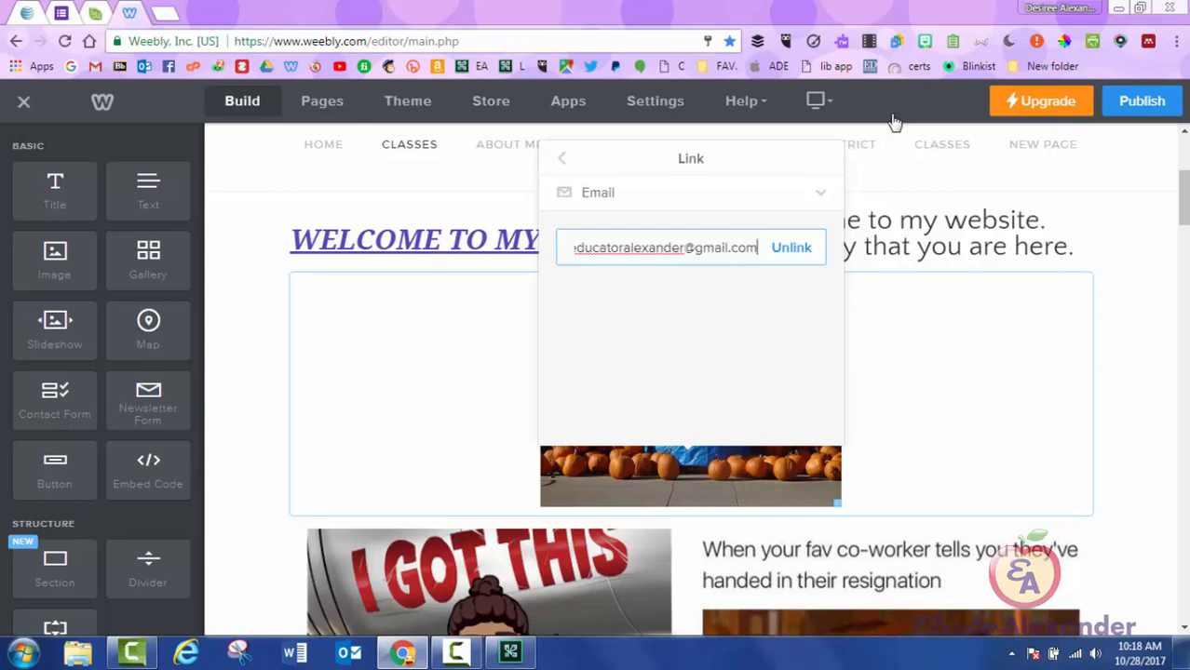
pyautogui.press('Return')
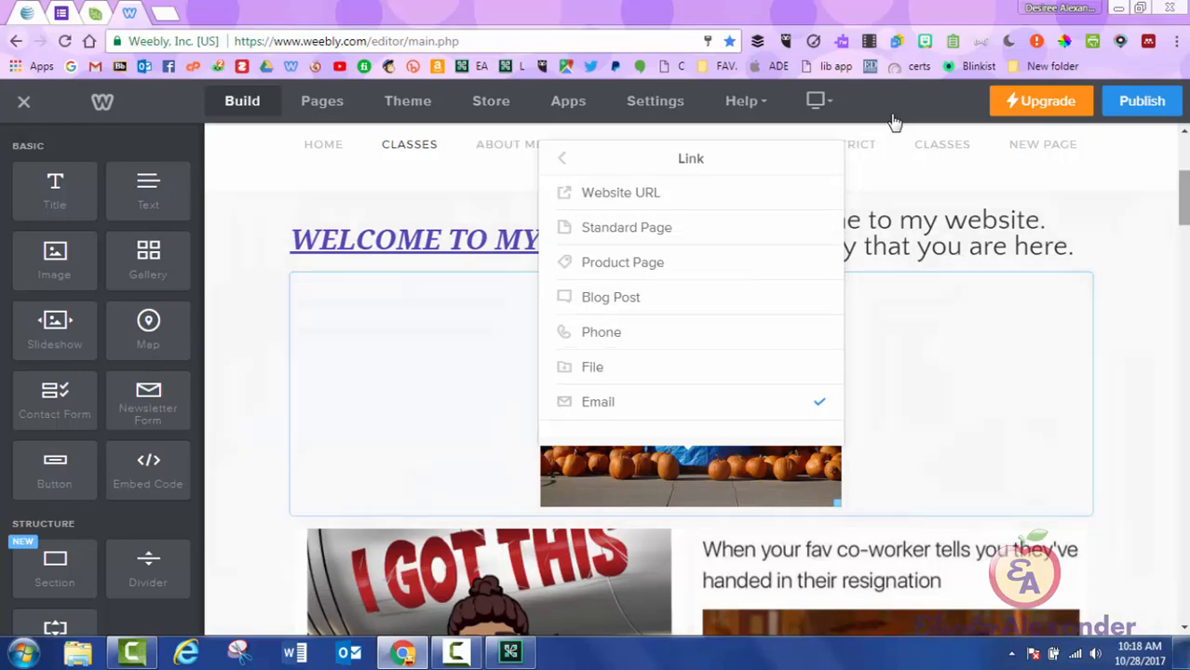
pyautogui.scroll(-10, 892, 121)
# Open the Turn in Here button's link options and choose File as the link type.
pyautogui.scroll(-10, 892, 121)
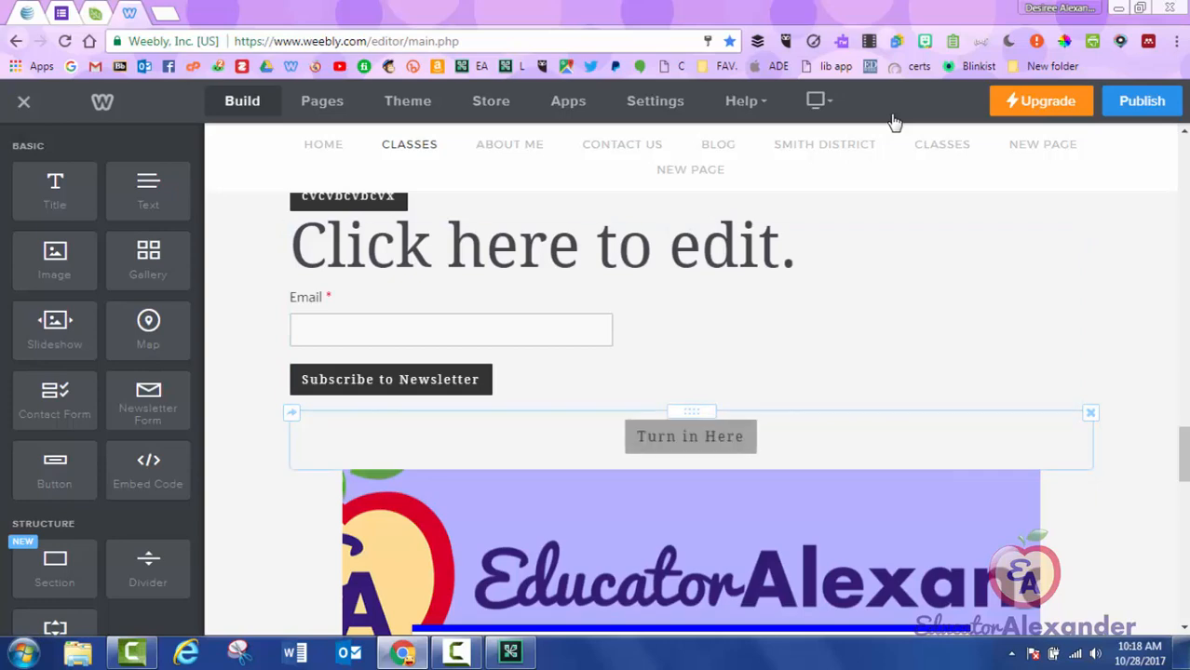
pyautogui.click(690, 436)
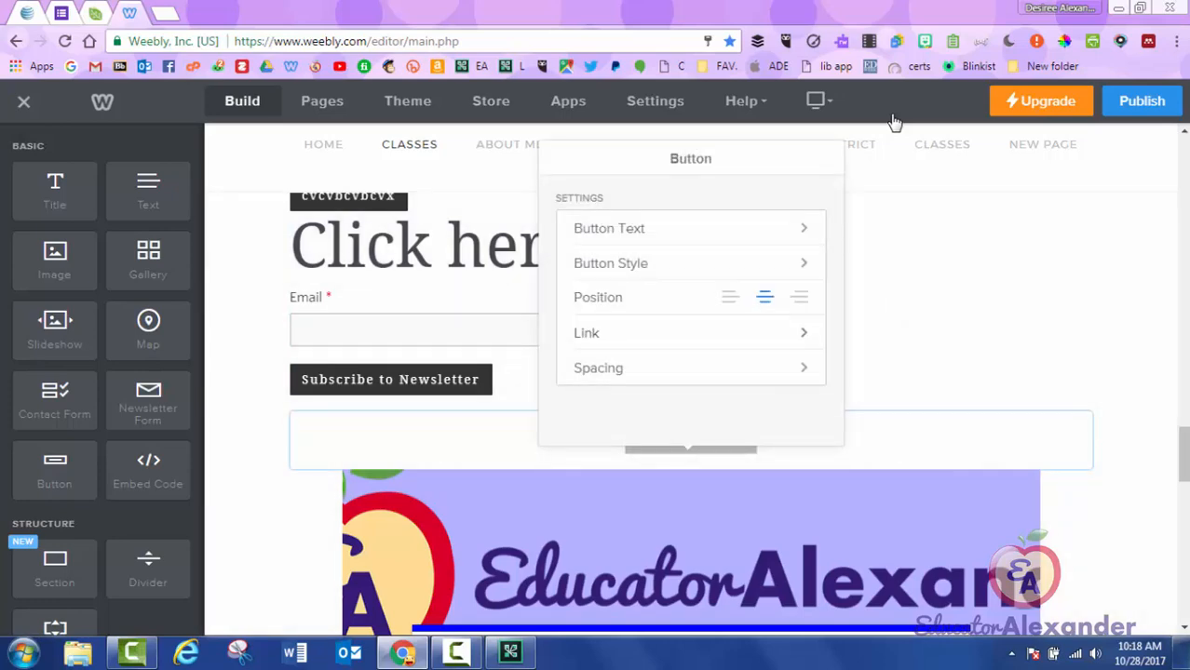
pyautogui.click(690, 332)
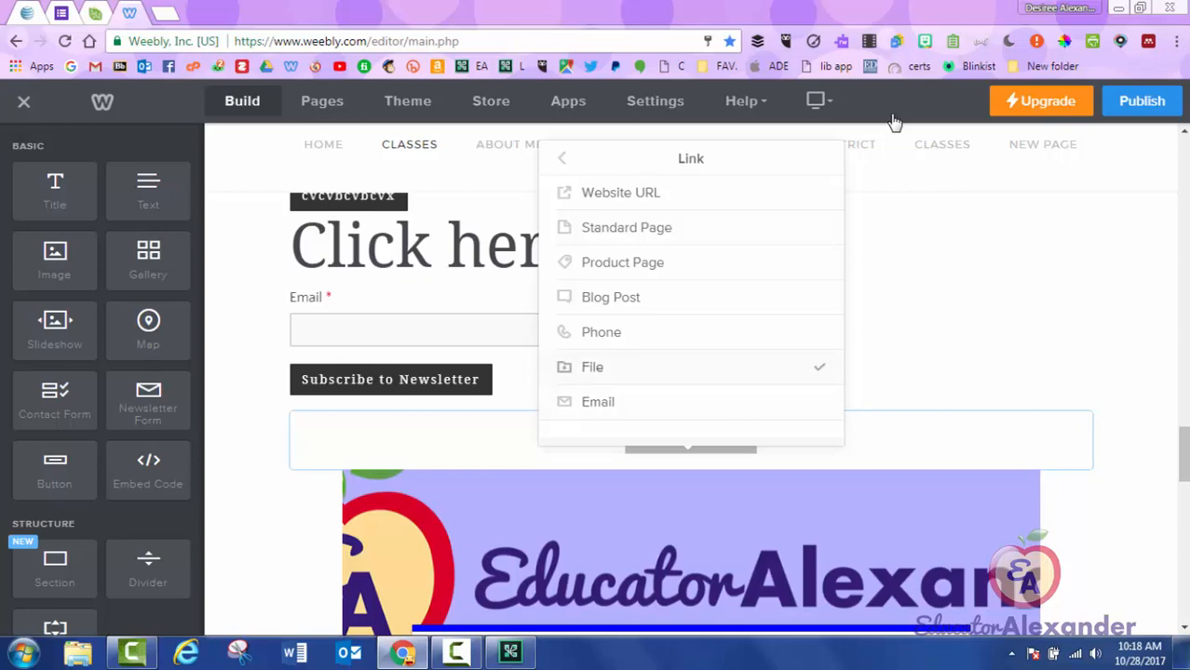
pyautogui.moveTo(1184, 454); pyautogui.dragTo(1183, 187)
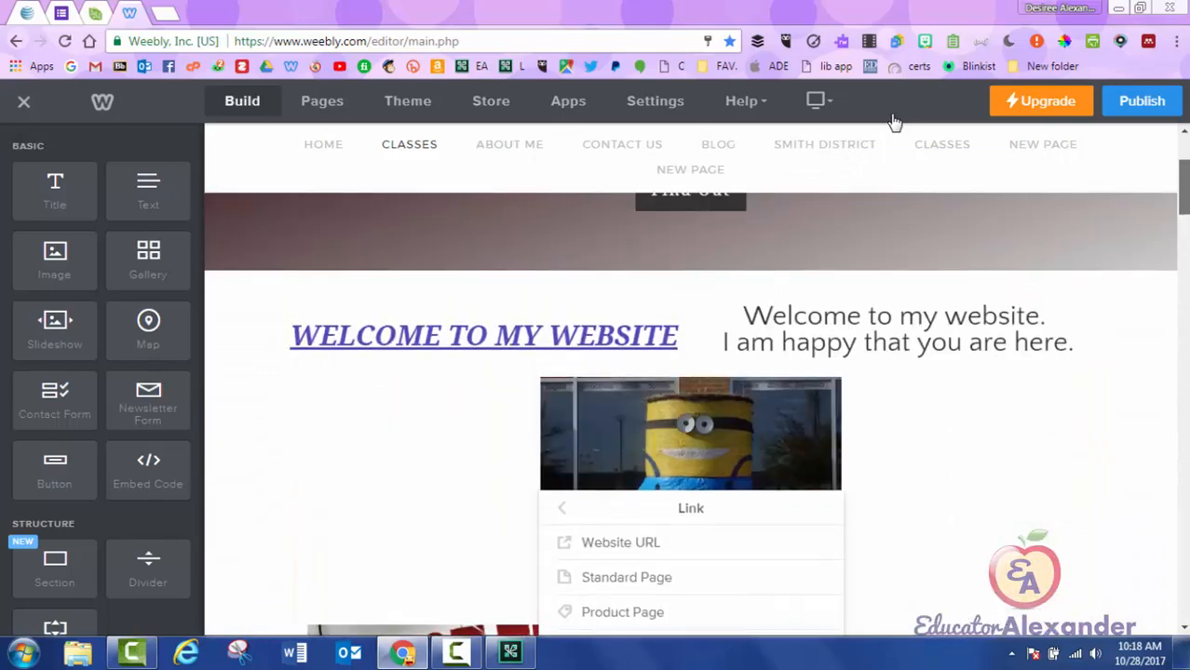
pyautogui.click(969, 438)
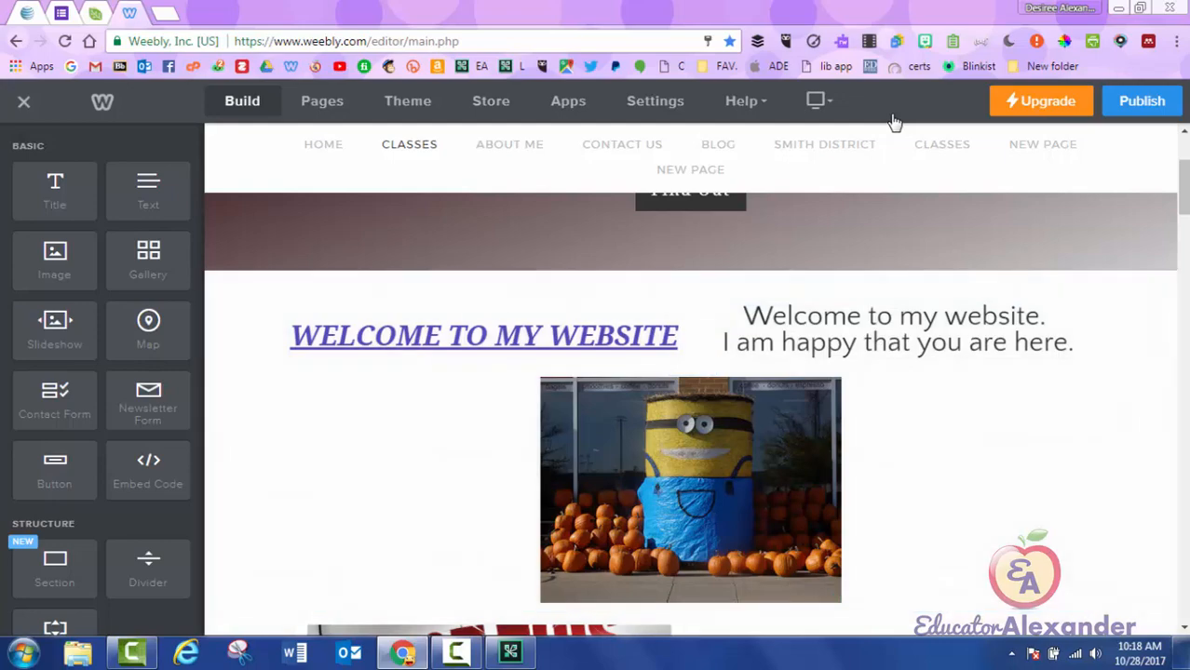
pyautogui.moveTo(1183, 187); pyautogui.dragTo(1183, 460)
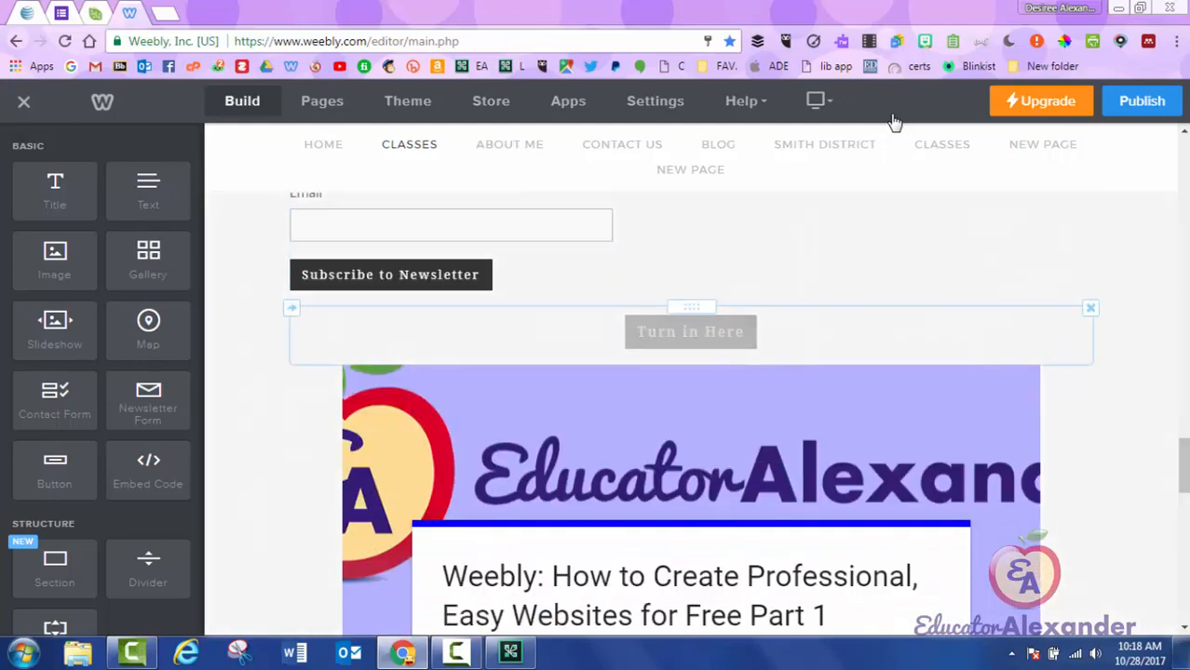
pyautogui.click(690, 332)
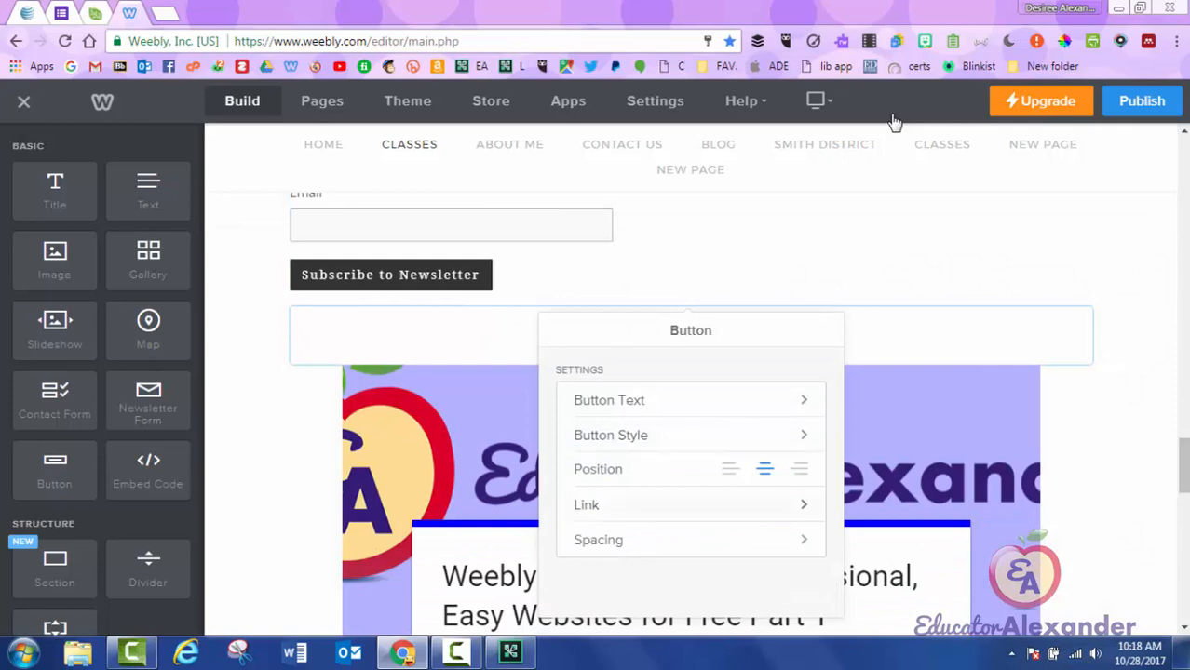
pyautogui.click(596, 505)
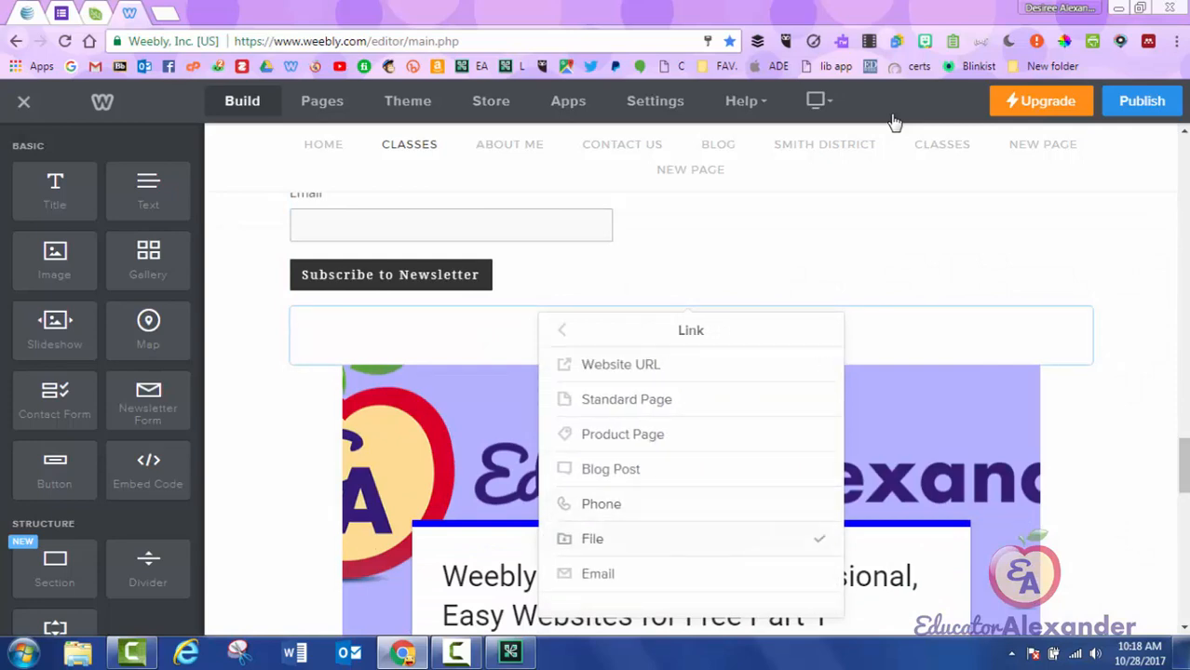
pyautogui.click(592, 538)
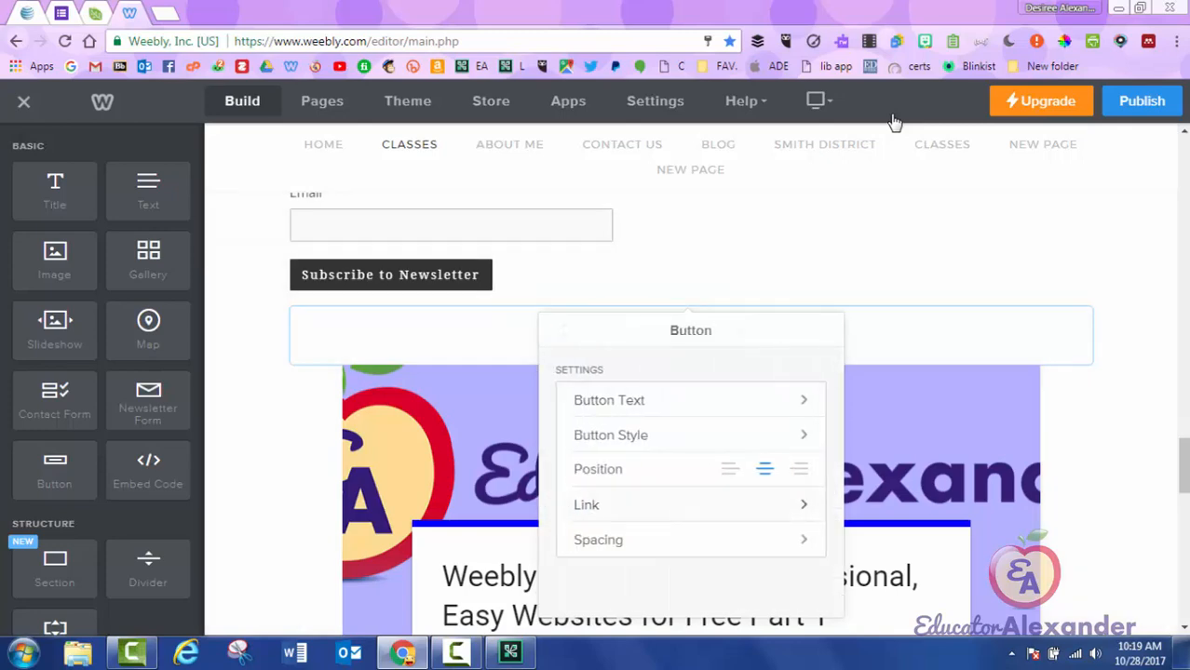
# Upload tiger.gif from the Cartoons pictures folder as the button's linked file.
pyautogui.click(614, 539)
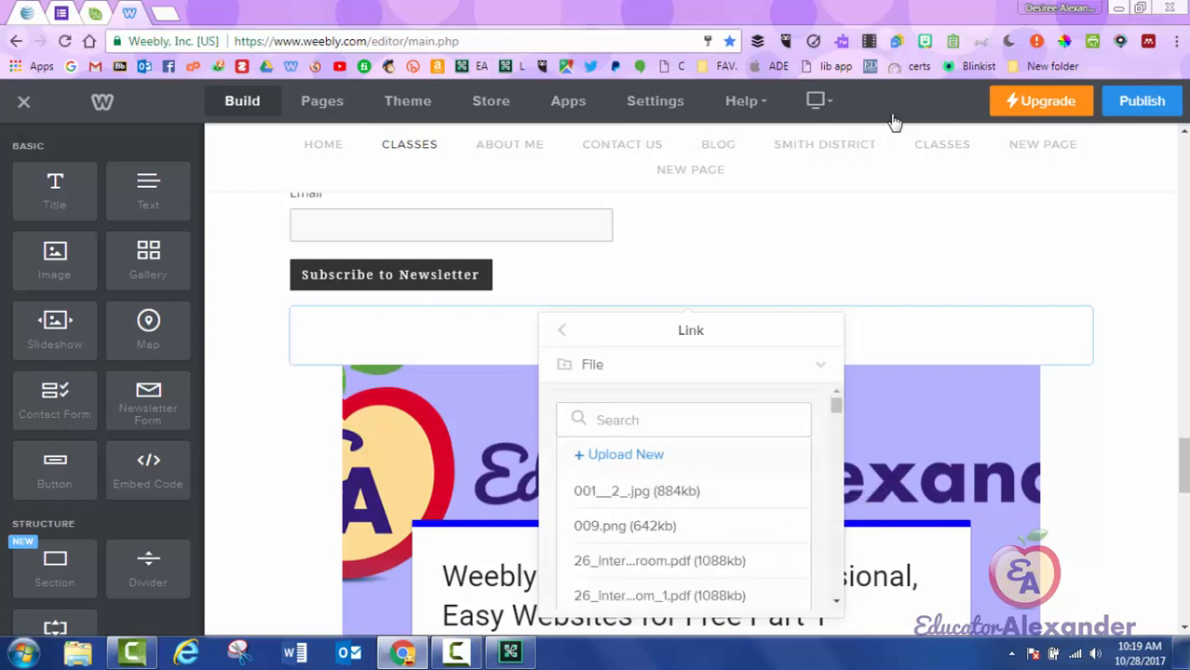
pyautogui.moveTo(837, 405)
pyautogui.mouseDown()
pyautogui.moveTo(836, 586)
pyautogui.moveTo(836, 405)
pyautogui.mouseUp()
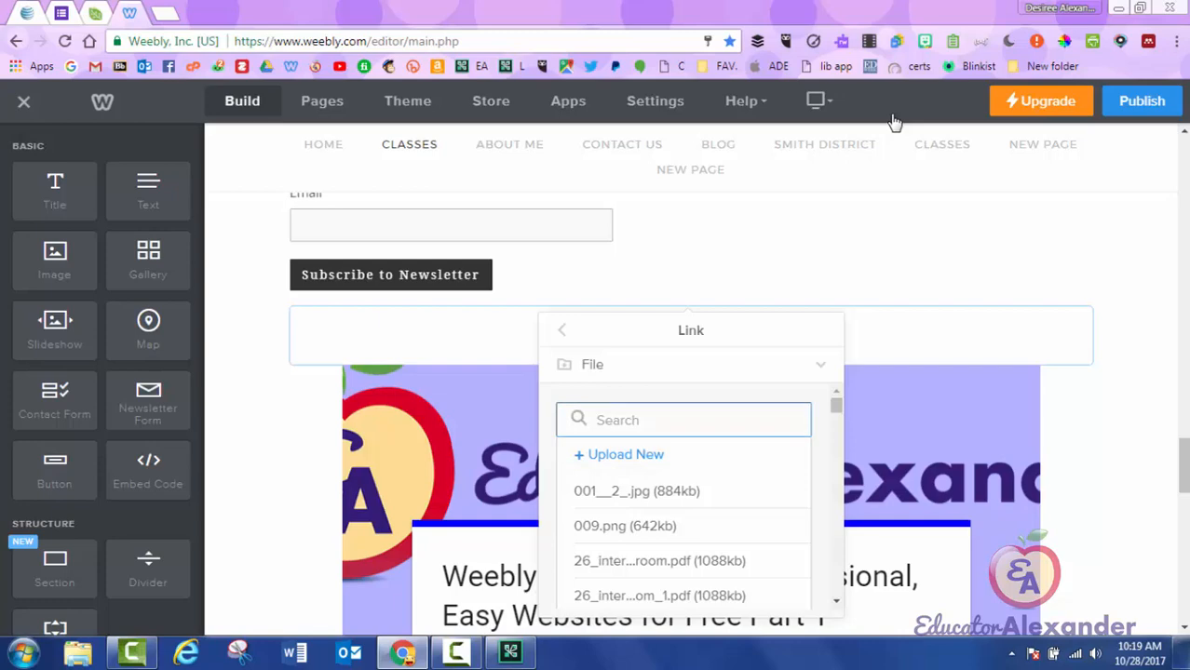
pyautogui.moveTo(836, 405)
pyautogui.mouseDown()
pyautogui.moveTo(836, 468)
pyautogui.moveTo(836, 405)
pyautogui.mouseUp()
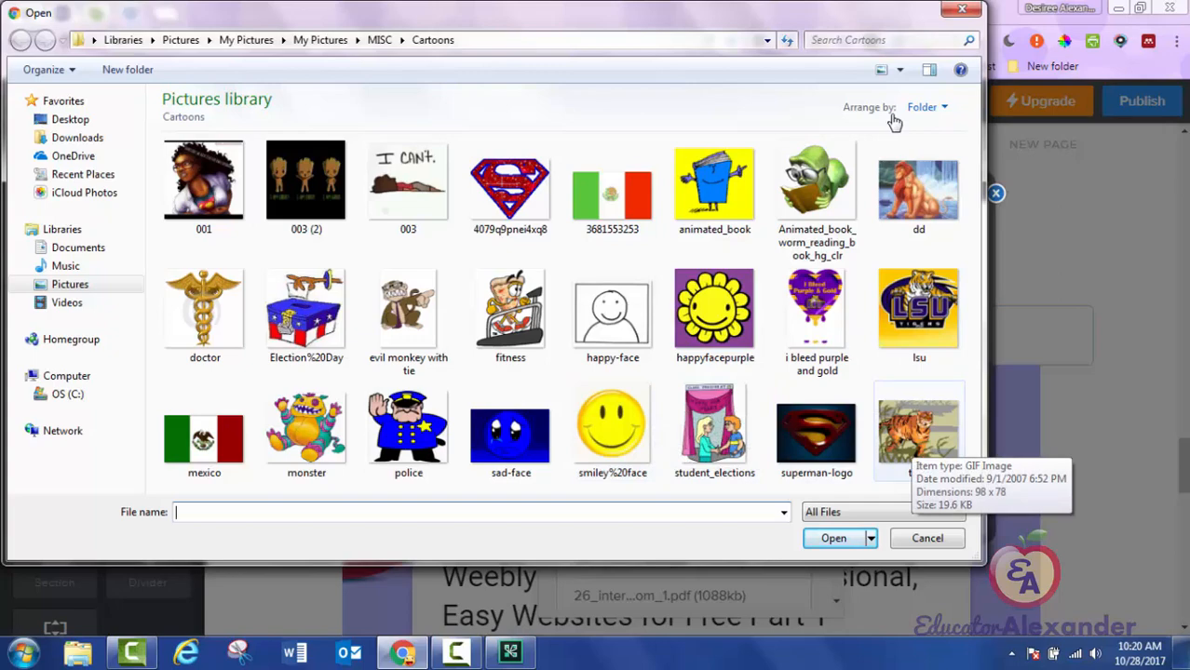
pyautogui.doubleClick(914, 436)
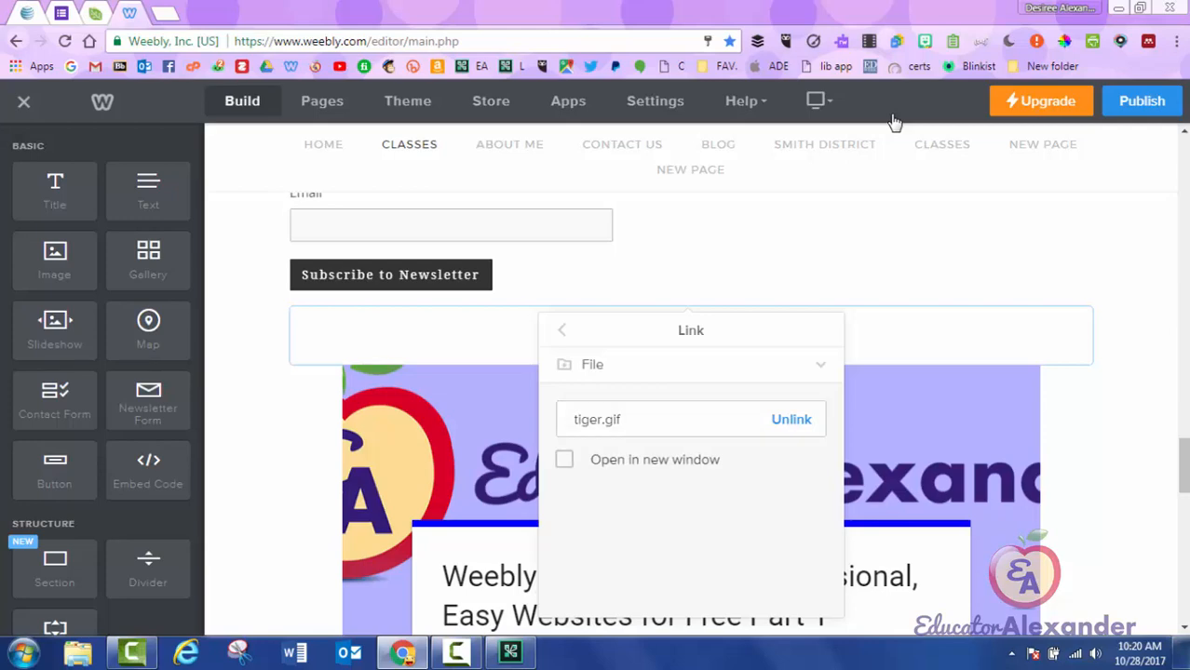
# Relink the Turn in Here button to 50__tech_tools--handout.pdf instead of tiger.gif.
pyautogui.press('space')
pyautogui.press('Return')
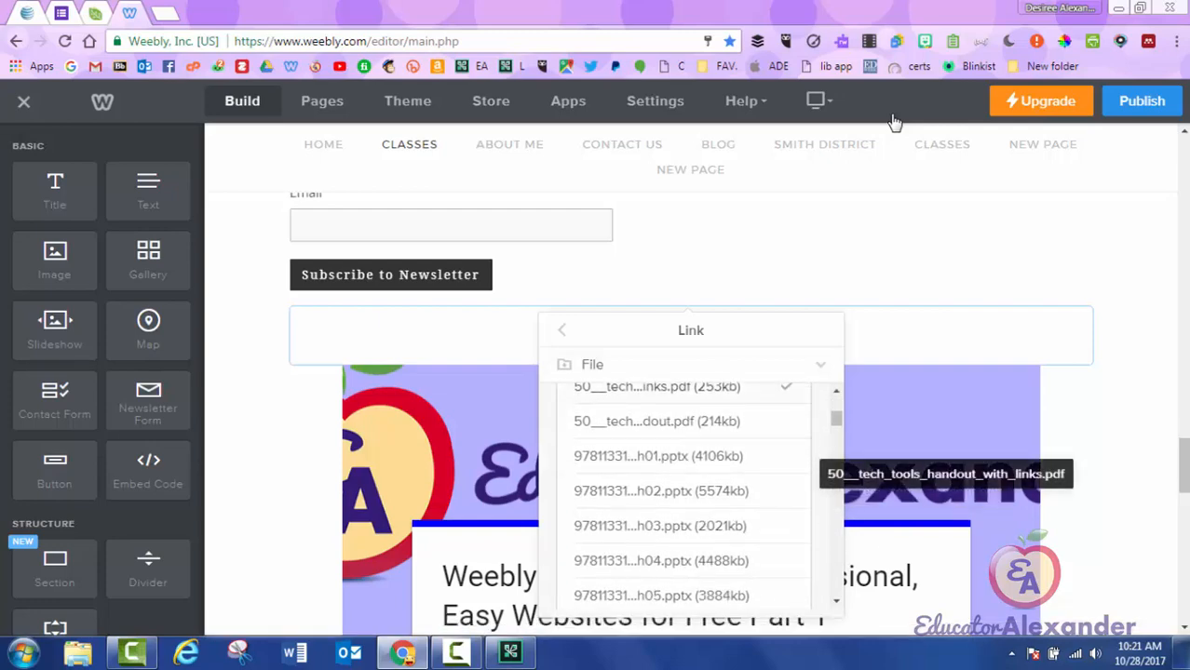
pyautogui.scroll(-2, 691, 493)
pyautogui.scroll(4, 691, 493)
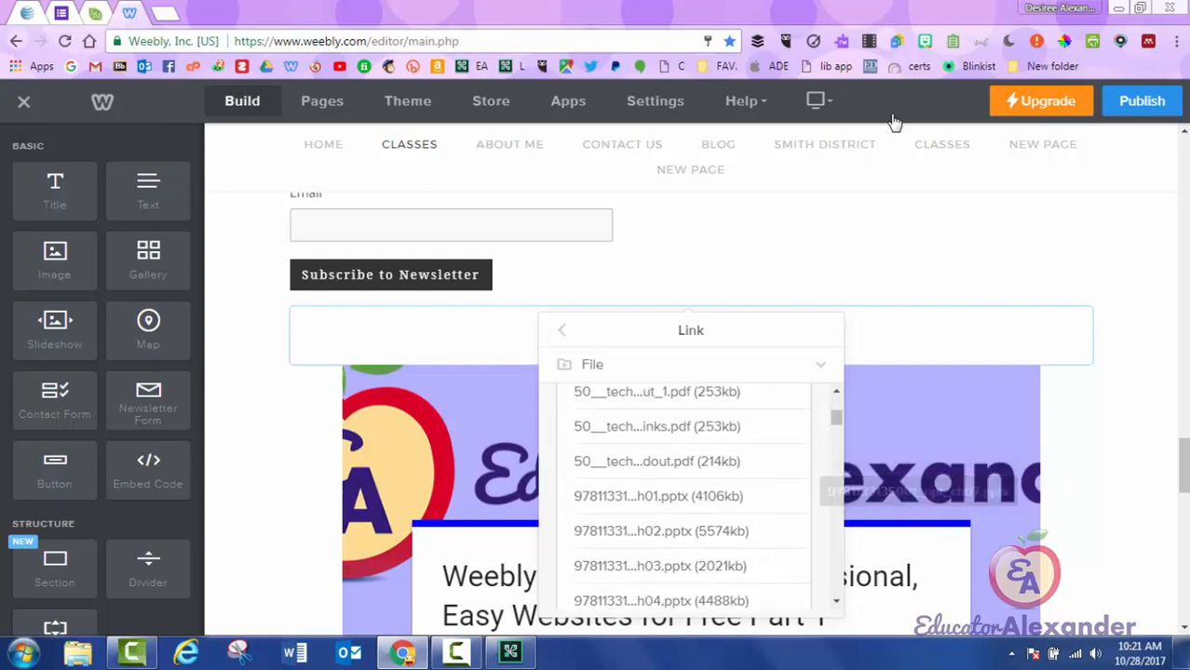
pyautogui.scroll(1, 691, 486)
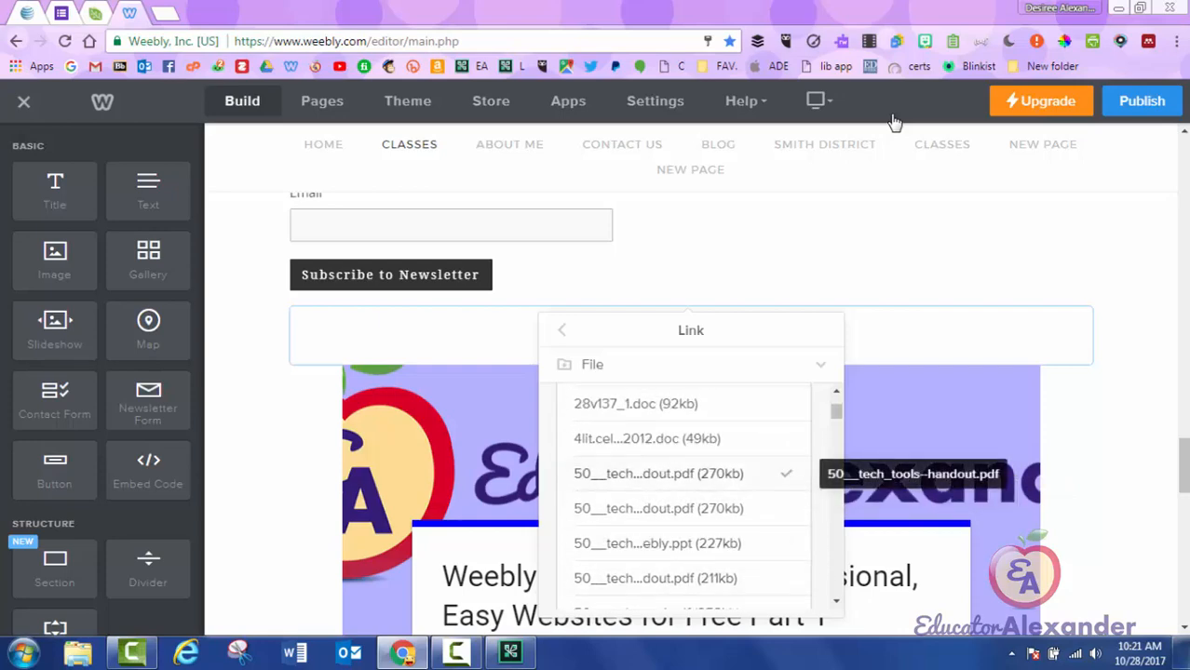
pyautogui.click(634, 472)
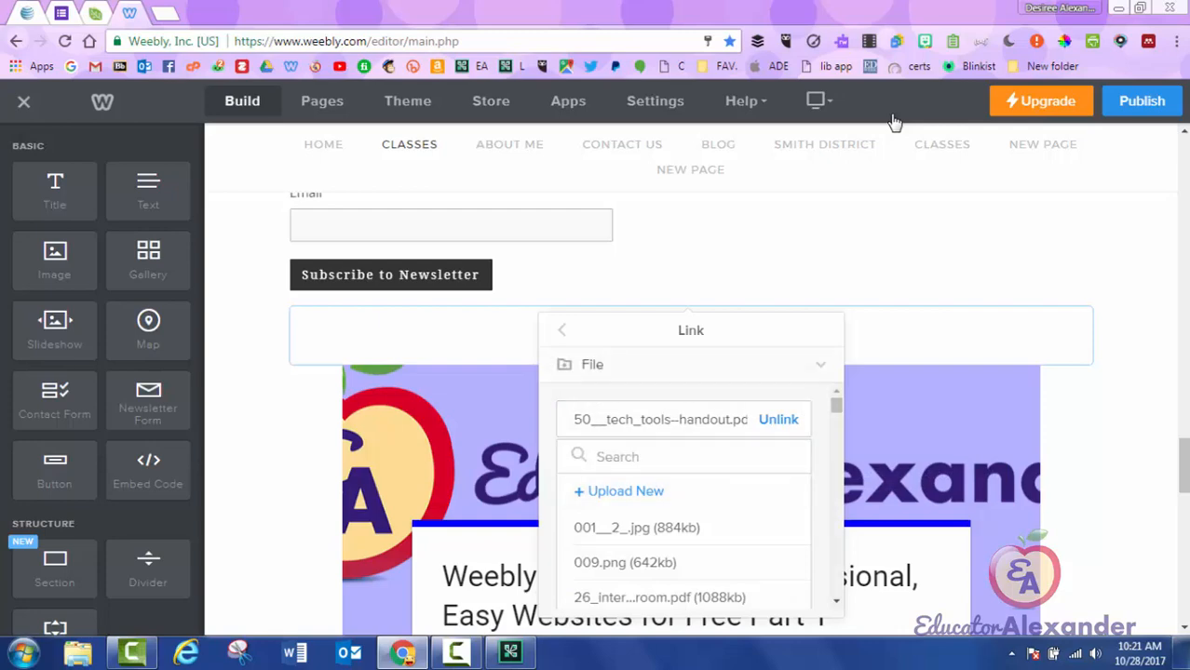
pyautogui.click(820, 364)
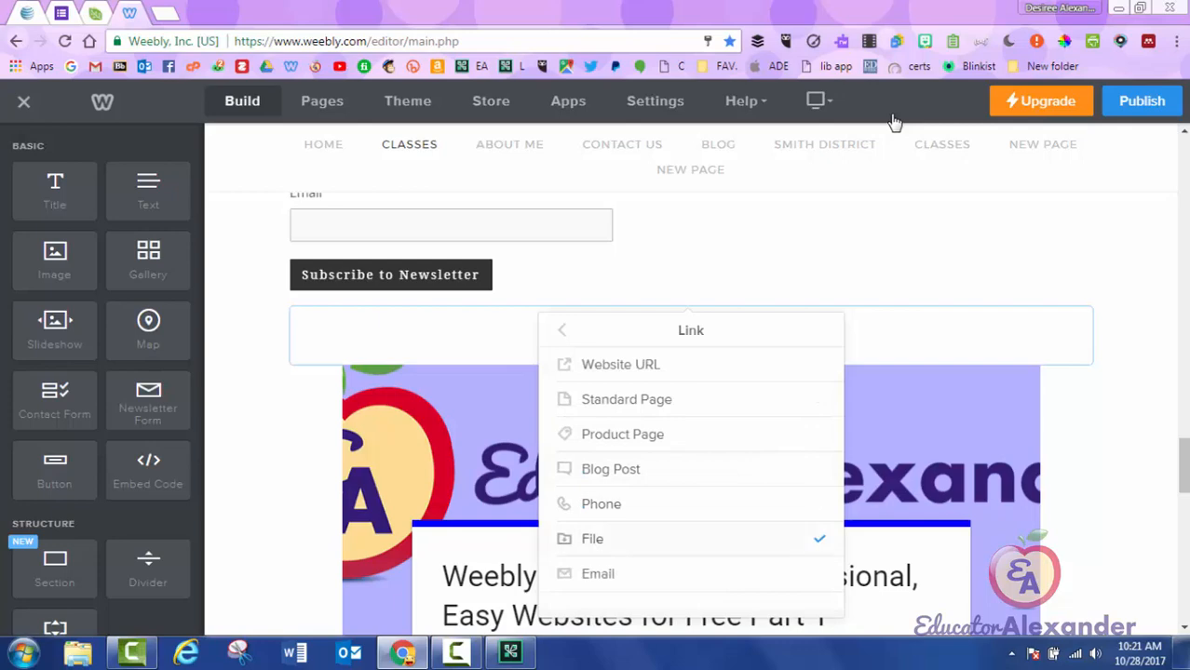
# Republish the site and open the live Classes page in a new tab.
pyautogui.click(1141, 102)
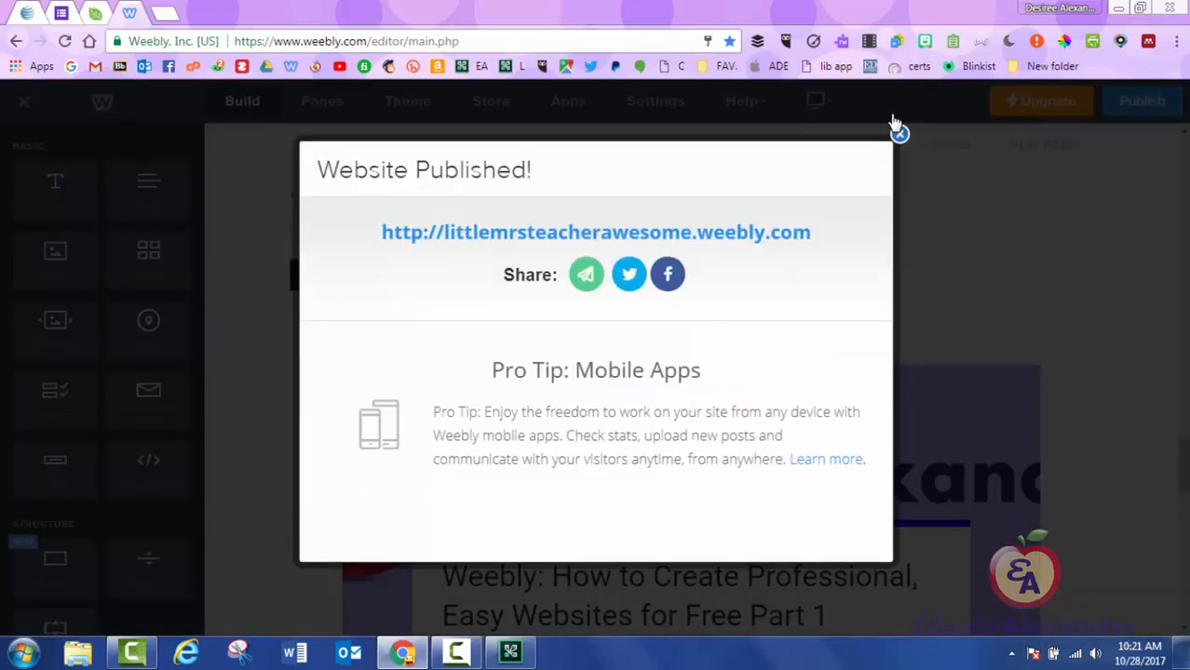
pyautogui.click(596, 232)
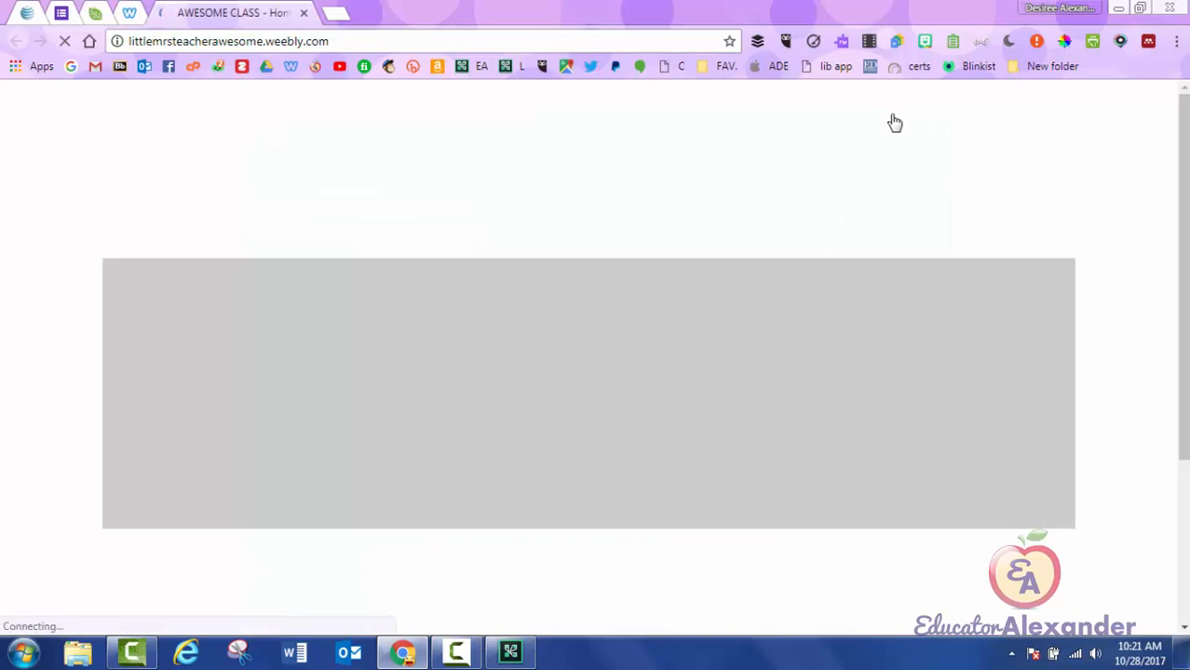
pyautogui.scroll(-1, 894, 123)
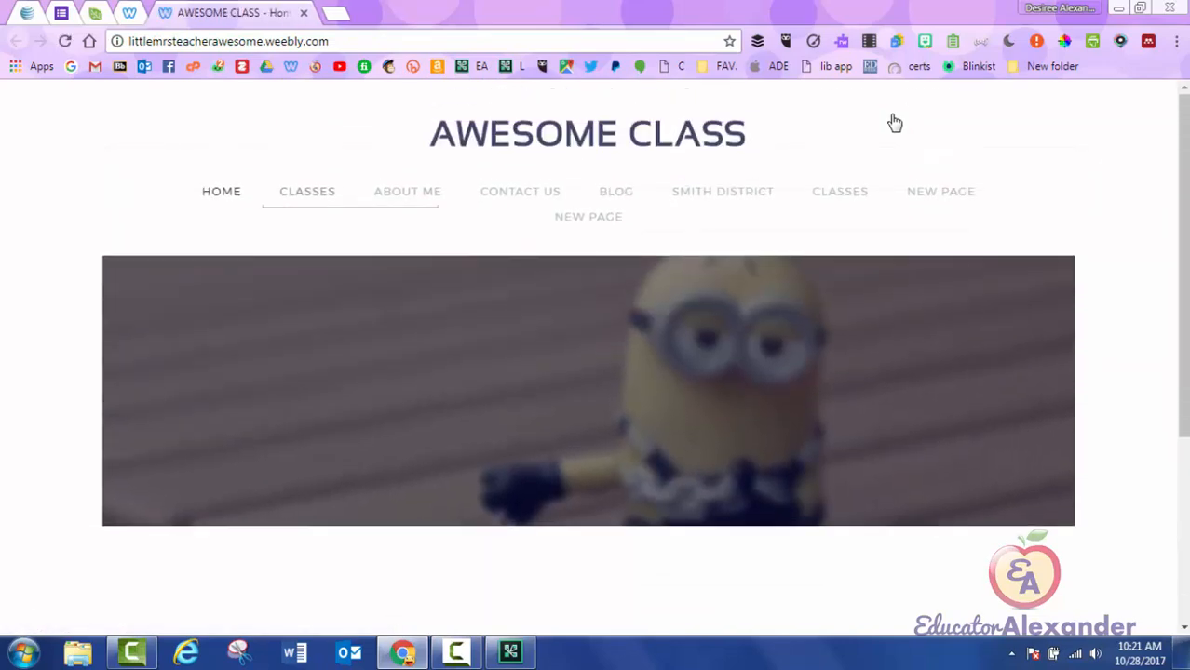
pyautogui.click(307, 192)
pyautogui.scroll(-2, 894, 123)
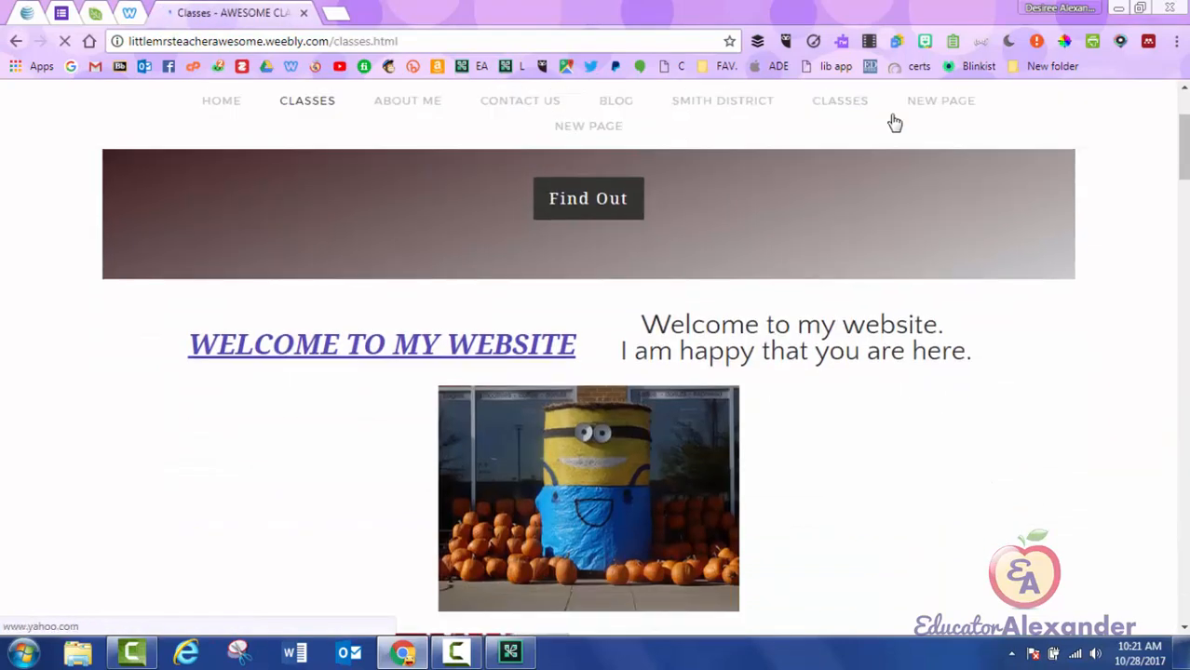
# Test the Yahoo link and the contact e-mail link on the live Classes page.
pyautogui.click(894, 123)
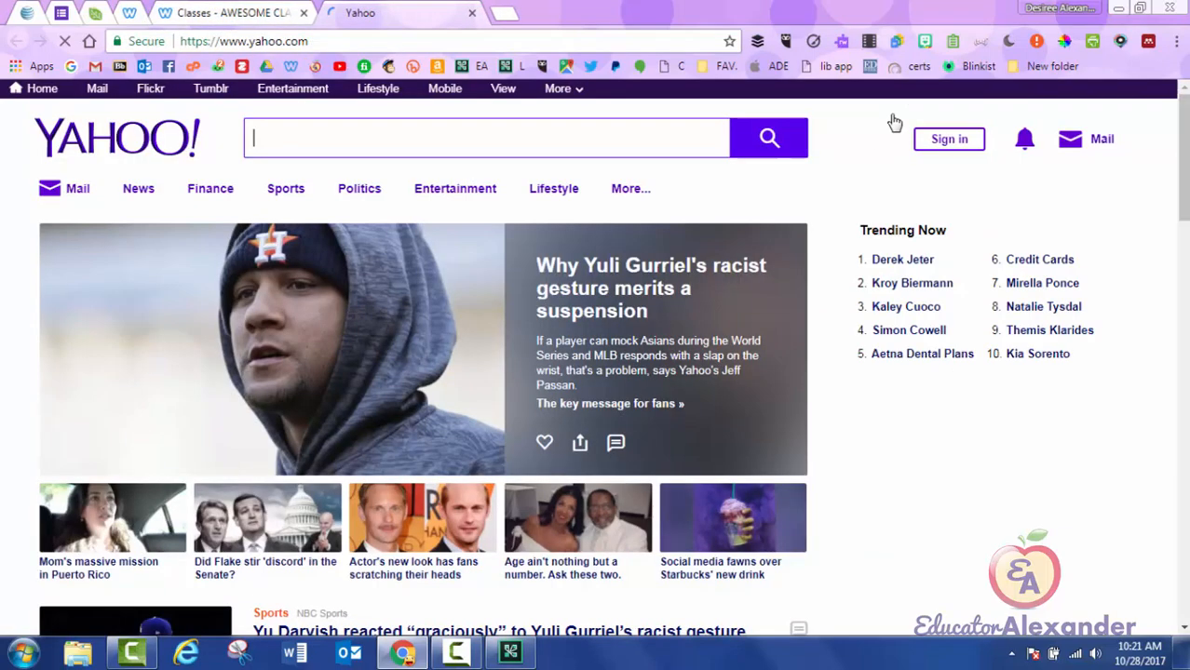
pyautogui.hotkey('ctrl', 'w')
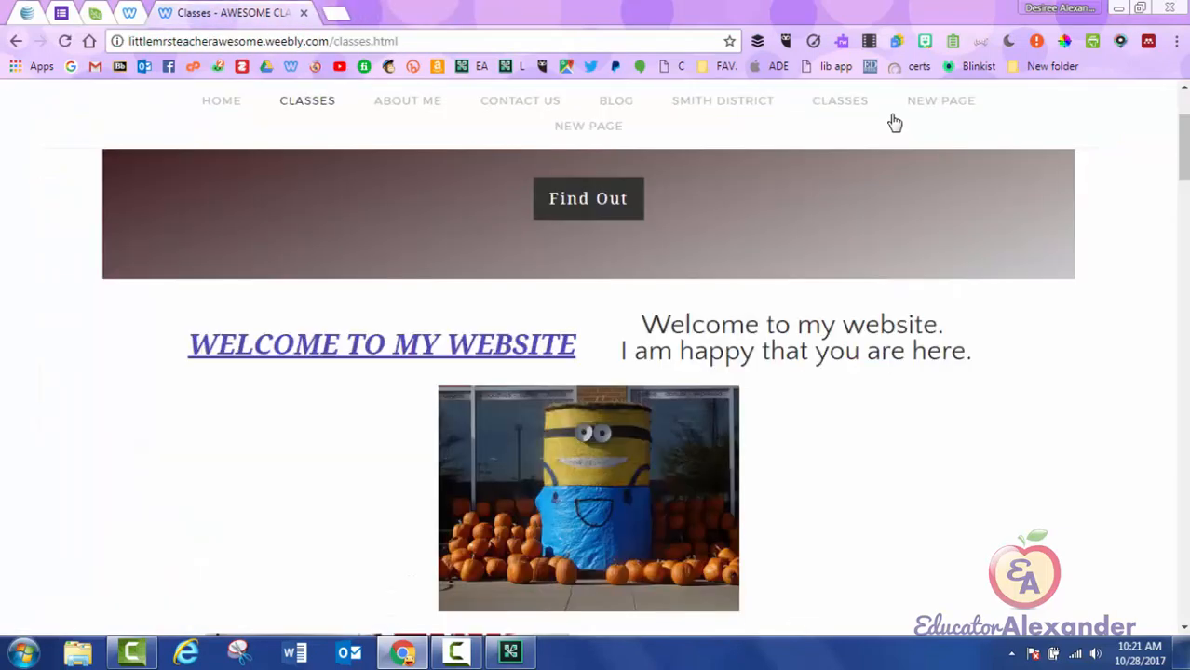
pyautogui.click(895, 122)
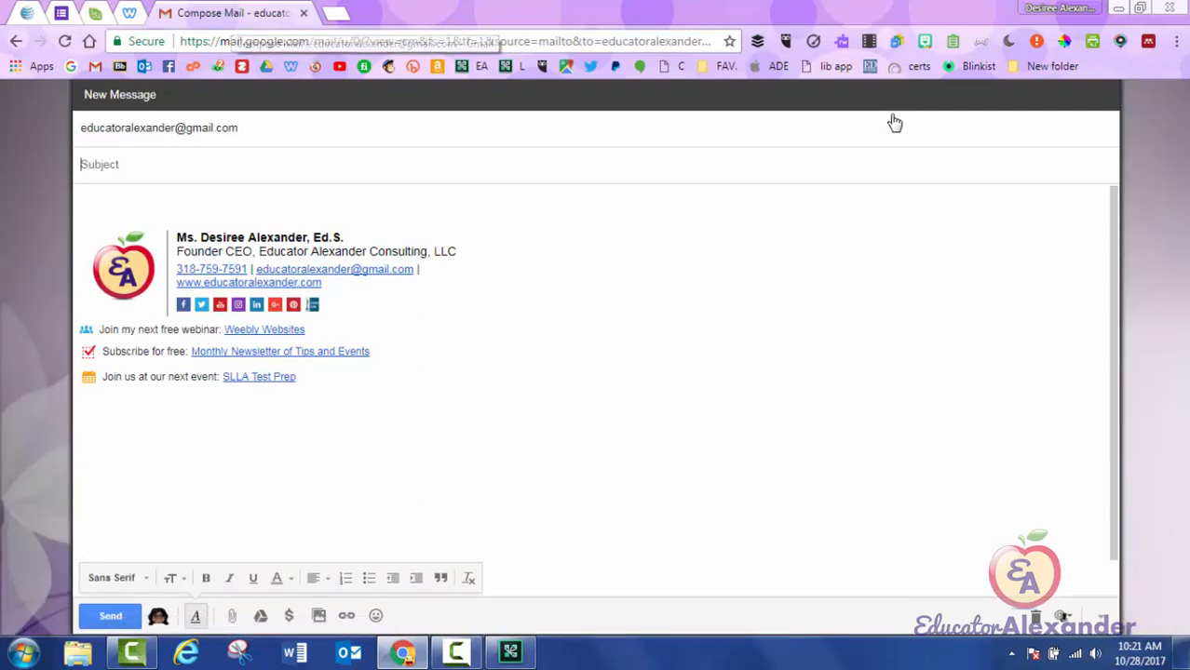
pyautogui.hotkey('alt', 'Left')
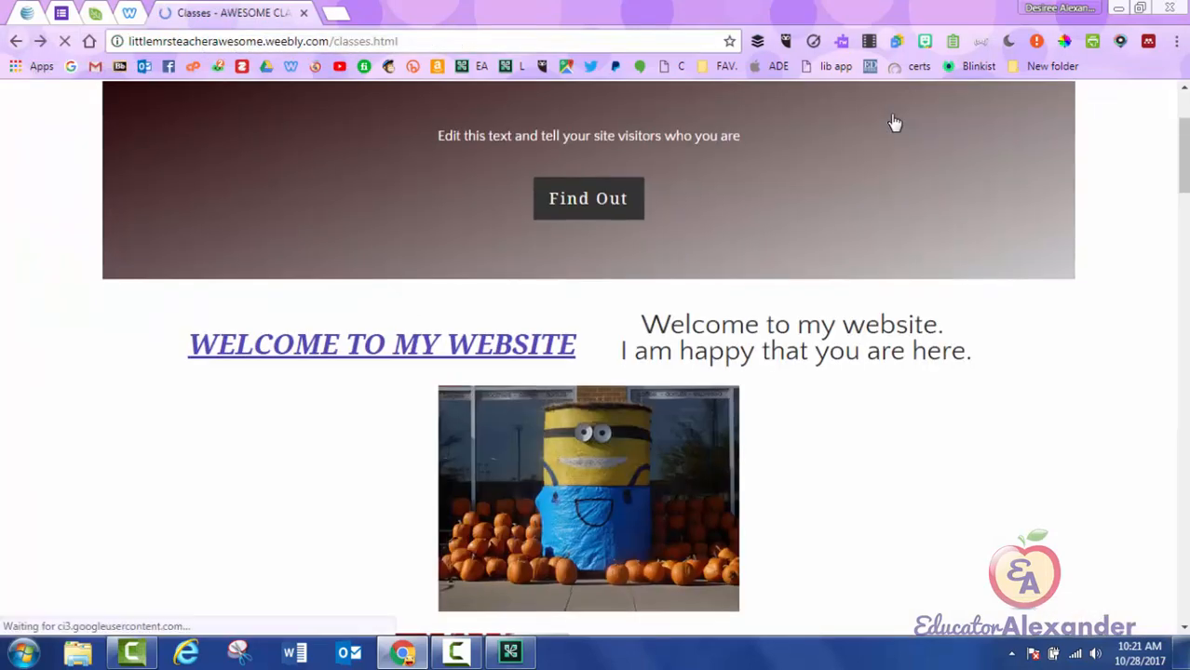
# Scroll the live page, view the PDF handout, then close the live site tab.
pyautogui.scroll(-15, 894, 122)
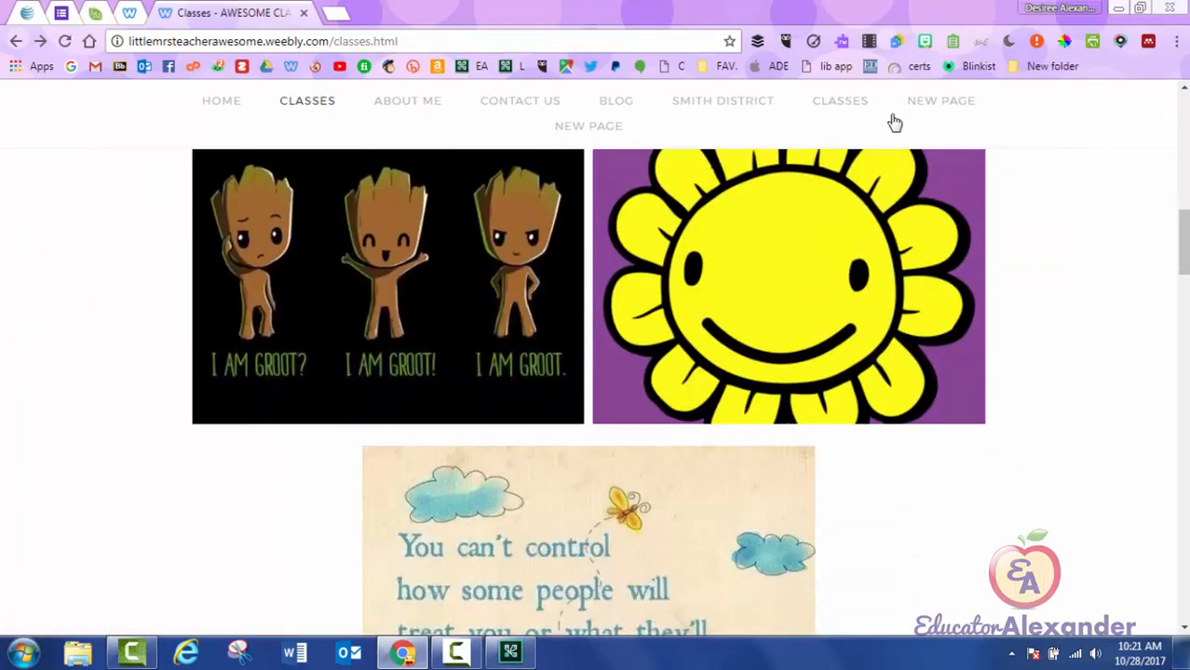
pyautogui.scroll(-10, 894, 122)
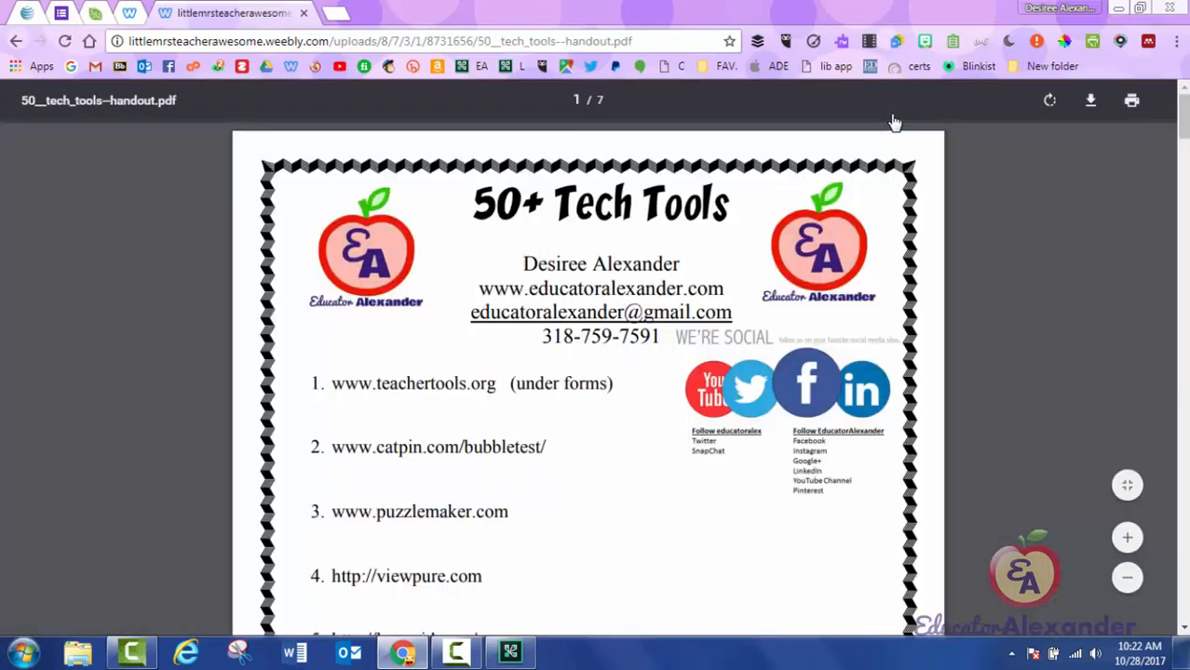
pyautogui.scroll(-15, 894, 121)
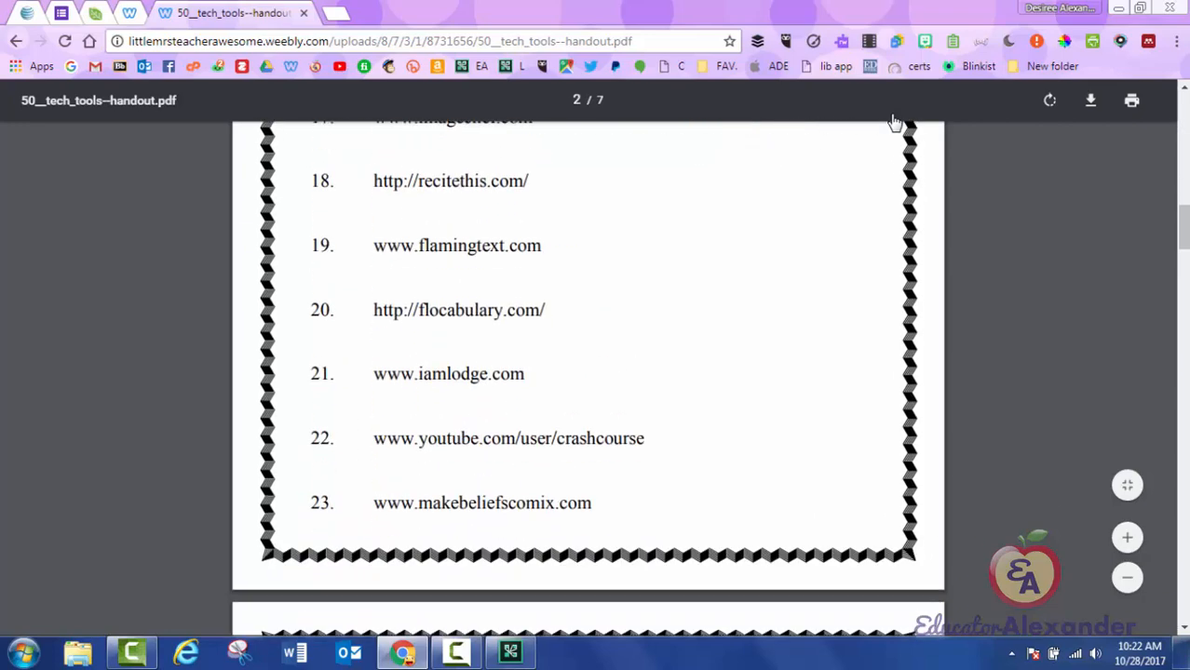
pyautogui.scroll(5, 894, 121)
pyautogui.scroll(9, 893, 121)
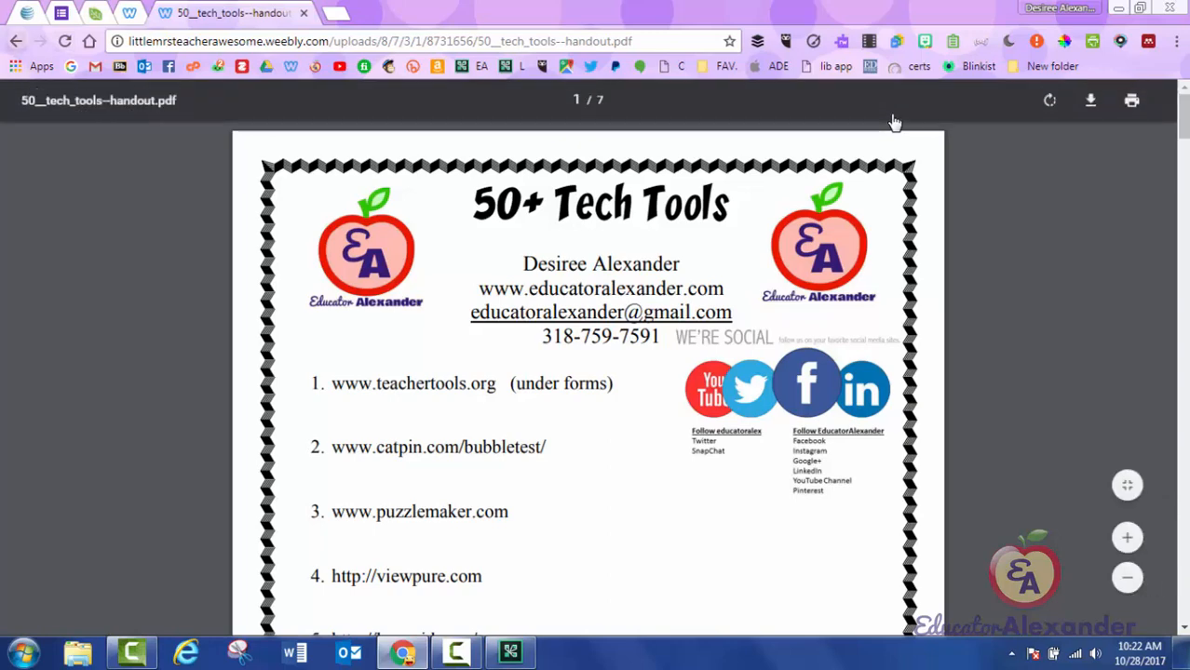
pyautogui.hotkey('alt', 'Left')
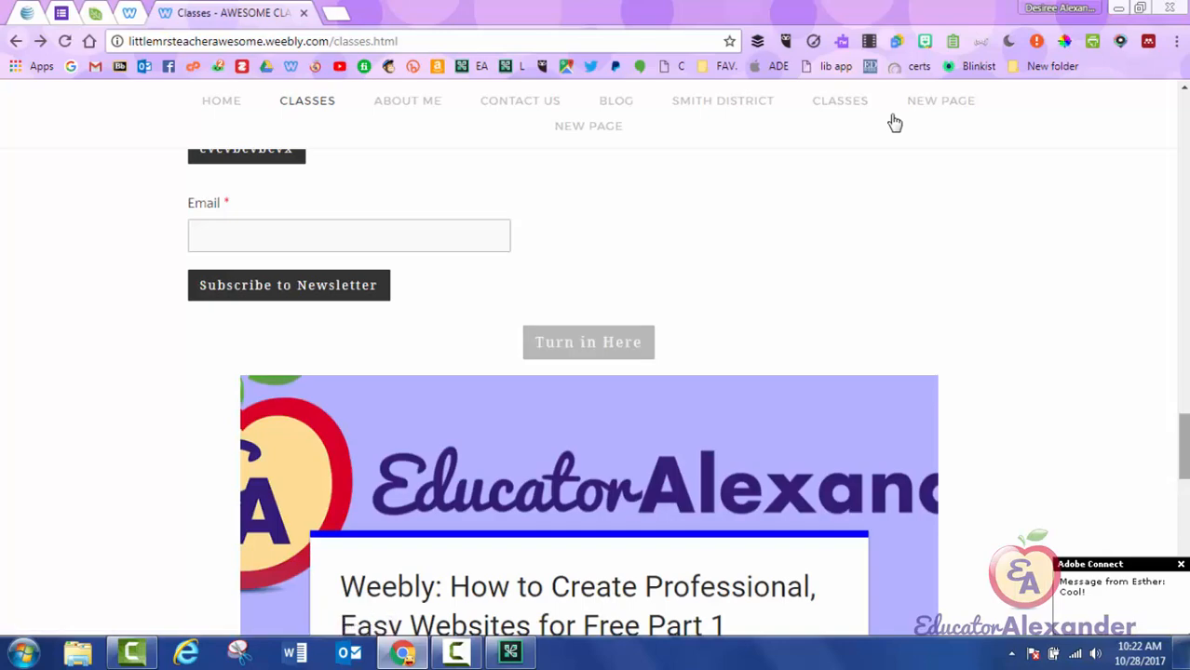
pyautogui.scroll(15, 893, 122)
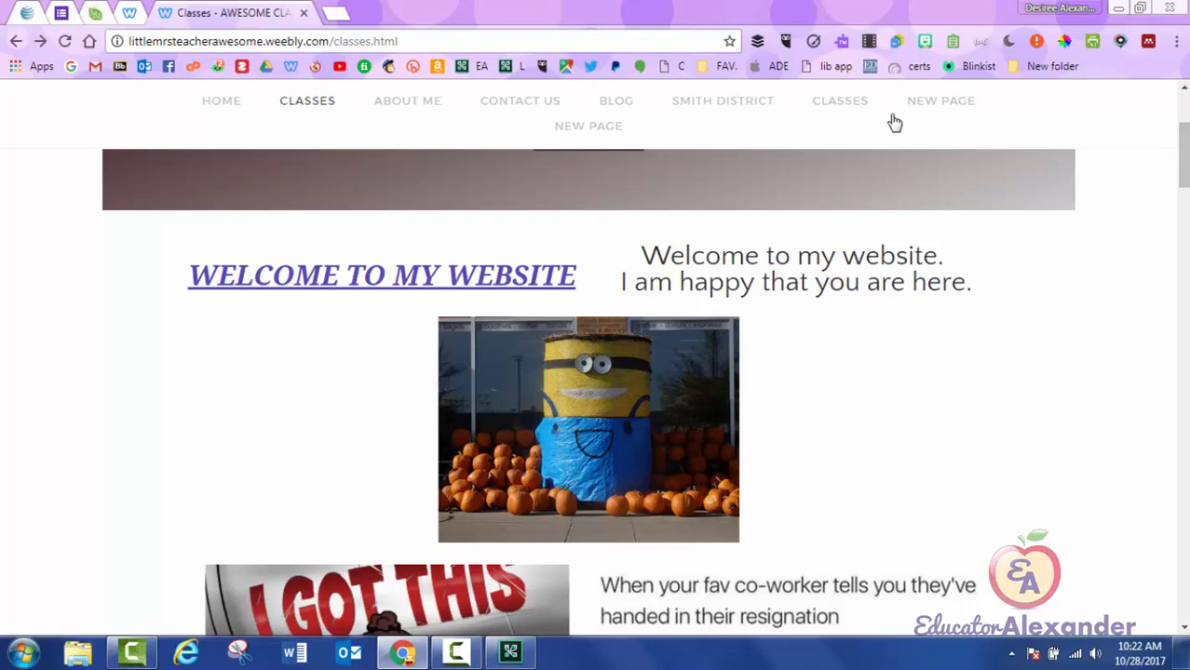
pyautogui.hotkey('ctrl', 'w')
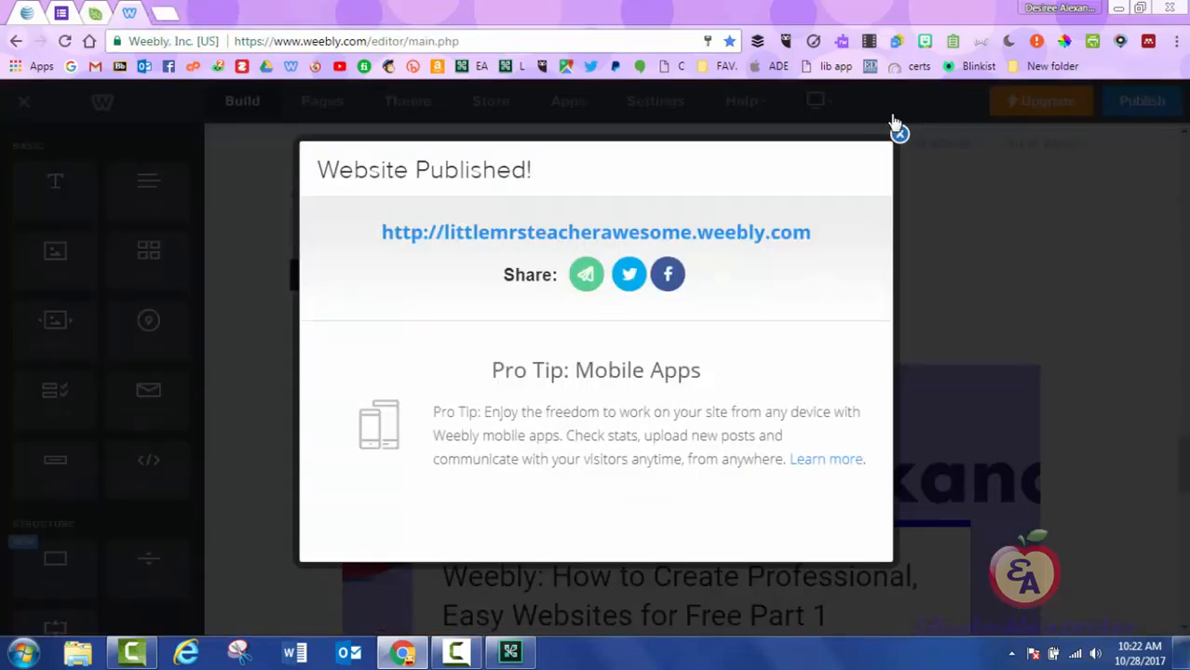
# Close the Website Published dialog and the Turn in Here button's File link popup.
pyautogui.click(893, 122)
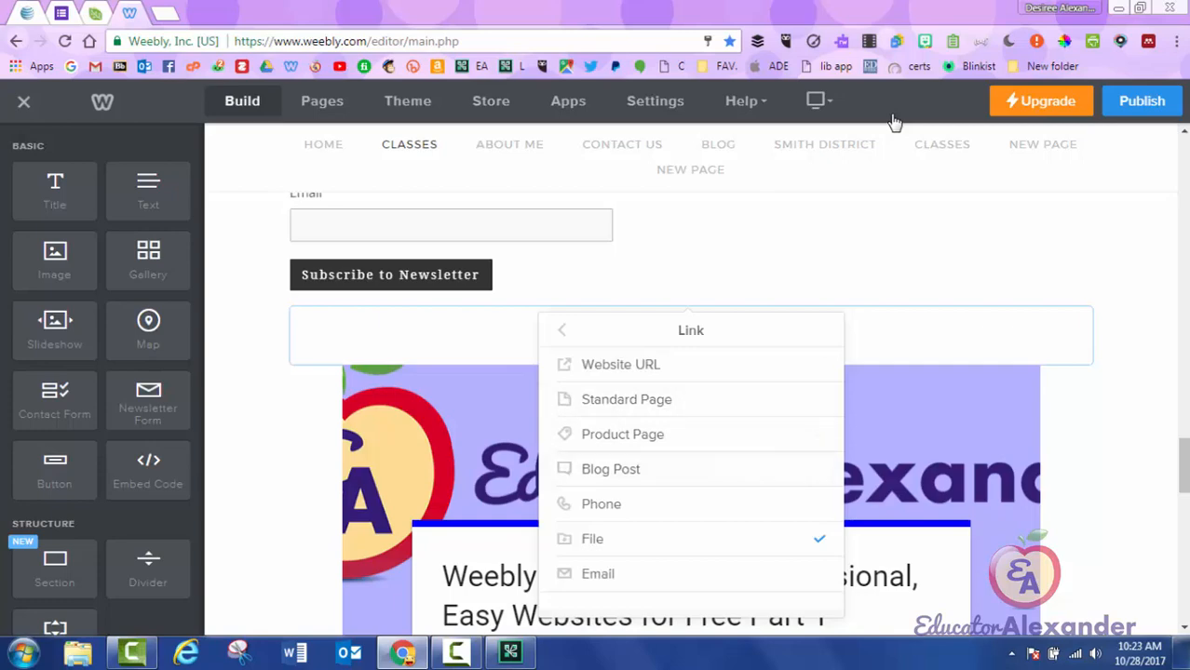
pyautogui.click(894, 122)
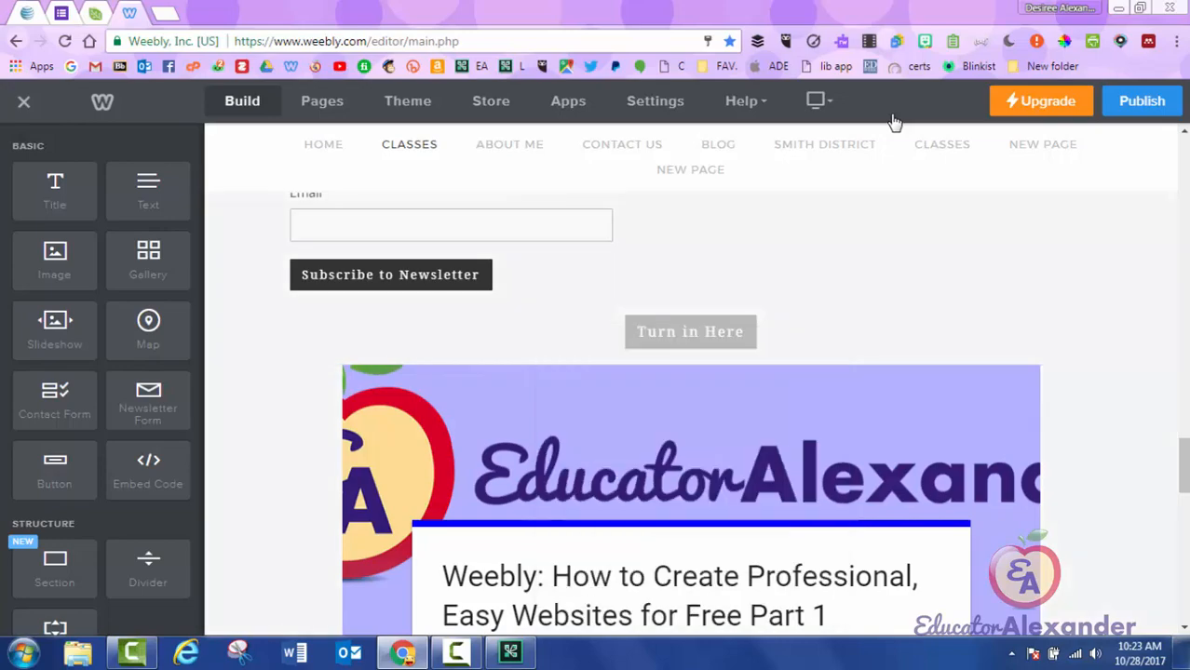
pyautogui.scroll(2, 895, 122)
pyautogui.scroll(10, 894, 122)
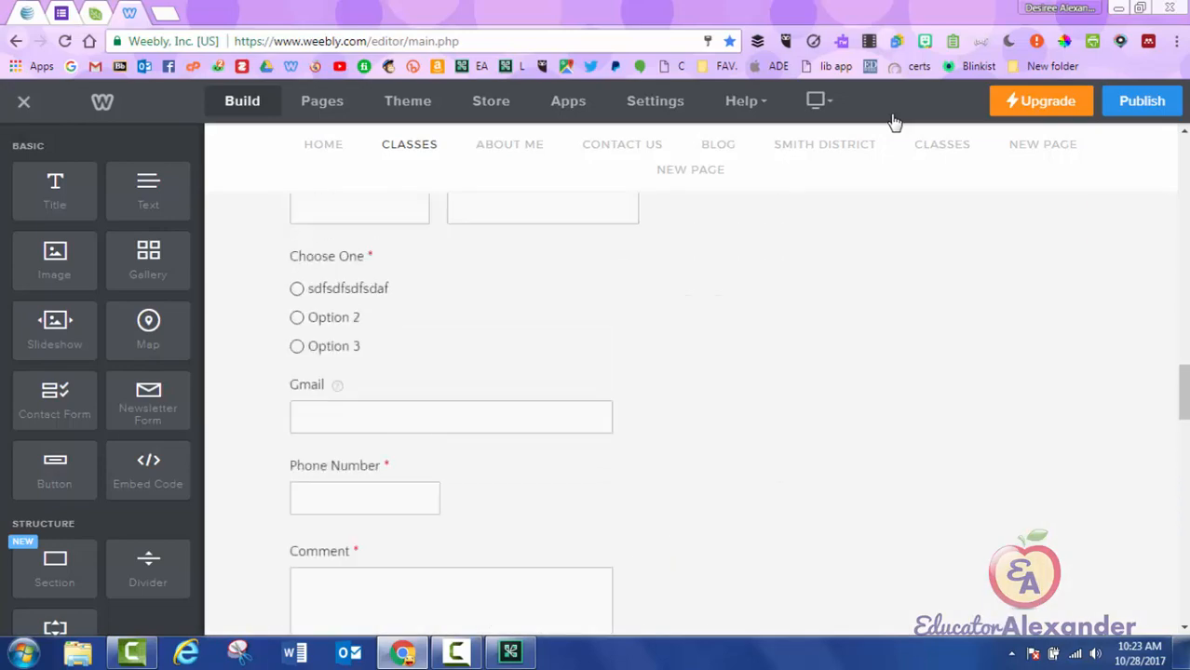
pyautogui.scroll(5, 894, 122)
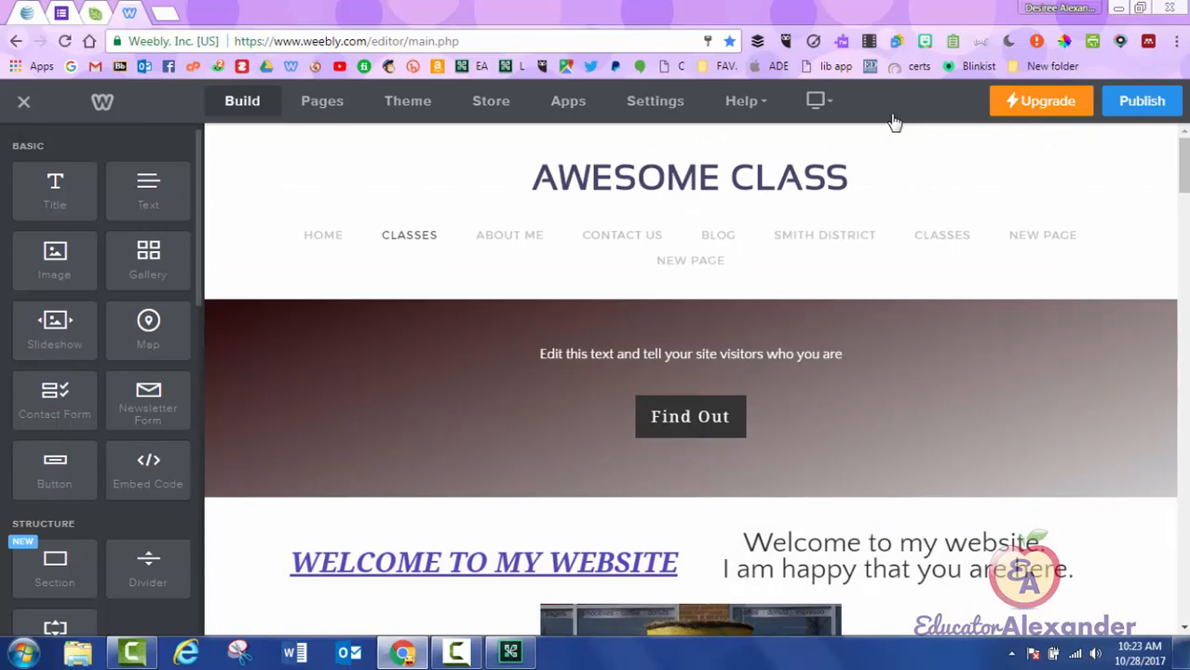
pyautogui.scroll(-1, 102, 382)
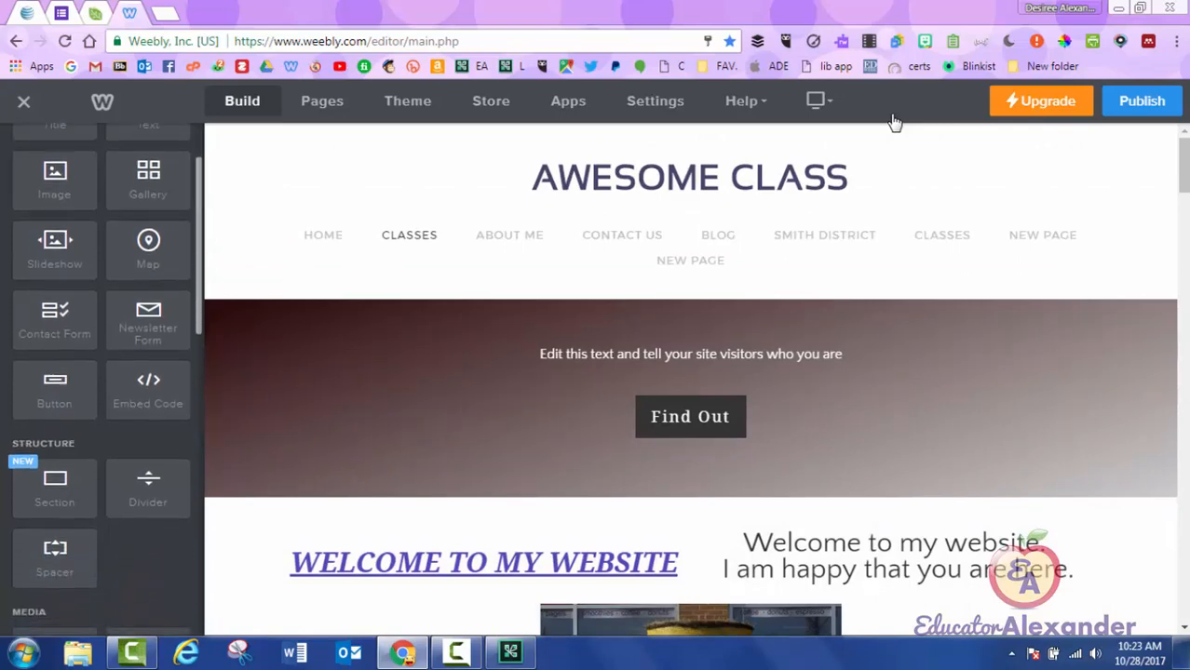
pyautogui.scroll(-3, 102, 382)
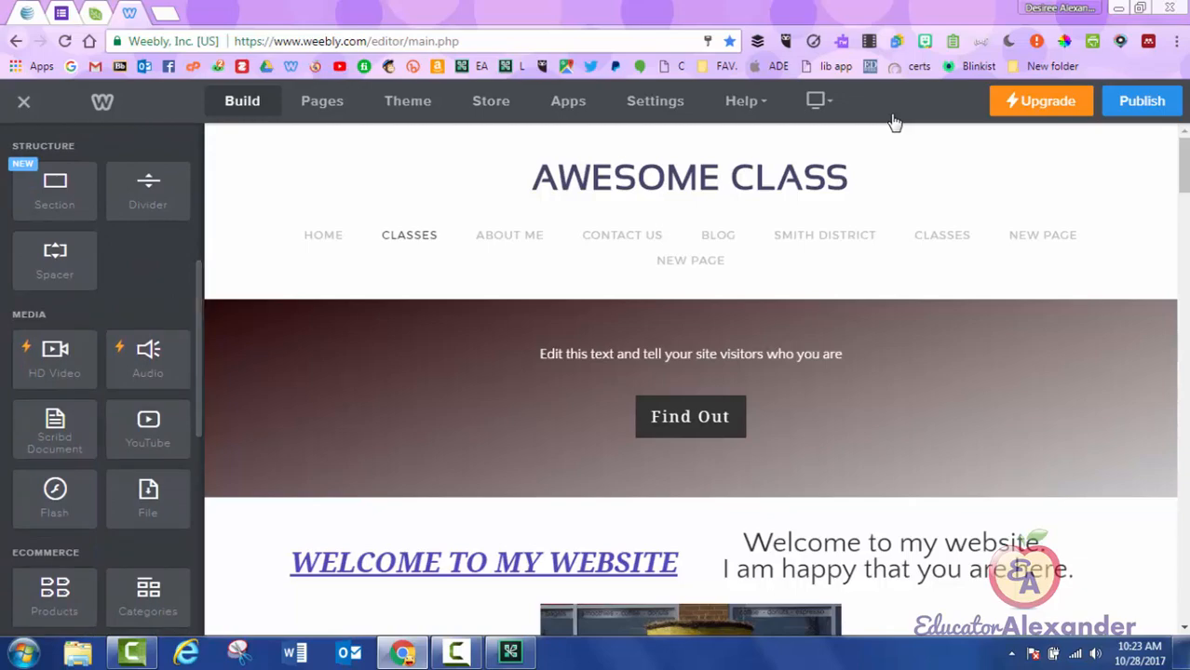
pyautogui.scroll(-20, 894, 125)
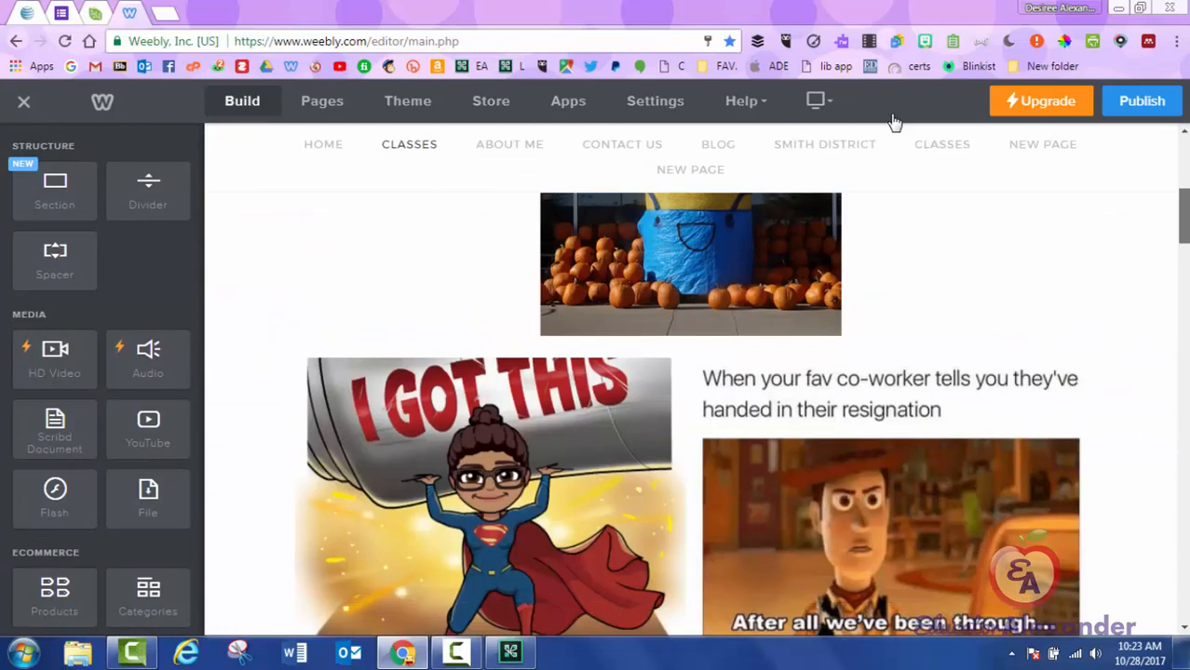
pyautogui.scroll(-15, 894, 125)
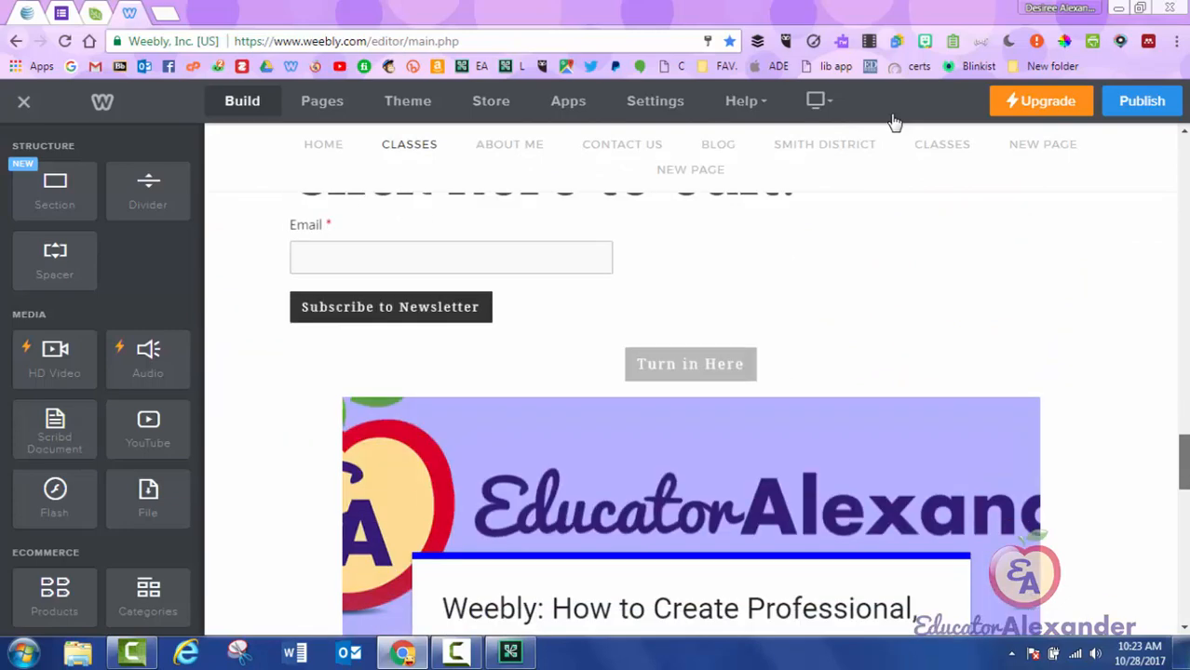
pyautogui.scroll(-10, 894, 121)
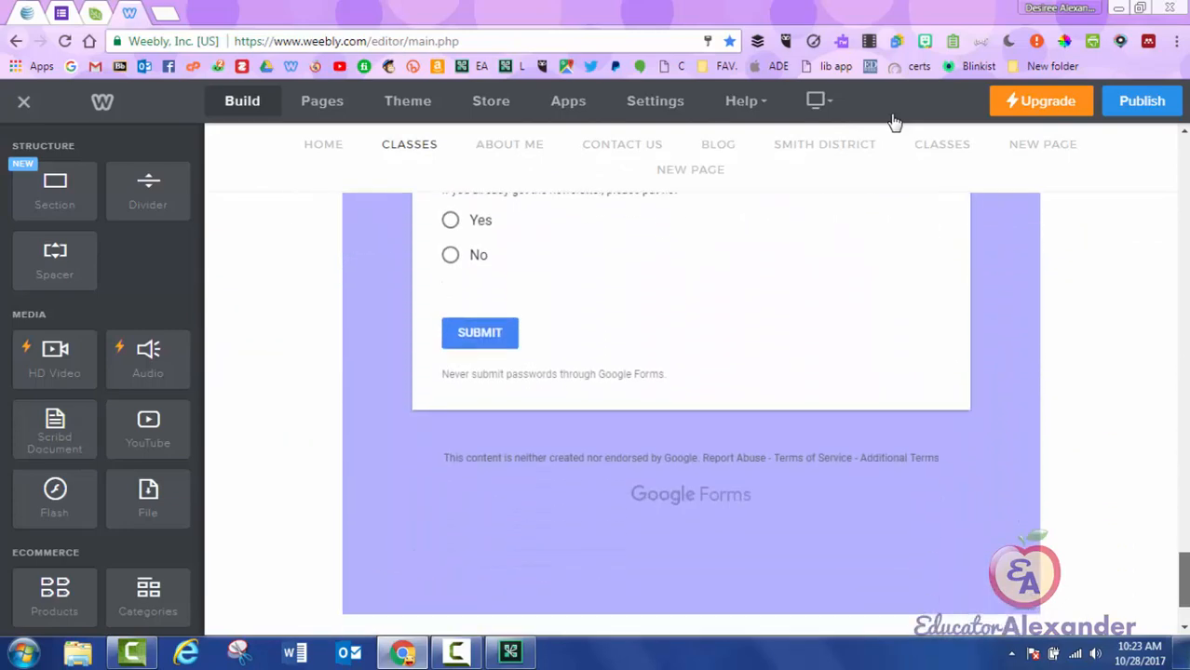
pyautogui.scroll(4, 893, 121)
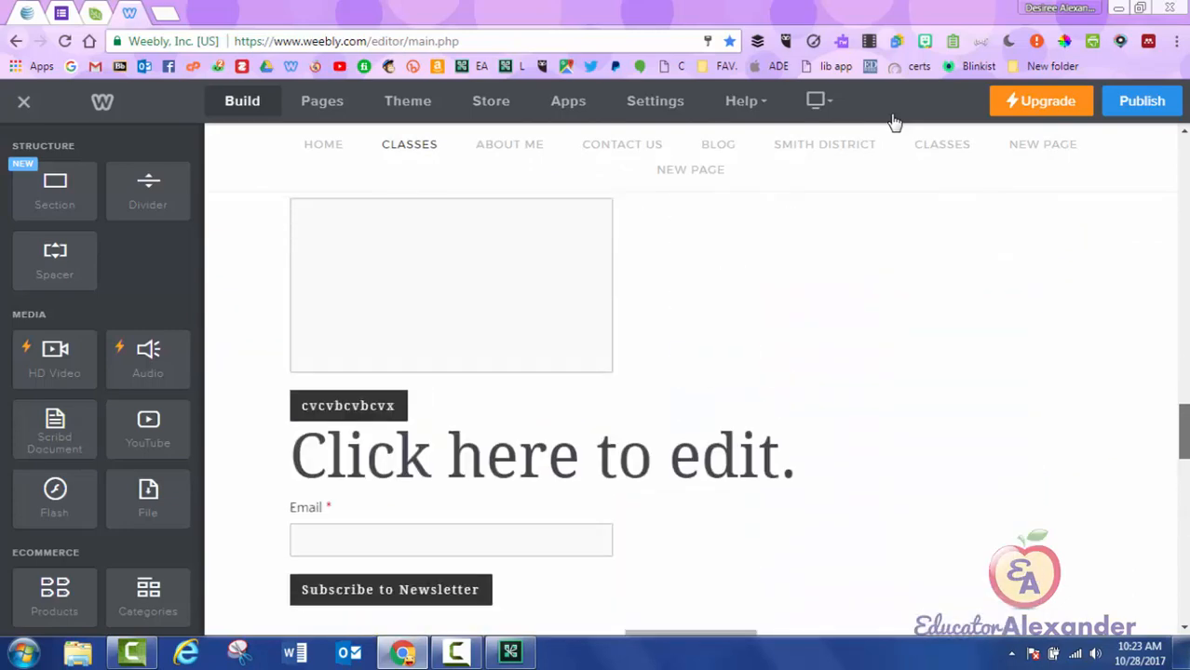
pyautogui.scroll(10, 893, 121)
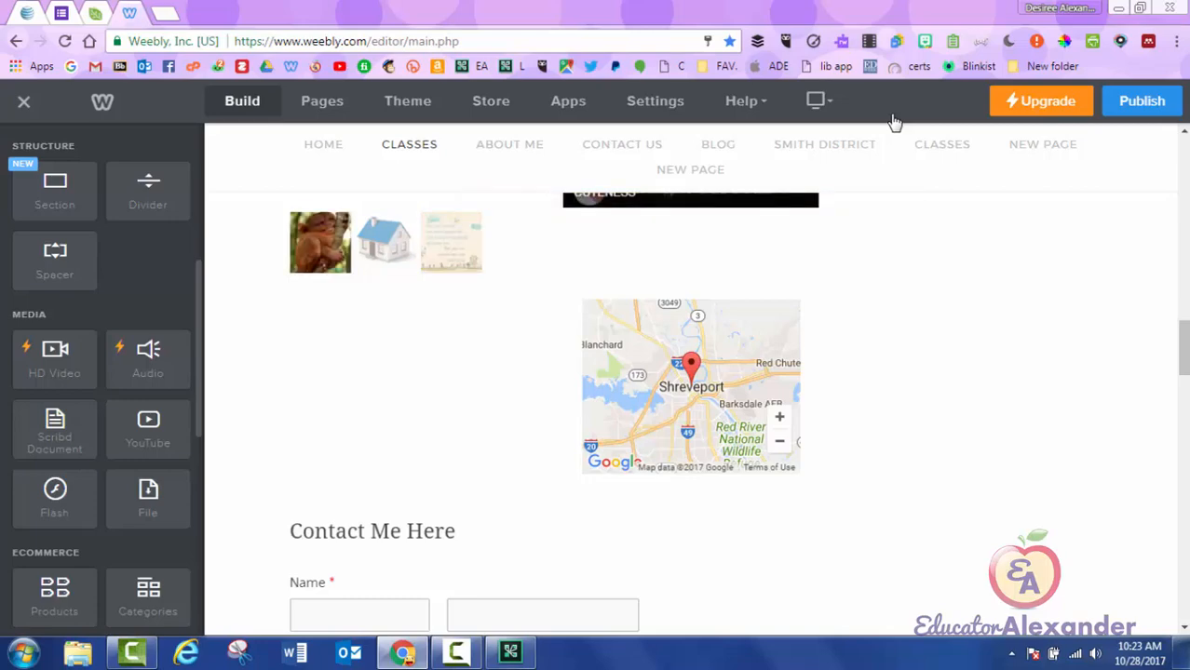
# Place a divider under the gallery thumbnails and an enlarged spacer above the Shreveport map.
pyautogui.moveTo(148, 191); pyautogui.dragTo(642, 280)
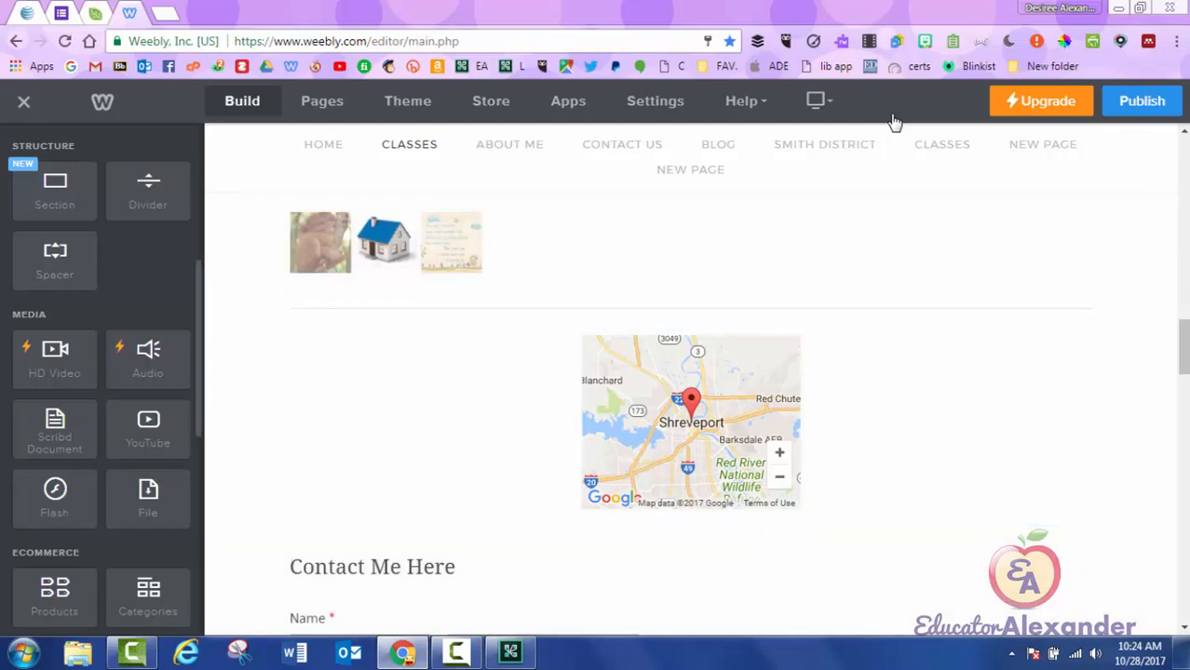
pyautogui.moveTo(55, 260)
pyautogui.mouseDown()
pyautogui.moveTo(573, 346)
pyautogui.moveTo(696, 324)
pyautogui.mouseUp()
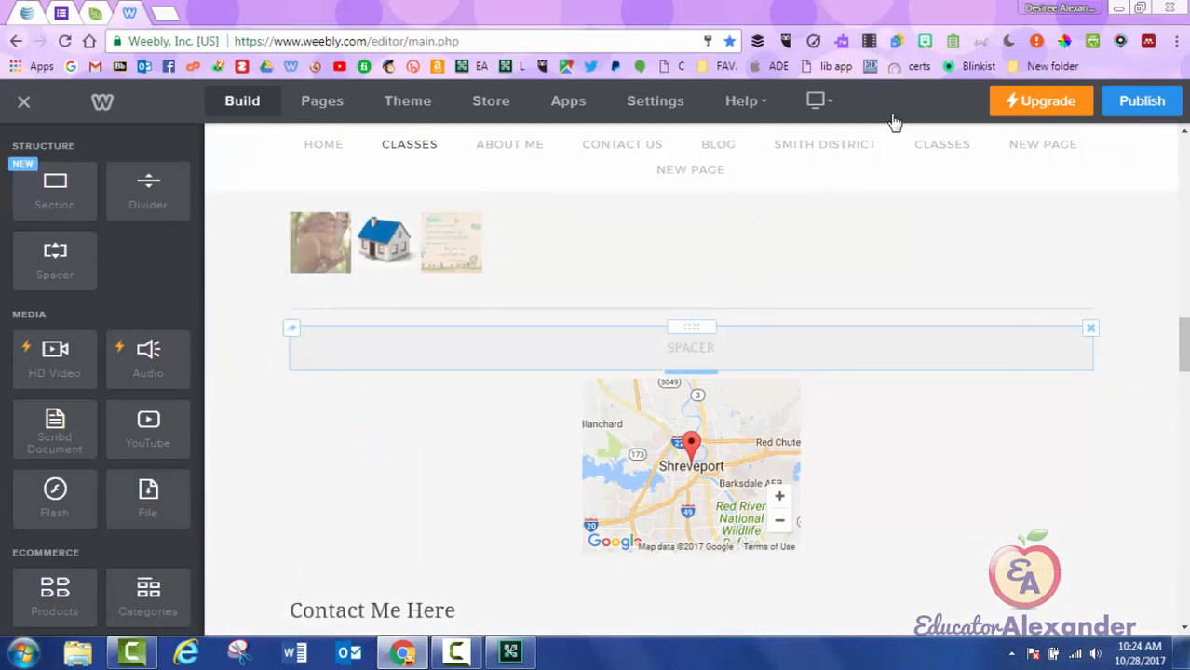
pyautogui.moveTo(691, 371)
pyautogui.mouseDown()
pyautogui.moveTo(691, 632)
pyautogui.moveTo(691, 332)
pyautogui.moveTo(690, 551)
pyautogui.moveTo(690, 378)
pyautogui.mouseUp()
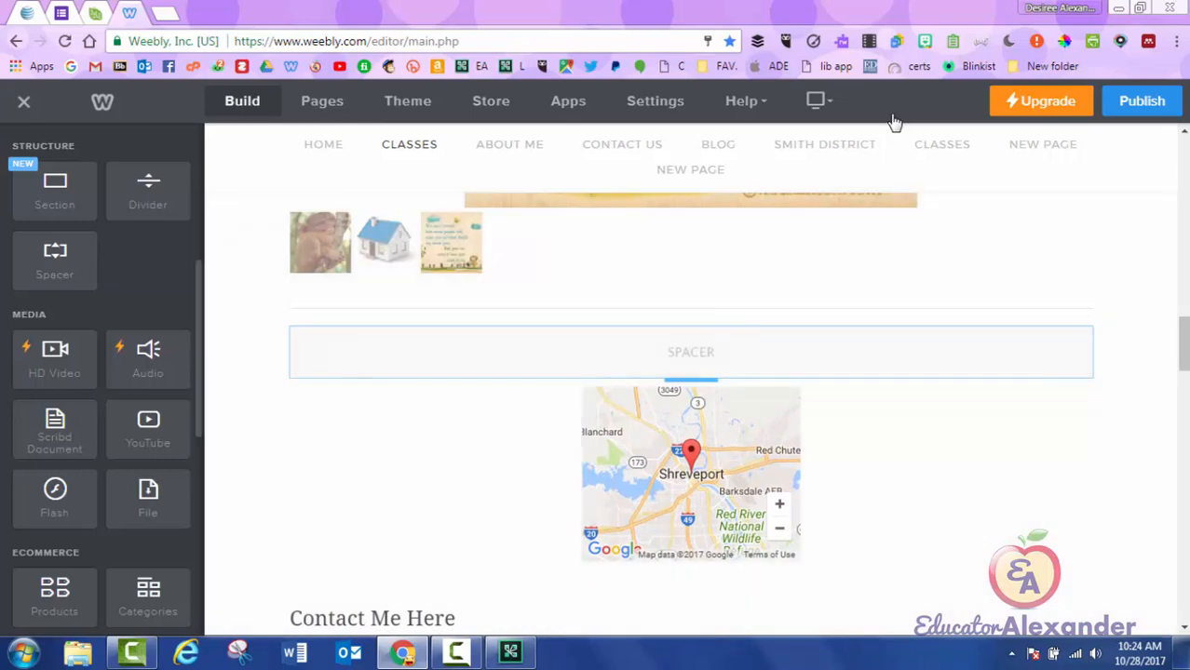
pyautogui.moveTo(55, 261)
pyautogui.mouseDown()
pyautogui.moveTo(330, 424)
pyautogui.moveTo(292, 439)
pyautogui.moveTo(346, 427)
pyautogui.moveTo(364, 461)
pyautogui.moveTo(375, 393)
pyautogui.moveTo(947, 351)
pyautogui.moveTo(787, 370)
pyautogui.moveTo(481, 345)
pyautogui.moveTo(707, 321)
pyautogui.moveTo(1047, 380)
pyautogui.moveTo(867, 244)
pyautogui.moveTo(860, 394)
pyautogui.moveTo(23, 259)
pyautogui.mouseUp()
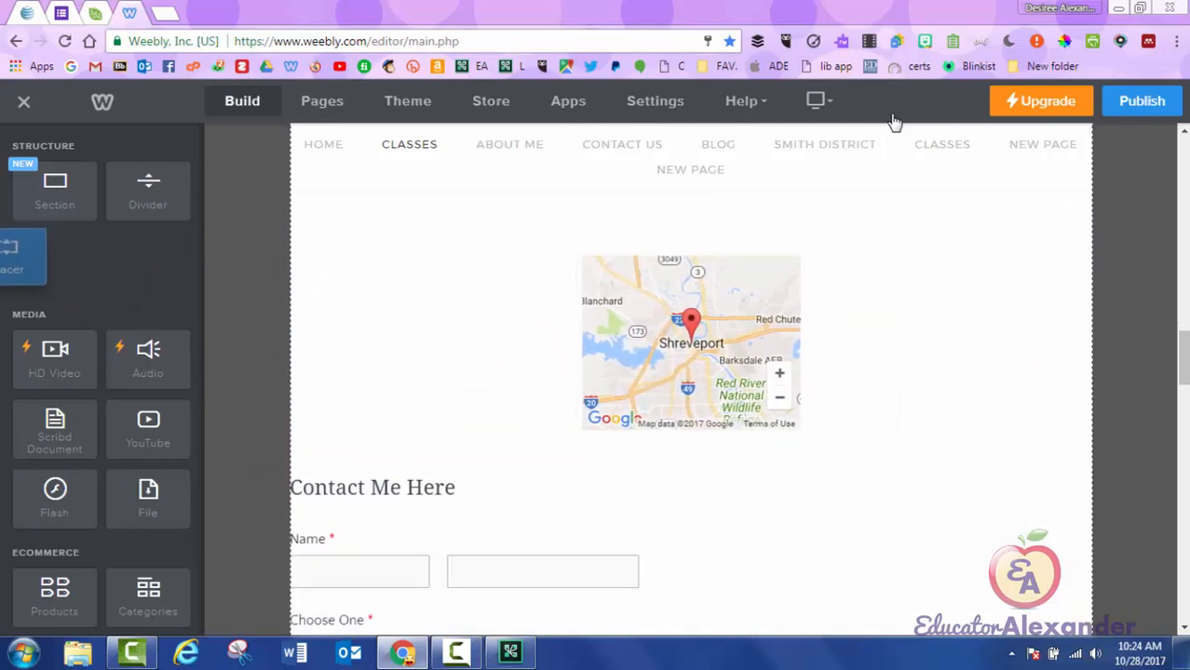
# Republish, scroll the live Classes page down to the map, then close the tab and confirmation.
pyautogui.click(1141, 100)
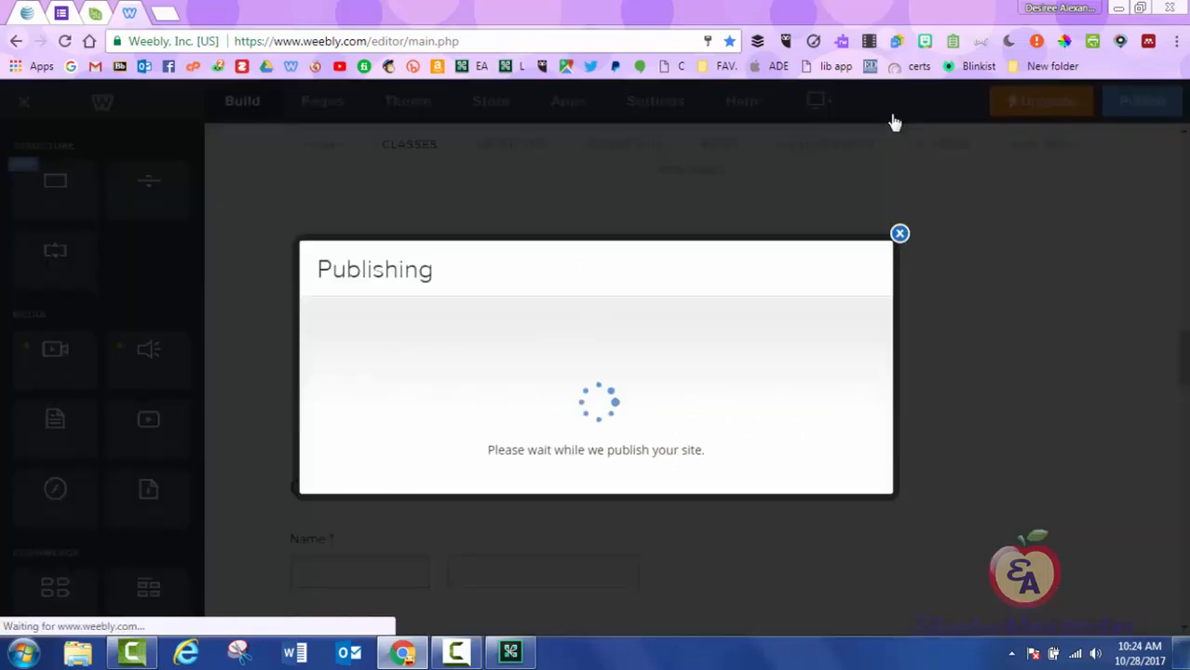
pyautogui.click(593, 214)
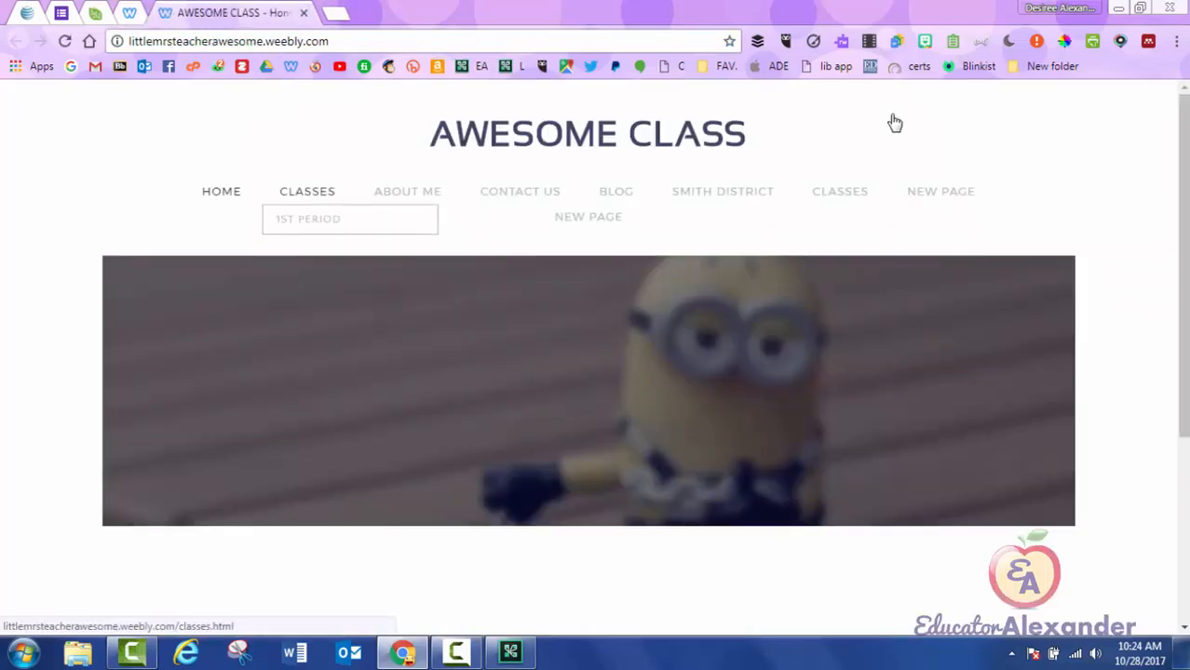
pyautogui.click(307, 192)
pyautogui.scroll(-9, 588, 372)
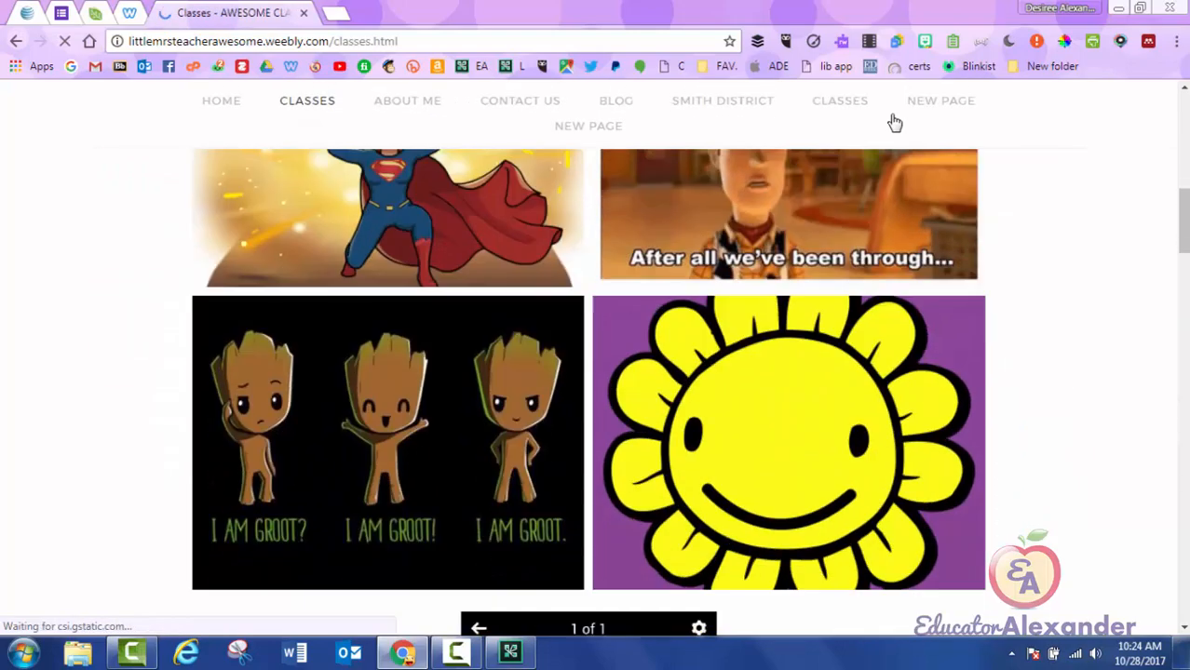
pyautogui.scroll(-10, 894, 121)
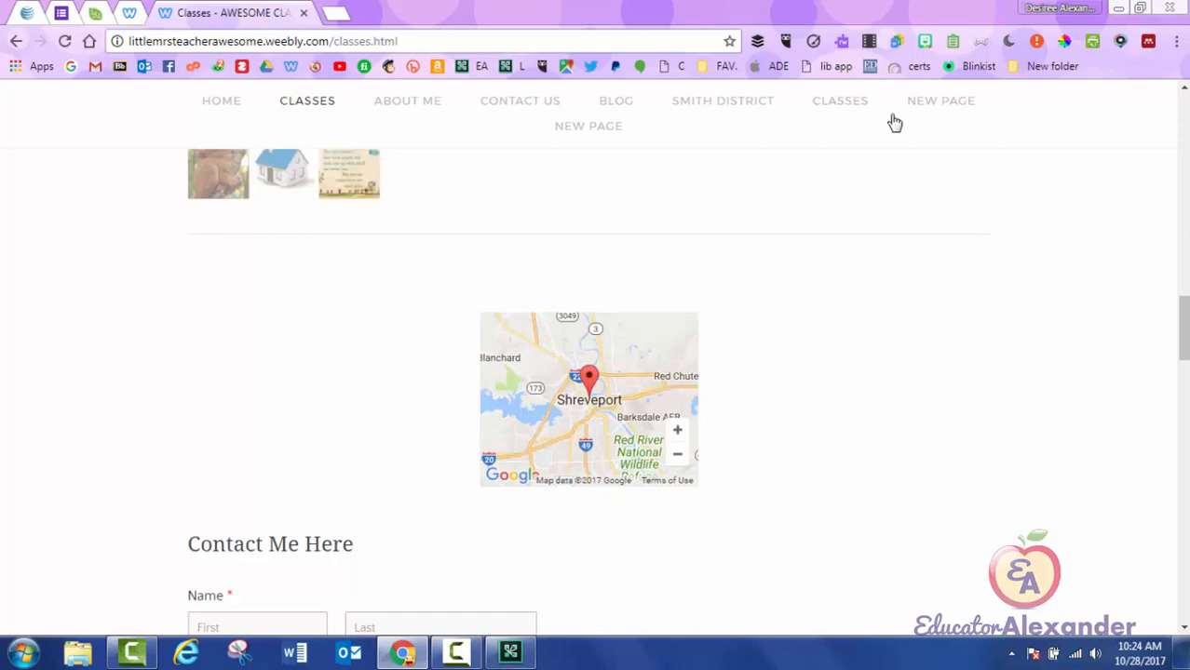
pyautogui.hotkey('ctrl', 'w')
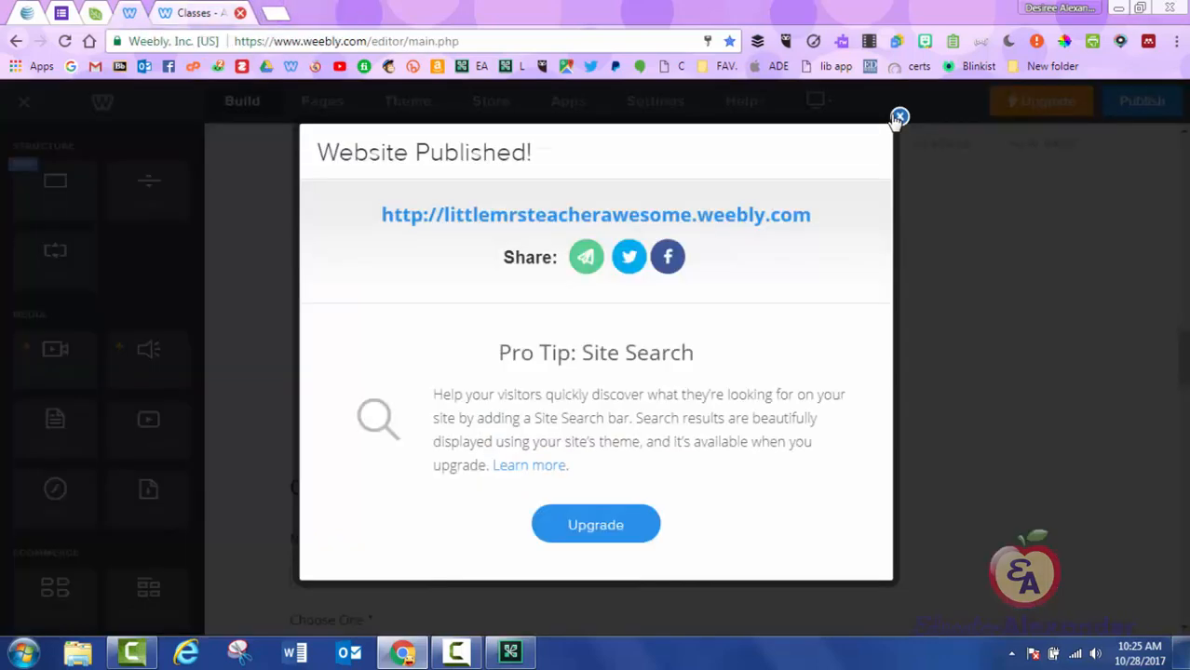
pyautogui.click(899, 117)
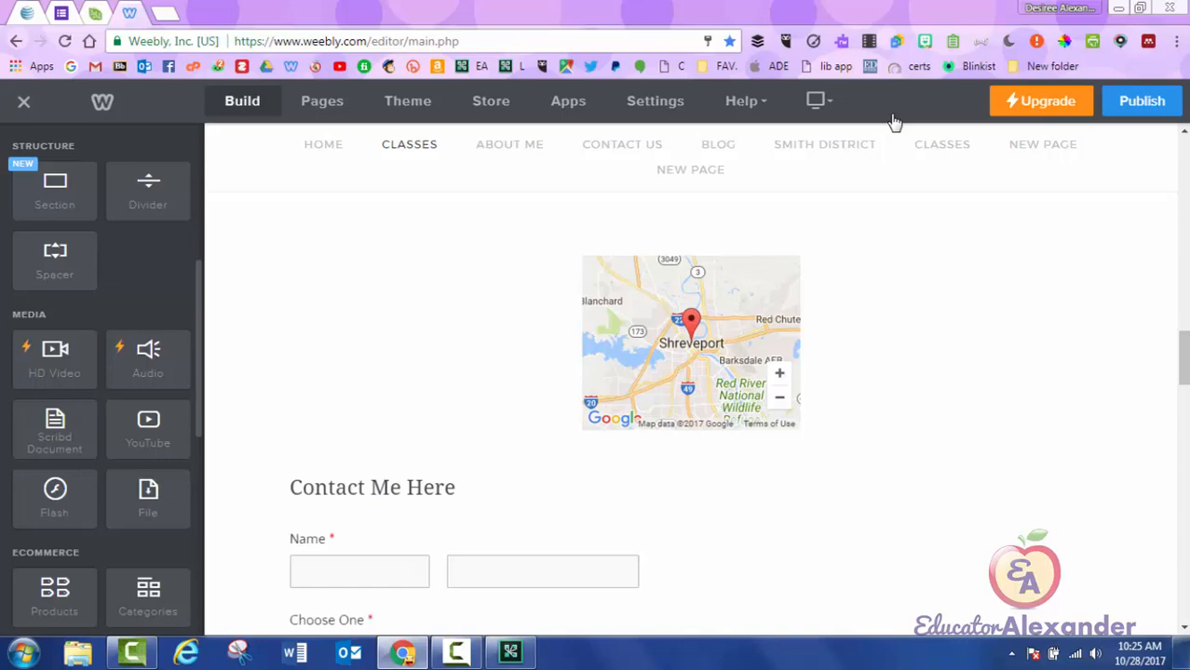
# Drop a new Section beneath the top banner and give it the DROP US A LINE contact layout.
pyautogui.moveTo(55, 191); pyautogui.dragTo(696, 116)
pyautogui.scroll(14, 694, 391)
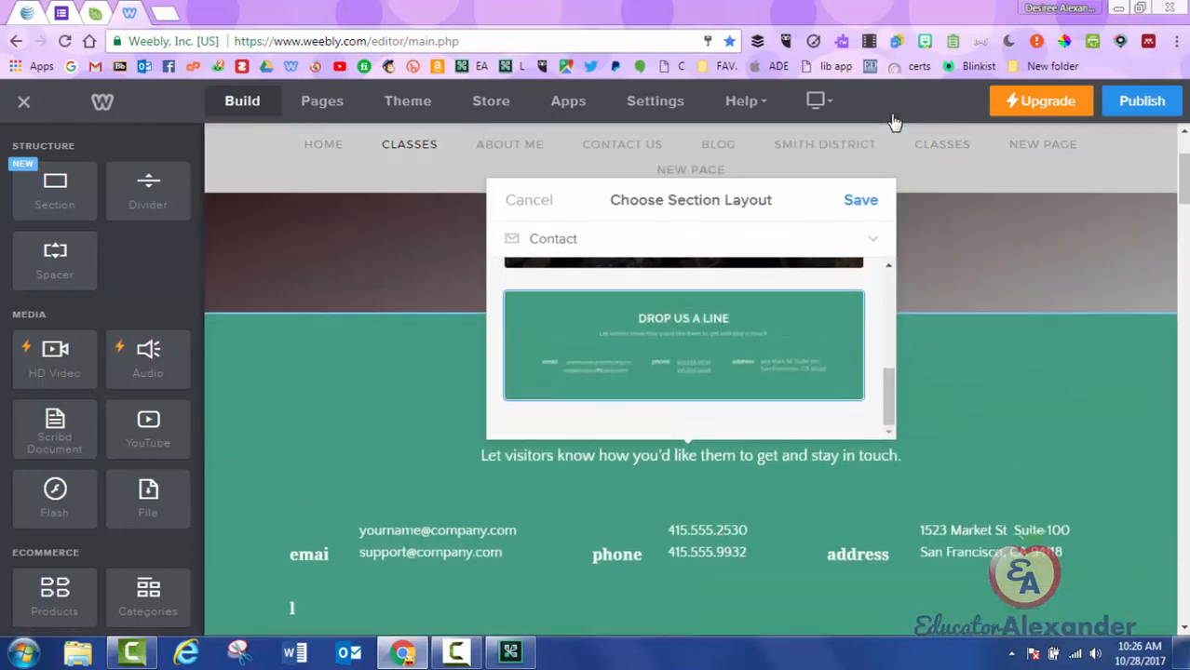
# Keep the contact layout and change its heading to 'sdfdfdafadfa'.
pyautogui.click(861, 200)
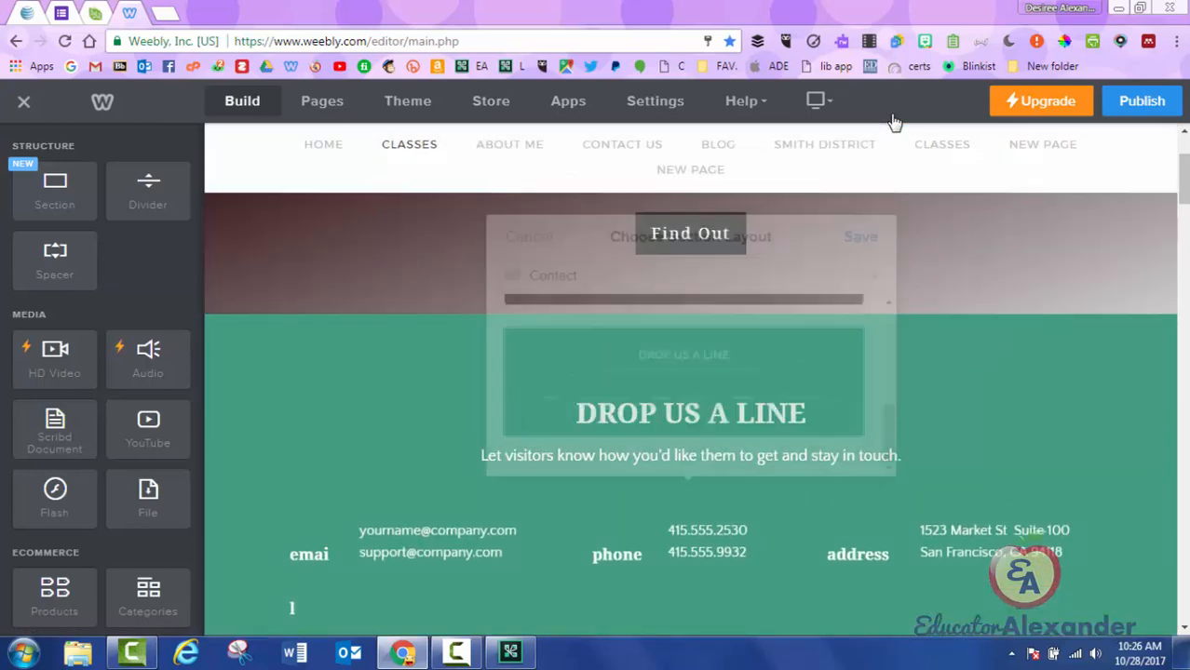
pyautogui.click(690, 413)
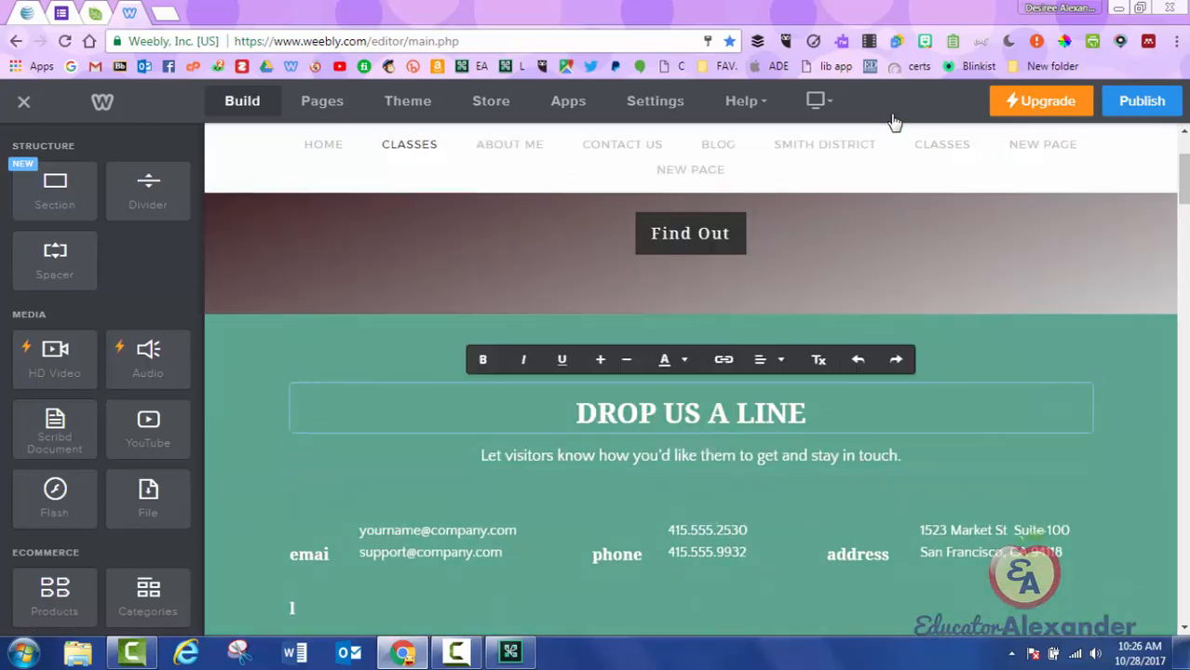
pyautogui.hotkey('ctrl', 'shift', 'Left')
pyautogui.hotkey('ctrl', 'shift', 'Left')
pyautogui.hotkey('ctrl', 'shift', 'Left')
pyautogui.hotkey('ctrl', 'shift', 'Left')
pyautogui.write('sdfdfdafadf')
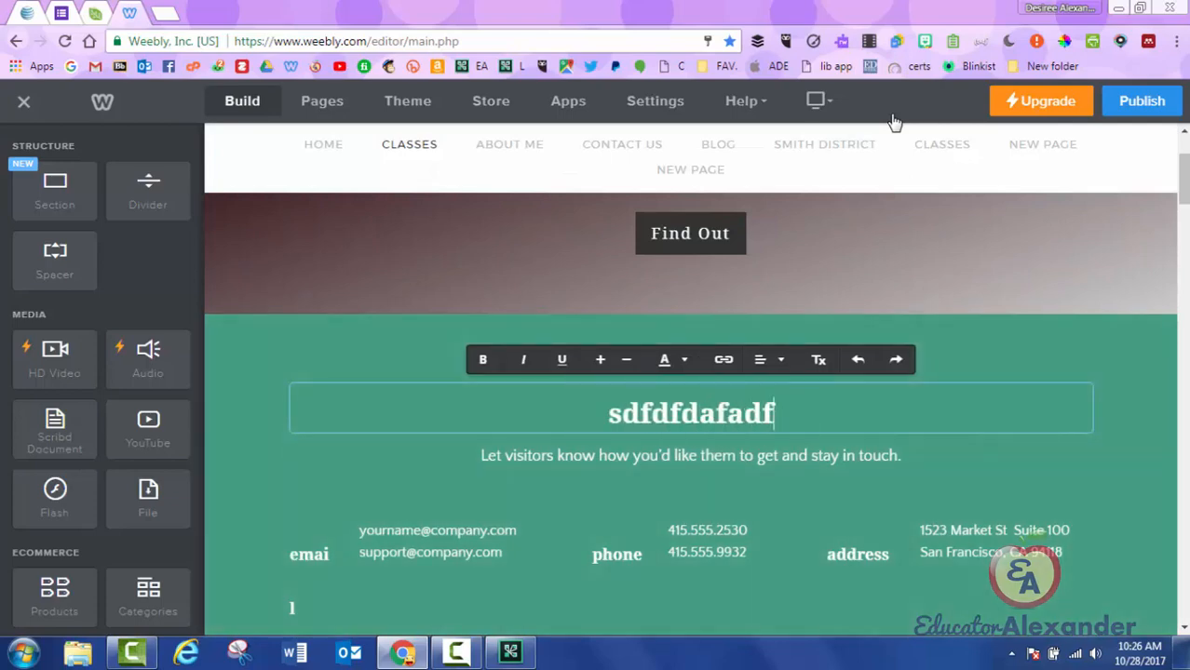
pyautogui.write('a')
# Replace the subtitle with 'dfdfsdfsd', then begin deleting the address block.
pyautogui.click(691, 456)
pyautogui.hotkey('ctrl', 'a')
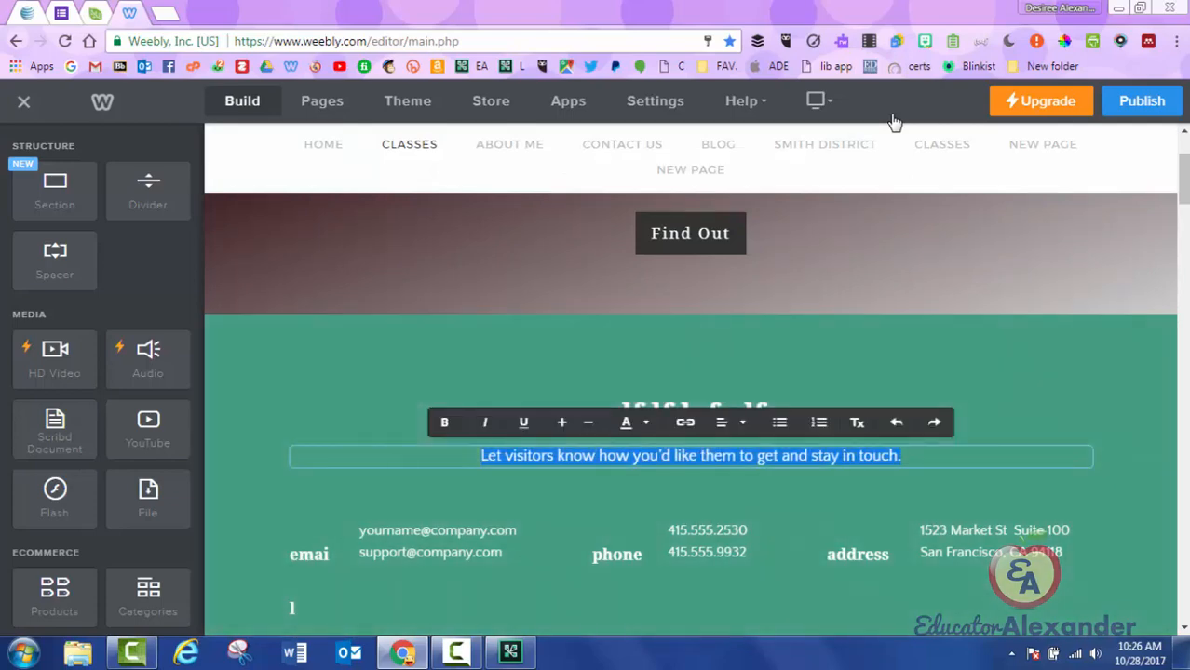
pyautogui.write('dfdfsdfsd')
pyautogui.click(892, 121)
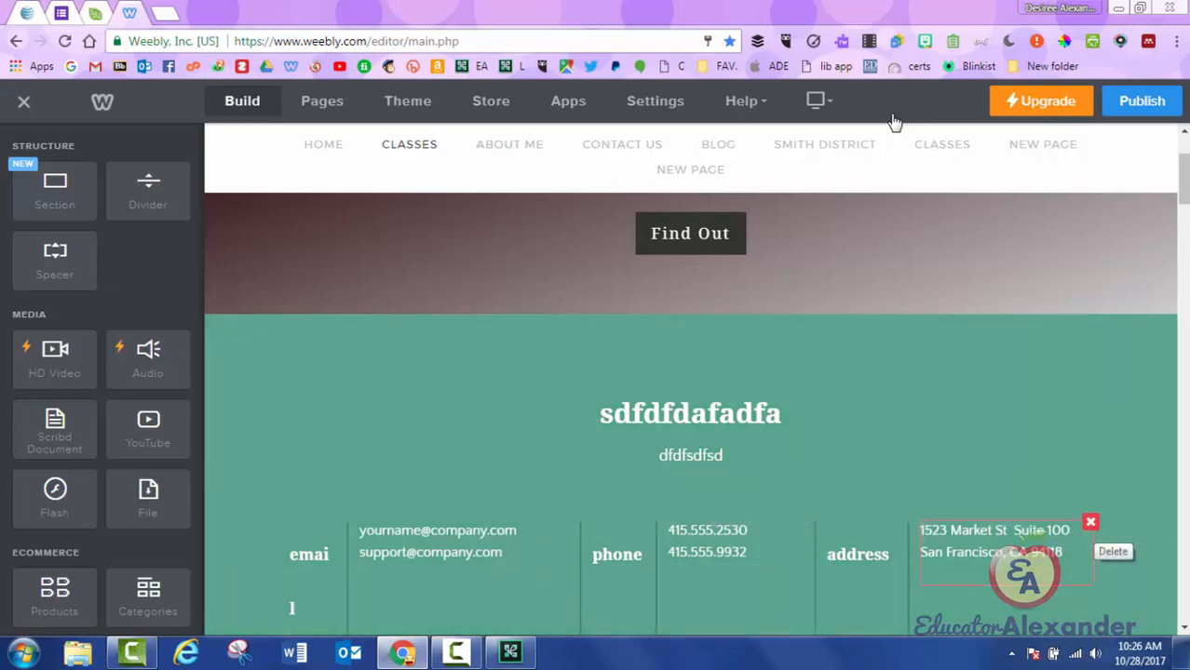
pyautogui.click(1091, 522)
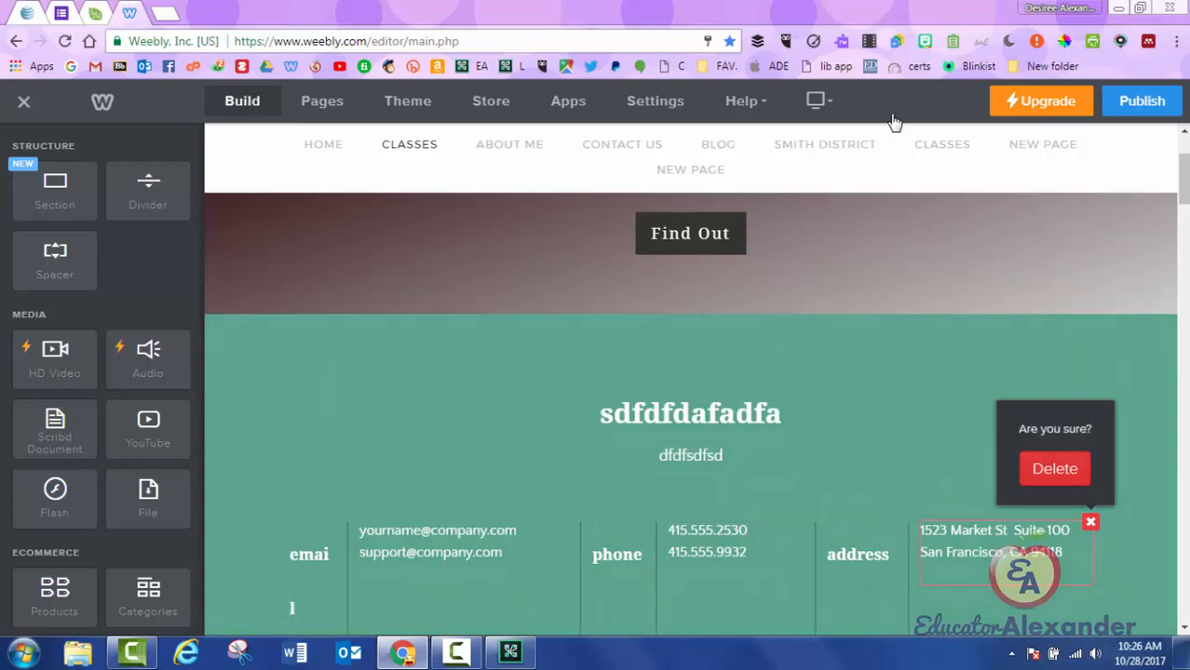
# Publish the site and scroll through the live Classes page in a new tab.
pyautogui.click(1142, 101)
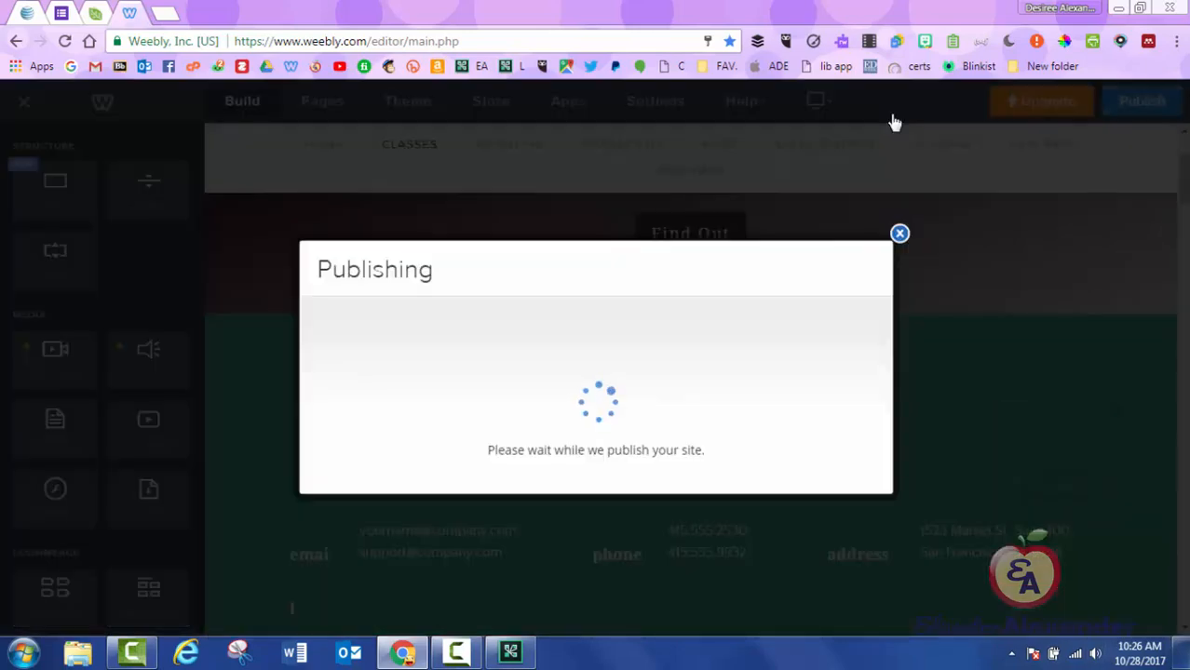
pyautogui.click(618, 215)
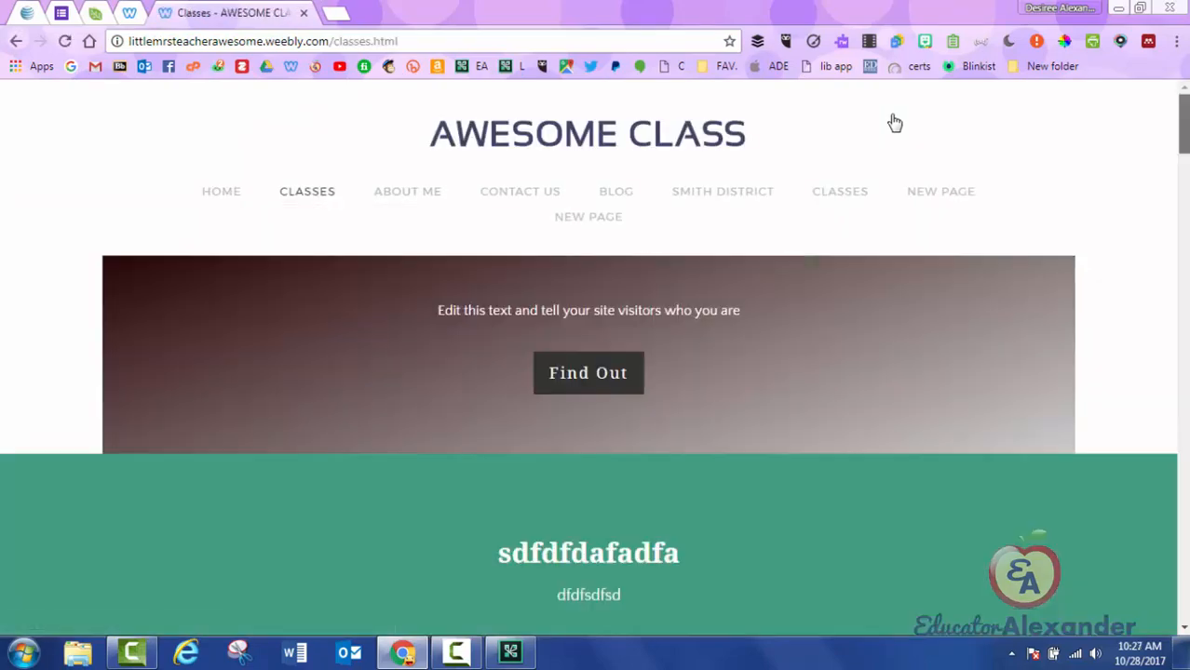
pyautogui.scroll(-15, 894, 123)
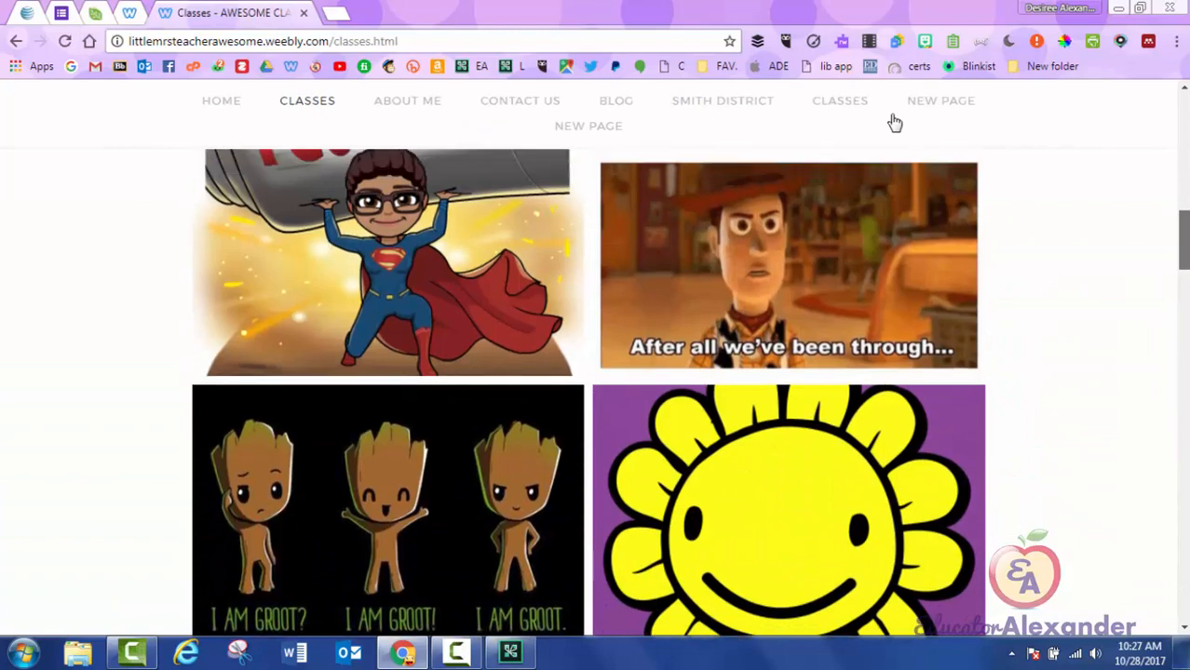
pyautogui.scroll(12, 894, 123)
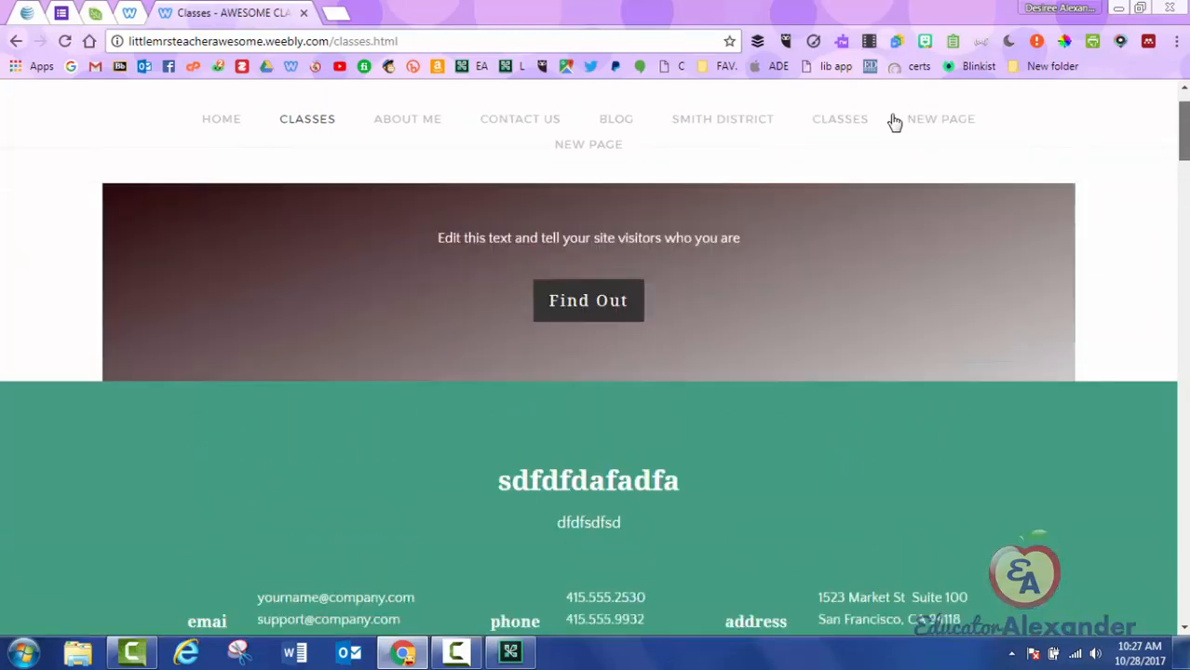
pyautogui.scroll(2, 894, 123)
pyautogui.scroll(-4, 894, 123)
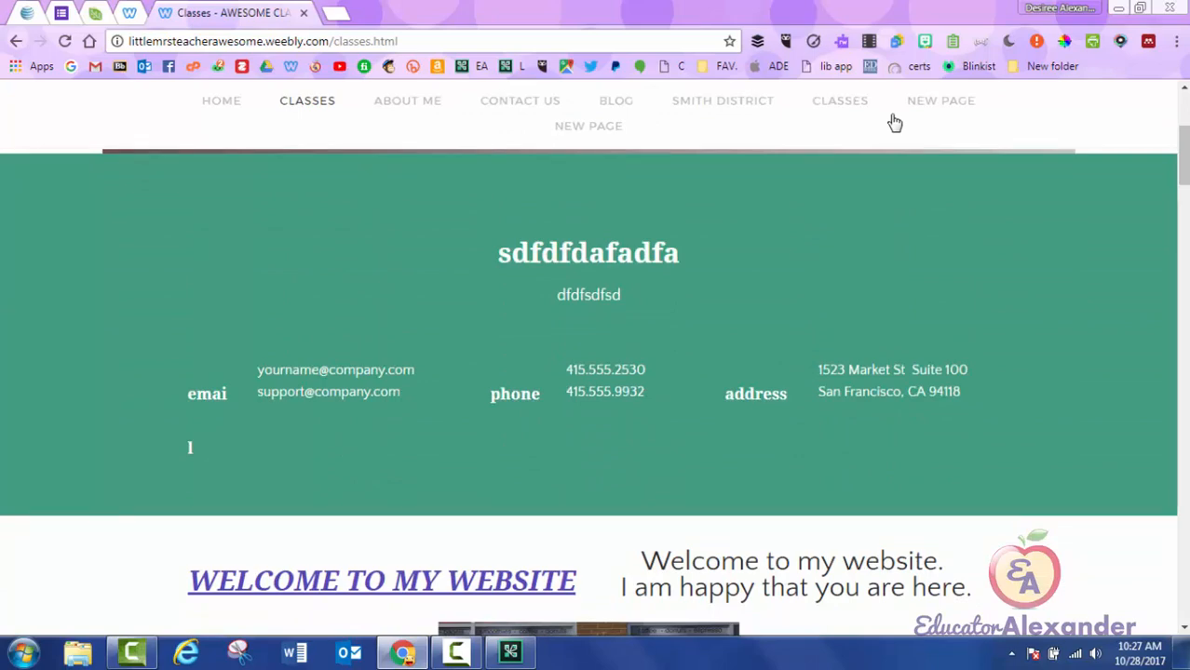
pyautogui.scroll(-15, 894, 123)
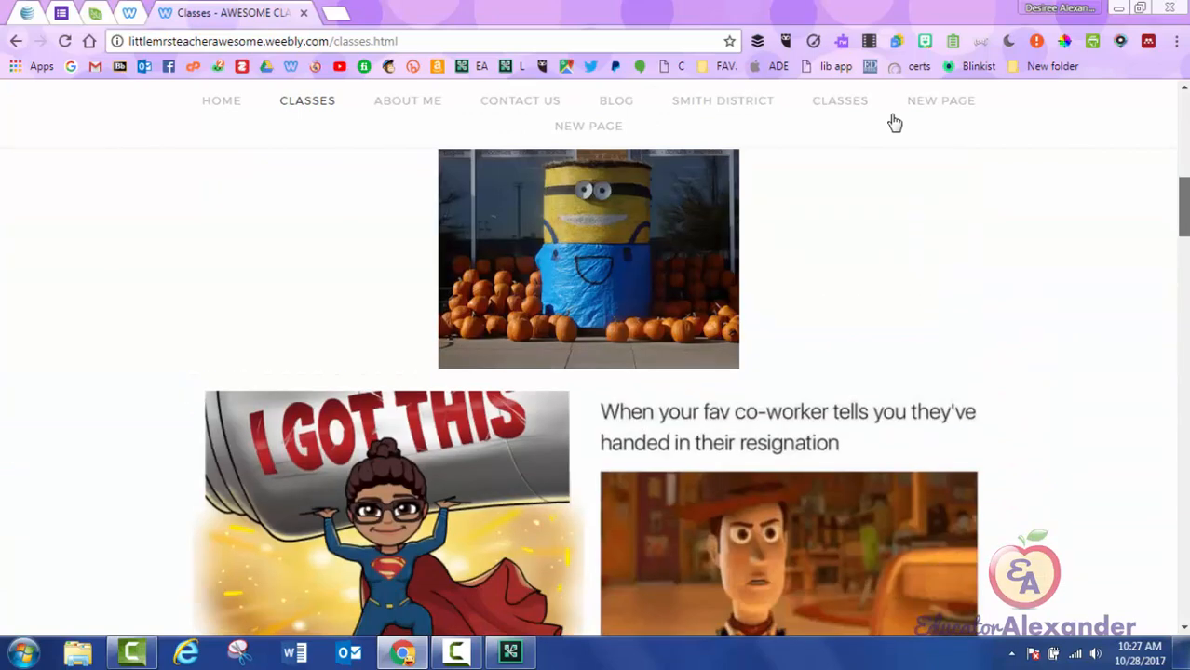
pyautogui.scroll(-4, 893, 122)
pyautogui.scroll(18, 893, 123)
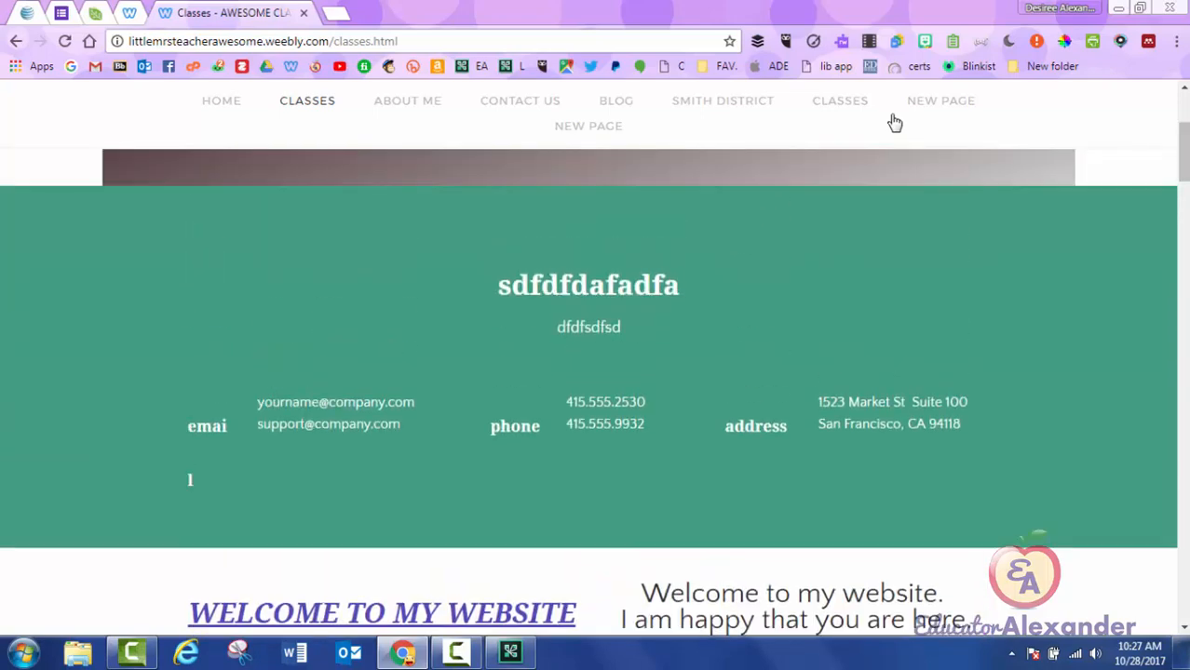
# Close the live tab, dismiss the Website Published notice, and review the editor page.
pyautogui.hotkey('ctrl', 'w')
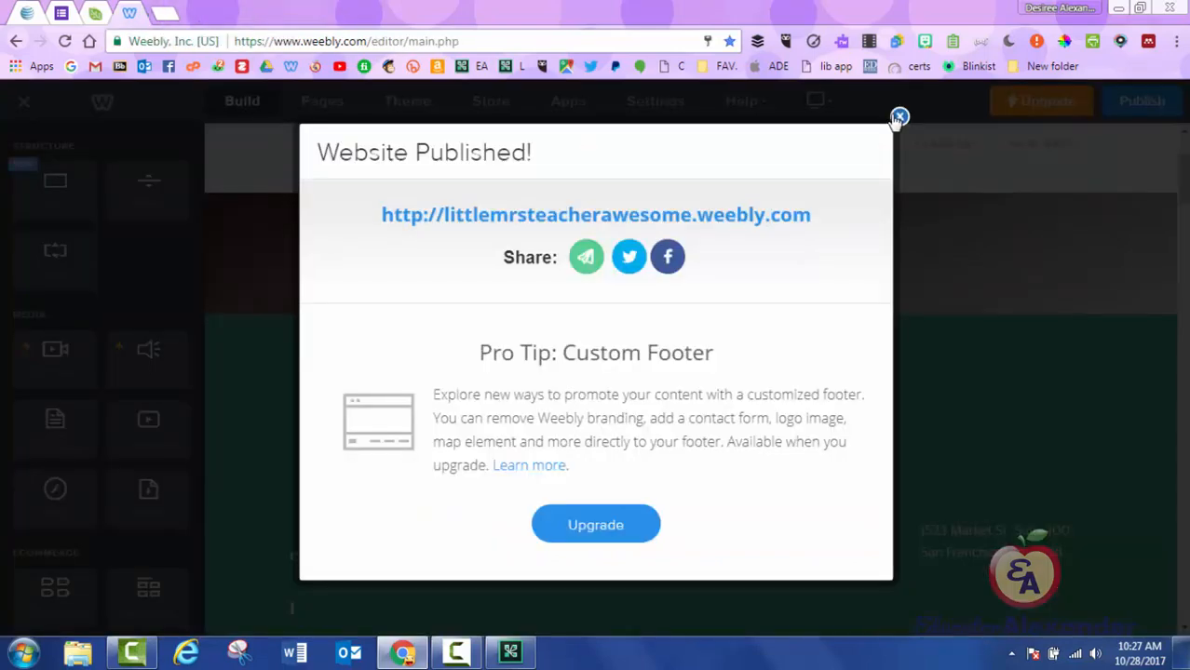
pyautogui.click(899, 116)
pyautogui.scroll(-3, 892, 121)
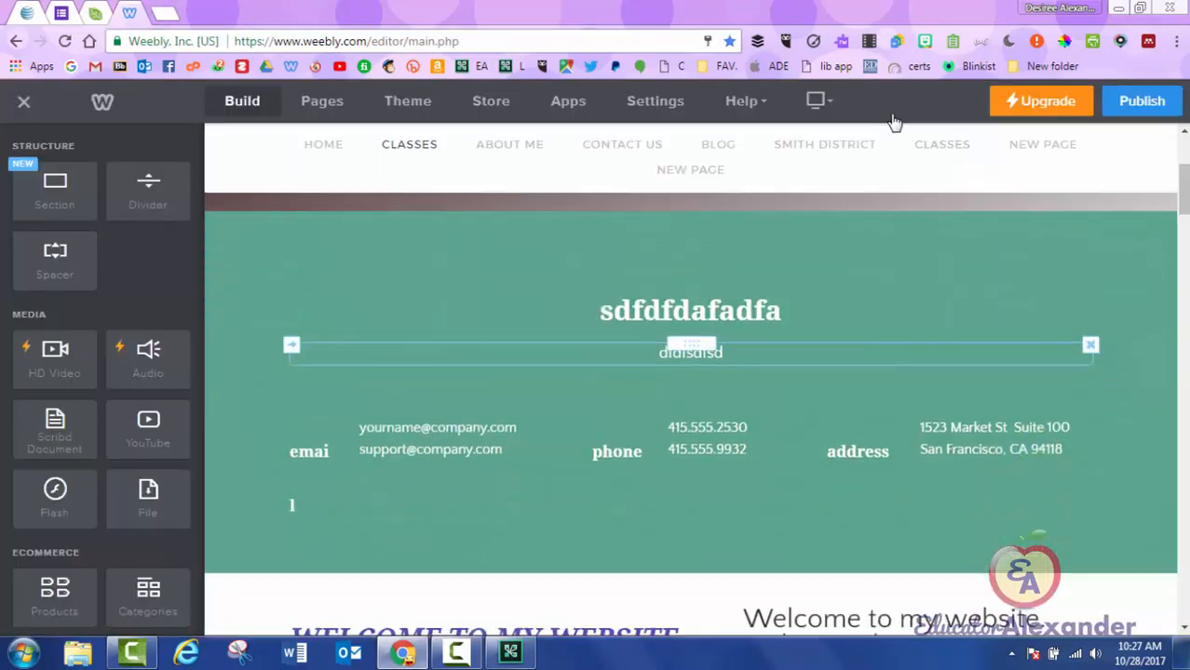
pyautogui.scroll(-8, 892, 121)
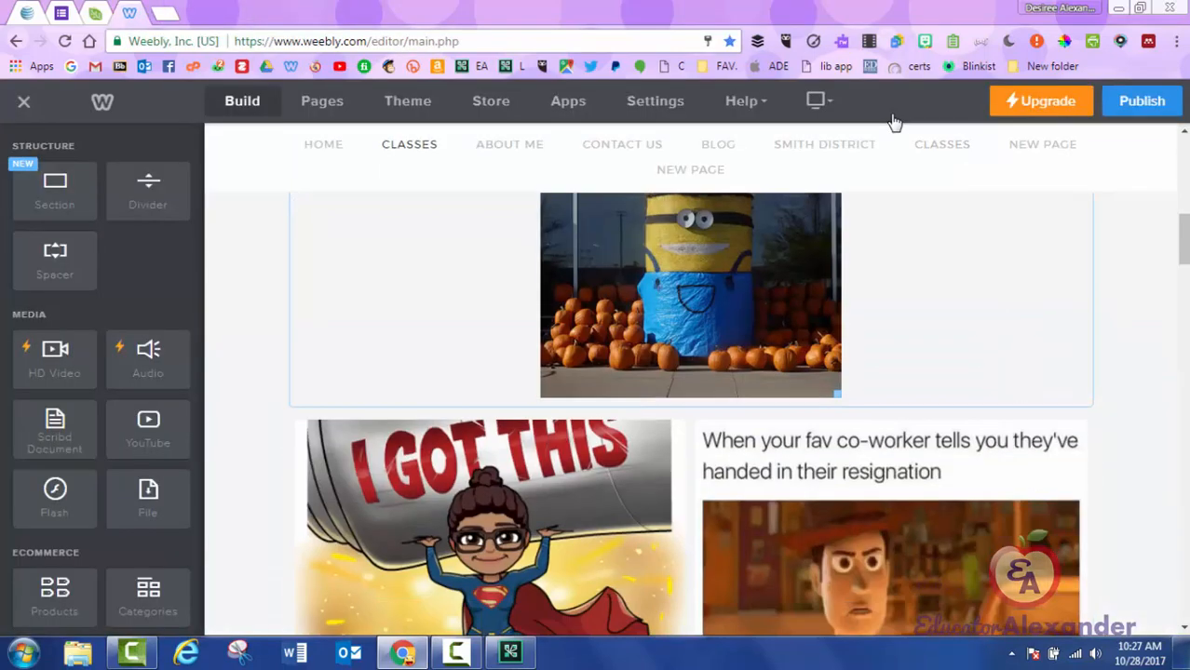
pyautogui.scroll(3, 892, 122)
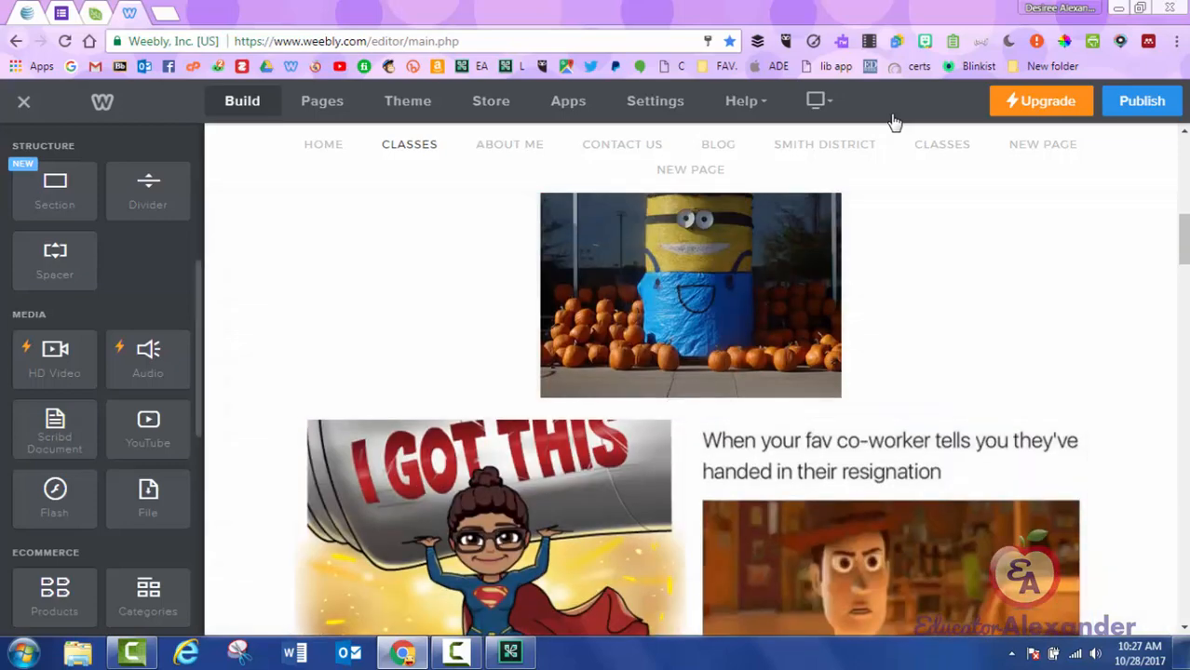
pyautogui.scroll(4, 892, 121)
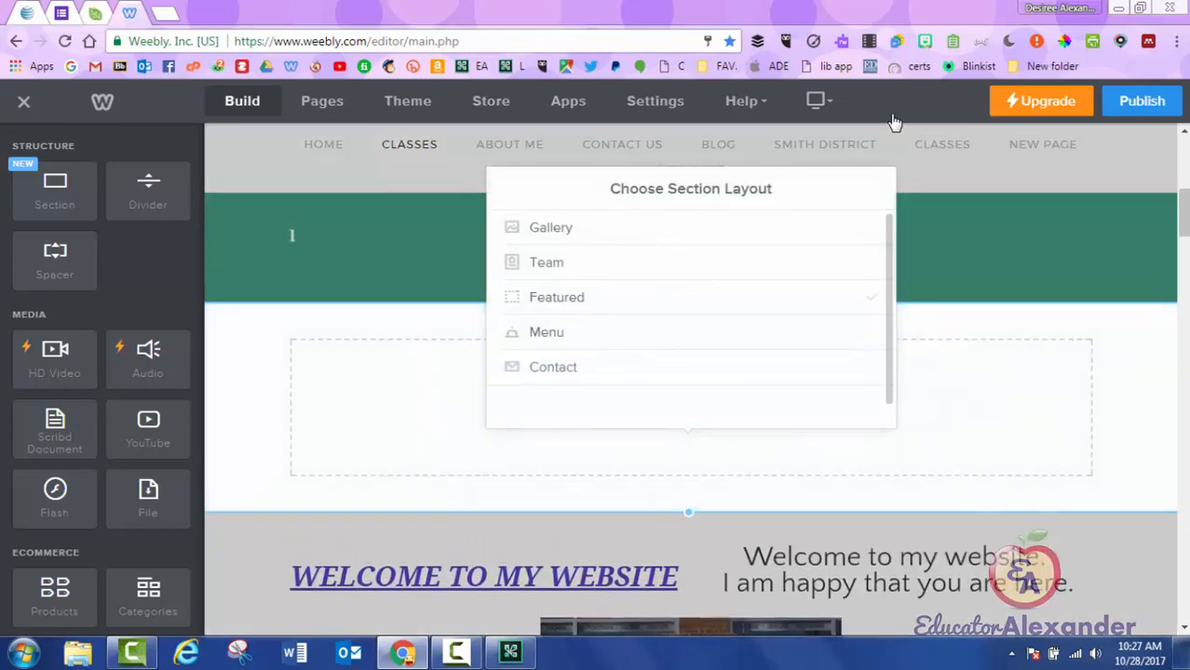
# Apply the Team layout with a single large-photo profile to the new section.
pyautogui.click(547, 263)
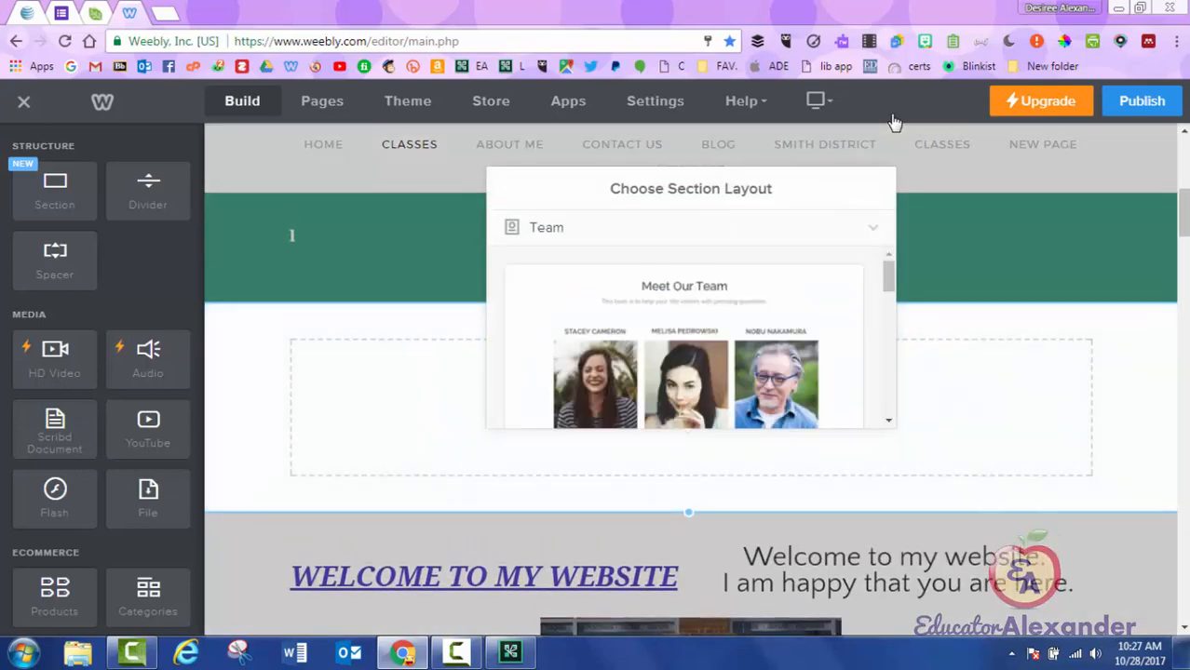
pyautogui.scroll(-10, 683, 340)
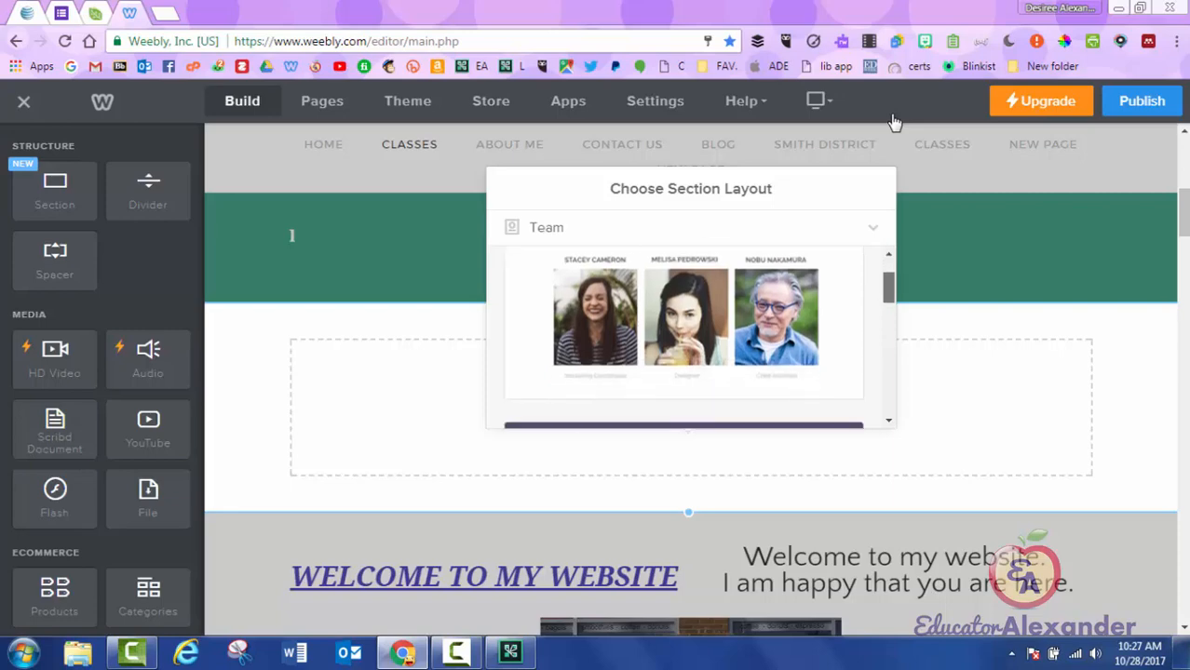
pyautogui.scroll(-3, 683, 339)
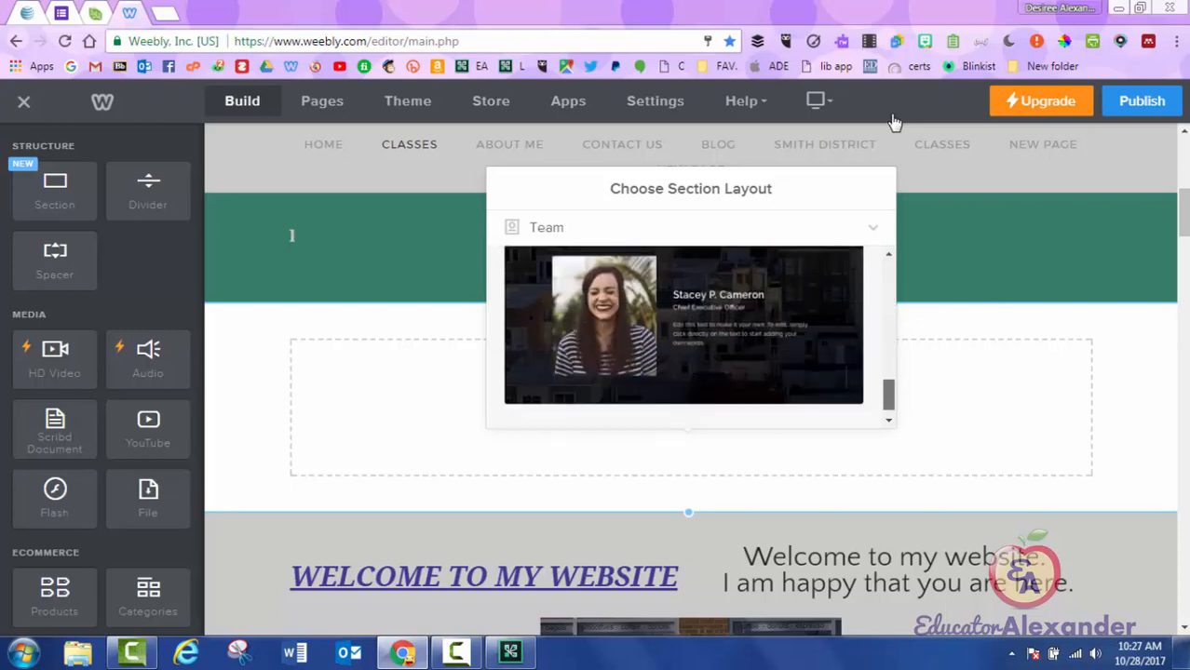
pyautogui.scroll(5, 683, 340)
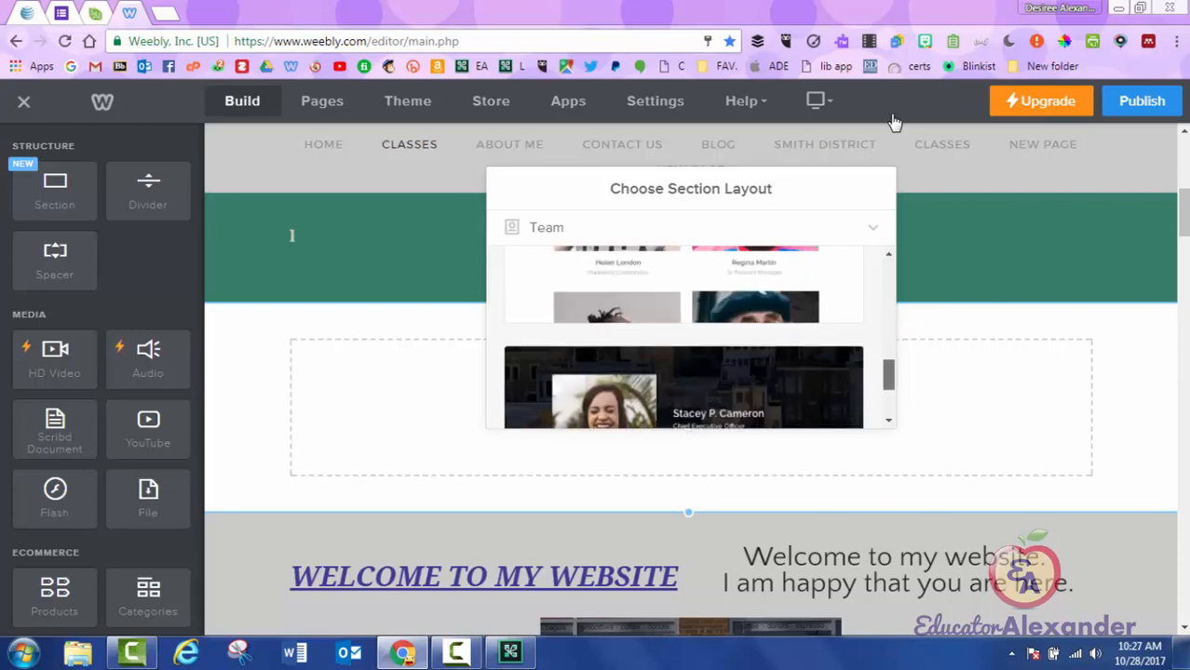
pyautogui.scroll(-5, 684, 340)
pyautogui.scroll(1, 683, 339)
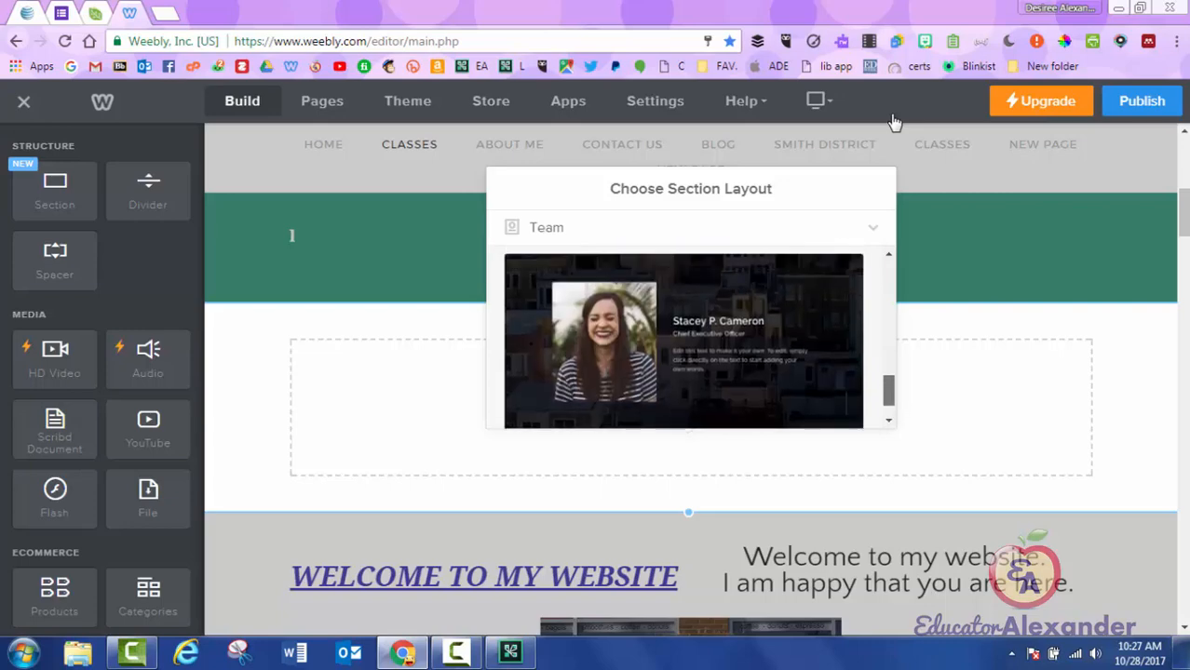
pyautogui.click(684, 340)
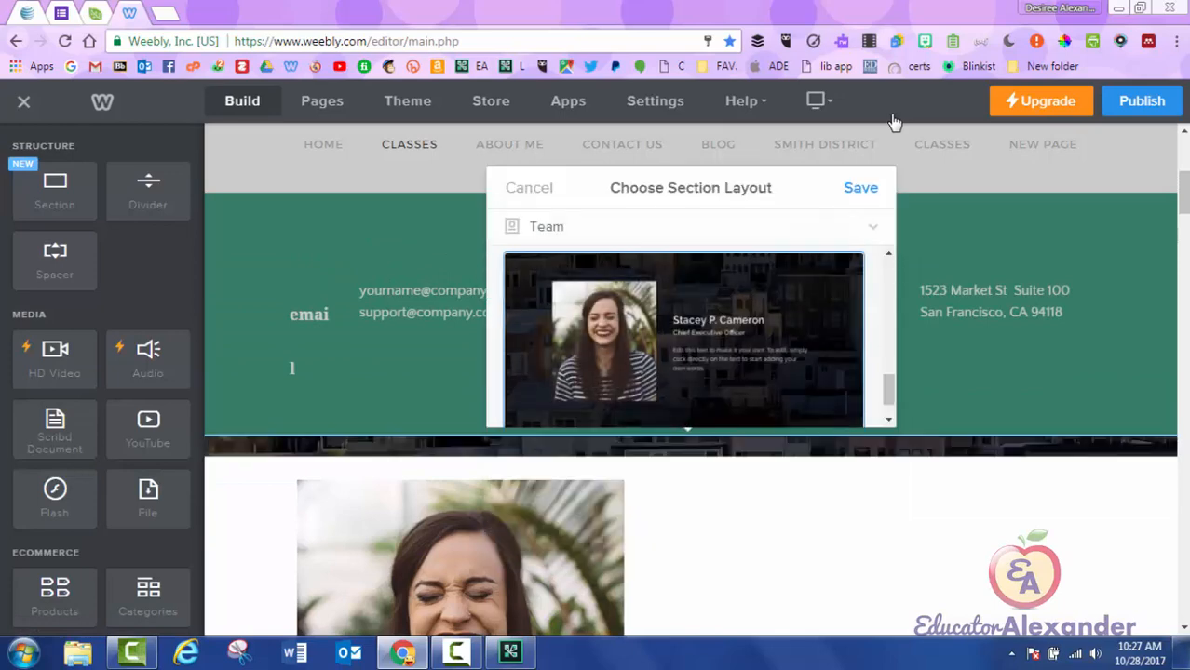
pyautogui.click(860, 188)
# Inspect the team member's photo settings and job title text.
pyautogui.scroll(-2, 690, 391)
pyautogui.scroll(-1, 691, 391)
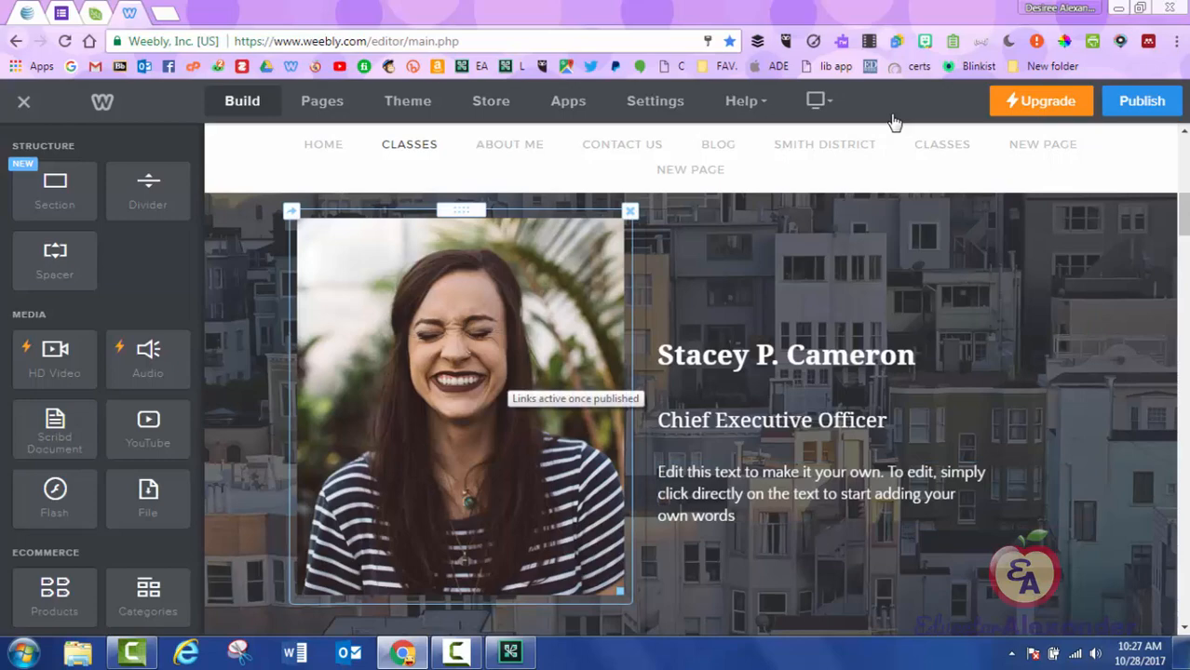
pyautogui.click(508, 377)
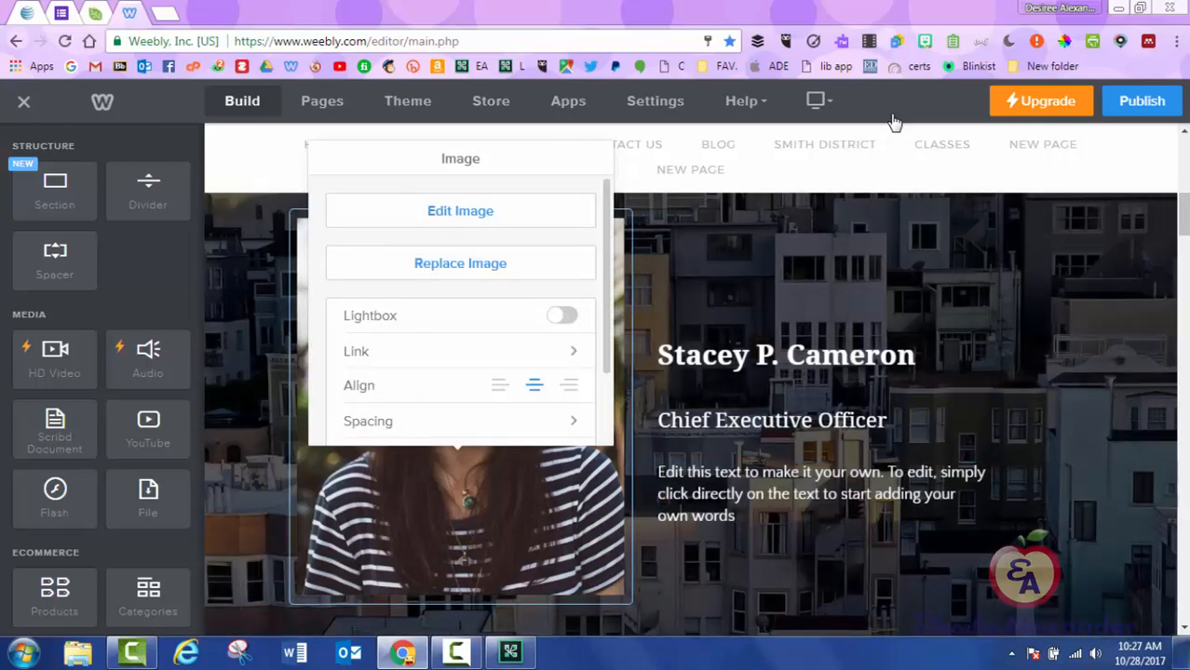
pyautogui.click(773, 420)
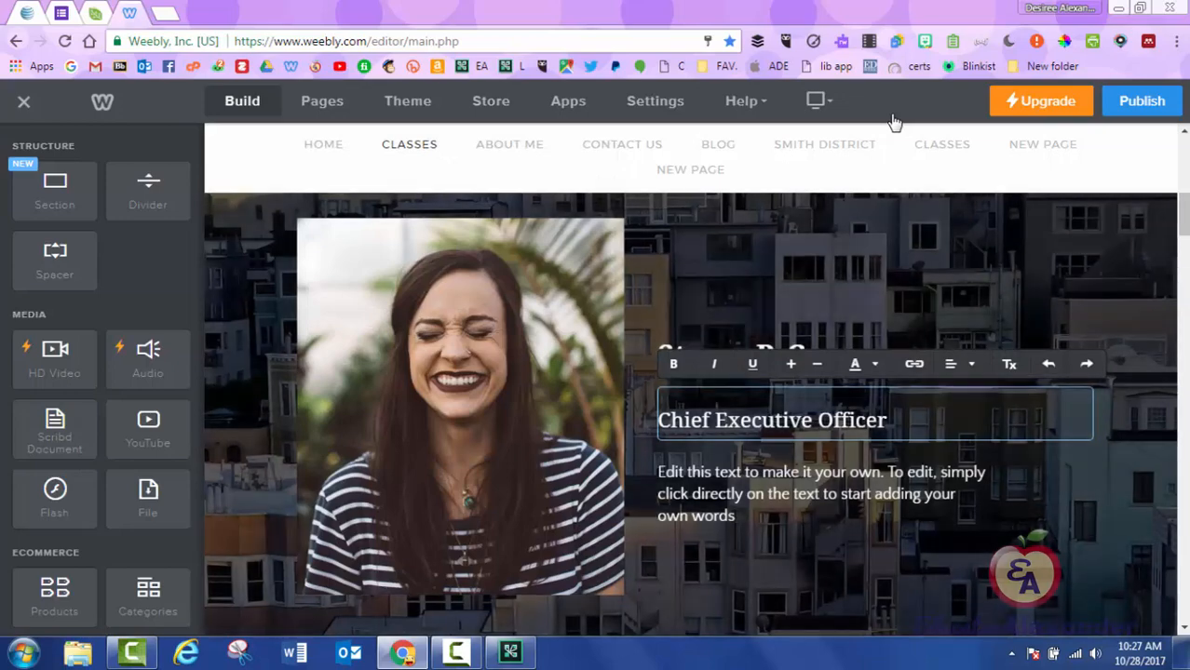
pyautogui.click(875, 502)
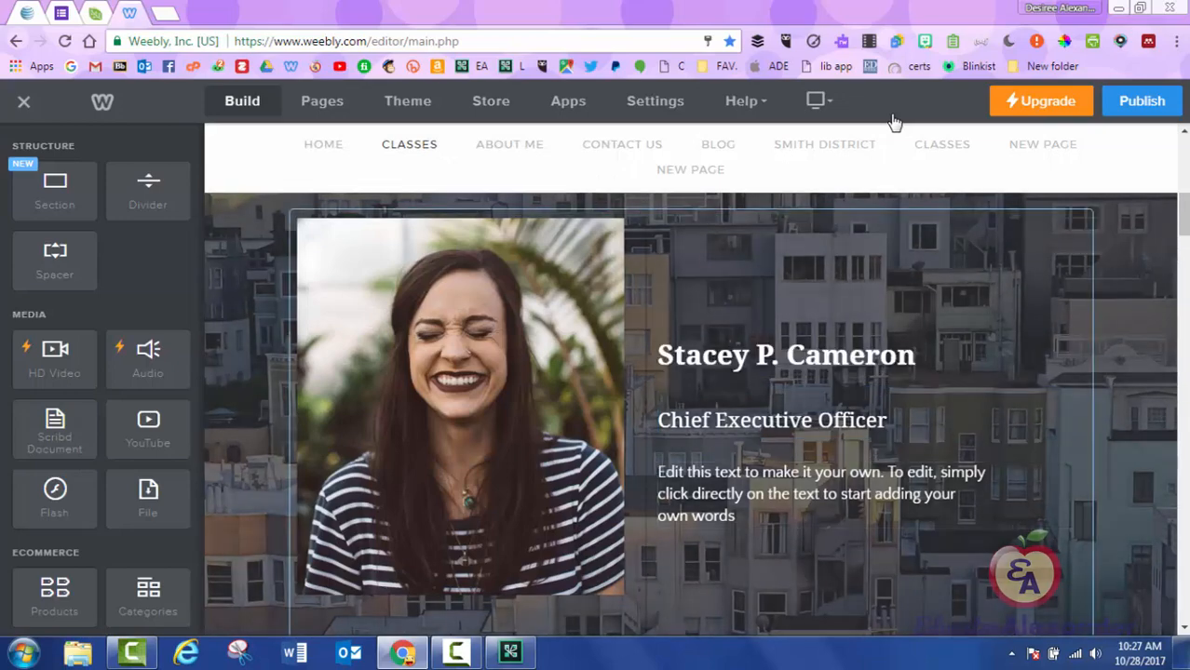
pyautogui.scroll(3, 690, 410)
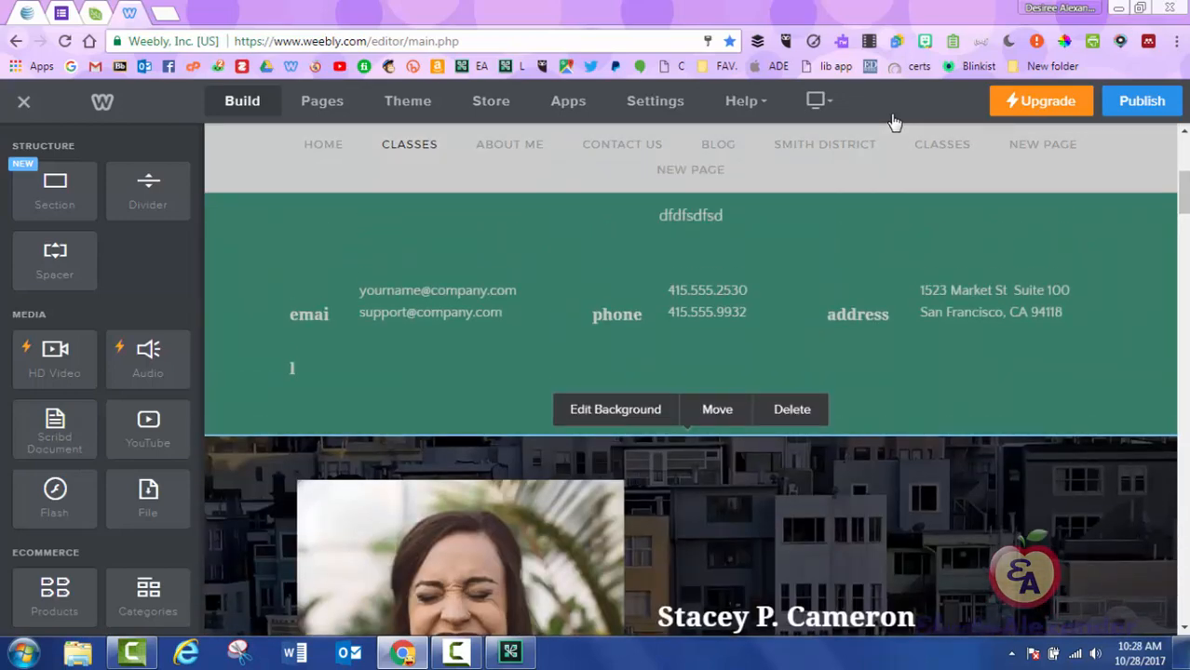
# Select the team section and look over its background settings without changes.
pyautogui.scroll(4, 690, 410)
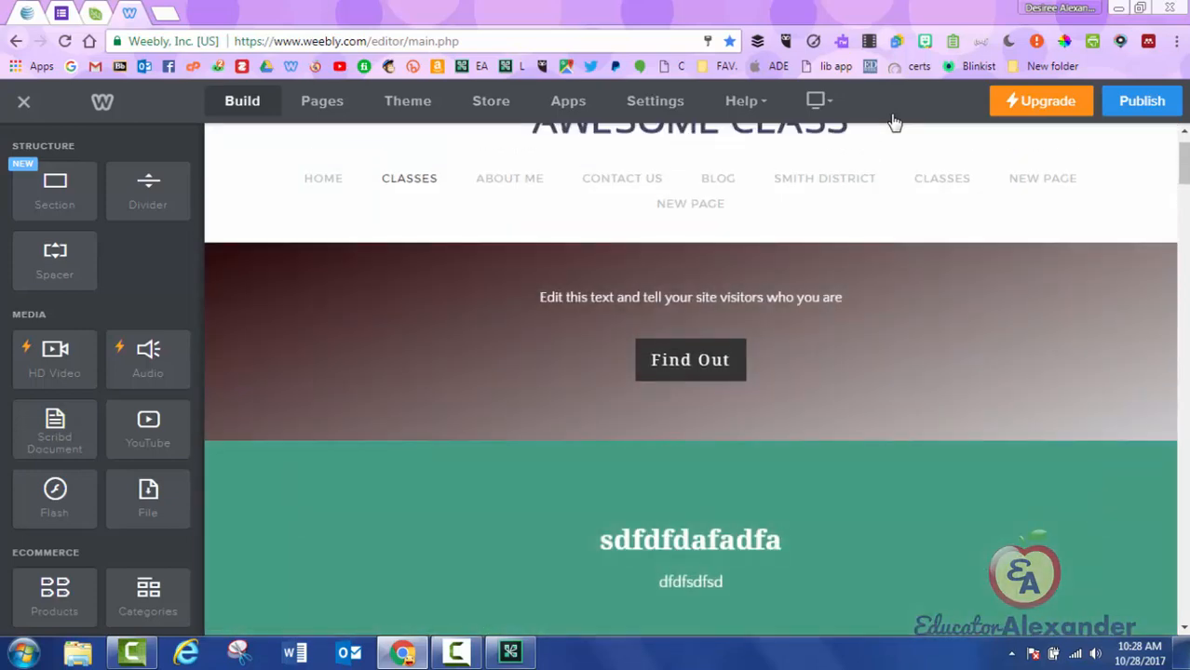
pyautogui.scroll(-3, 894, 122)
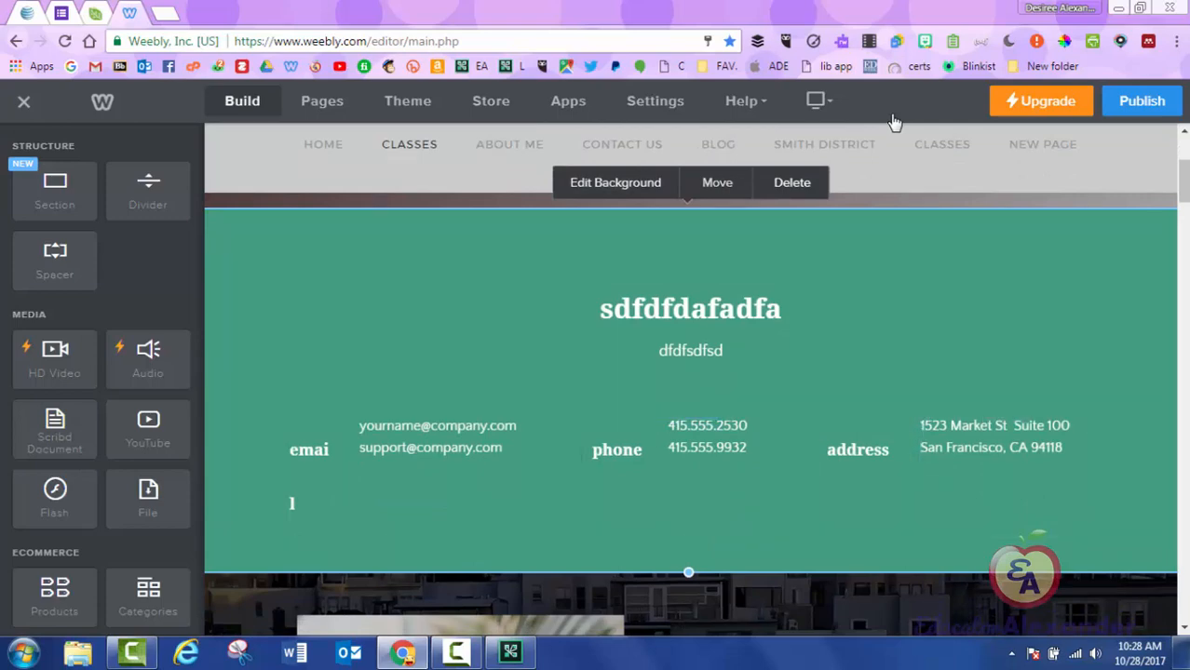
pyautogui.scroll(-3, 894, 123)
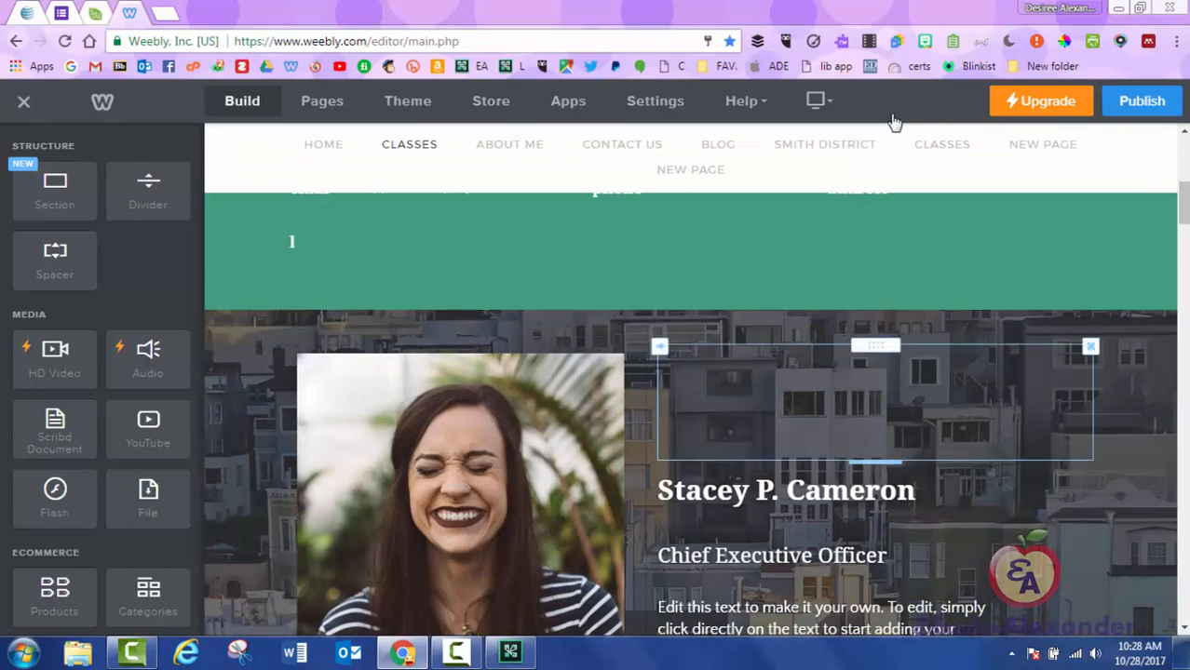
pyautogui.click(801, 400)
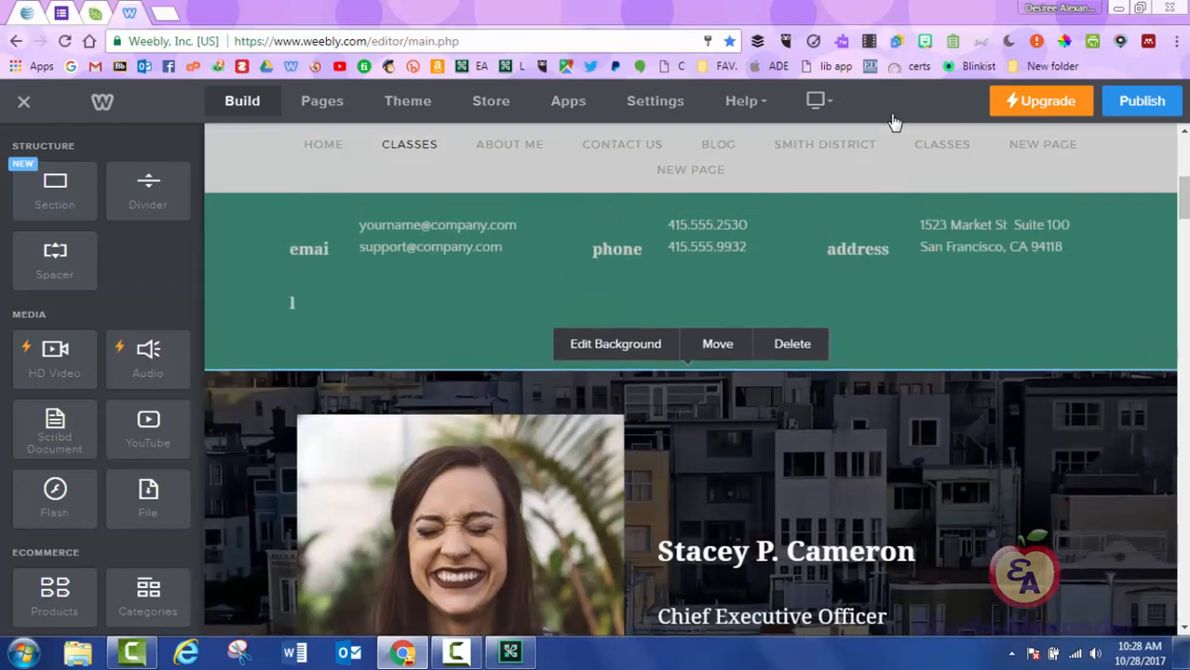
pyautogui.click(619, 410)
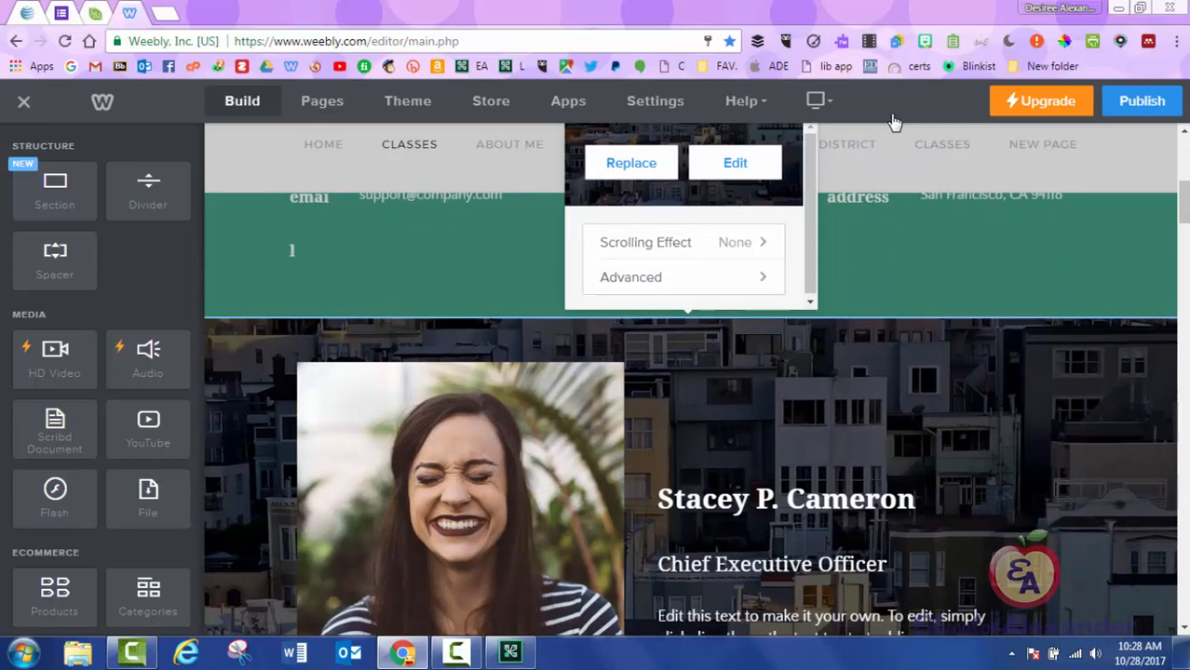
pyautogui.click(893, 121)
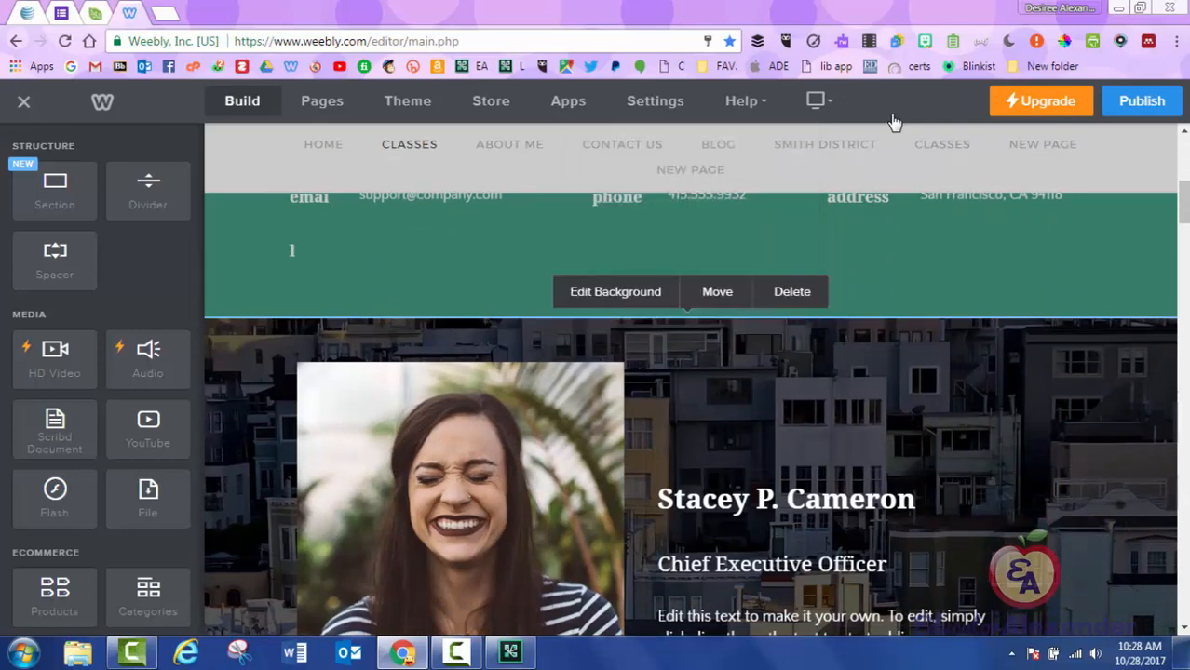
# Move the team section one place down, below the Google Form section.
pyautogui.click(717, 293)
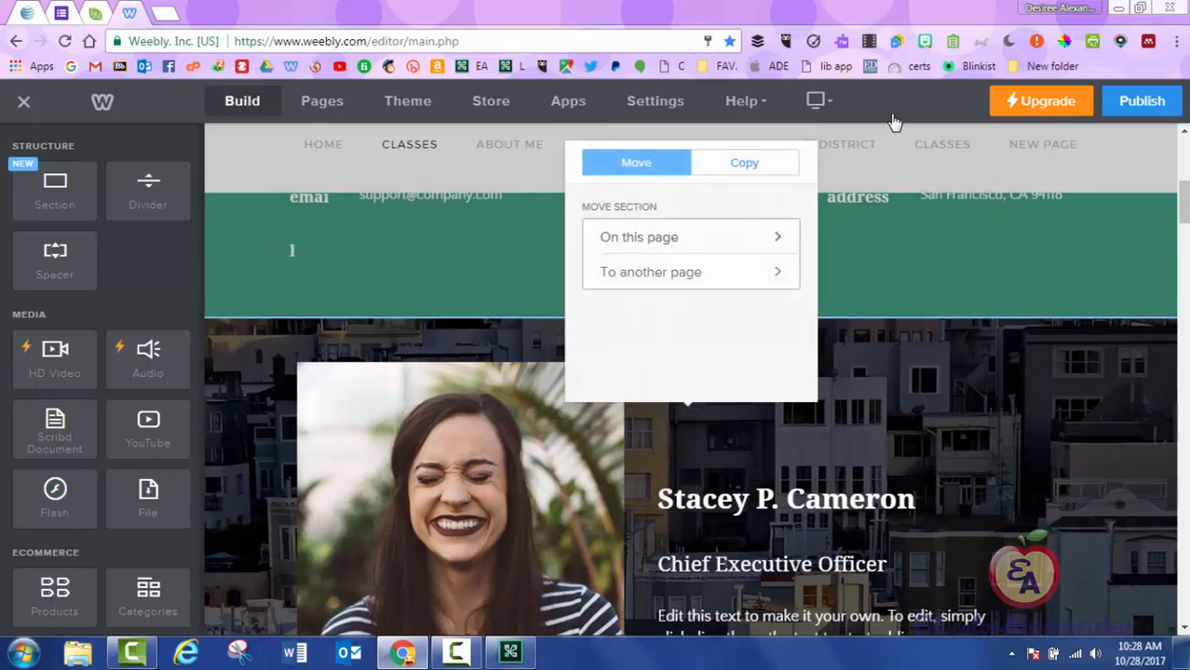
pyautogui.click(689, 237)
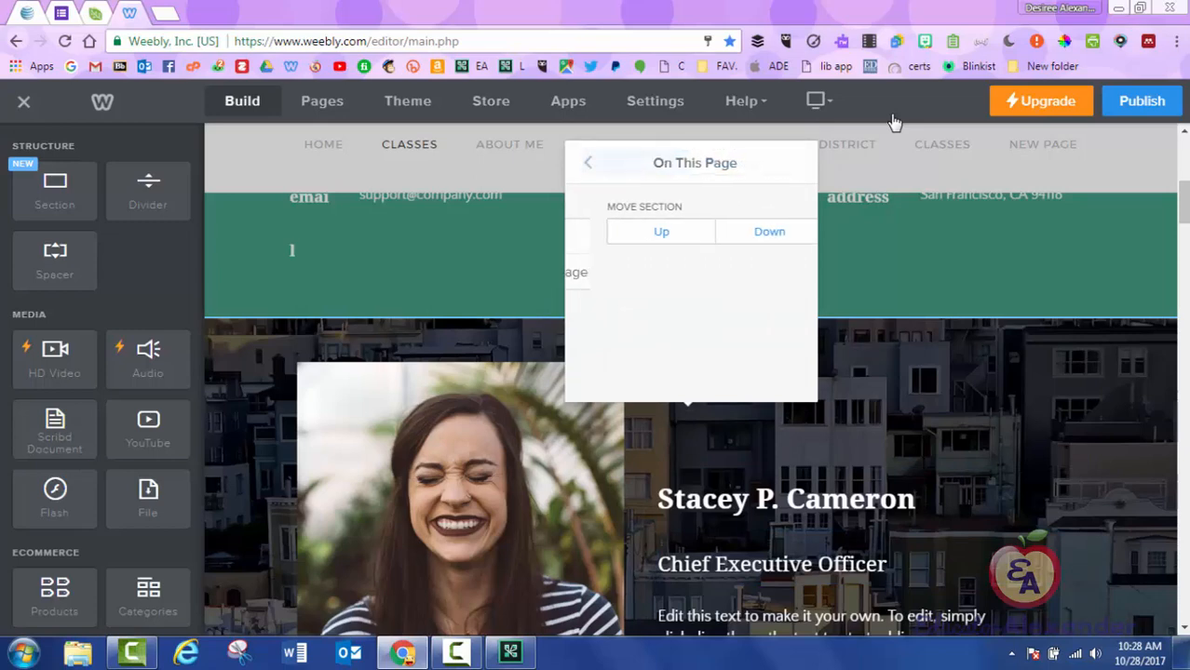
pyautogui.click(587, 163)
pyautogui.click(689, 271)
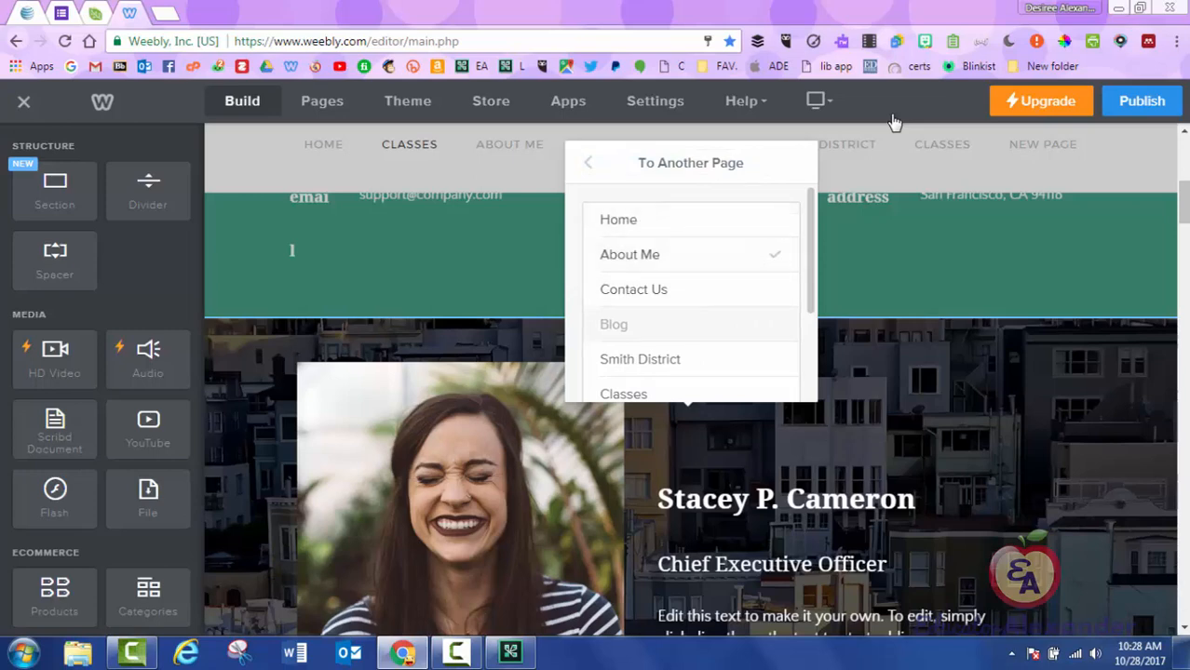
pyautogui.scroll(-3, 690, 298)
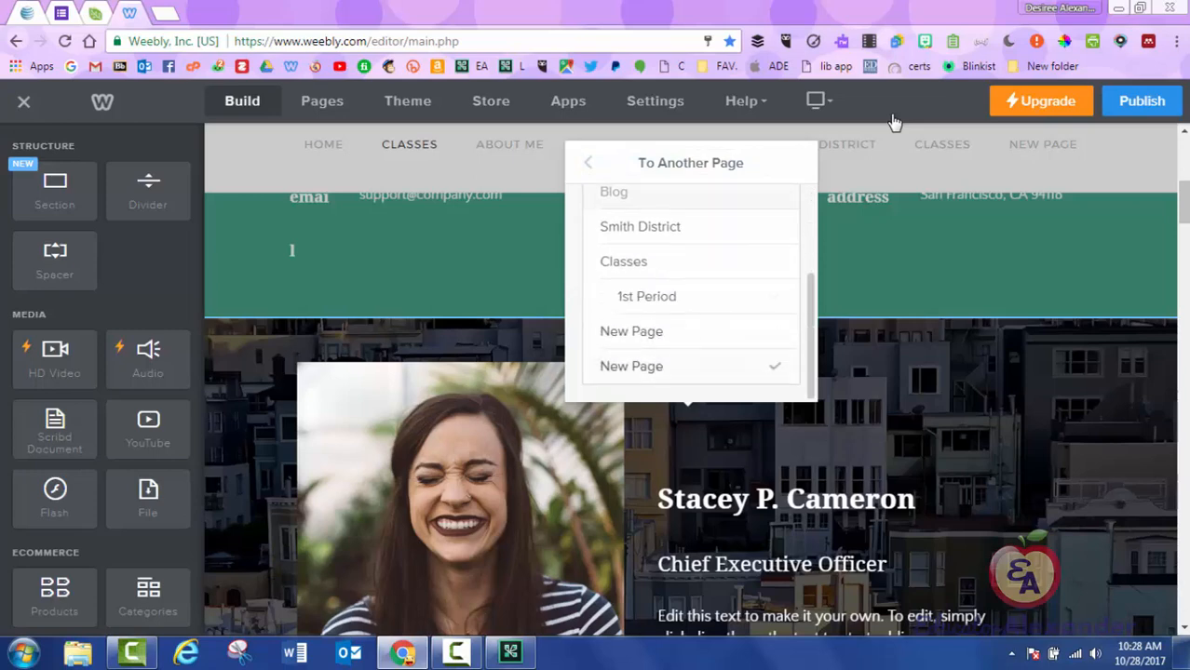
pyautogui.scroll(3, 691, 298)
pyautogui.click(588, 163)
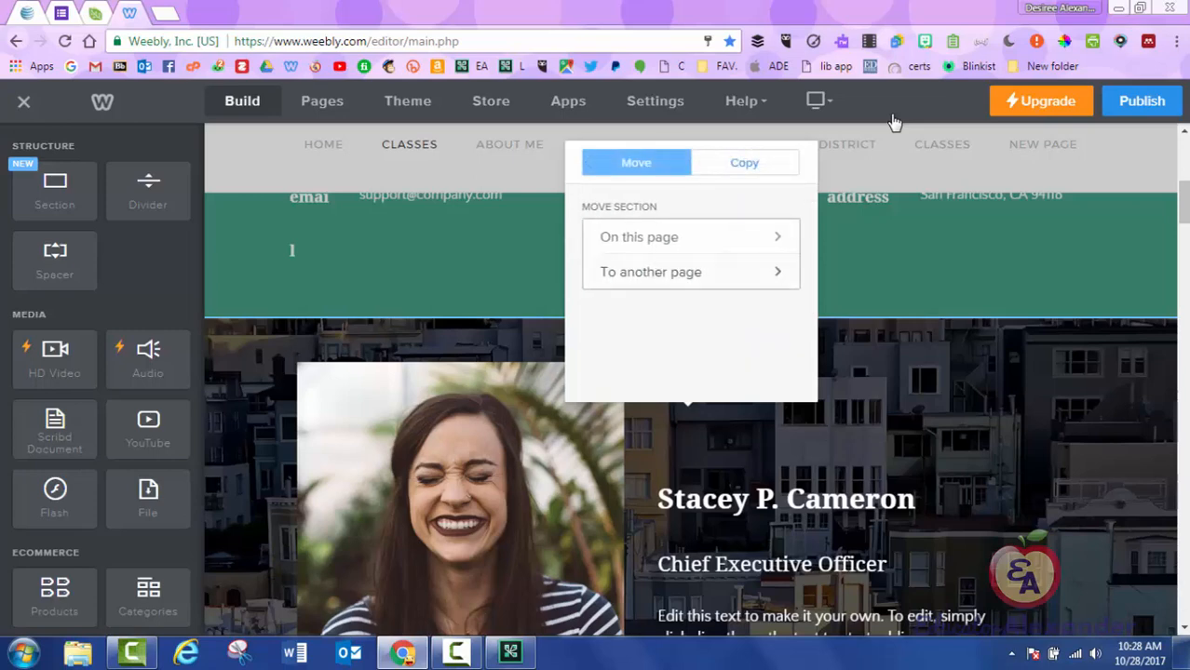
pyautogui.click(689, 233)
pyautogui.click(744, 232)
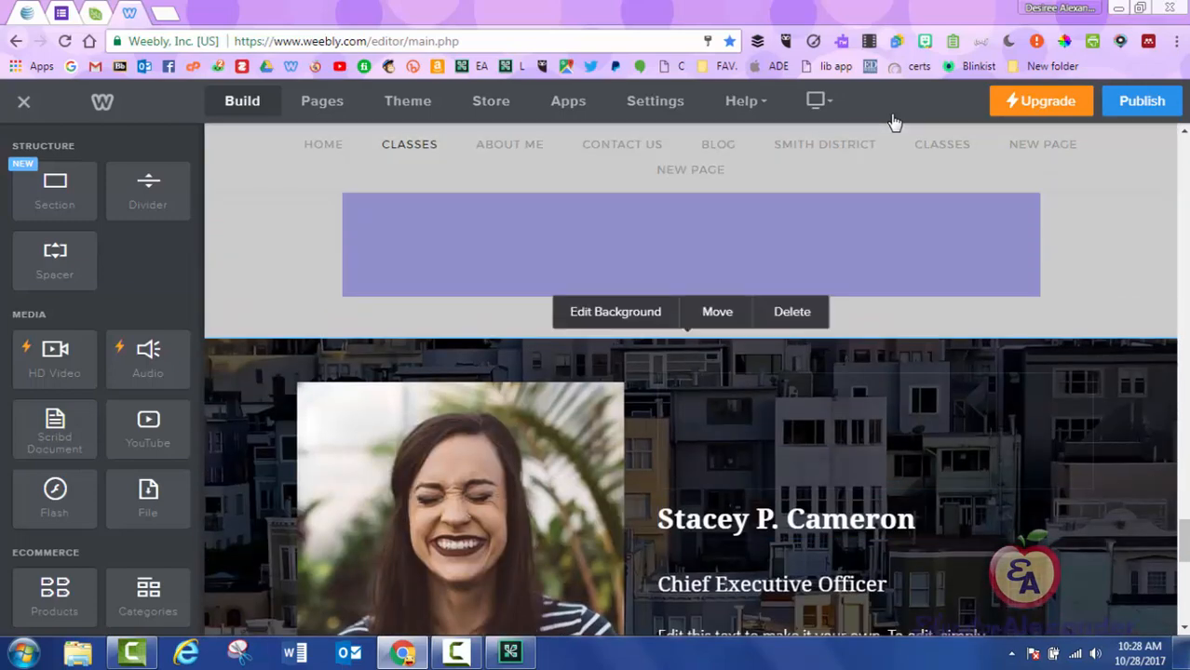
# Move the purple Google Form section up one place on this page.
pyautogui.click(717, 311)
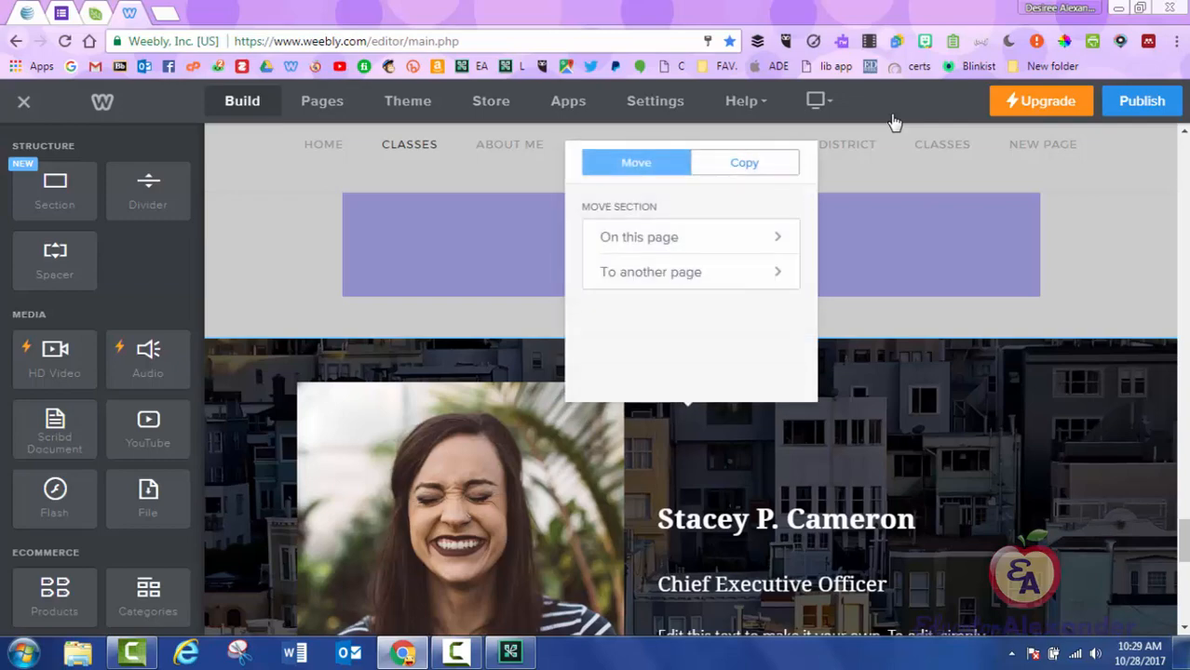
pyautogui.click(652, 236)
pyautogui.click(636, 231)
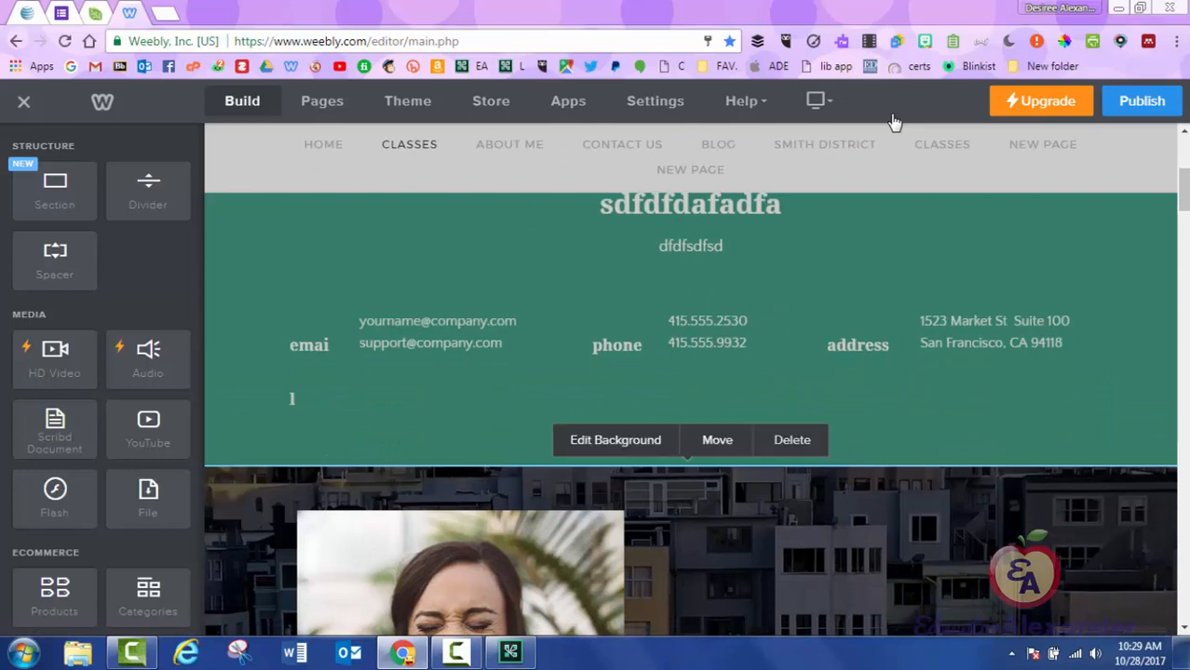
# Review the Copy page list in the green contact section's Move/Copy options.
pyautogui.click(717, 439)
pyautogui.click(744, 219)
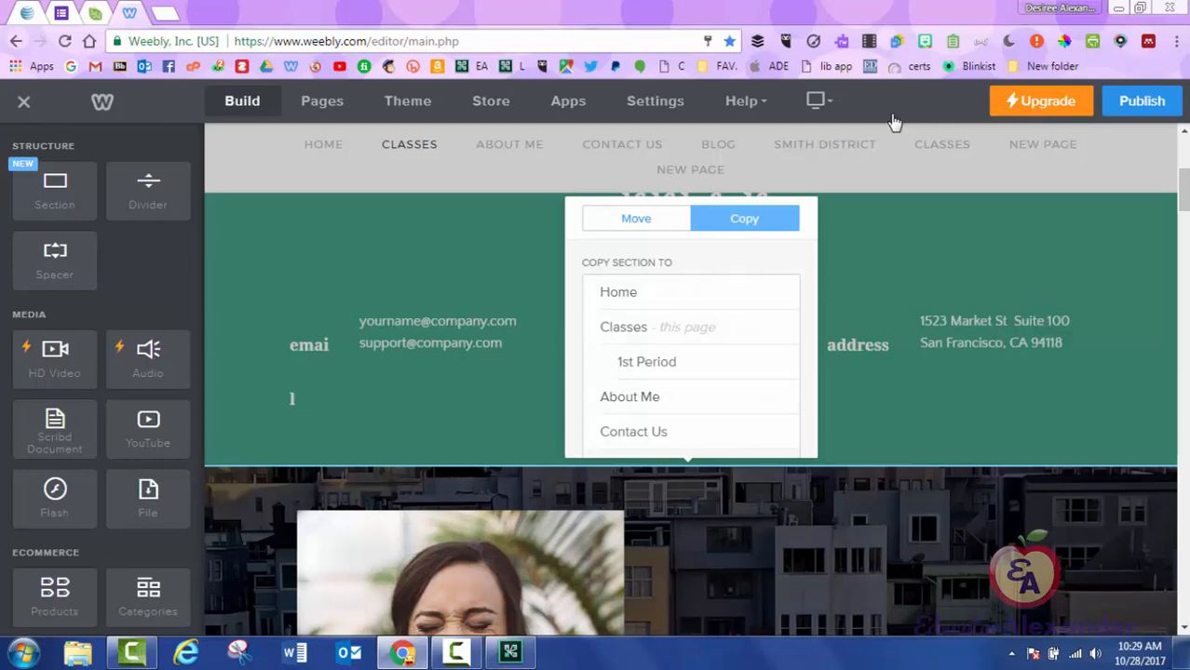
pyautogui.click(636, 218)
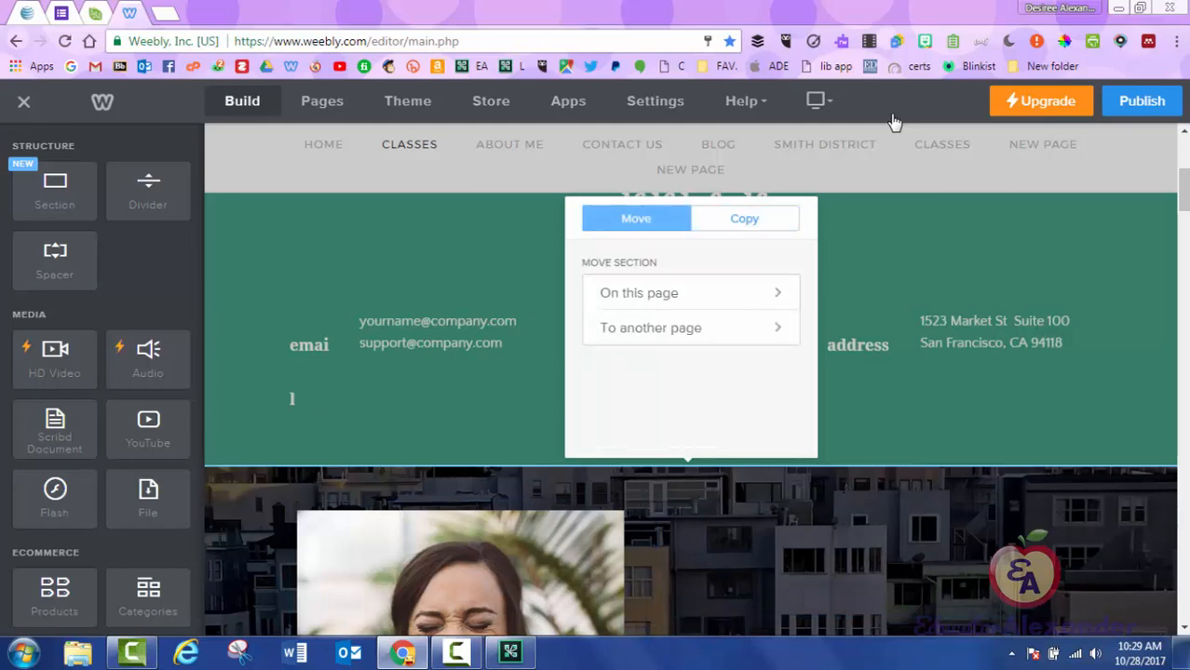
pyautogui.click(744, 219)
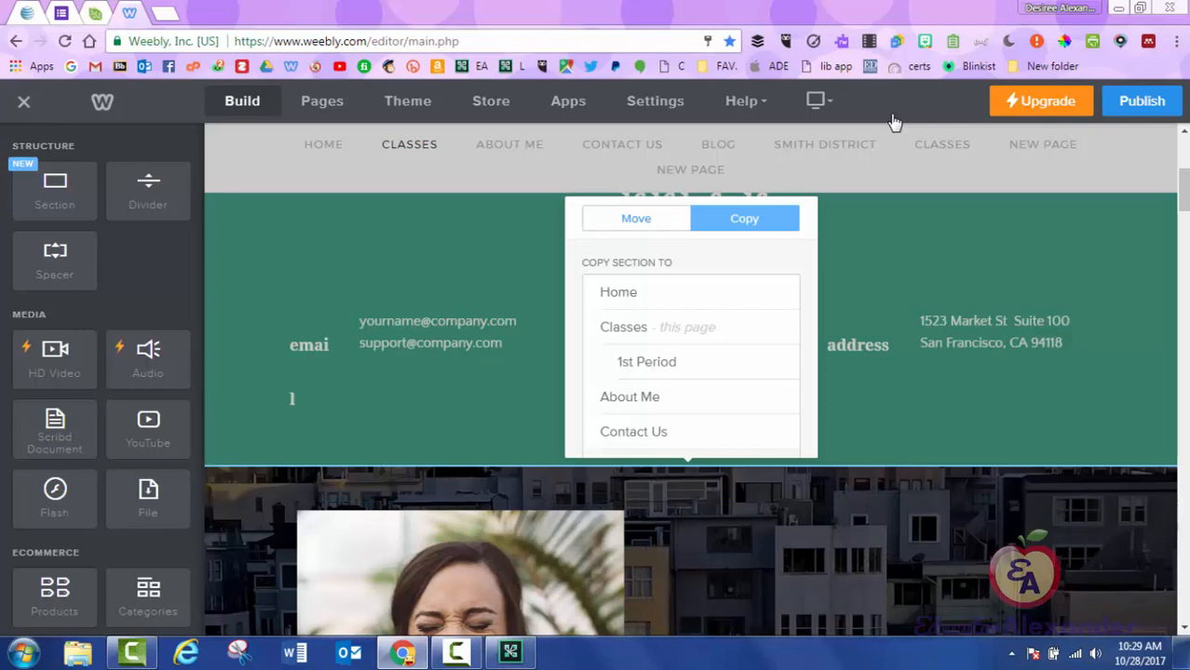
pyautogui.moveTo(1183, 189); pyautogui.dragTo(1184, 300)
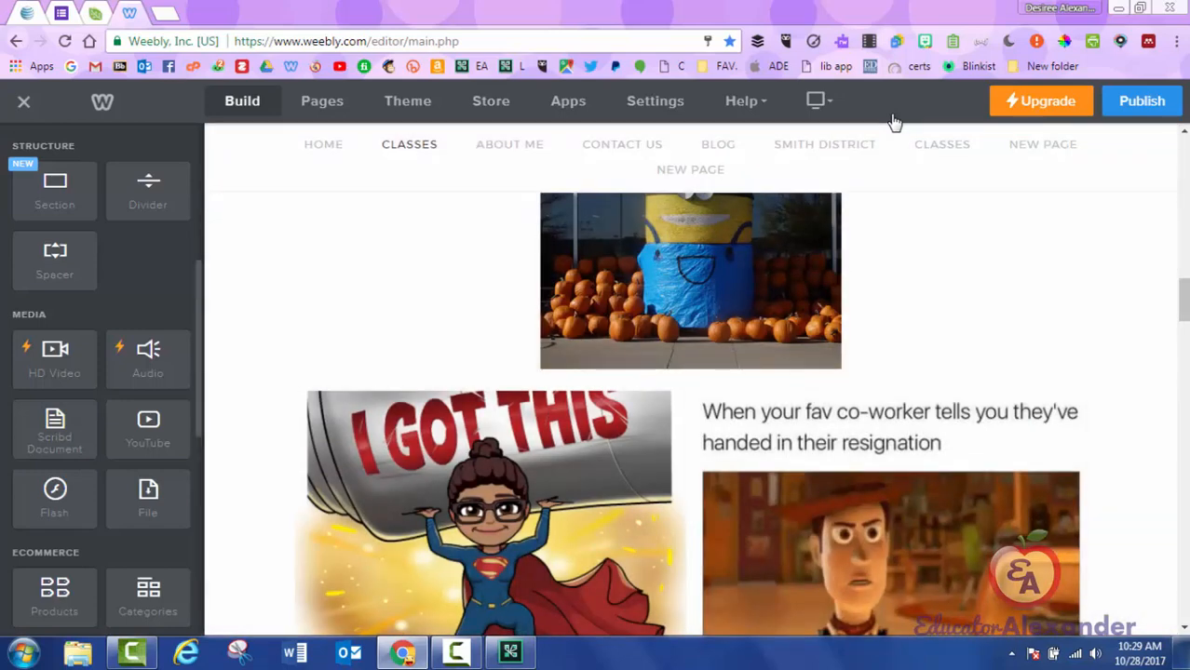
# Drag a Scribd Document block from the Media elements onto the Classes page, below the Google Form.
pyautogui.scroll(-4, 102, 372)
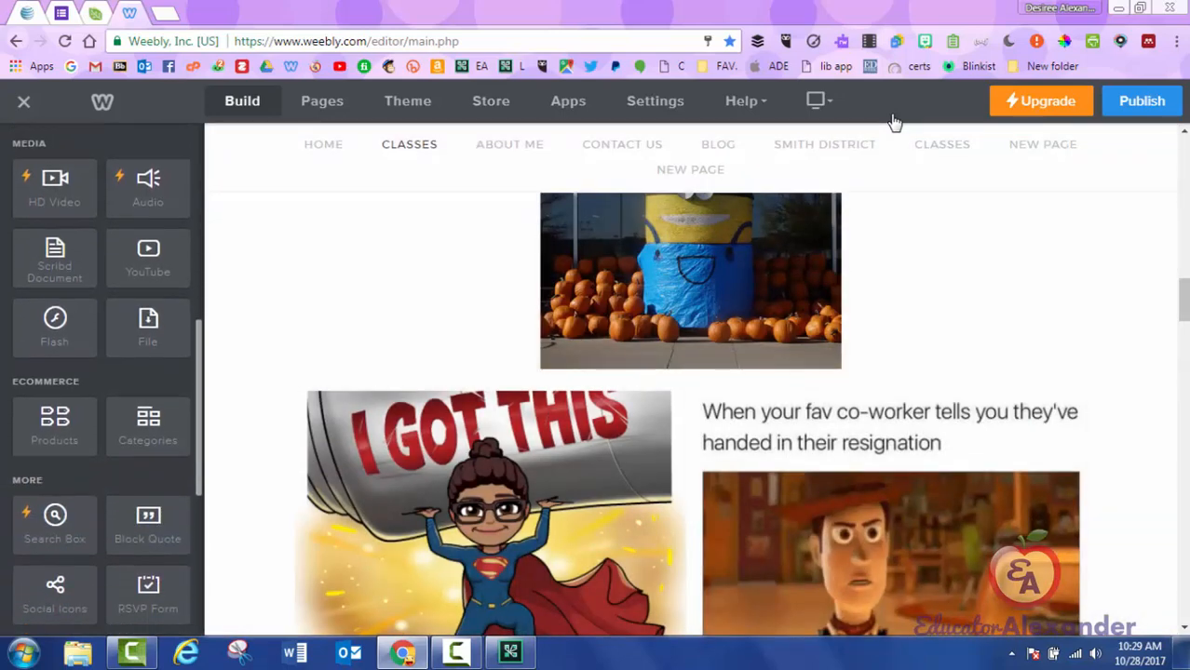
pyautogui.scroll(-5, 690, 415)
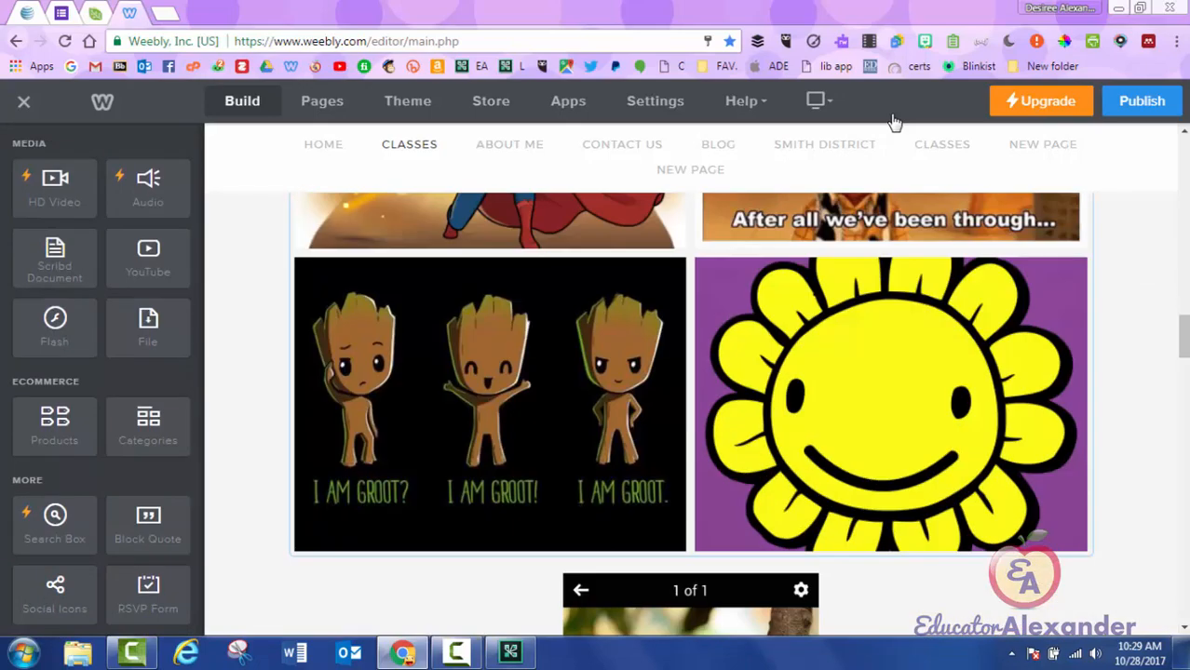
pyautogui.scroll(-15, 690, 414)
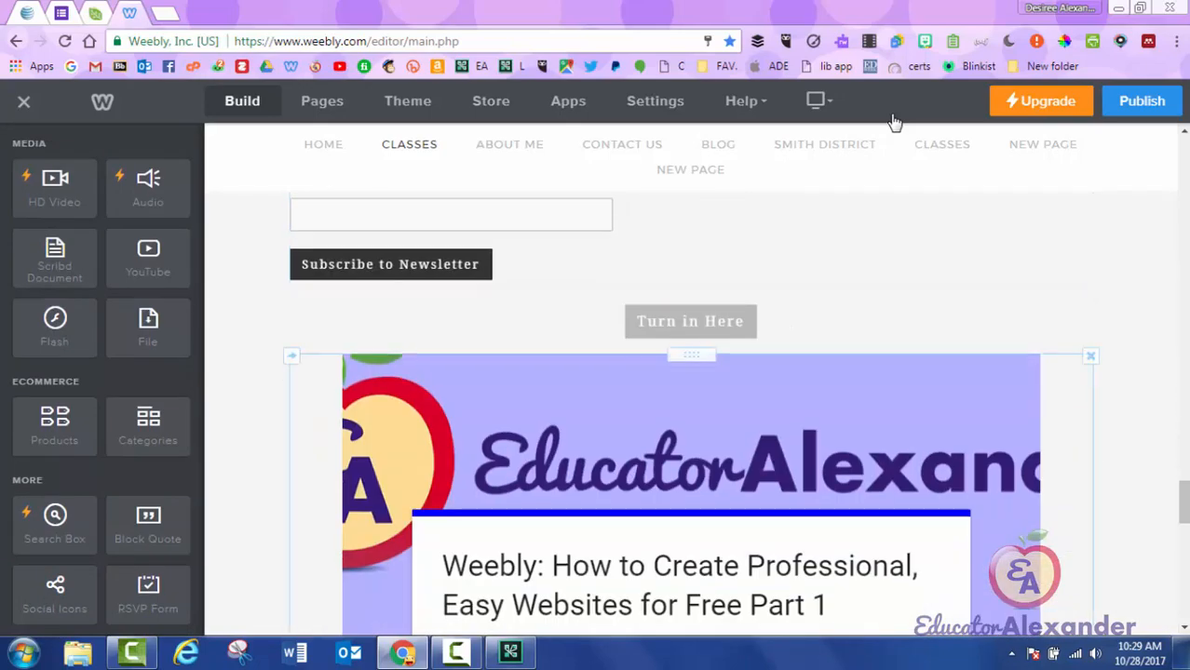
pyautogui.scroll(-12, 690, 414)
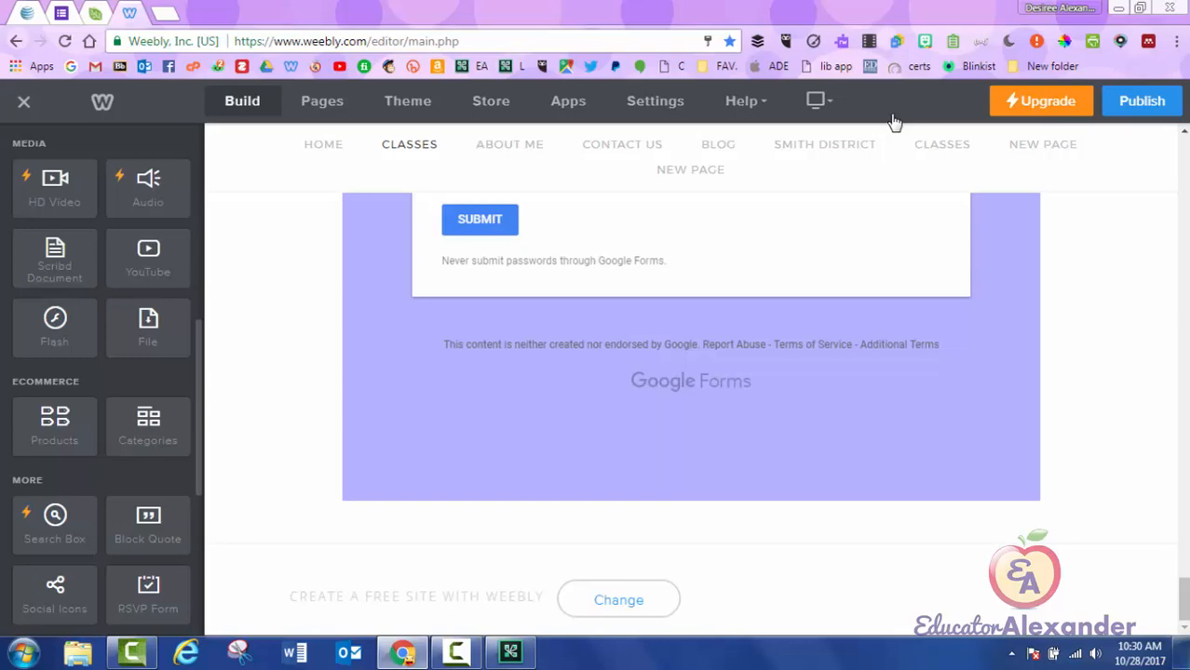
pyautogui.moveTo(55, 260); pyautogui.dragTo(646, 503)
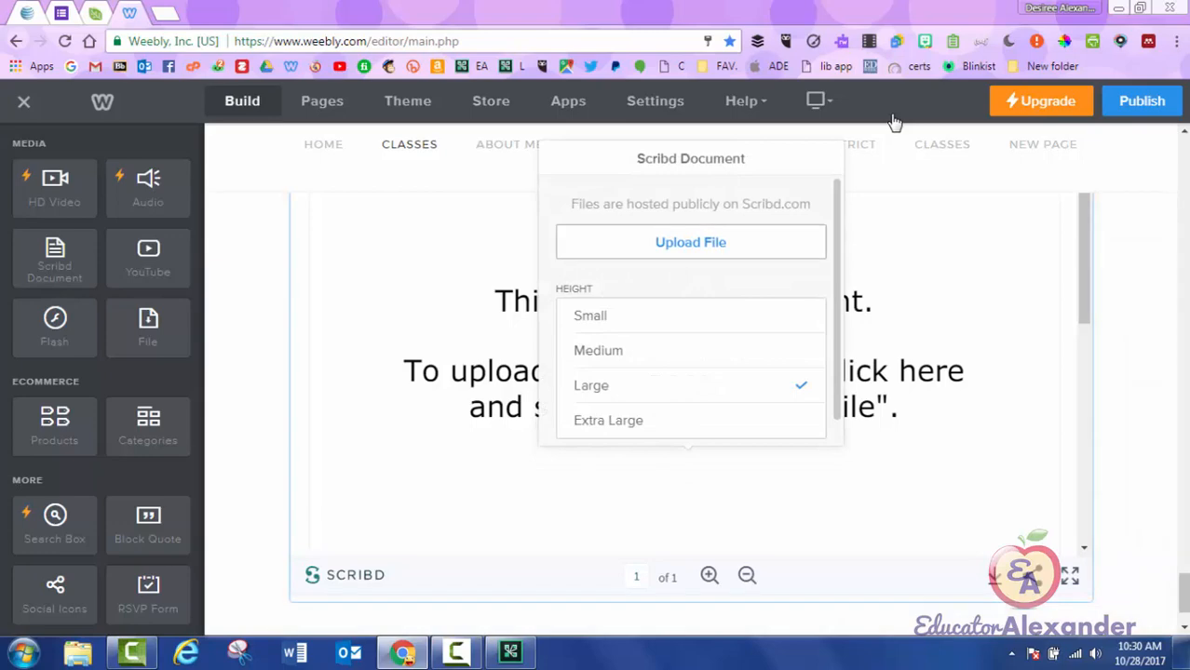
# Upload the chosen PDF into the new Scribd Document block.
pyautogui.click(691, 242)
pyautogui.click(596, 398)
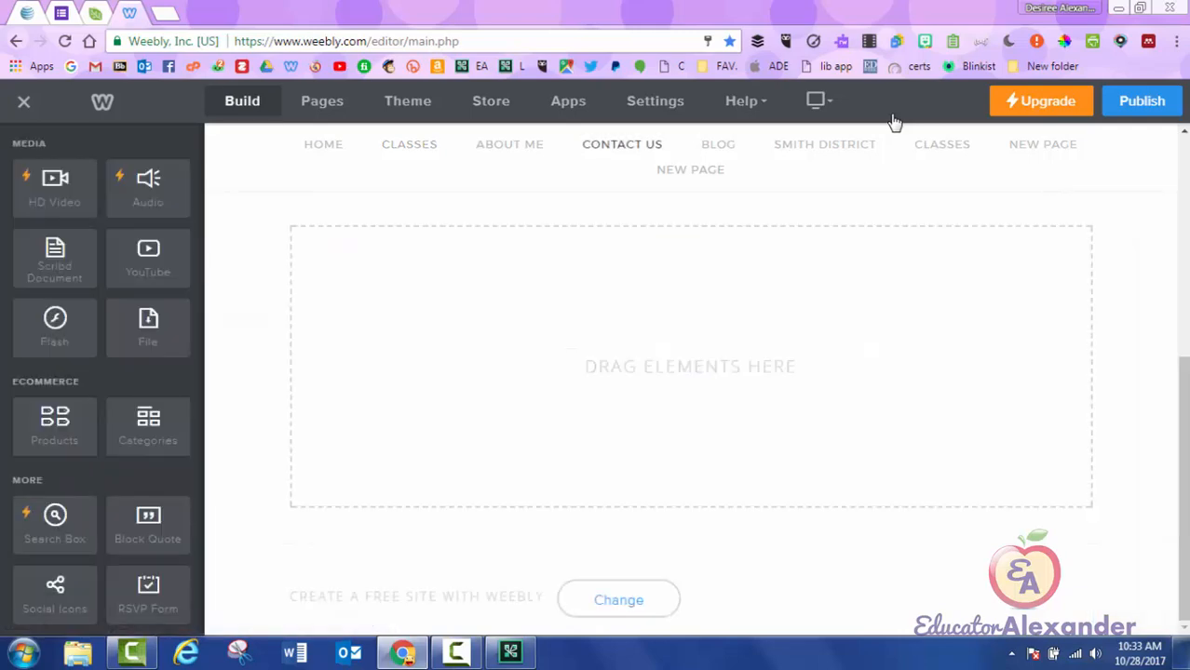
# Return to the Classes page and scroll down past the Google Form toward the Scribd embed.
pyautogui.click(408, 144)
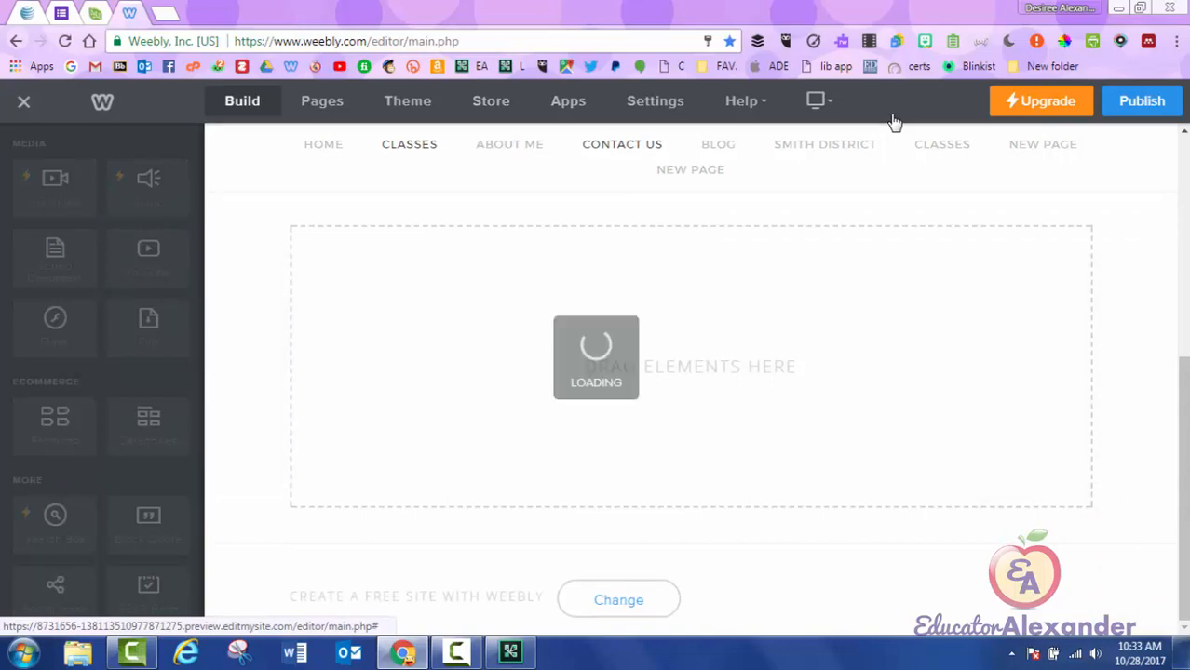
pyautogui.scroll(-8, 894, 122)
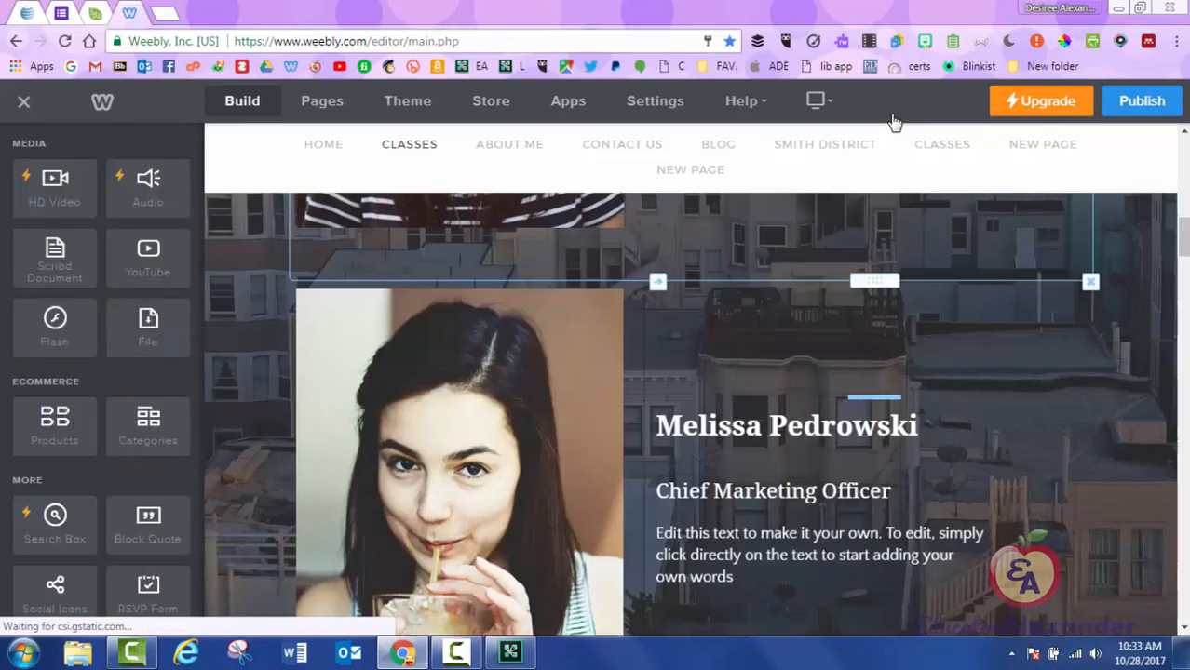
pyautogui.scroll(-15, 894, 122)
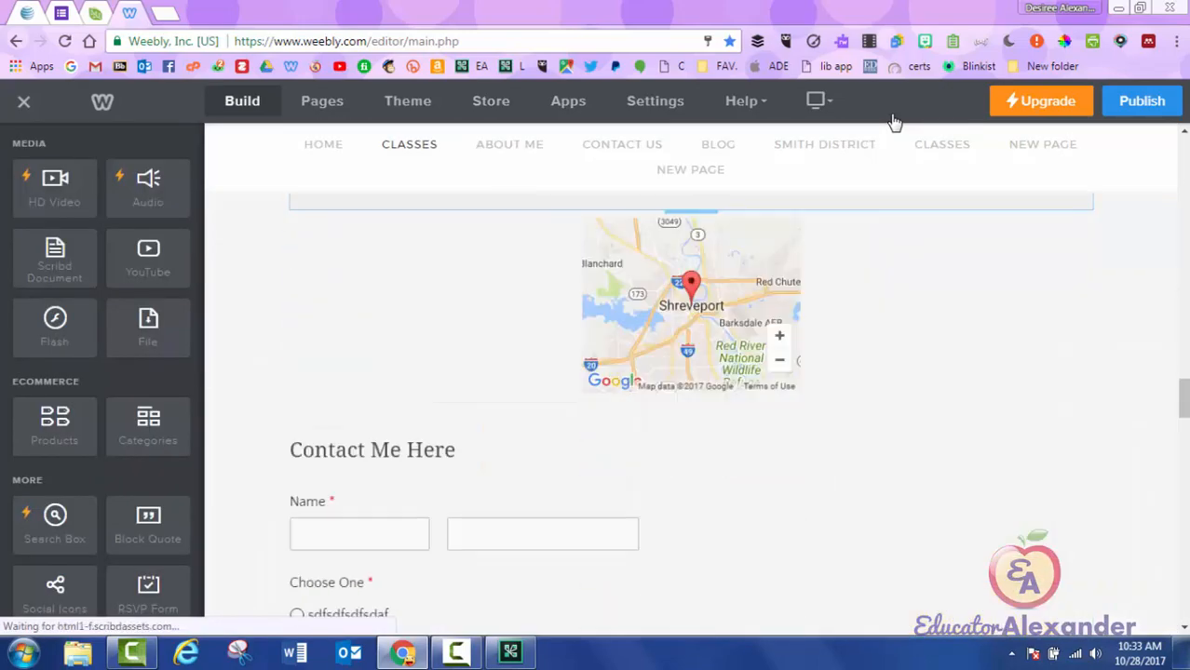
pyautogui.scroll(-15, 893, 122)
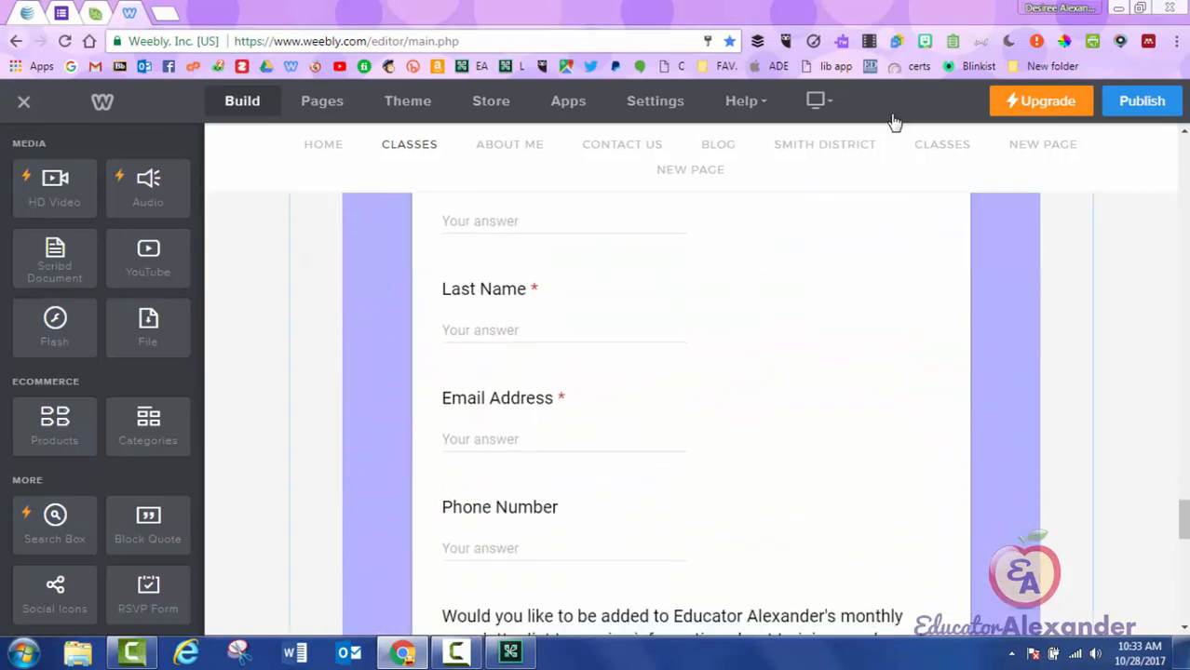
pyautogui.scroll(-10, 894, 122)
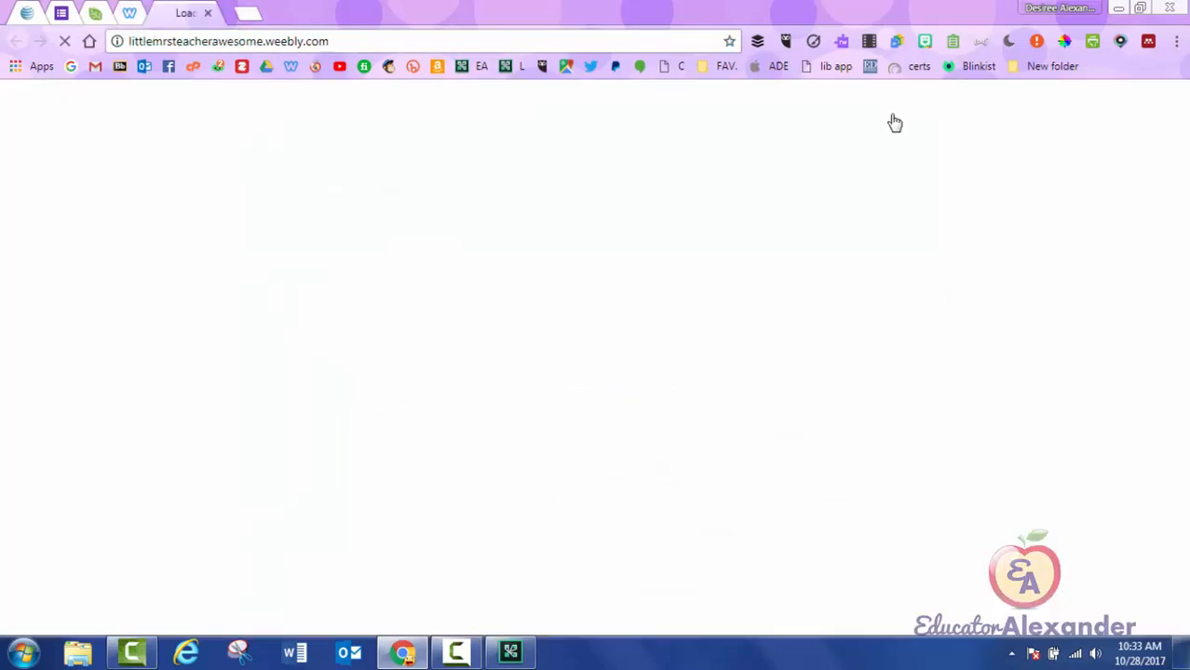
# Dismiss the Website Published notice and scroll the live Classes page down to the Scribd document.
pyautogui.hotkey('ctrl', 'shift', 'Tab')
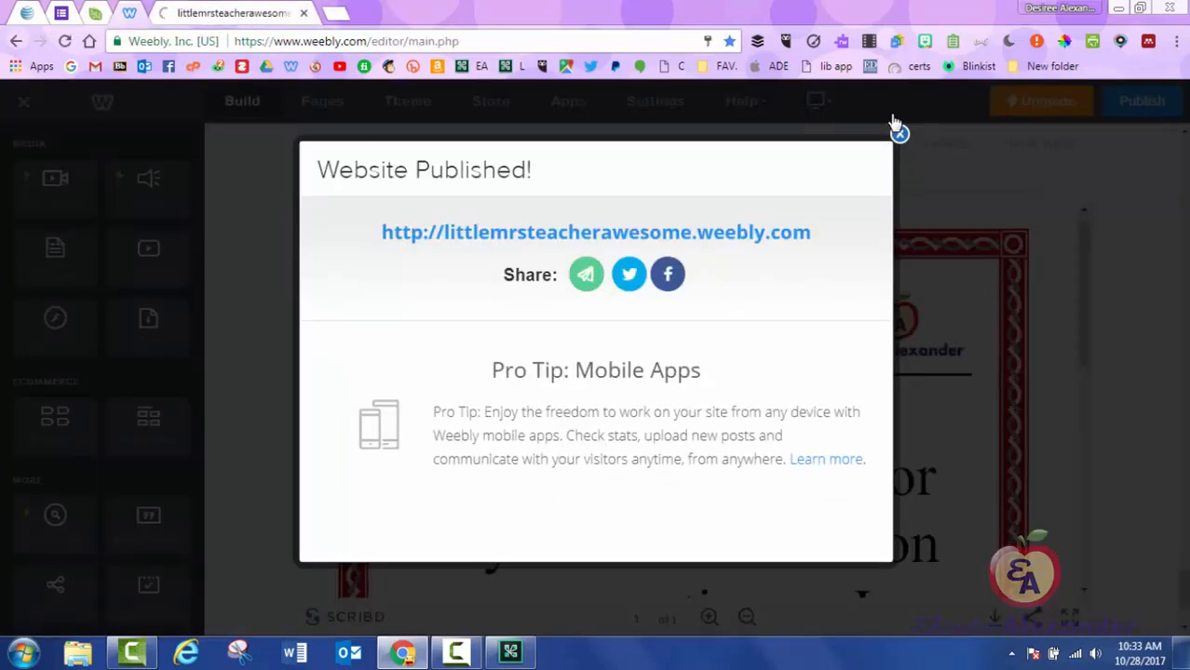
pyautogui.click(899, 131)
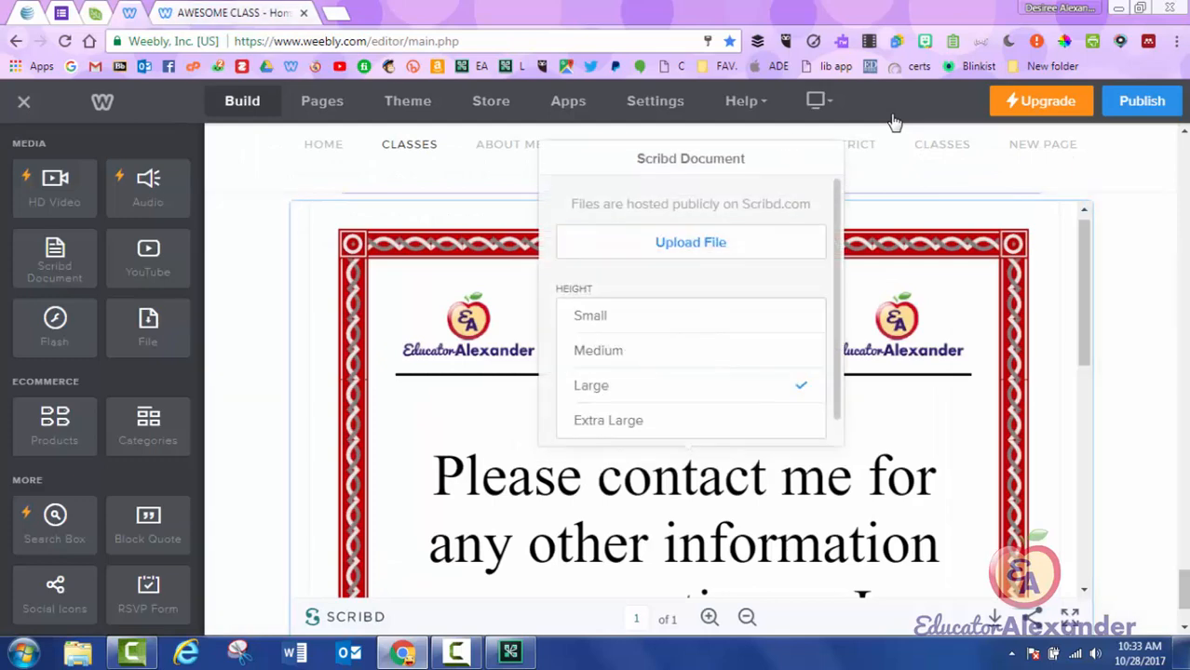
pyautogui.hotkey('ctrl', 'Tab')
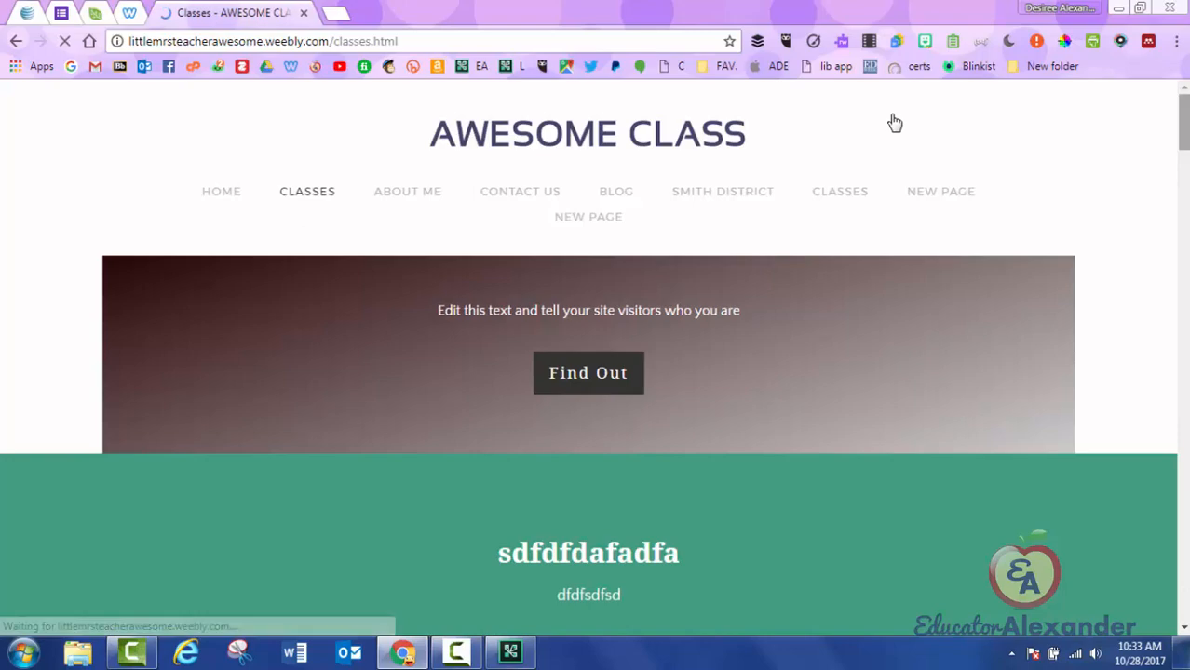
pyautogui.moveTo(1185, 121); pyautogui.dragTo(1184, 589)
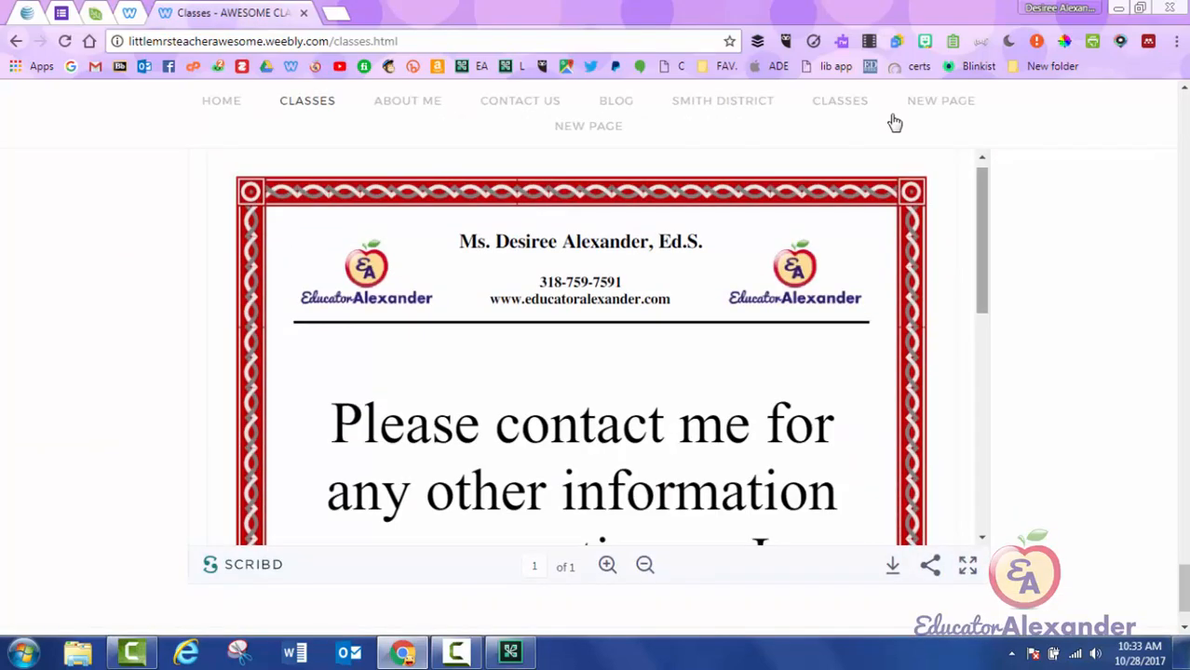
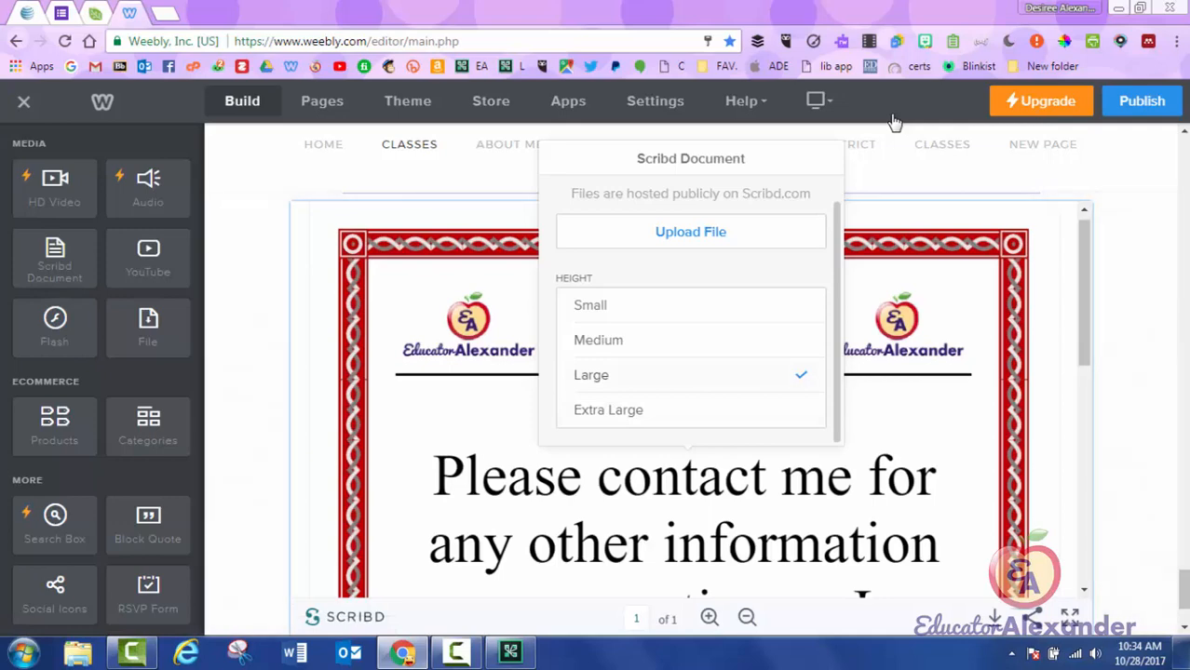
# Close the Scribd settings and drop a Flash block below the Scribd document.
pyautogui.click(894, 122)
pyautogui.scroll(-2, 894, 122)
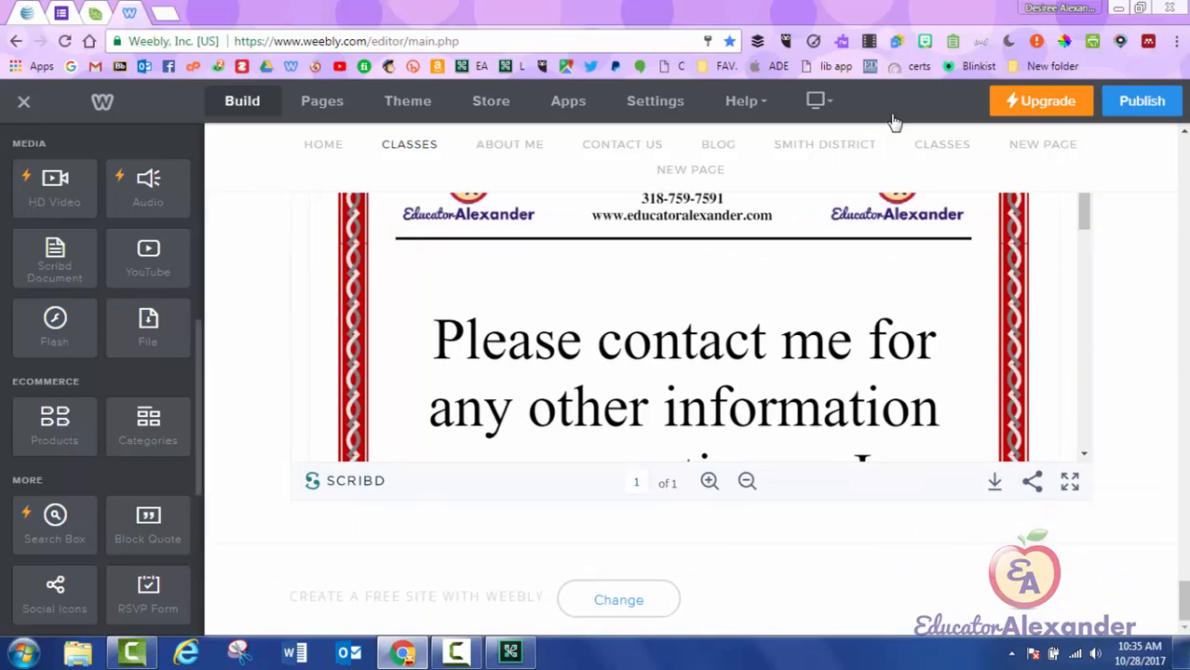
pyautogui.moveTo(54, 326); pyautogui.dragTo(727, 535)
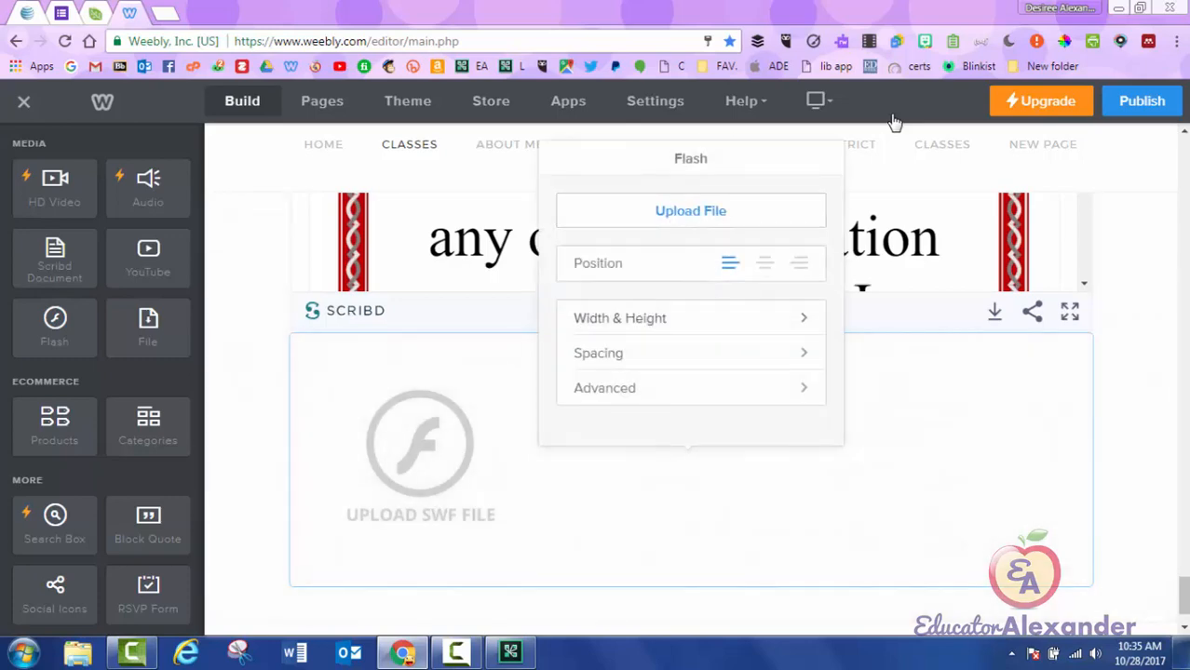
# Try center and right alignment and leave the Flash block left-aligned; open a new browser tab.
pyautogui.click(764, 263)
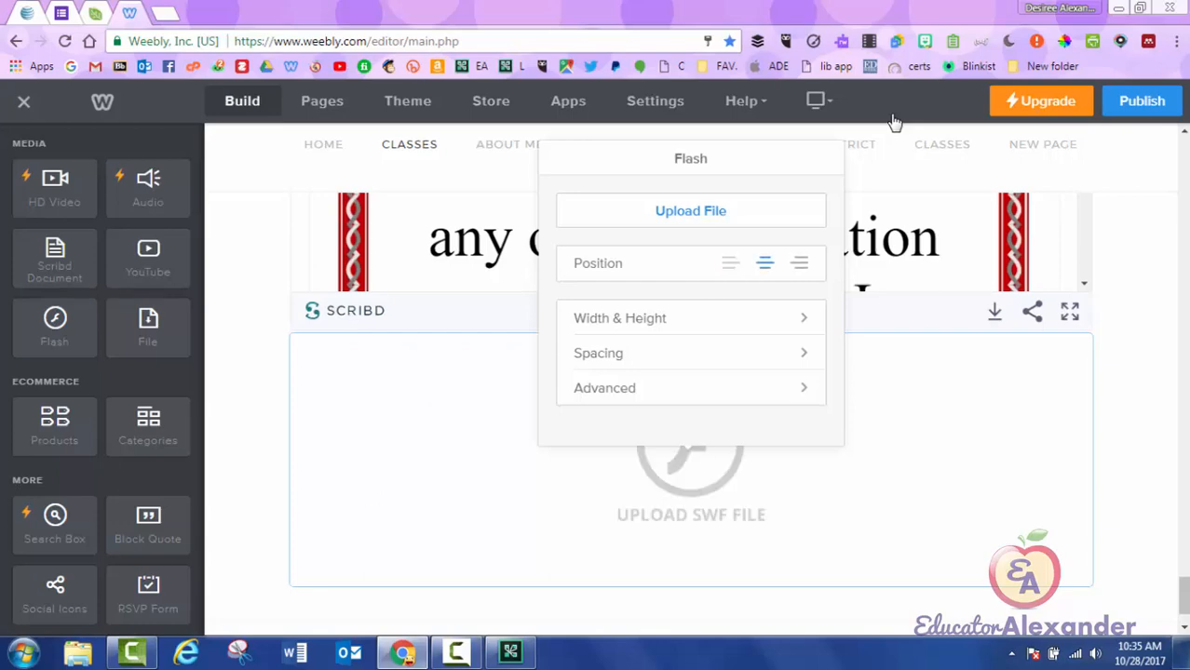
pyautogui.click(800, 264)
pyautogui.click(729, 263)
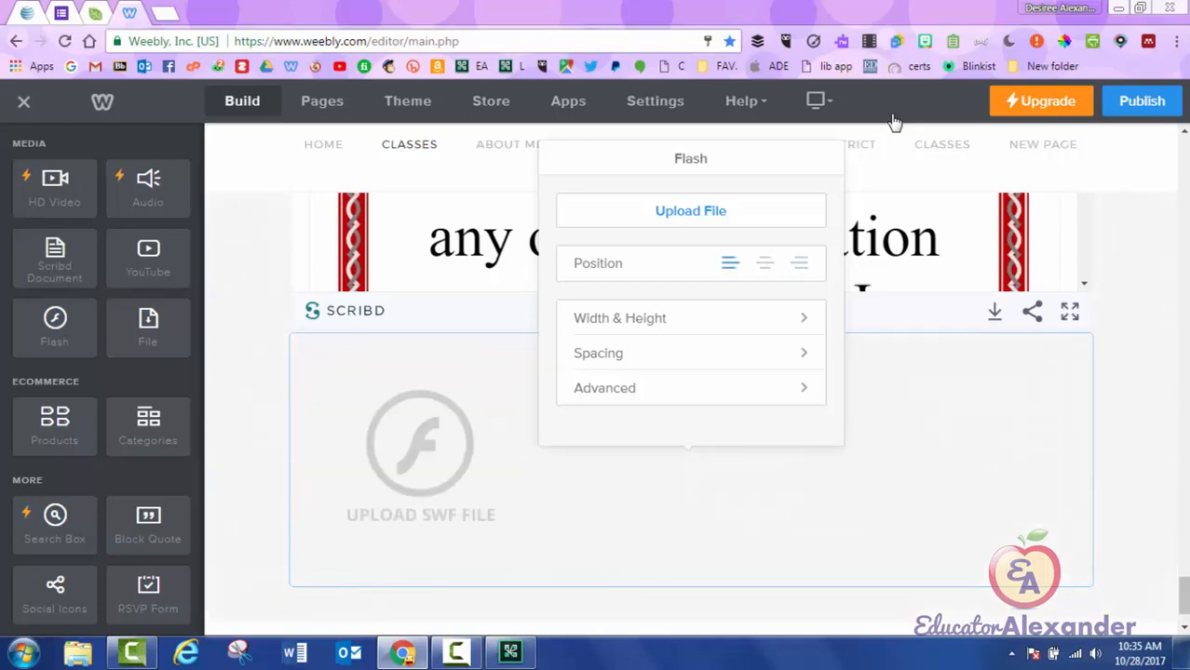
pyautogui.hotkey('ctrl', 't')
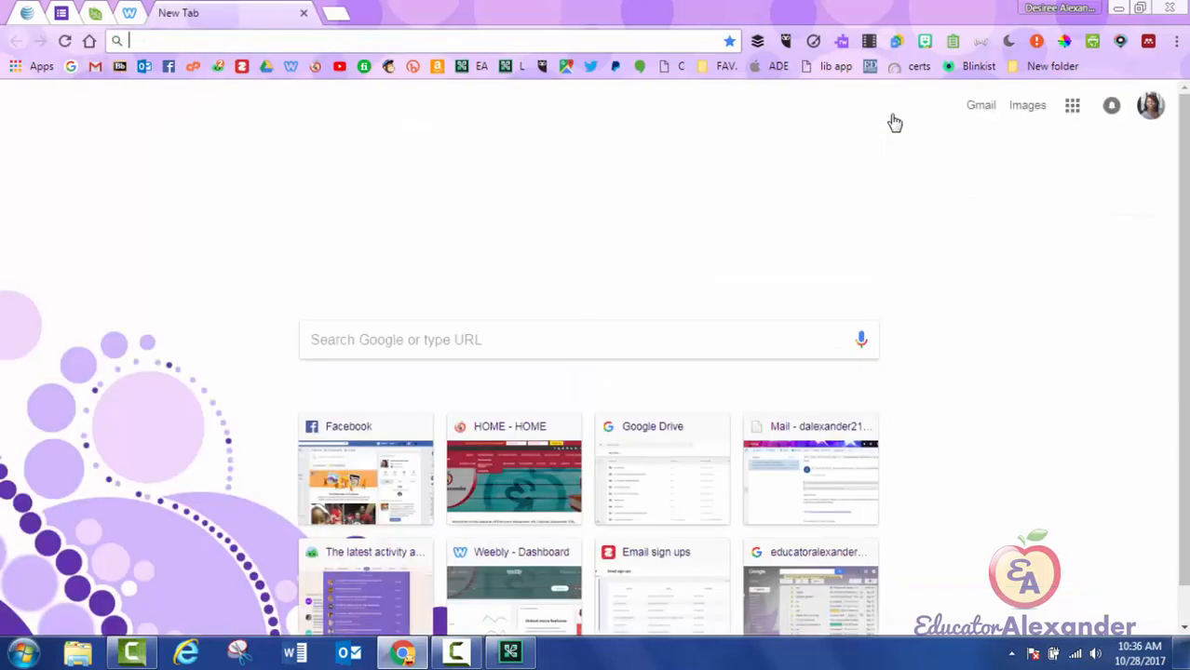
pyautogui.write('www.educatoralexander.com')
pyautogui.press('Return')
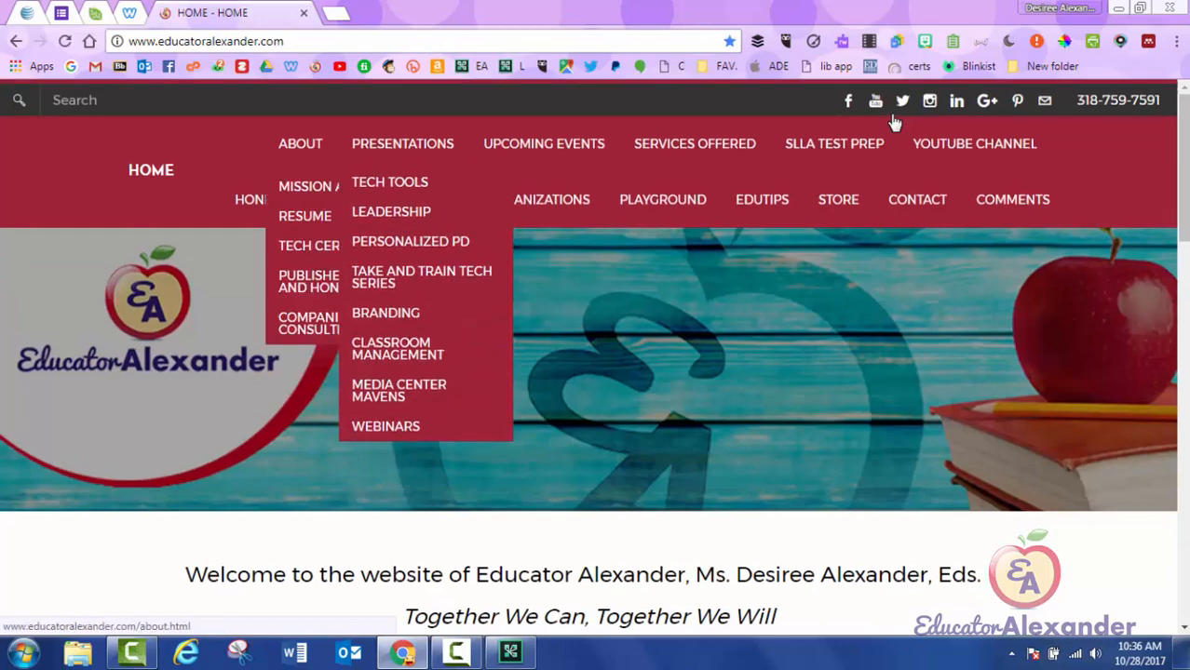
pyautogui.press('Tab')
pyautogui.press('Return')
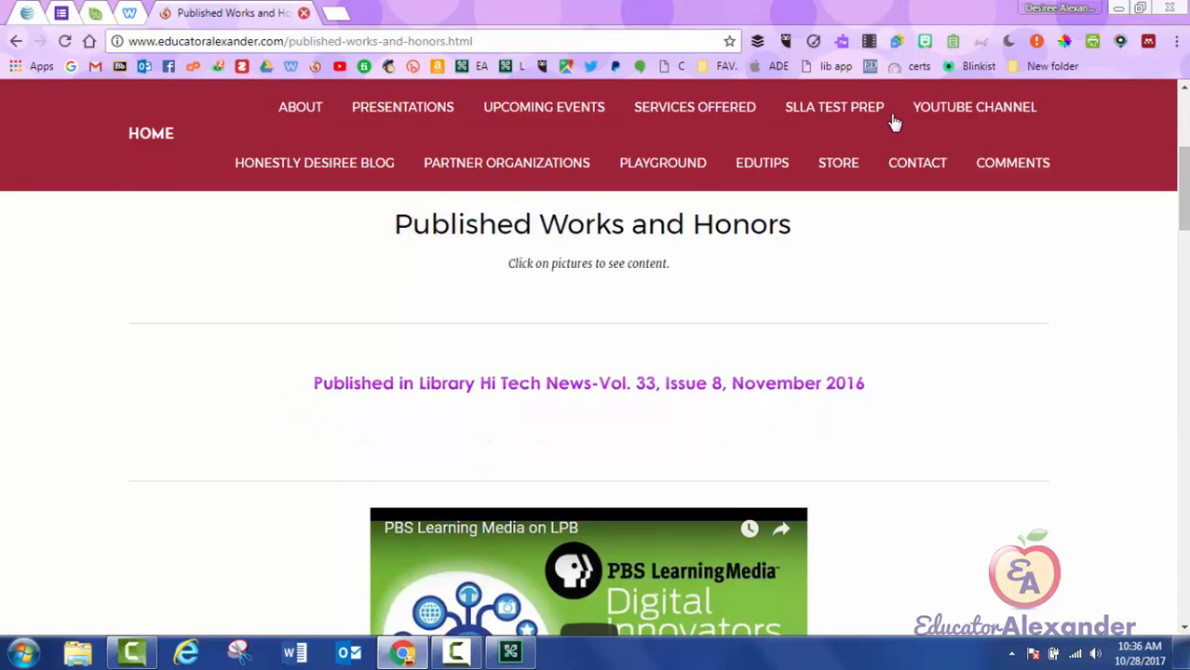
pyautogui.scroll(-2, 894, 123)
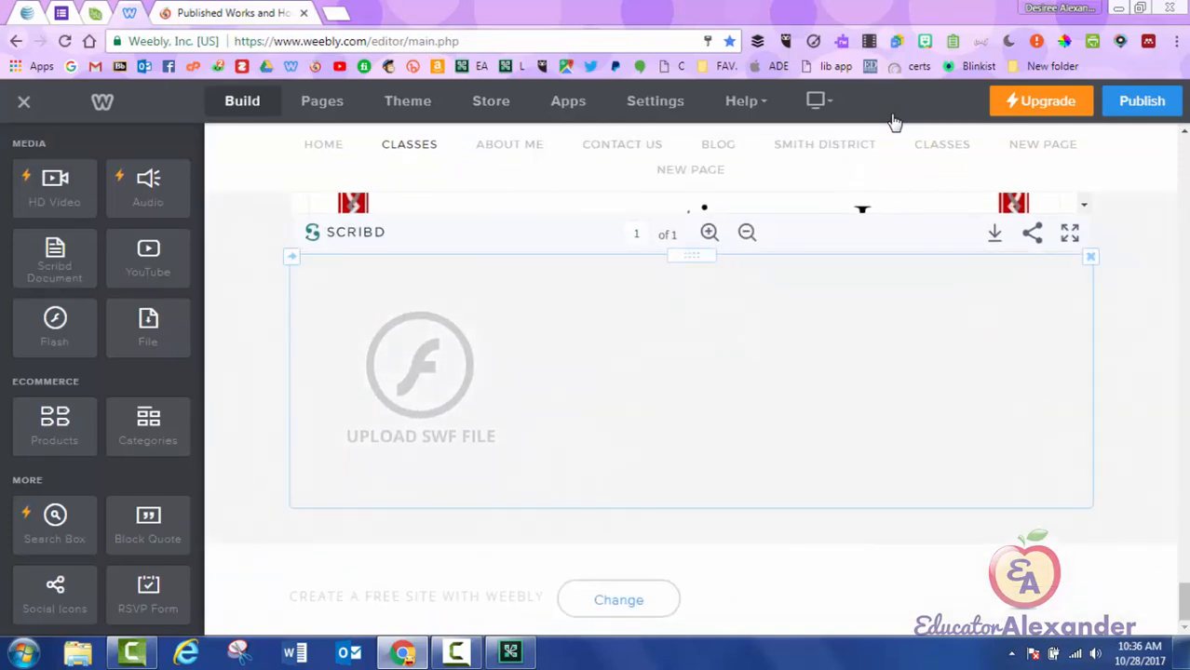
# Drop a YouTube block below the Flash placeholder and open its settings.
pyautogui.moveTo(148, 259); pyautogui.dragTo(612, 486)
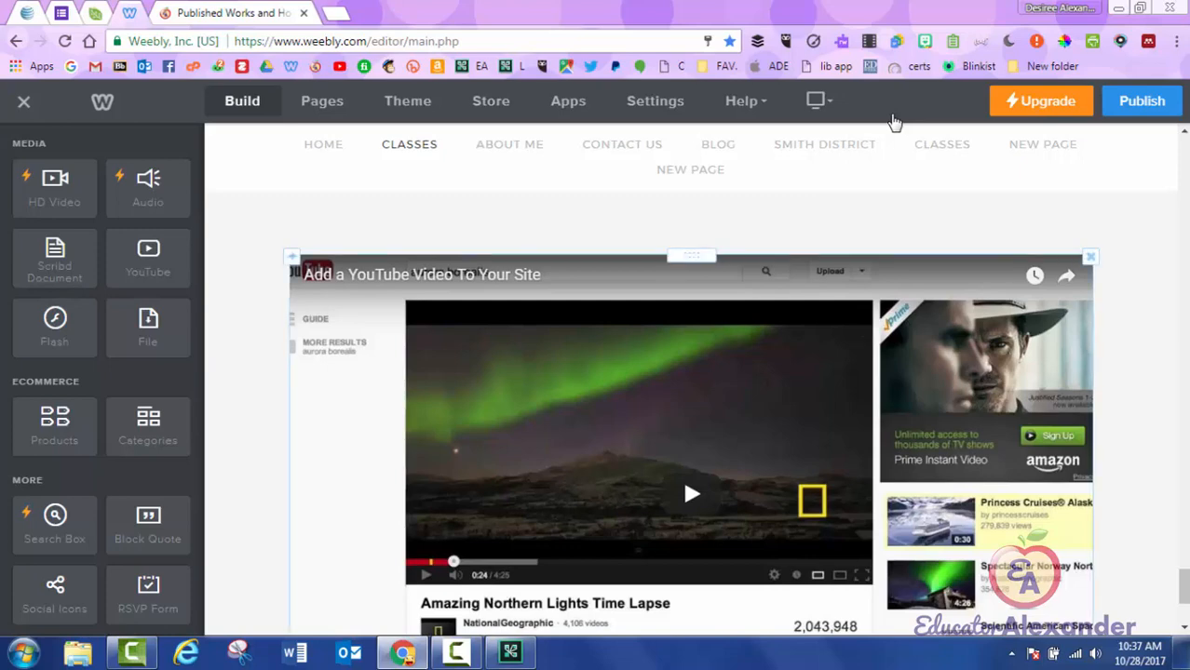
pyautogui.click(689, 481)
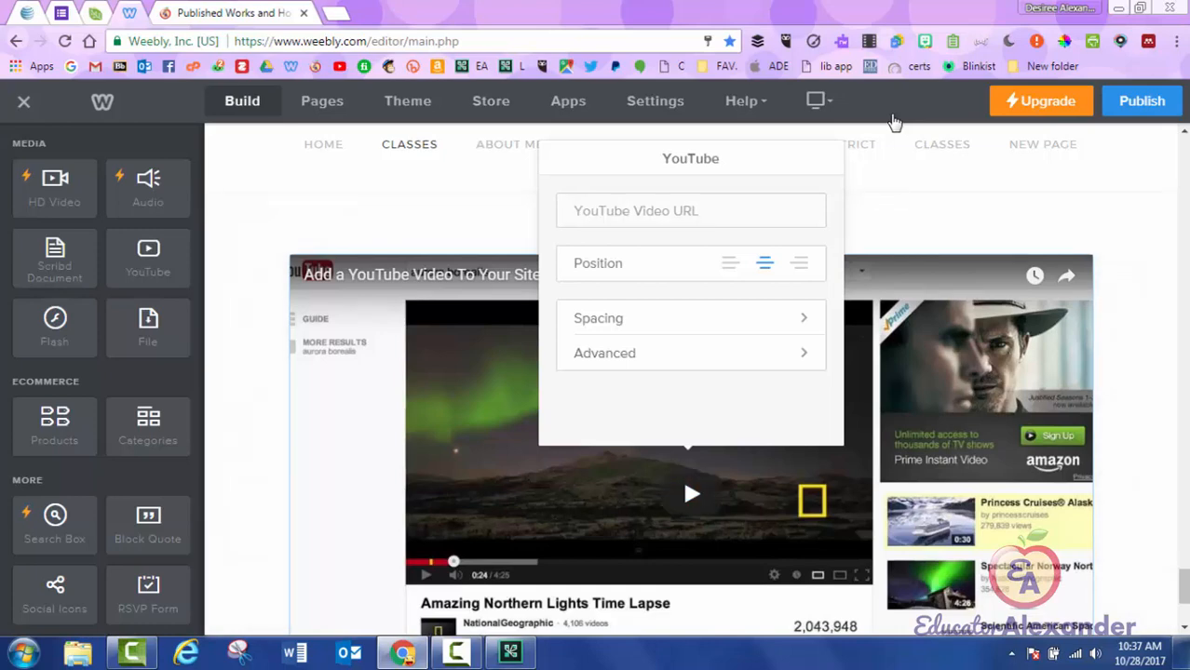
# Load the saved YouTube channel address in a new tab.
pyautogui.hotkey('ctrl', 't')
pyautogui.write('https://www.youtube.com/channel/UClxz3fQenBvE5_hTo5Q7CNg?view_as=subscriber')
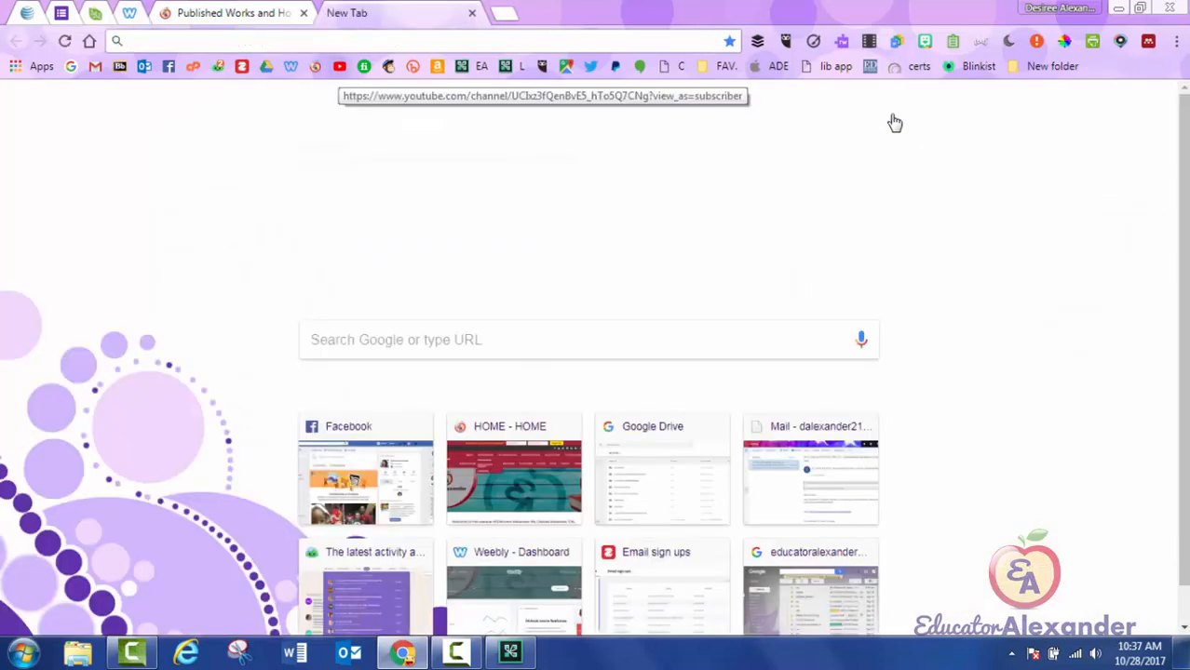
pyautogui.press('Return')
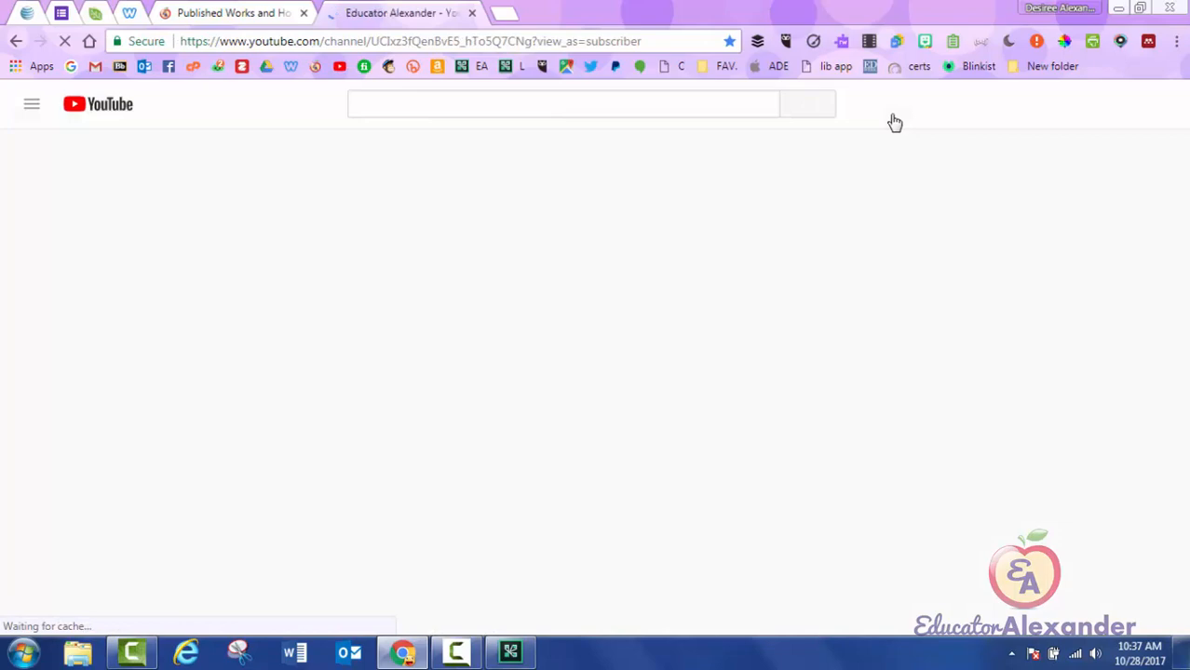
pyautogui.scroll(-5, 894, 122)
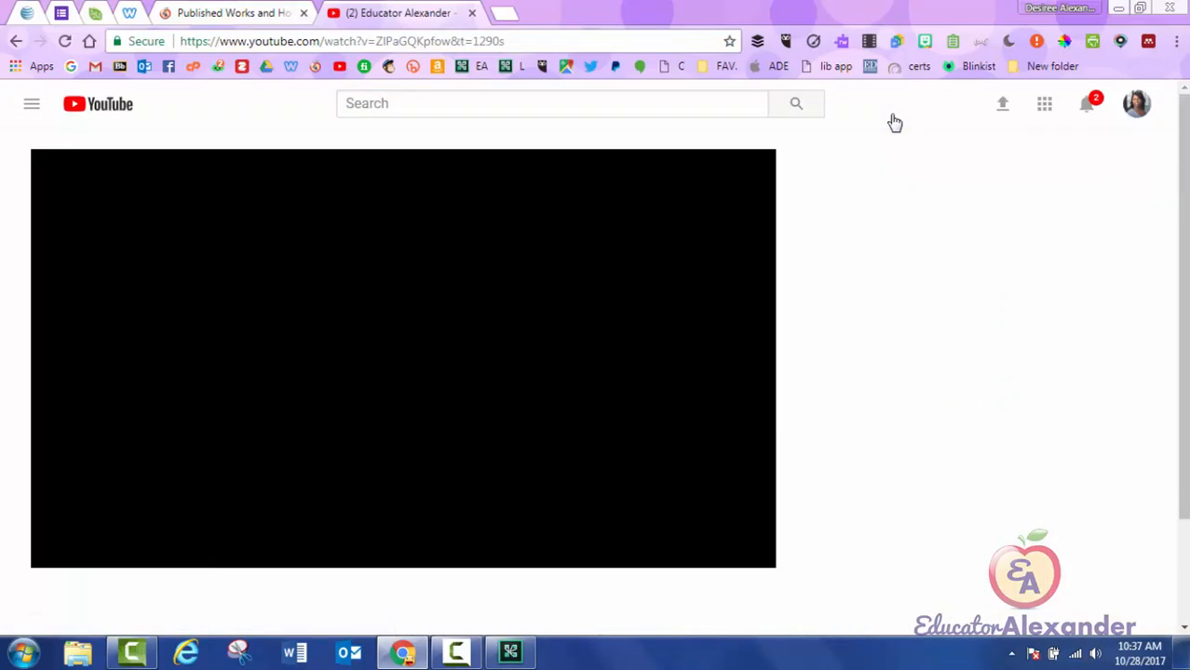
# Copy the 'No More Paper Using Google Forms' webinar address, close its tab and return to Weebly.
pyautogui.click(339, 41)
pyautogui.rightClick(338, 41)
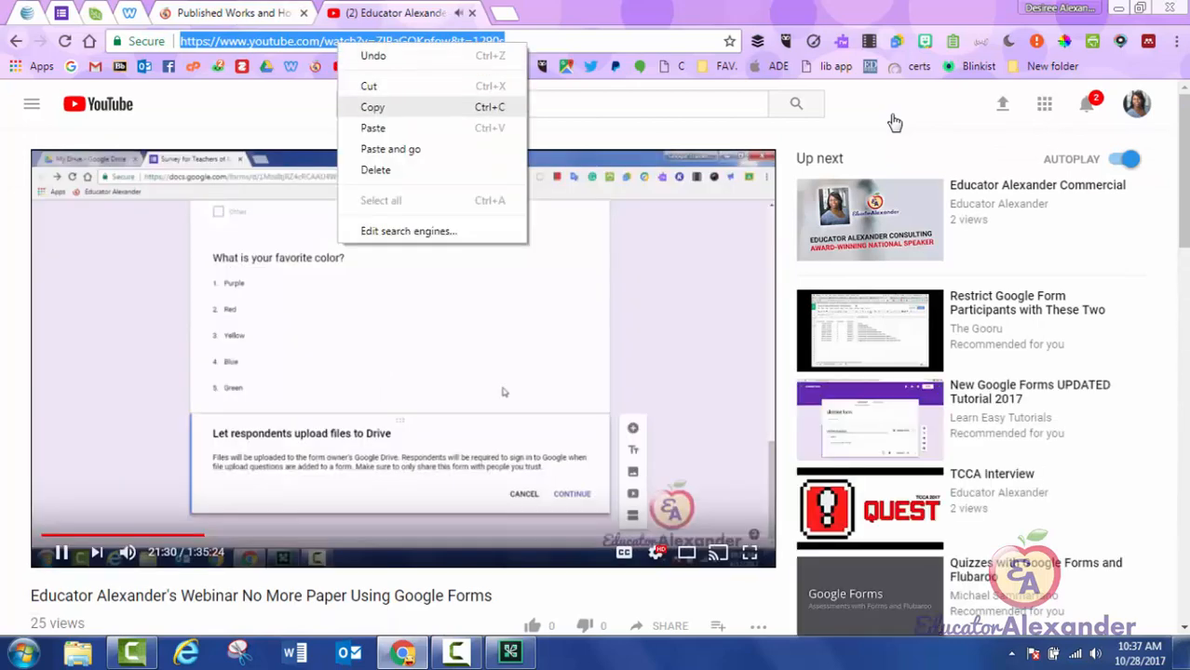
pyautogui.click(372, 107)
pyautogui.hotkey('ctrl', 'w')
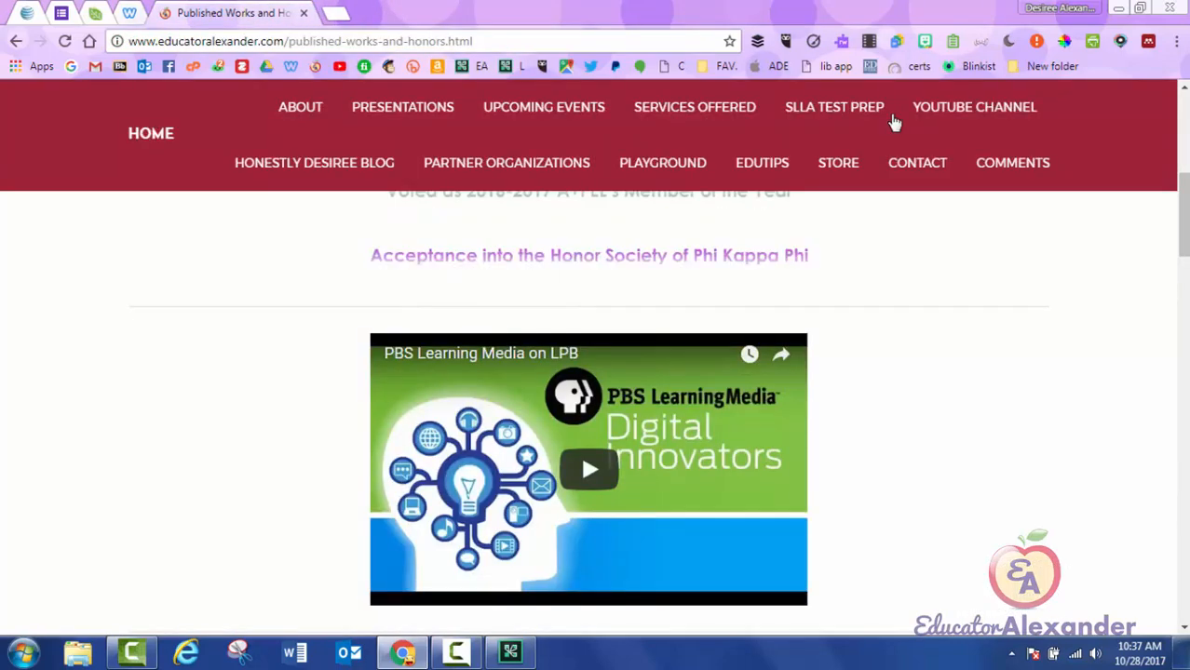
pyautogui.hotkey('ctrl', 'shift', 'Tab')
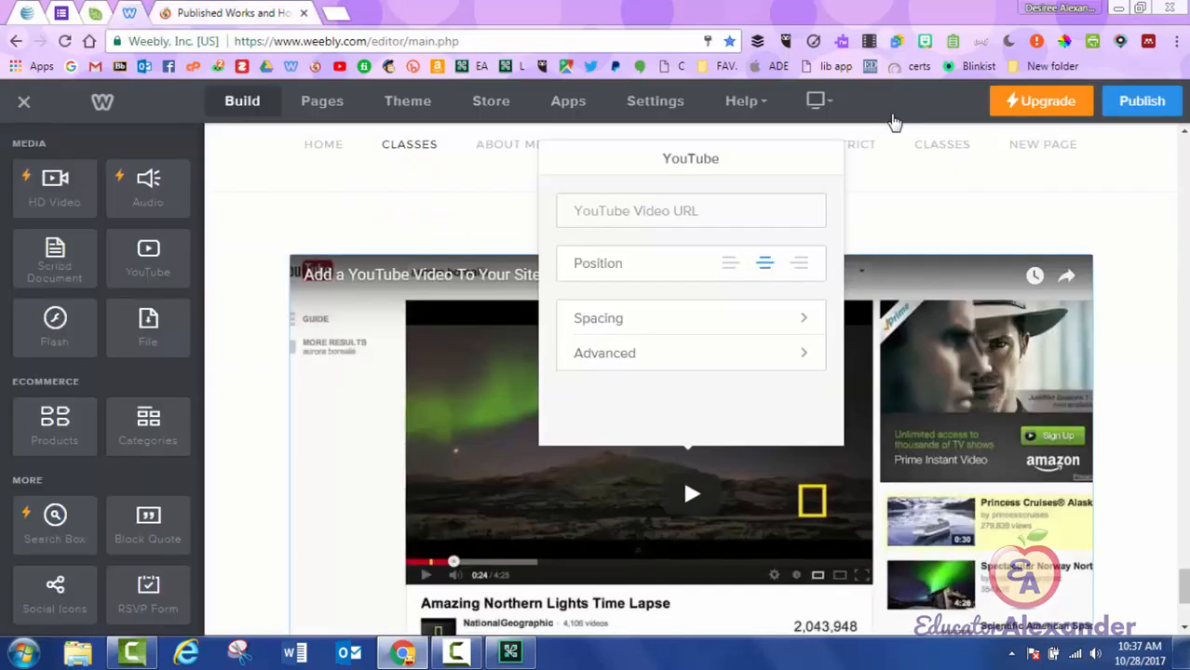
# Paste the webinar address as the video URL and try right and center alignment.
pyautogui.rightClick(675, 207)
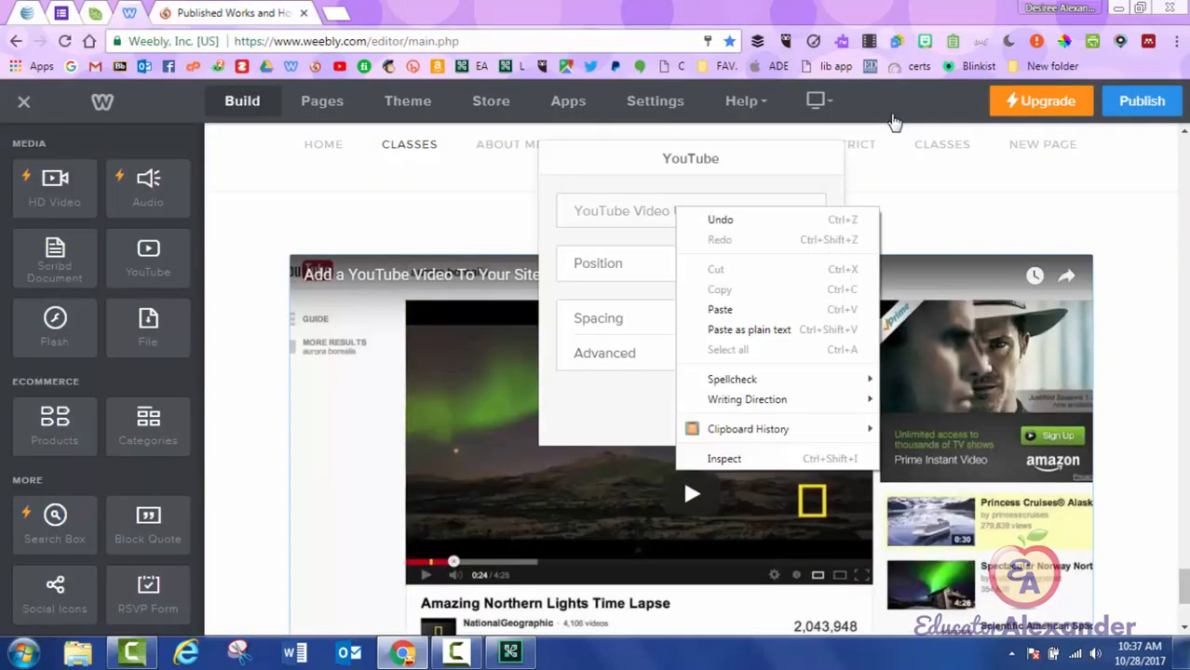
pyautogui.click(720, 308)
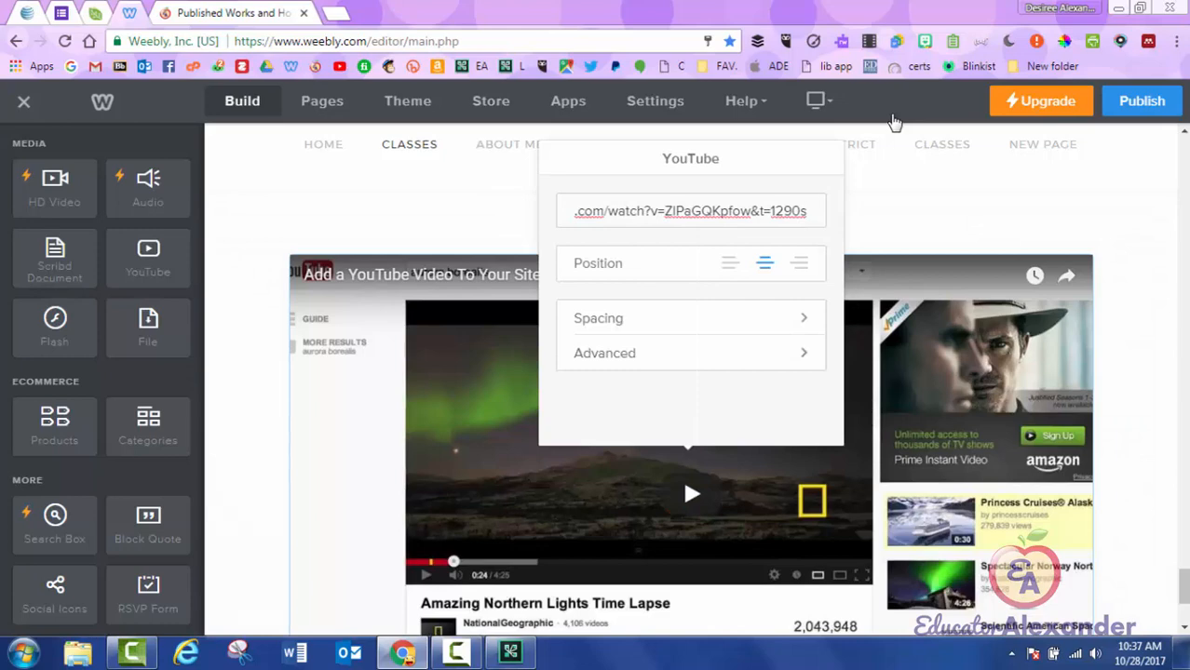
pyautogui.press('Return')
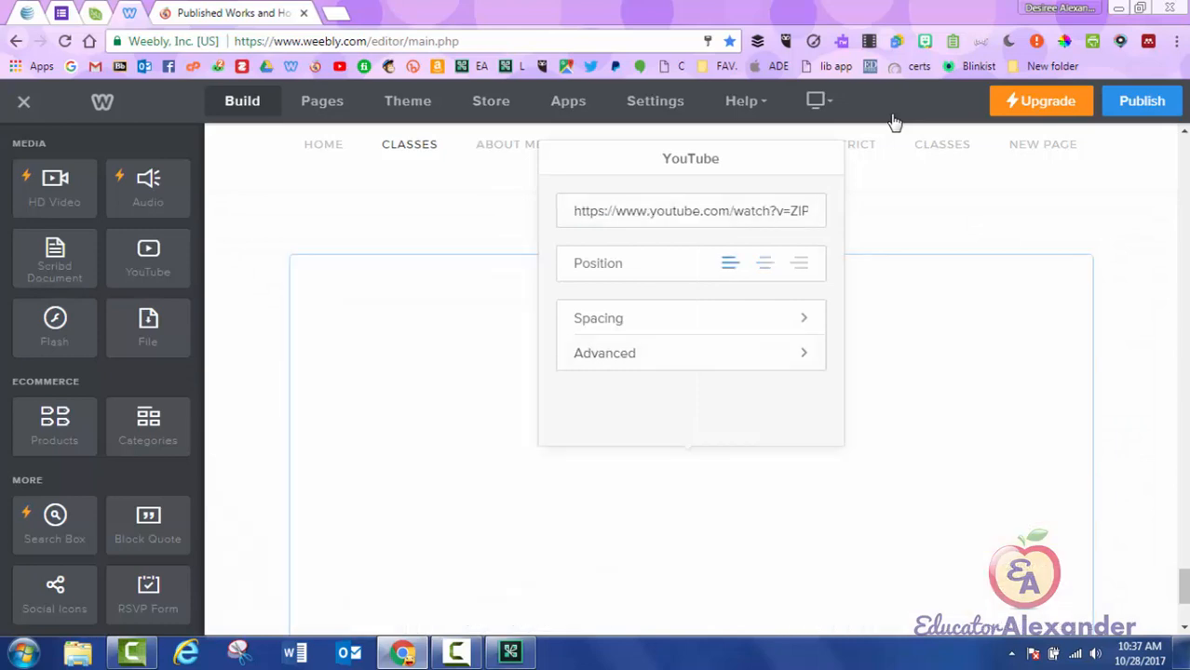
pyautogui.click(799, 262)
pyautogui.click(764, 264)
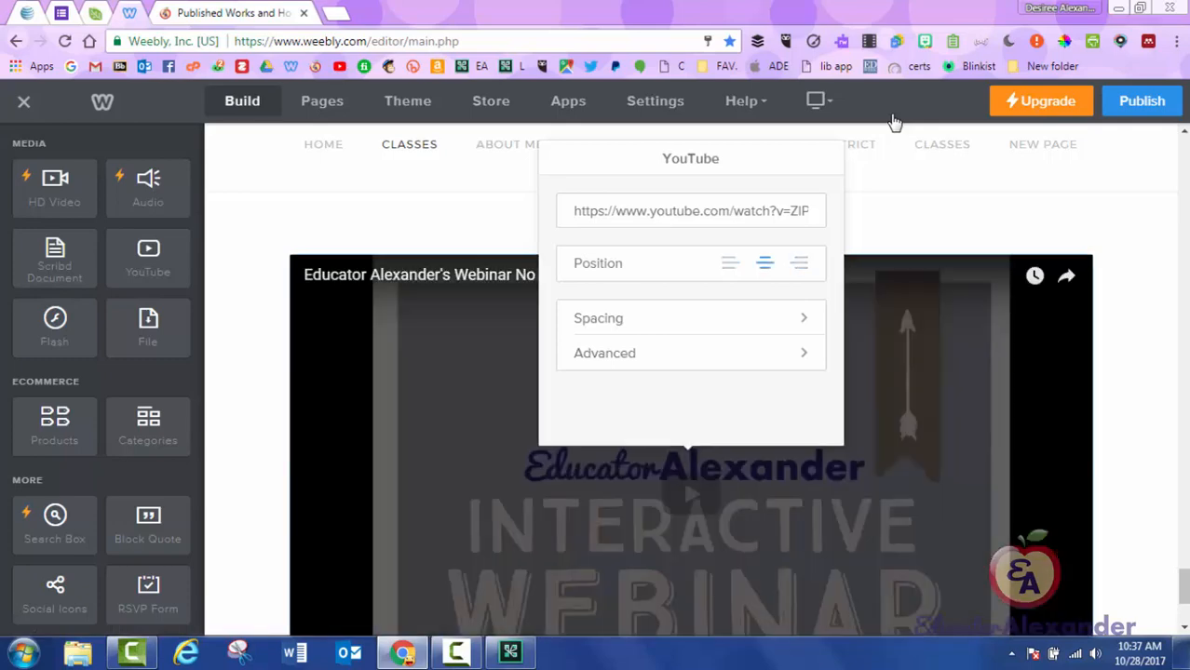
pyautogui.click(802, 319)
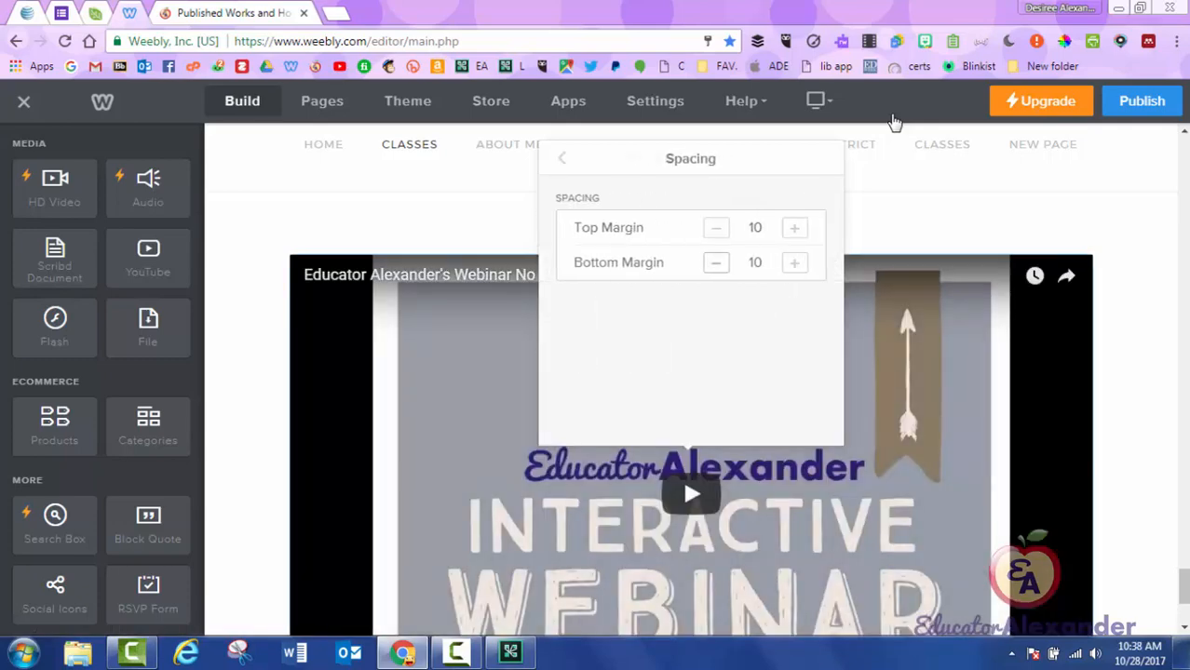
pyautogui.click(561, 159)
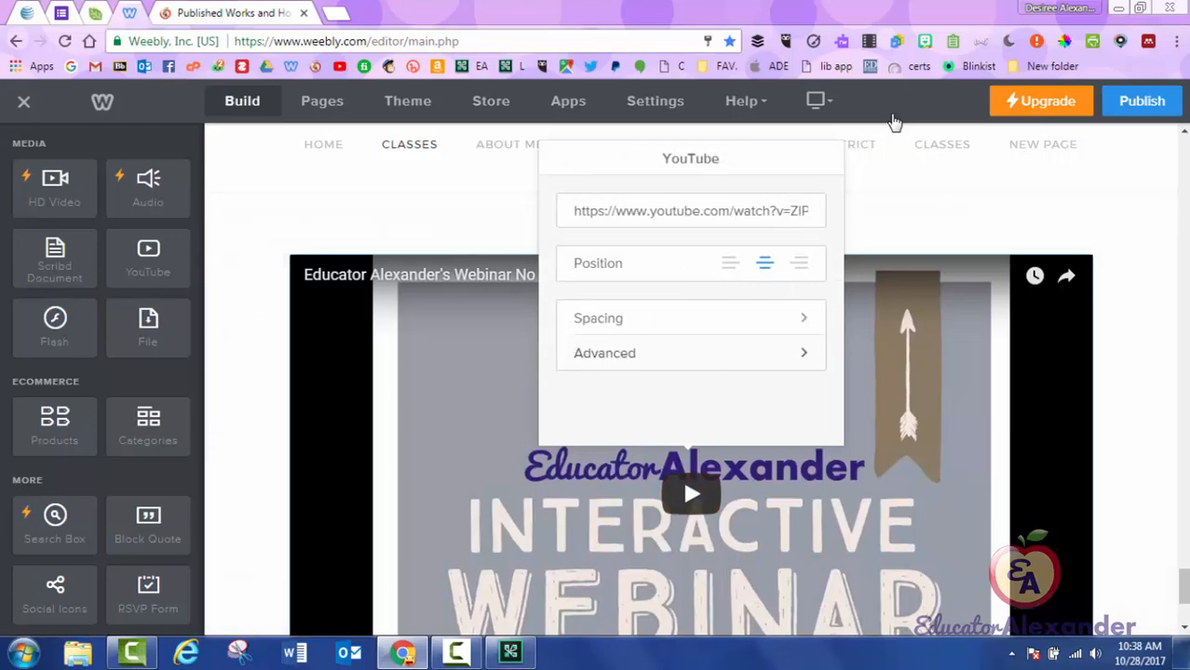
# Set the video size to Large after trying Medium, Small, Extra Large, HD and Auto.
pyautogui.click(691, 353)
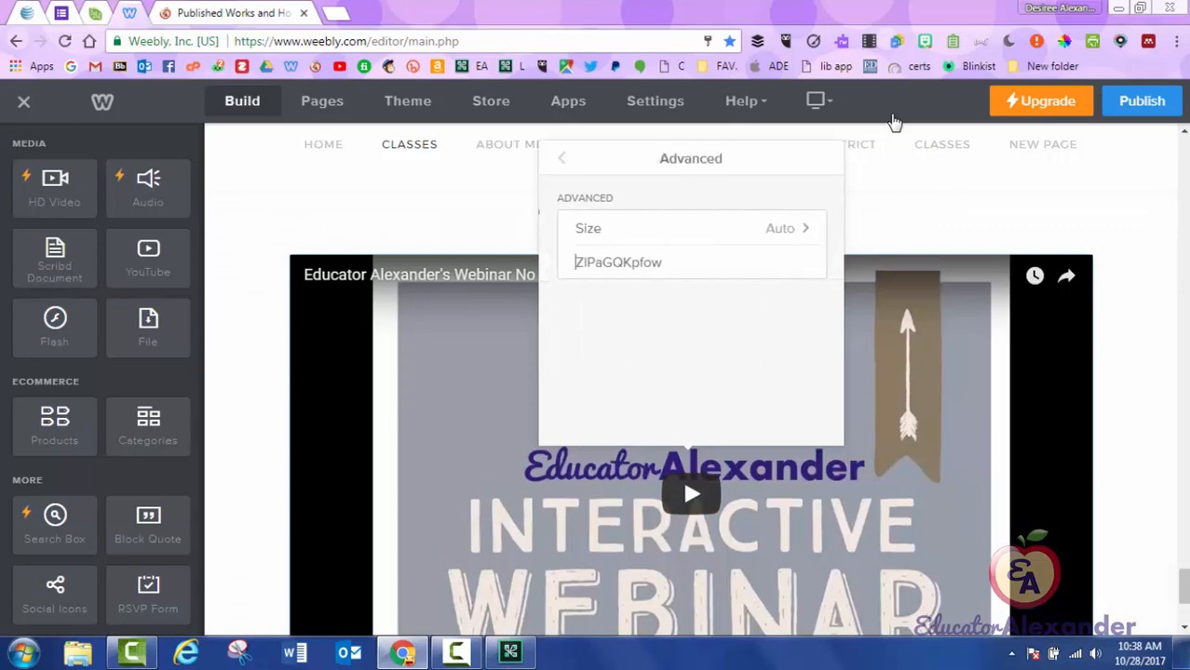
pyautogui.click(689, 228)
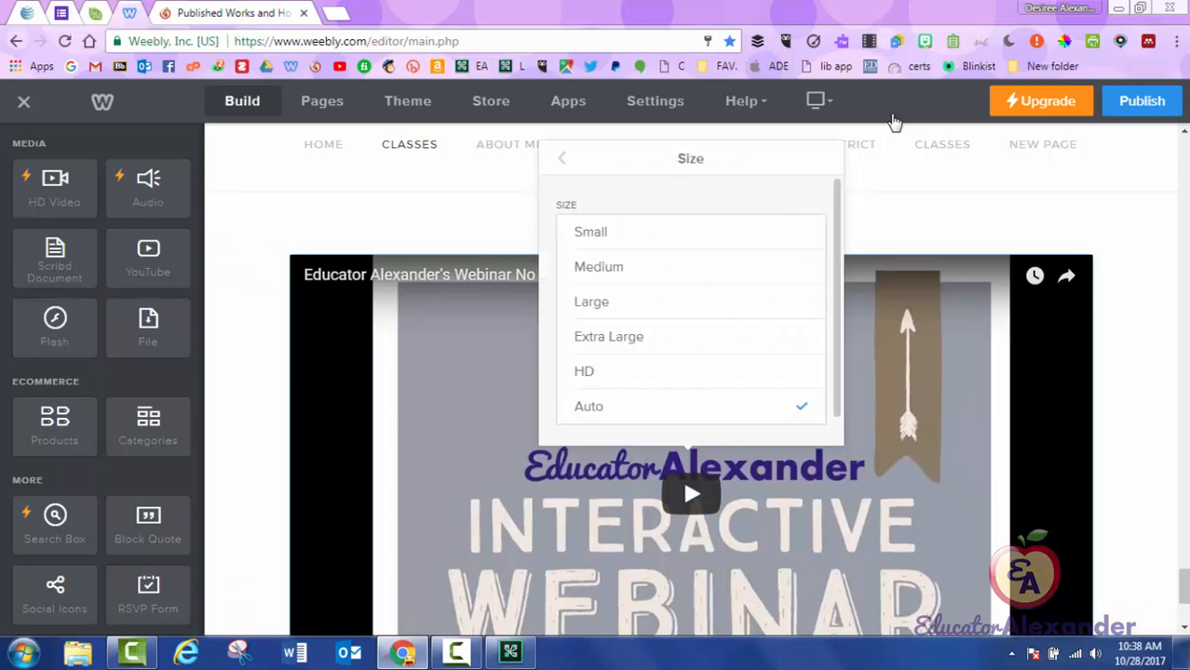
pyautogui.click(652, 266)
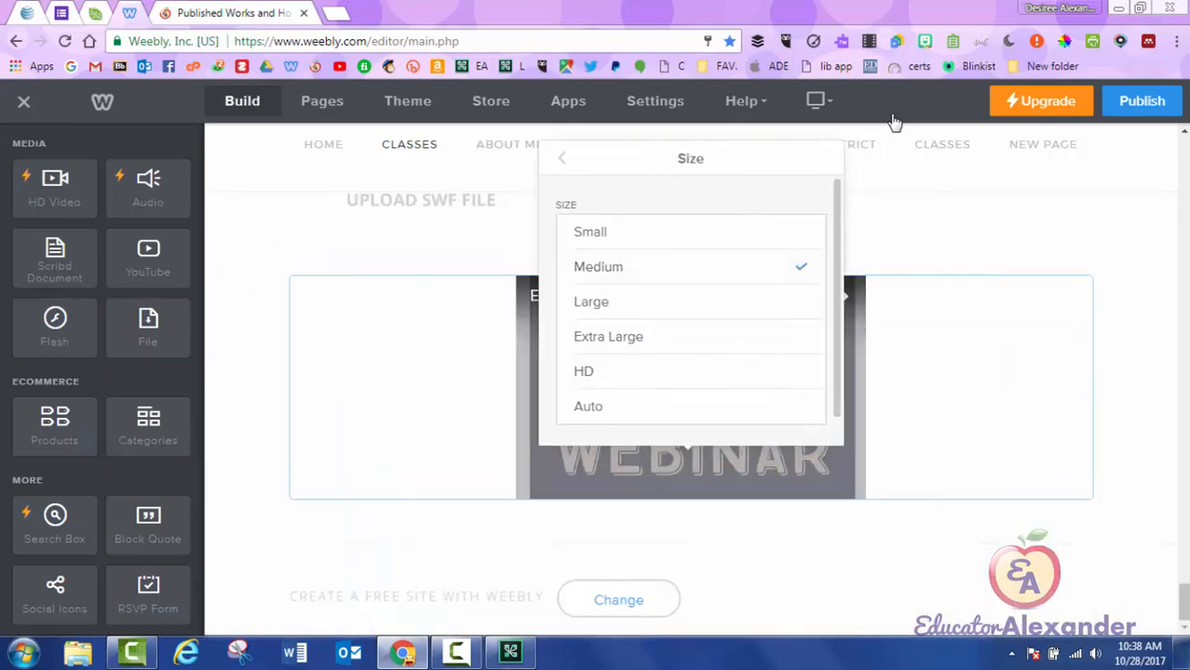
pyautogui.click(634, 301)
pyautogui.click(690, 232)
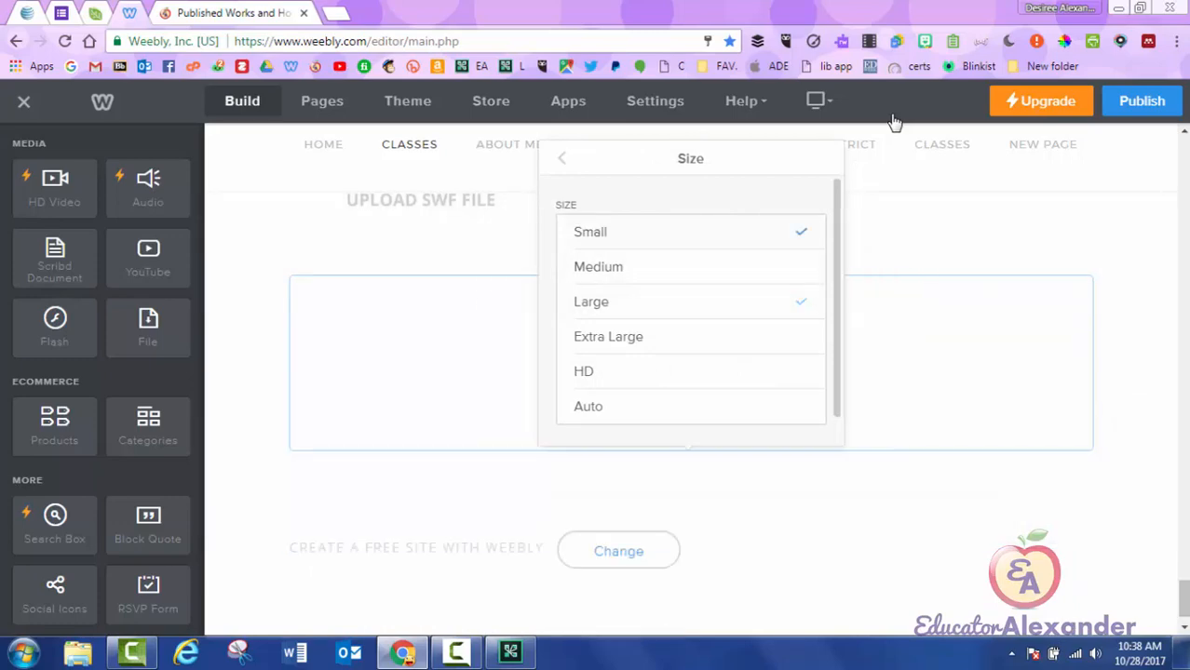
pyautogui.click(608, 336)
pyautogui.click(583, 370)
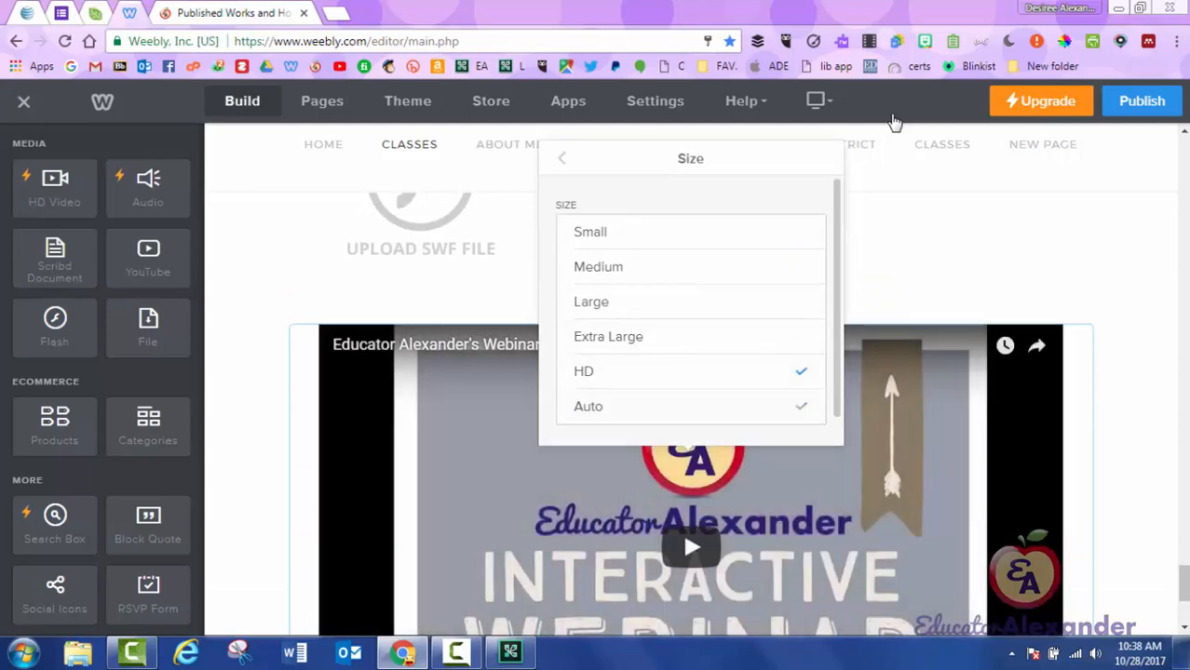
pyautogui.click(587, 406)
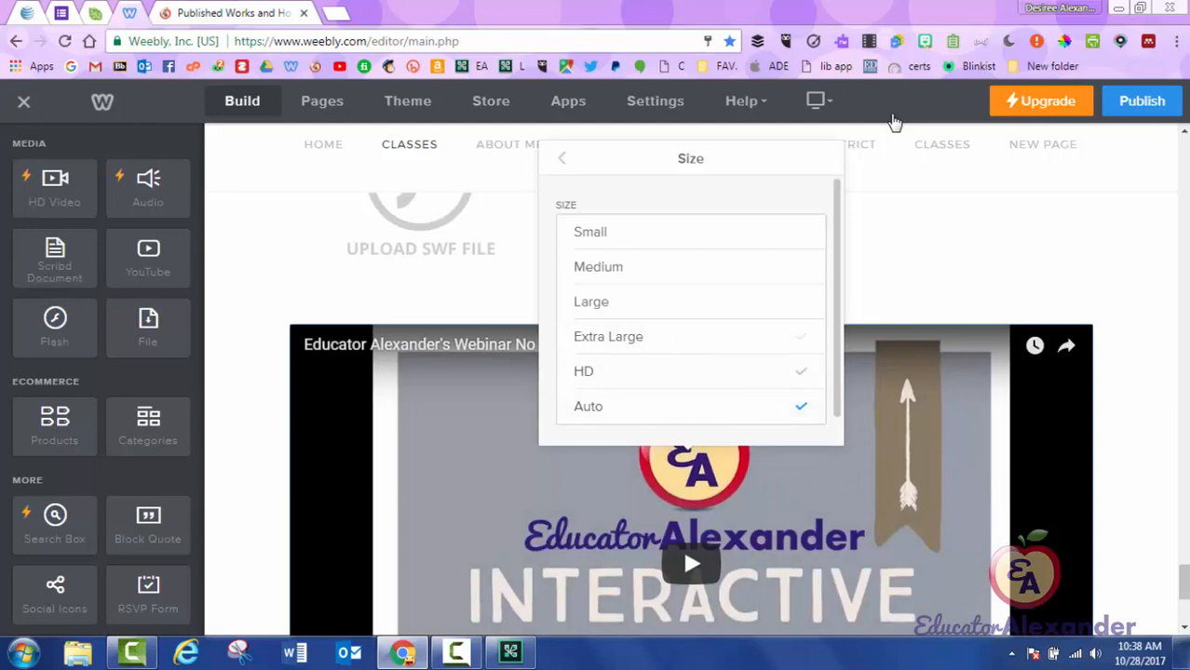
pyautogui.click(608, 336)
pyautogui.click(590, 302)
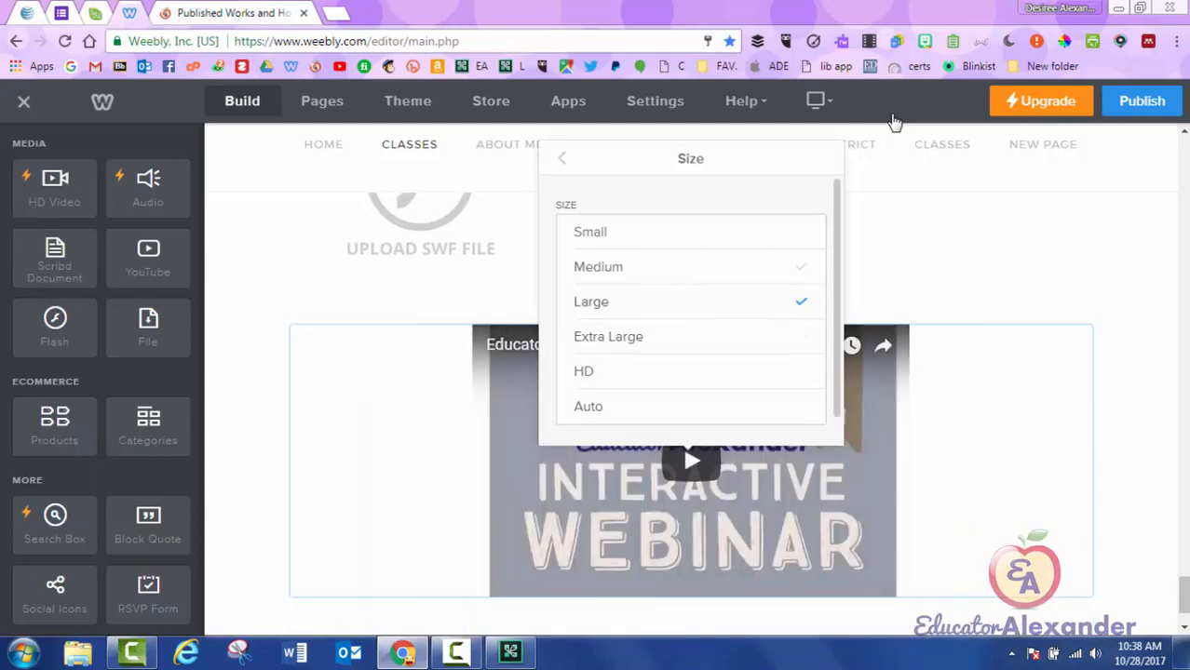
pyautogui.click(561, 159)
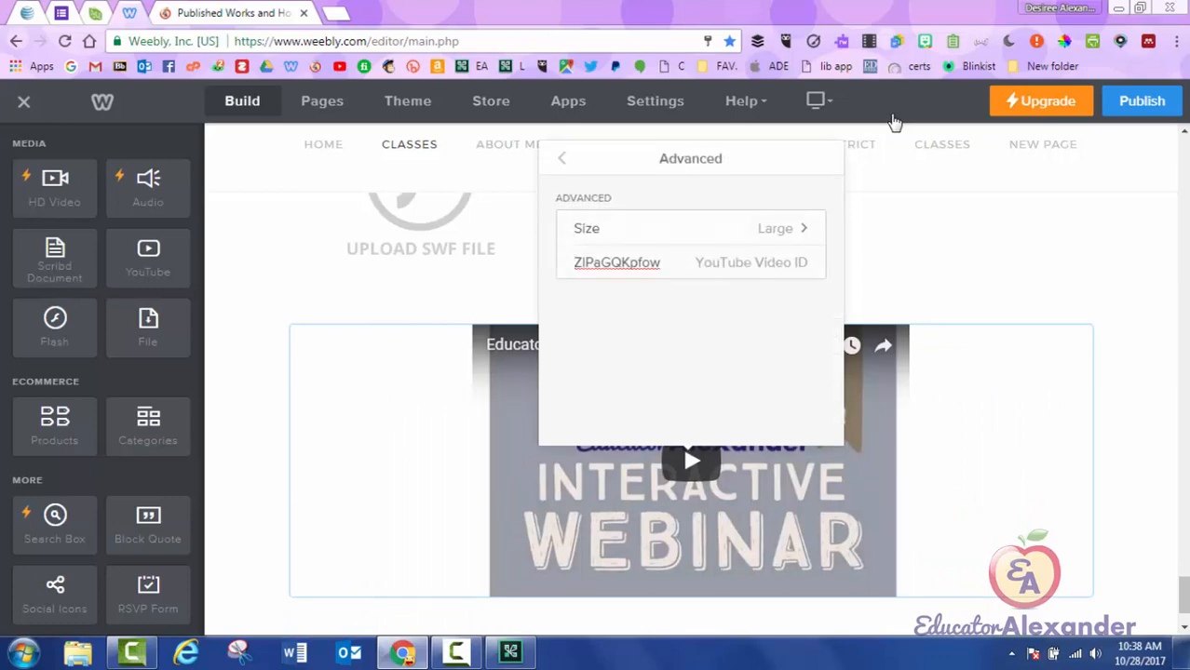
pyautogui.click(562, 158)
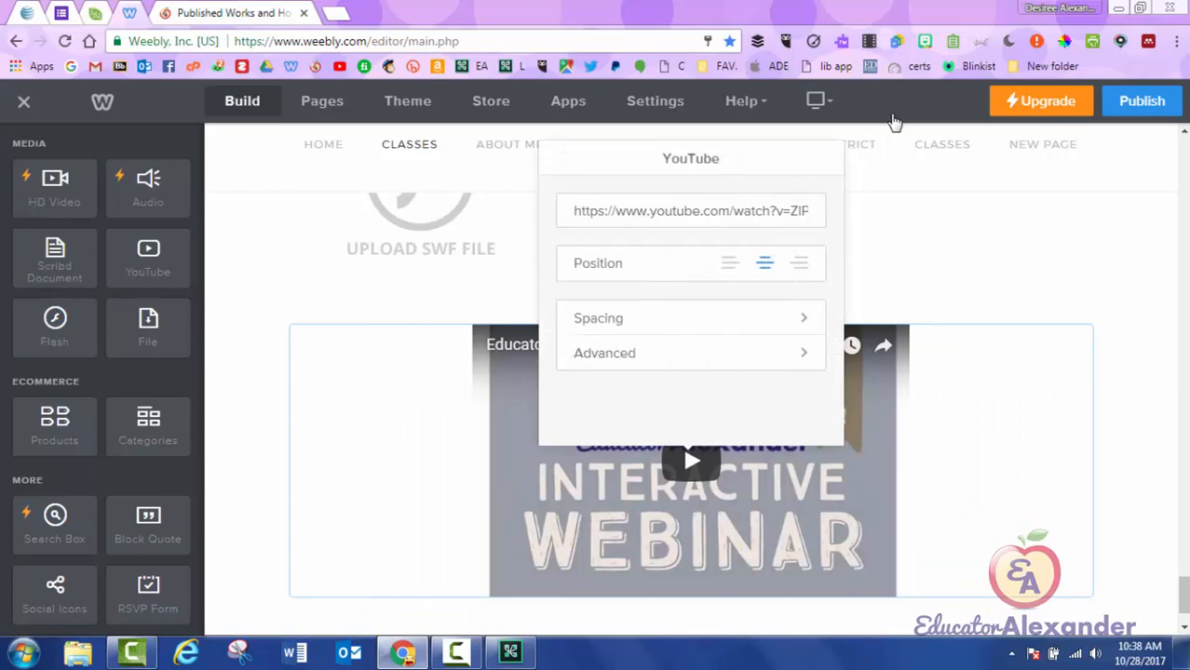
# Center the webinar video after trying right and left alignment.
pyautogui.click(798, 263)
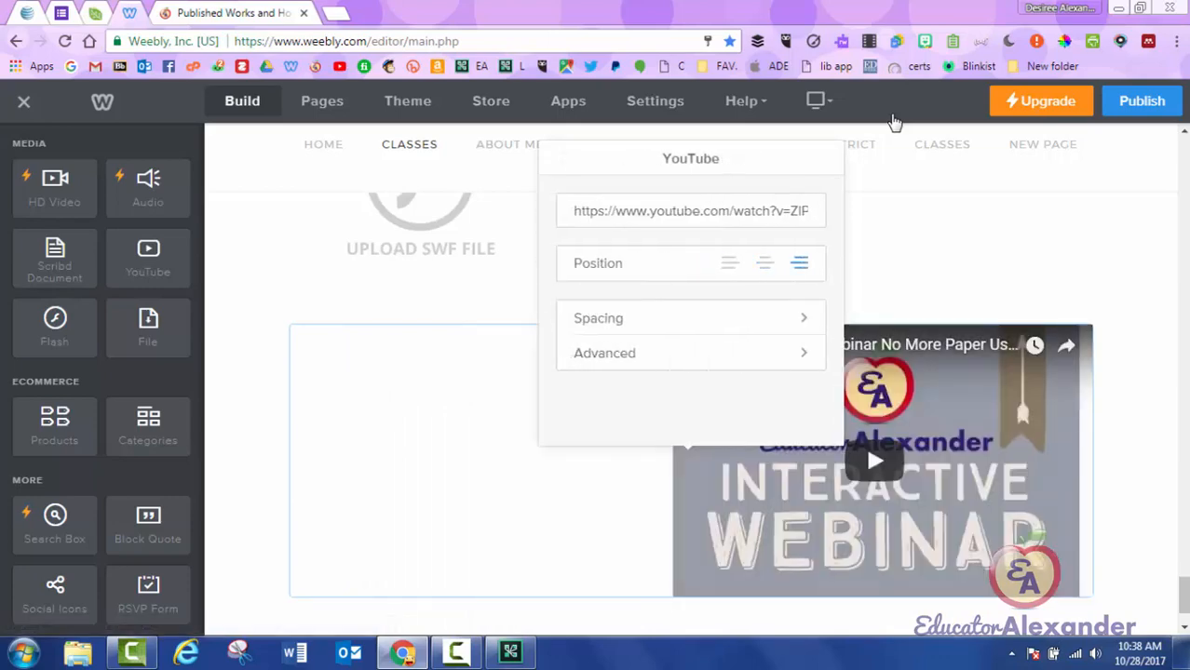
pyautogui.click(730, 262)
pyautogui.click(764, 263)
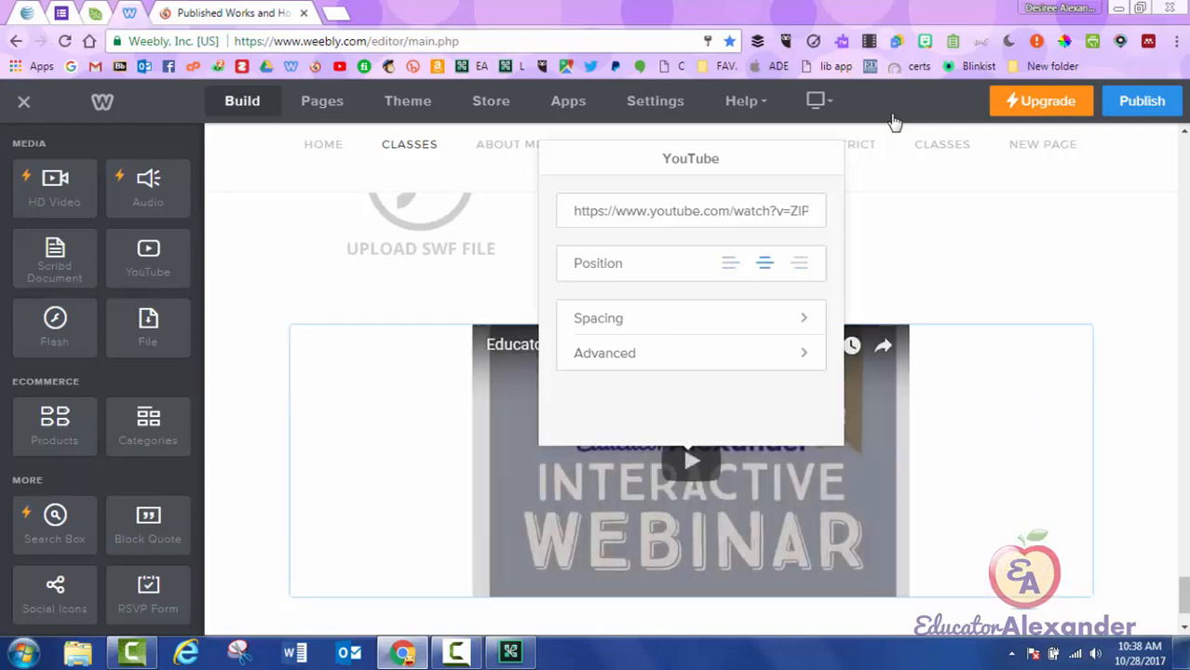
# Drop two YouTube blocks to the right of the webinar video for a row of three, then publish.
pyautogui.click(978, 400)
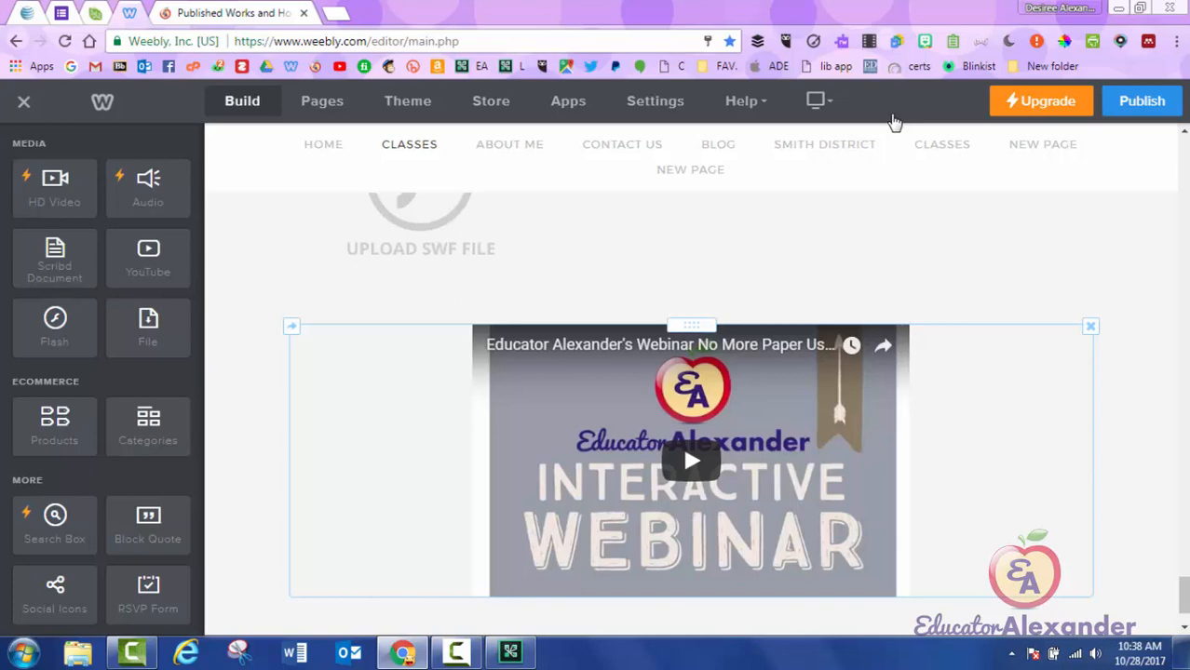
pyautogui.scroll(-1, 894, 122)
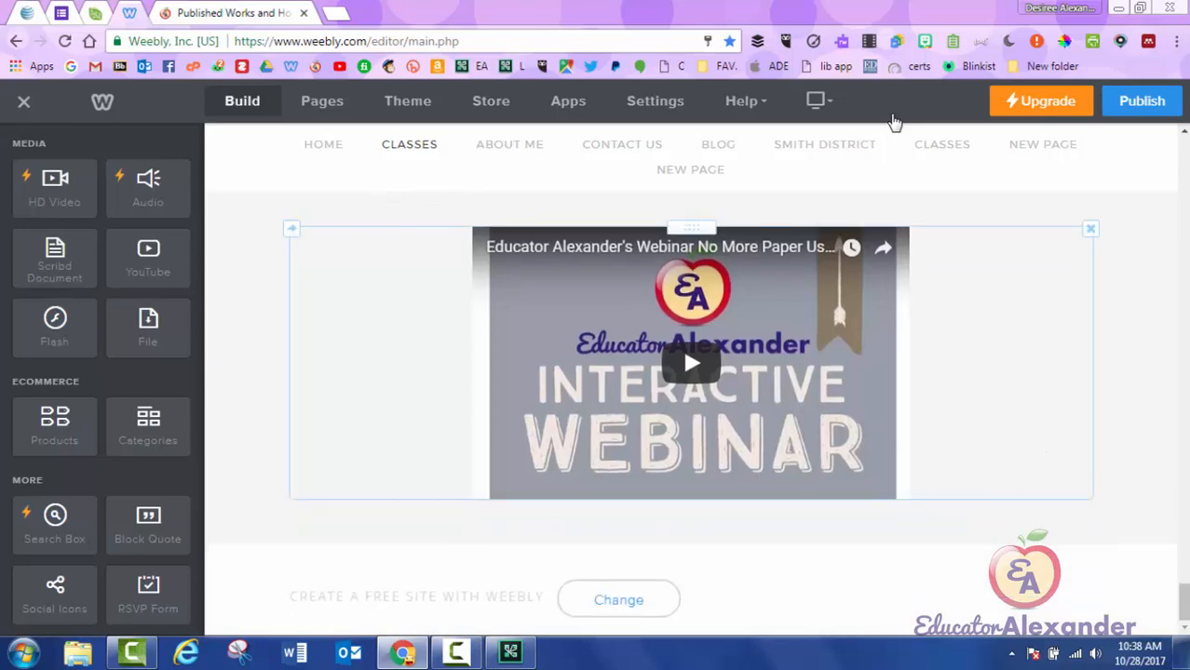
pyautogui.moveTo(148, 259); pyautogui.dragTo(1119, 366)
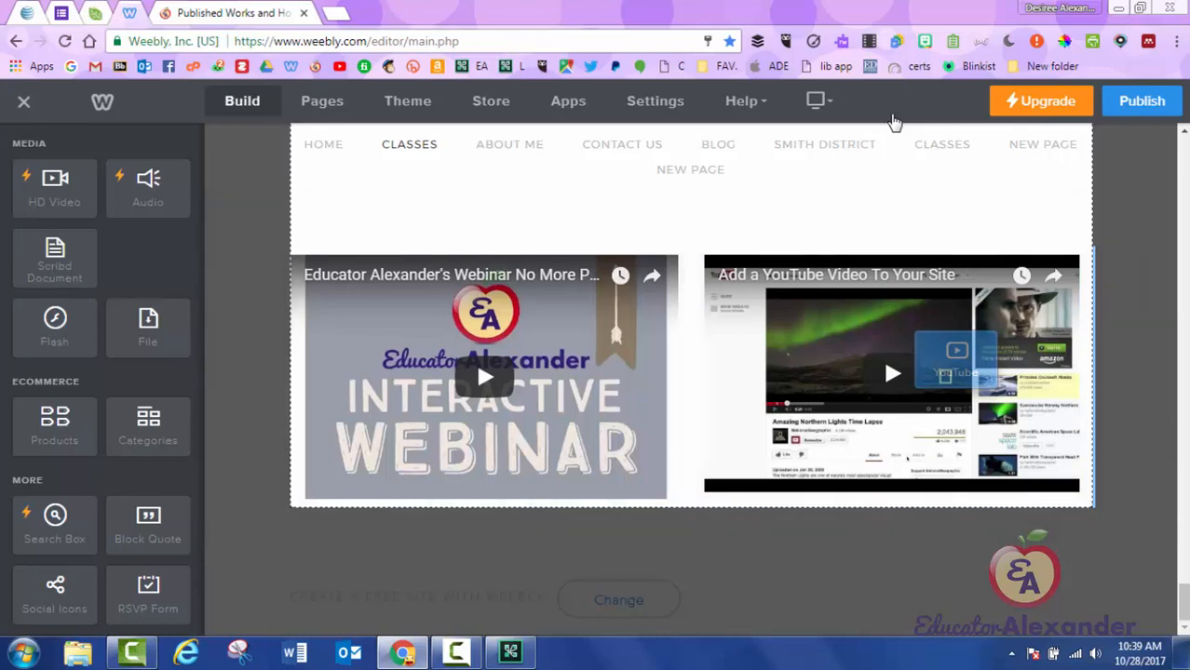
pyautogui.moveTo(956, 359); pyautogui.dragTo(1073, 373)
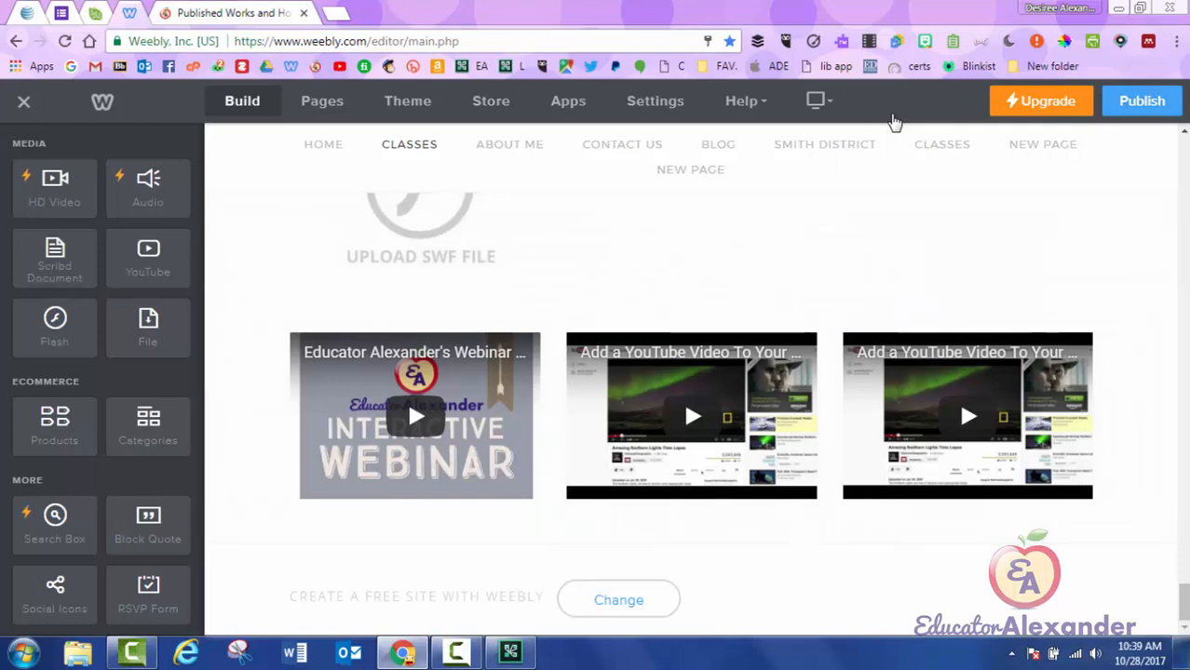
pyautogui.click(1141, 101)
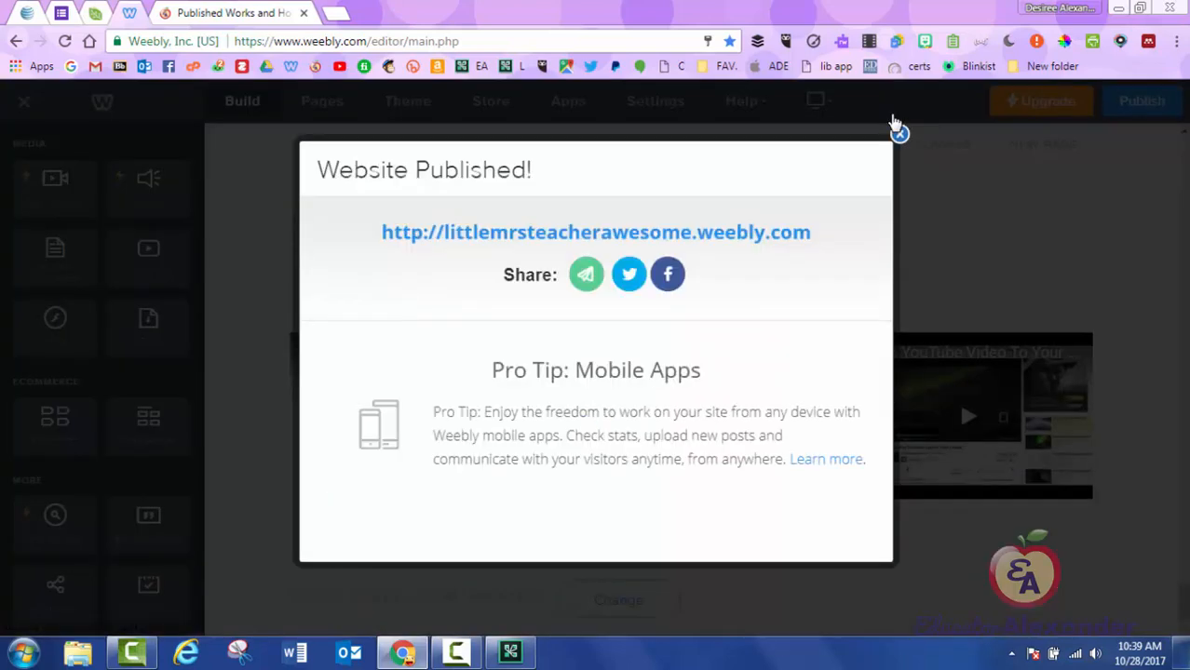
# Dismiss the confirmation, close the extra tab, publish again and open the live site.
pyautogui.click(894, 123)
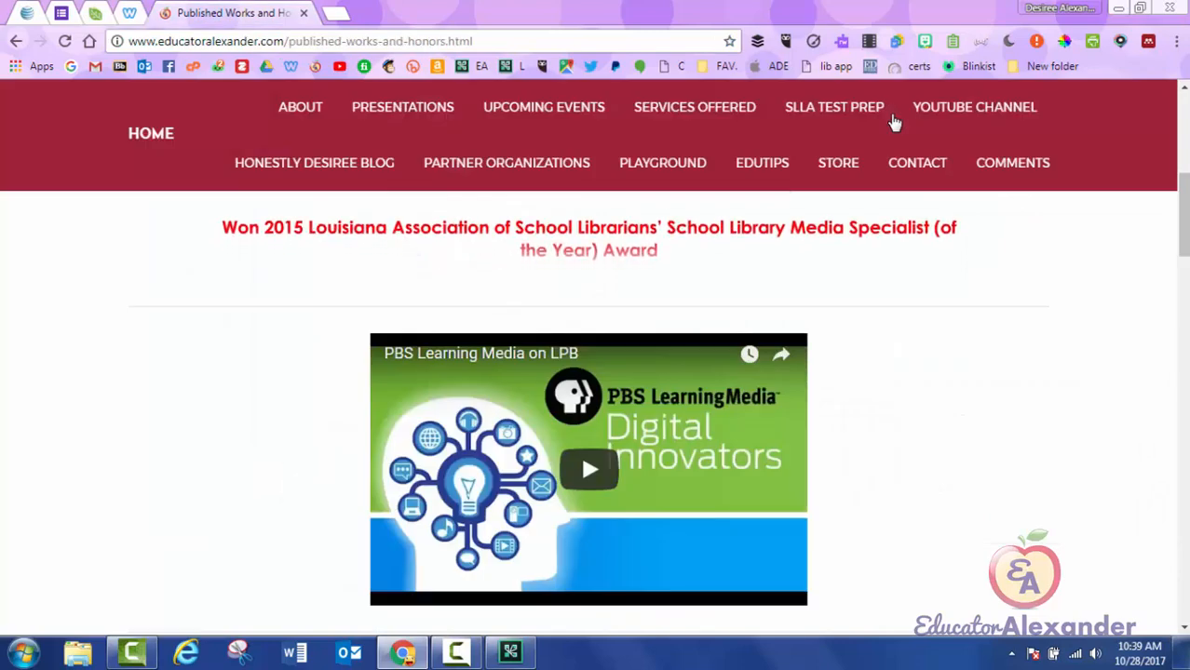
pyautogui.hotkey('ctrl', 'w')
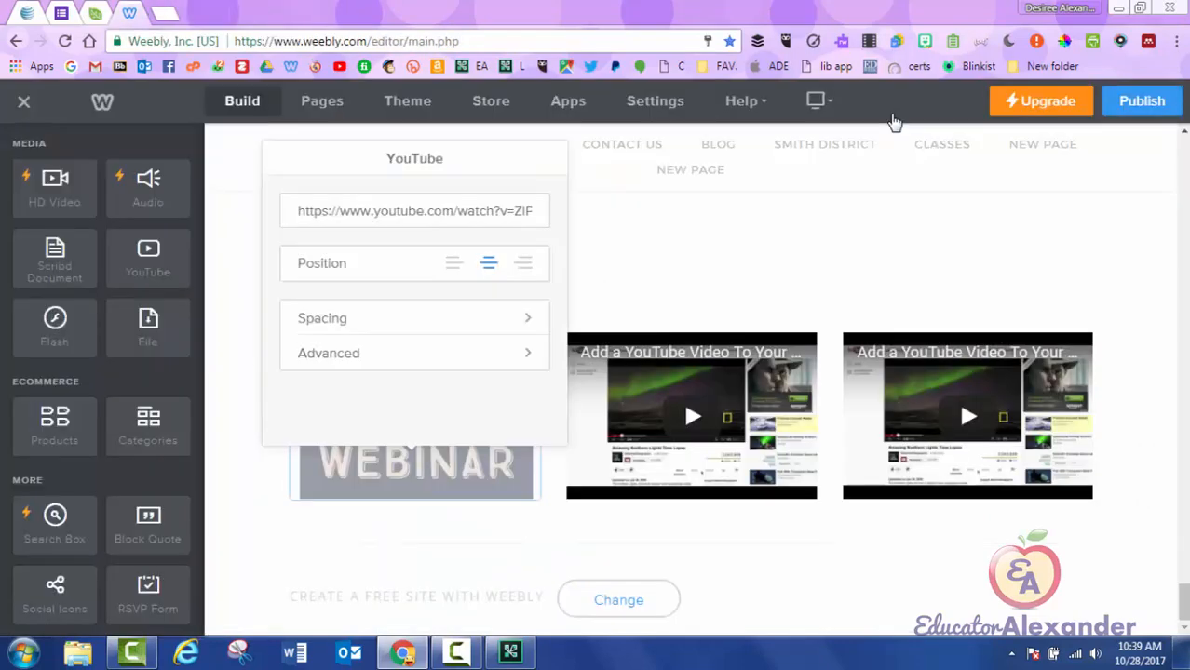
pyautogui.click(1141, 101)
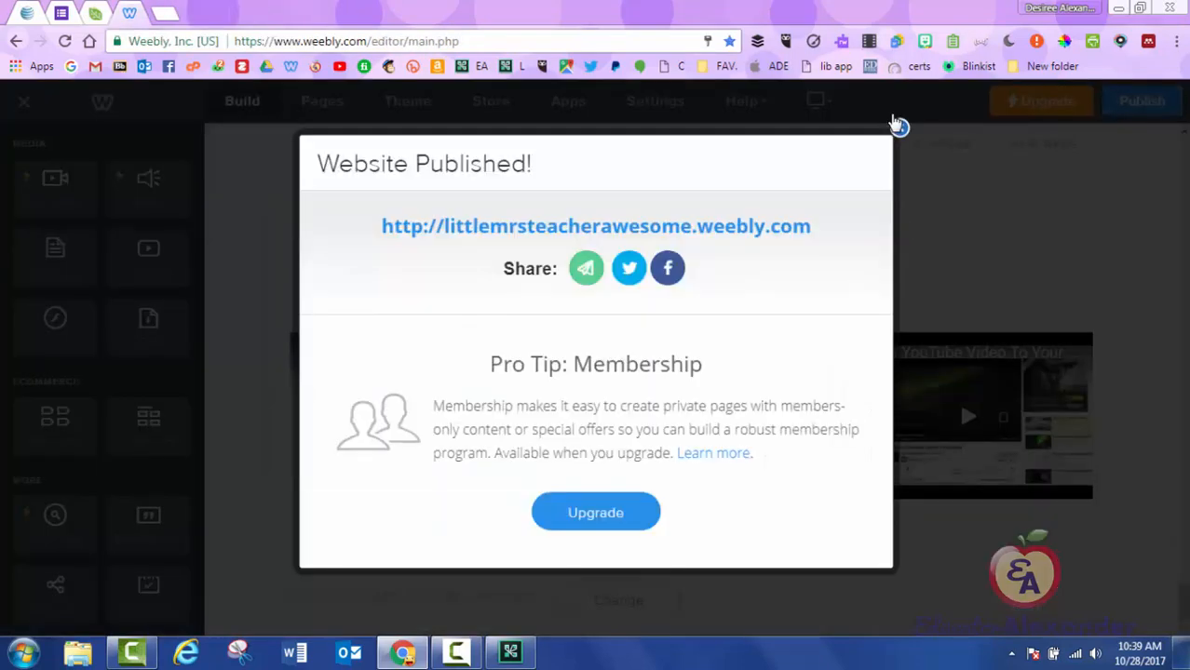
pyautogui.click(596, 227)
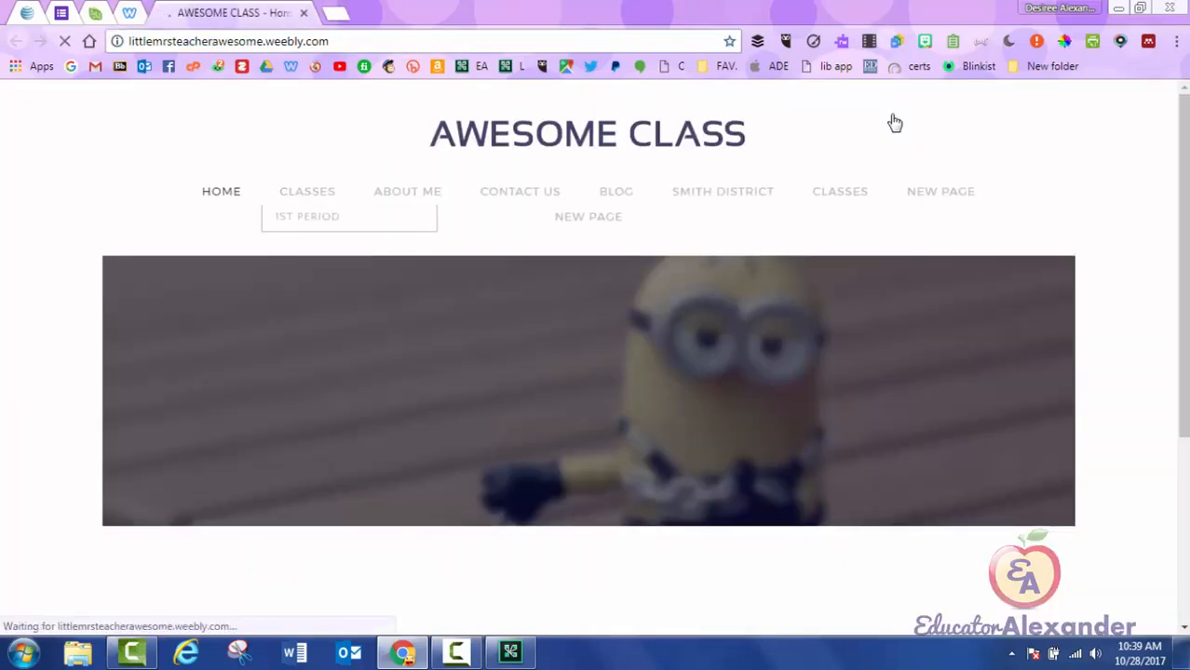
# On the live Classes page, play, pause and full-screen the webinar video, then close the tab.
pyautogui.click(307, 192)
pyautogui.scroll(-20, 596, 373)
pyautogui.scroll(-20, 595, 373)
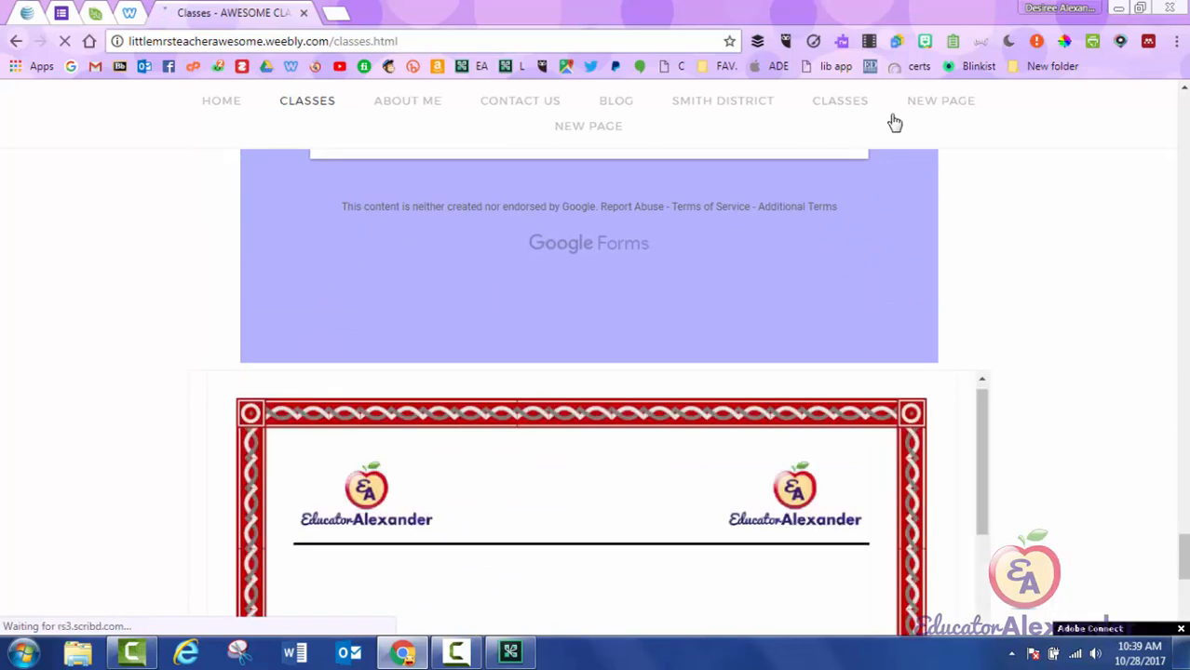
pyautogui.scroll(-5, 895, 122)
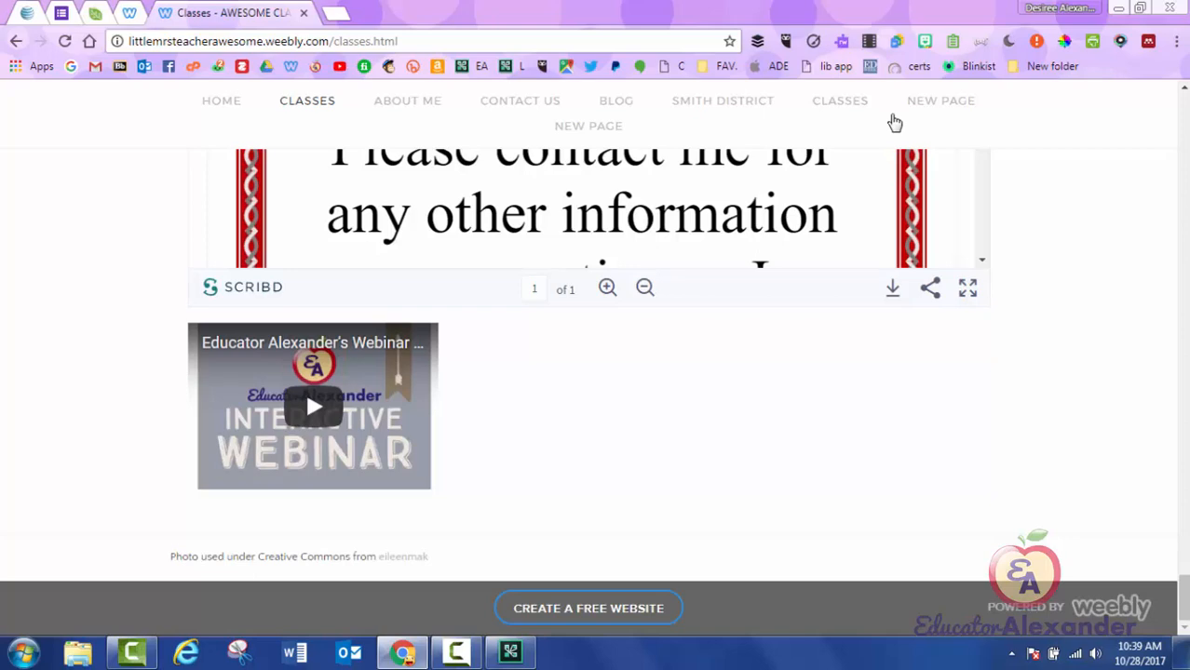
pyautogui.click(314, 407)
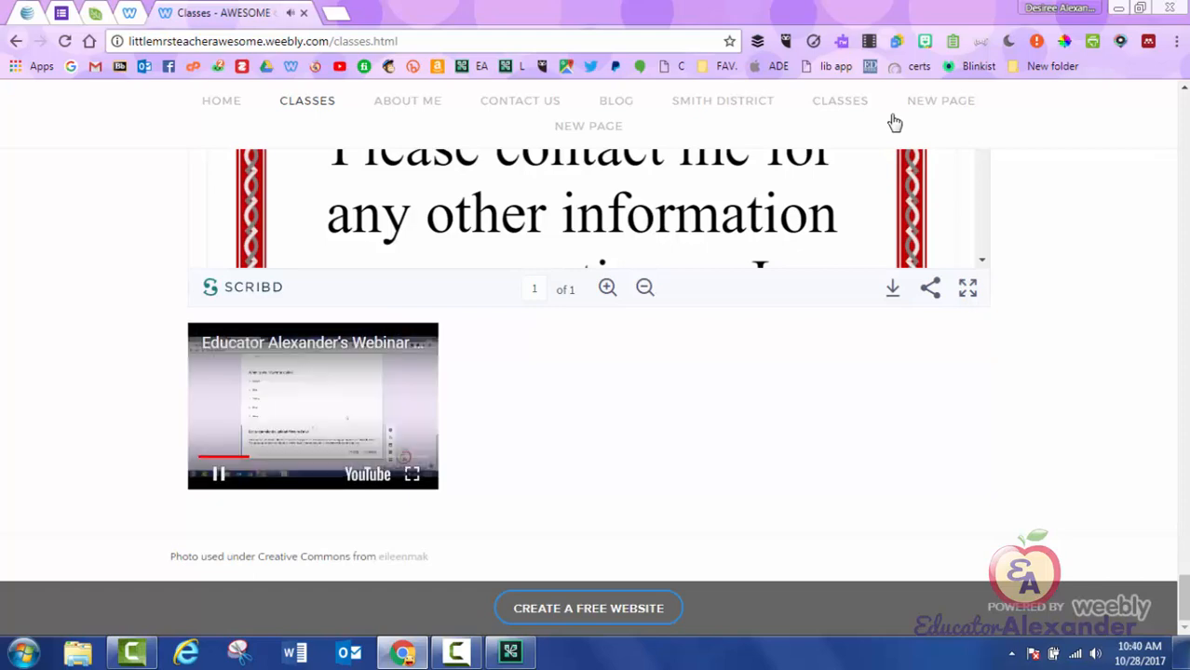
pyautogui.click(219, 474)
pyautogui.click(412, 474)
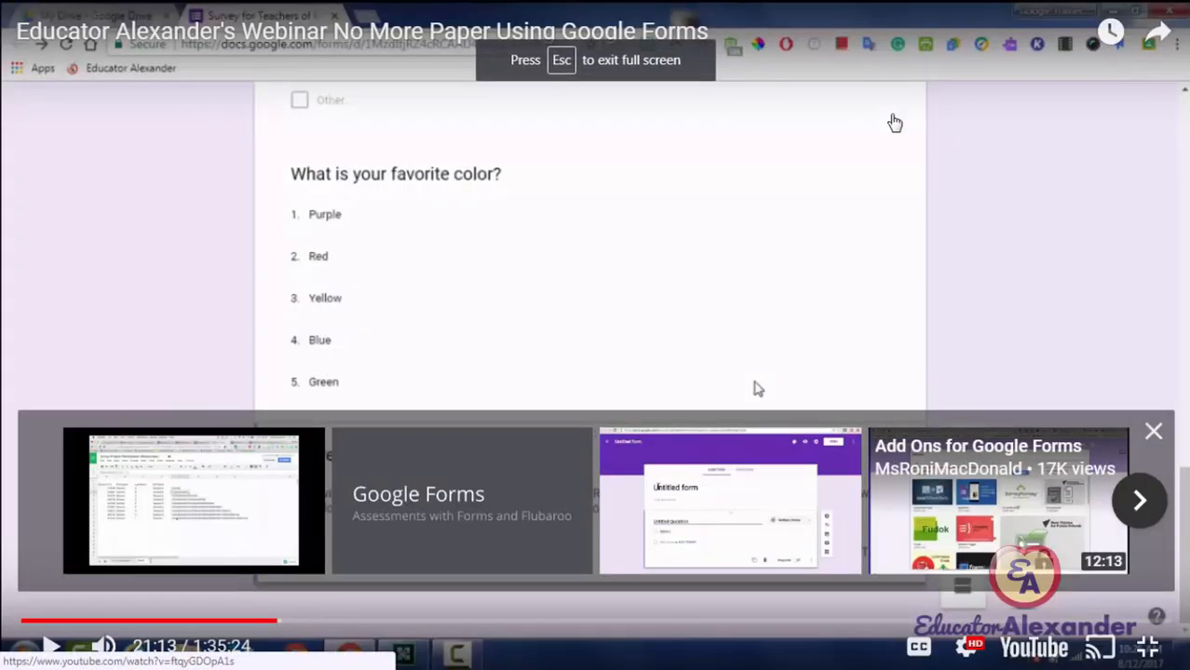
pyautogui.click(1147, 647)
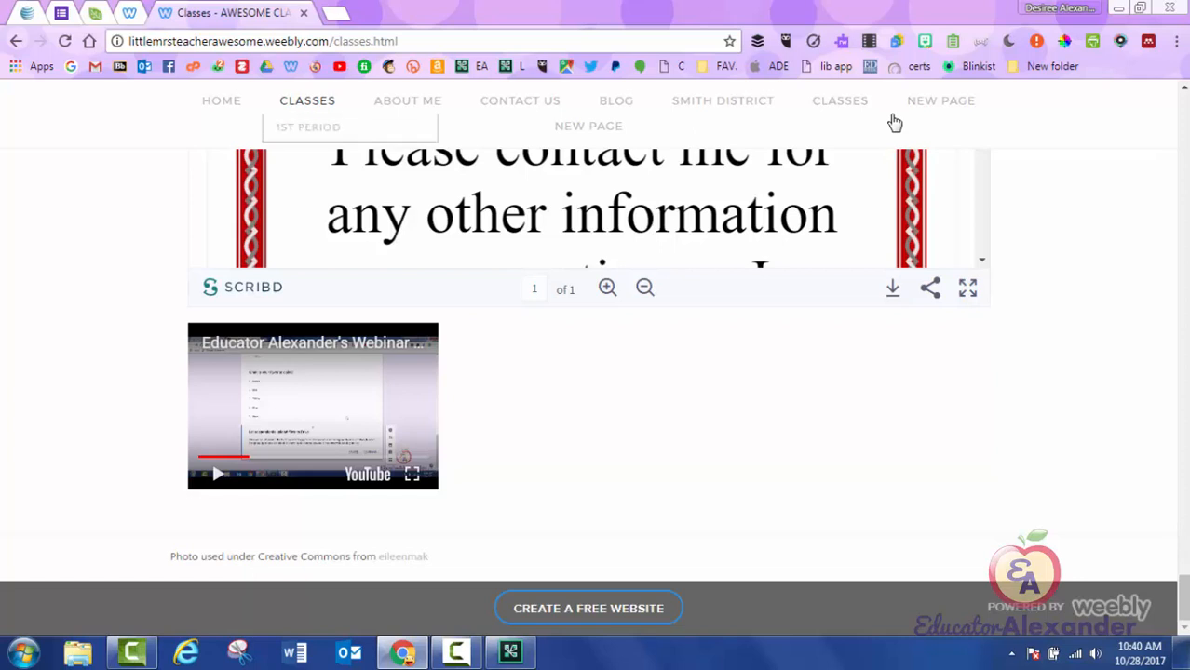
pyautogui.hotkey('ctrl', 'w')
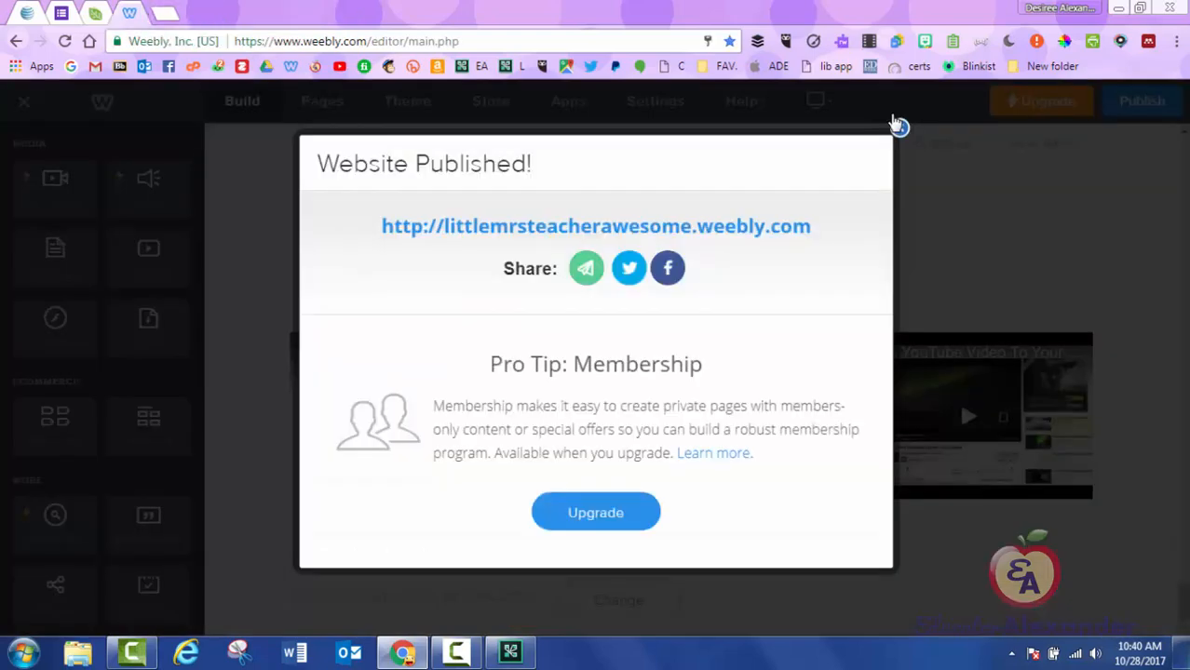
# Add a text block under the webinar video reading 'Click the s;fhsa;kjfas'.
pyautogui.click(898, 126)
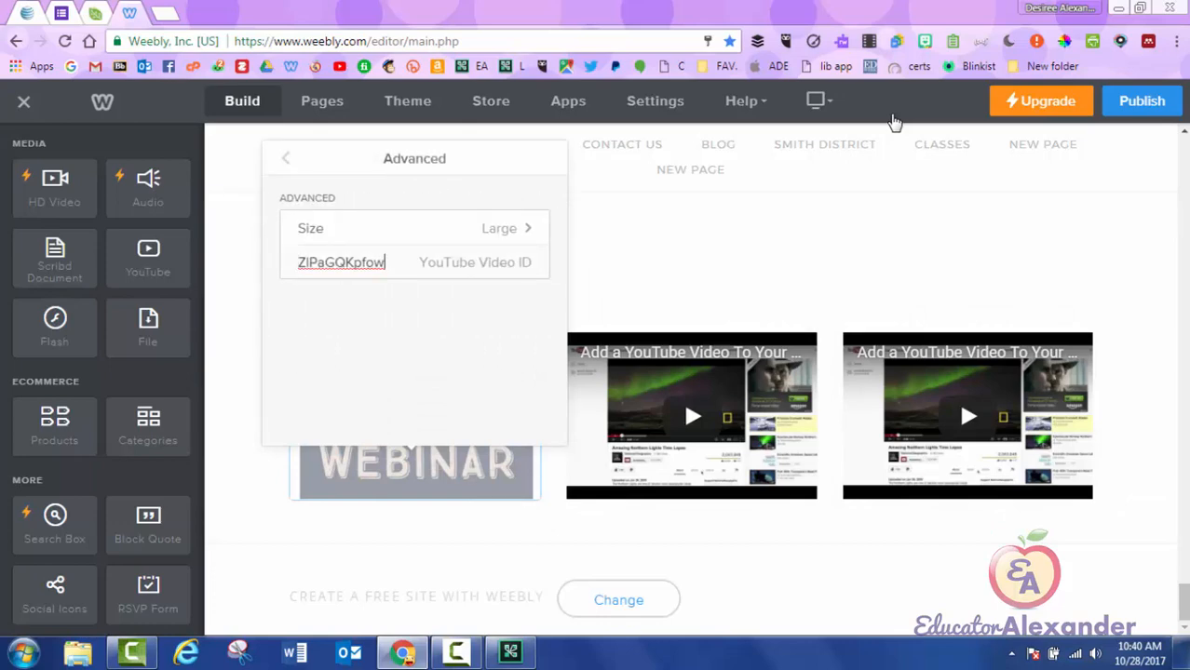
pyautogui.click(286, 158)
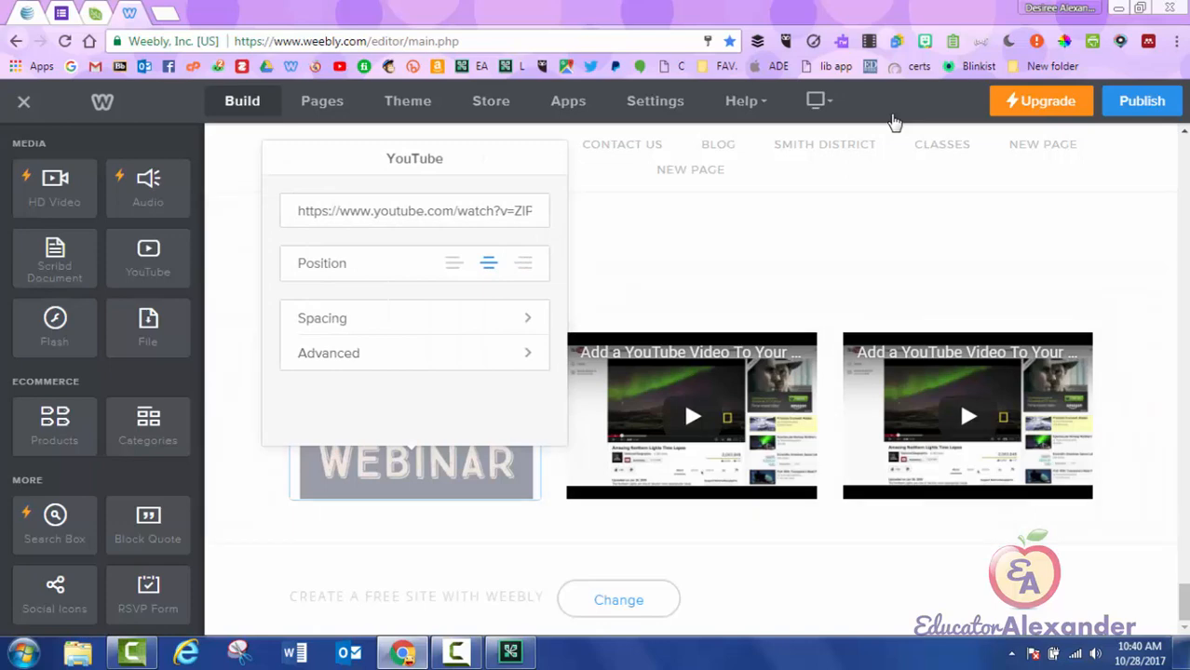
pyautogui.click(689, 261)
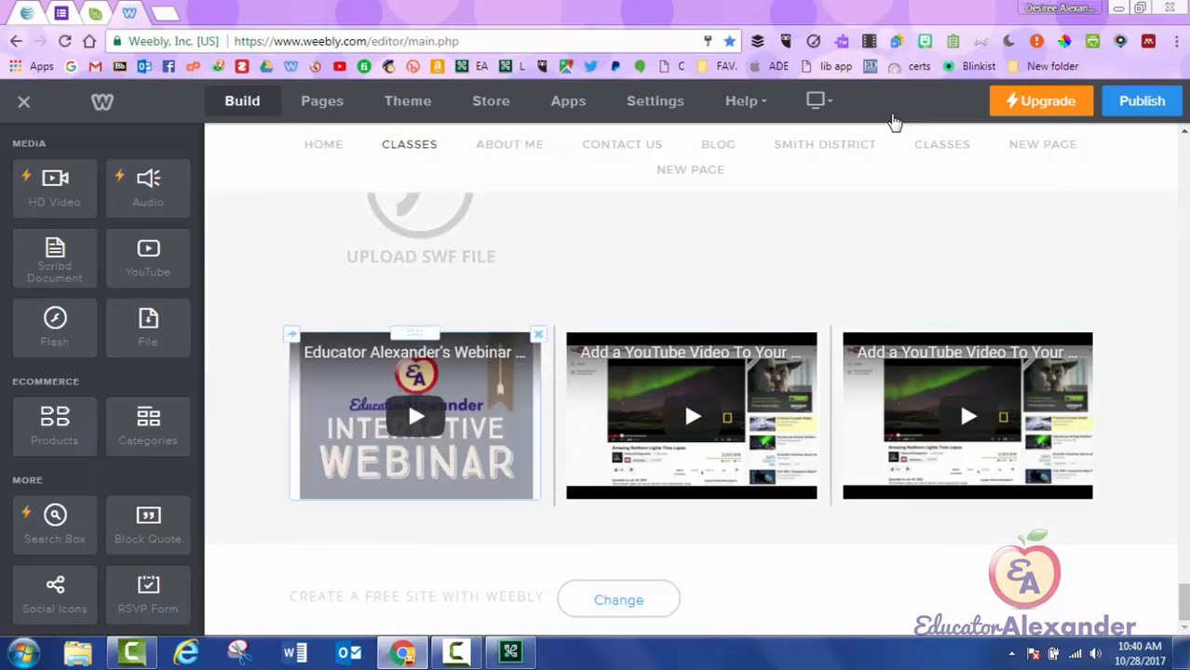
pyautogui.scroll(6, 102, 372)
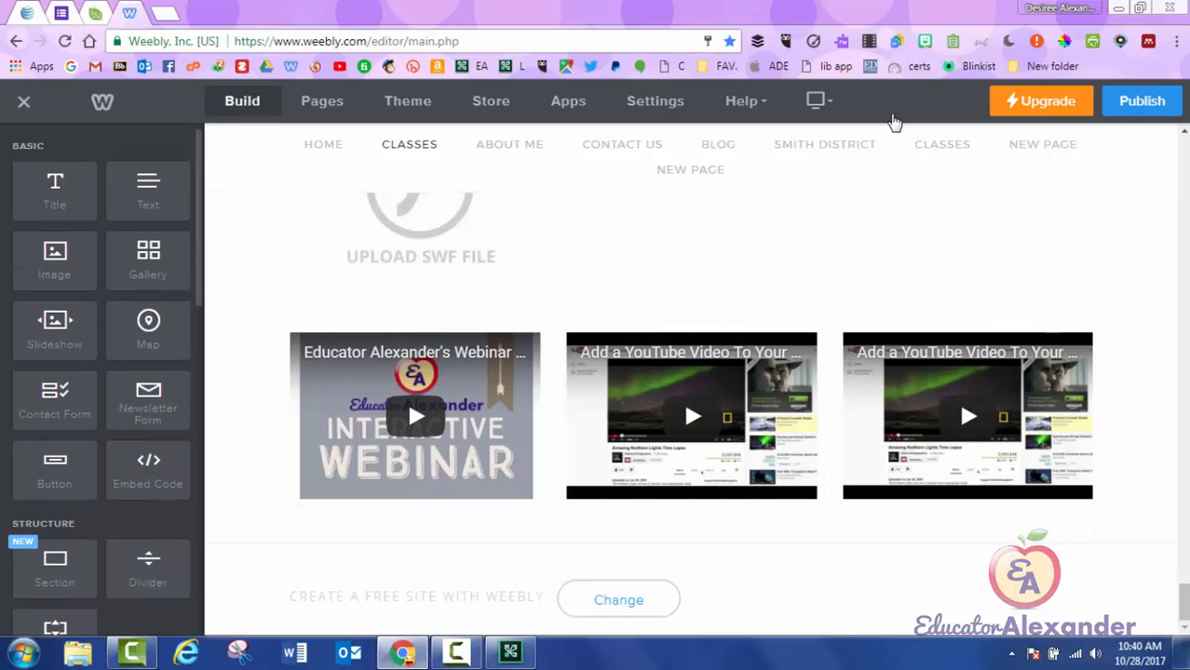
pyautogui.moveTo(148, 189)
pyautogui.mouseDown()
pyautogui.moveTo(373, 451)
pyautogui.moveTo(366, 480)
pyautogui.moveTo(377, 480)
pyautogui.moveTo(354, 479)
pyautogui.moveTo(444, 479)
pyautogui.moveTo(452, 400)
pyautogui.moveTo(480, 475)
pyautogui.moveTo(667, 558)
pyautogui.moveTo(837, 538)
pyautogui.moveTo(380, 518)
pyautogui.moveTo(589, 510)
pyautogui.moveTo(638, 489)
pyautogui.moveTo(852, 512)
pyautogui.moveTo(462, 484)
pyautogui.mouseUp()
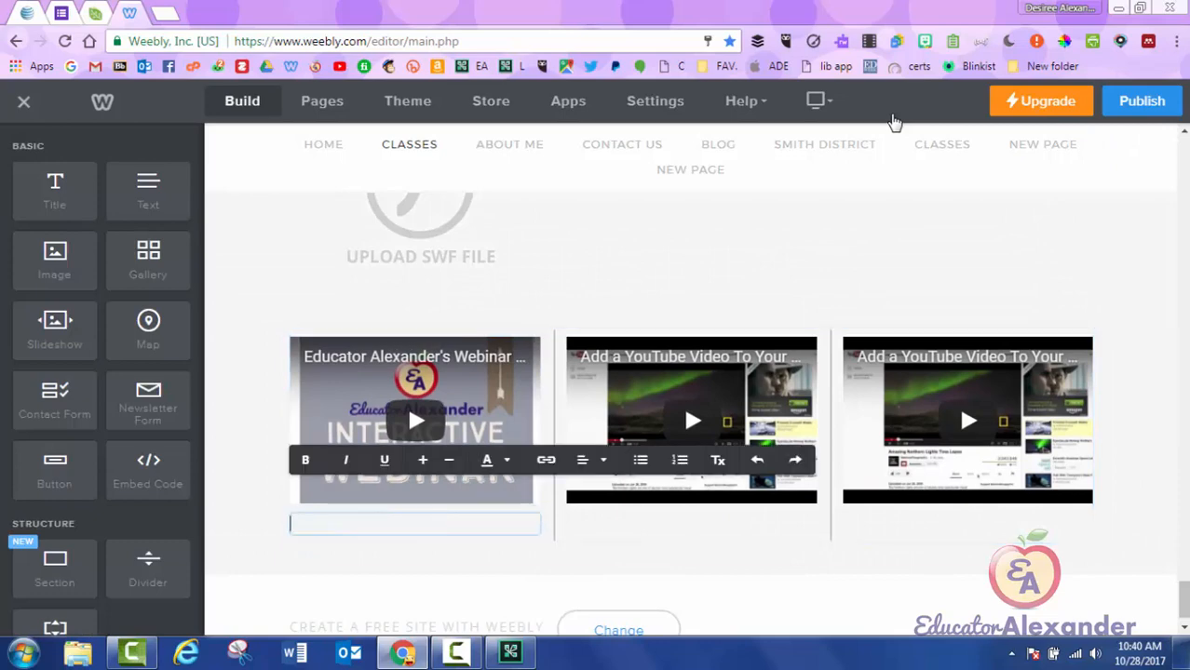
pyautogui.write('Click the s;fhsa;kjfas')
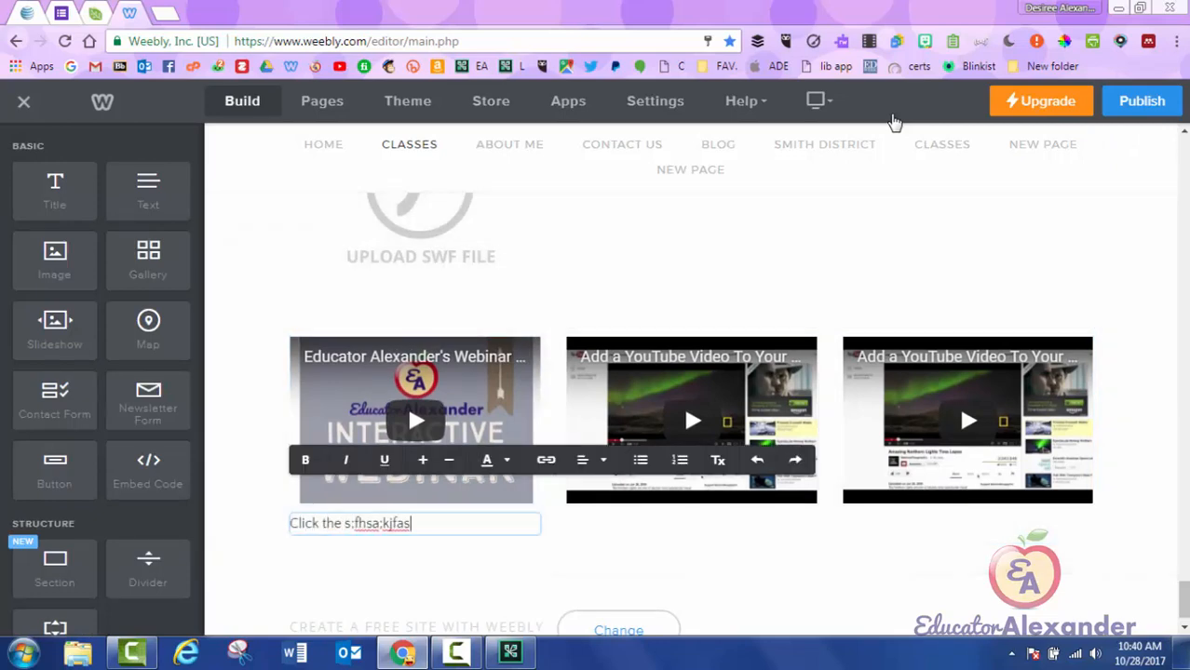
pyautogui.click(894, 122)
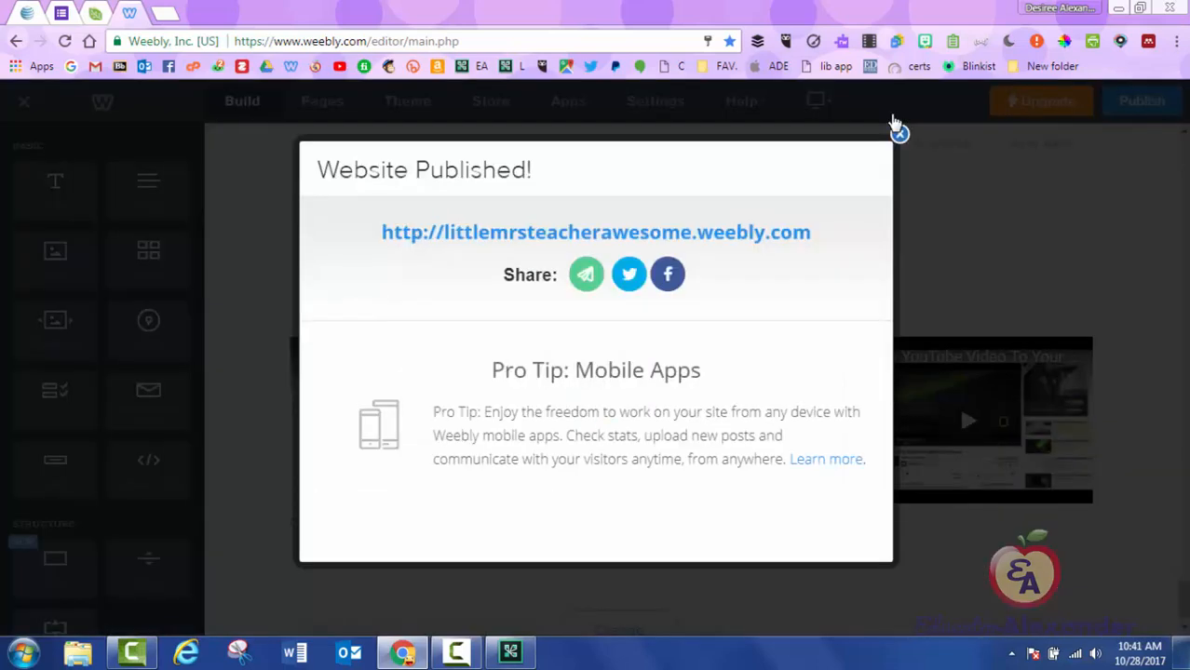
# Open the live site, scroll to the new caption, then close the tab and confirmation.
pyautogui.click(594, 232)
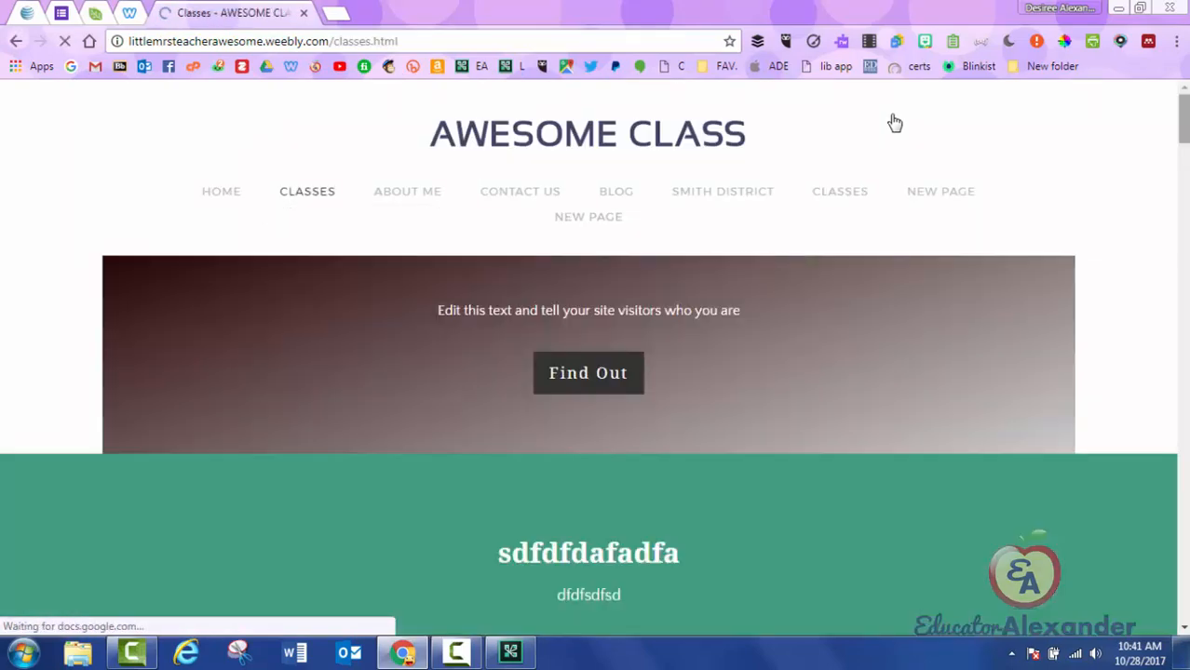
pyautogui.moveTo(1183, 117); pyautogui.dragTo(1184, 556)
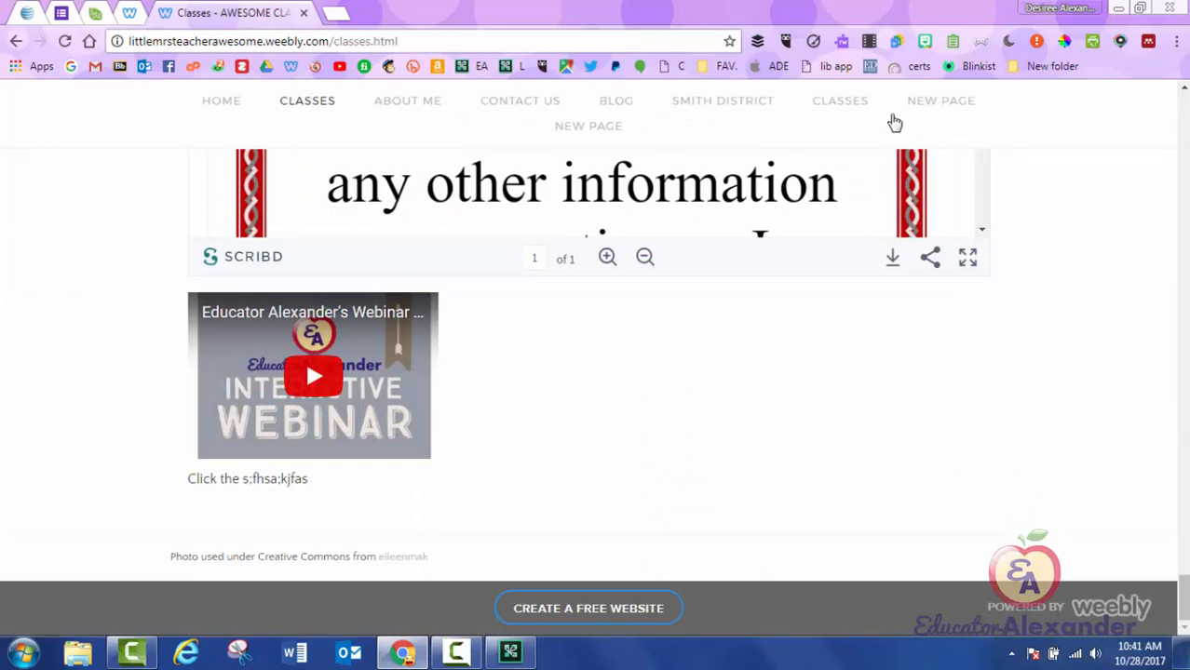
pyautogui.click(303, 12)
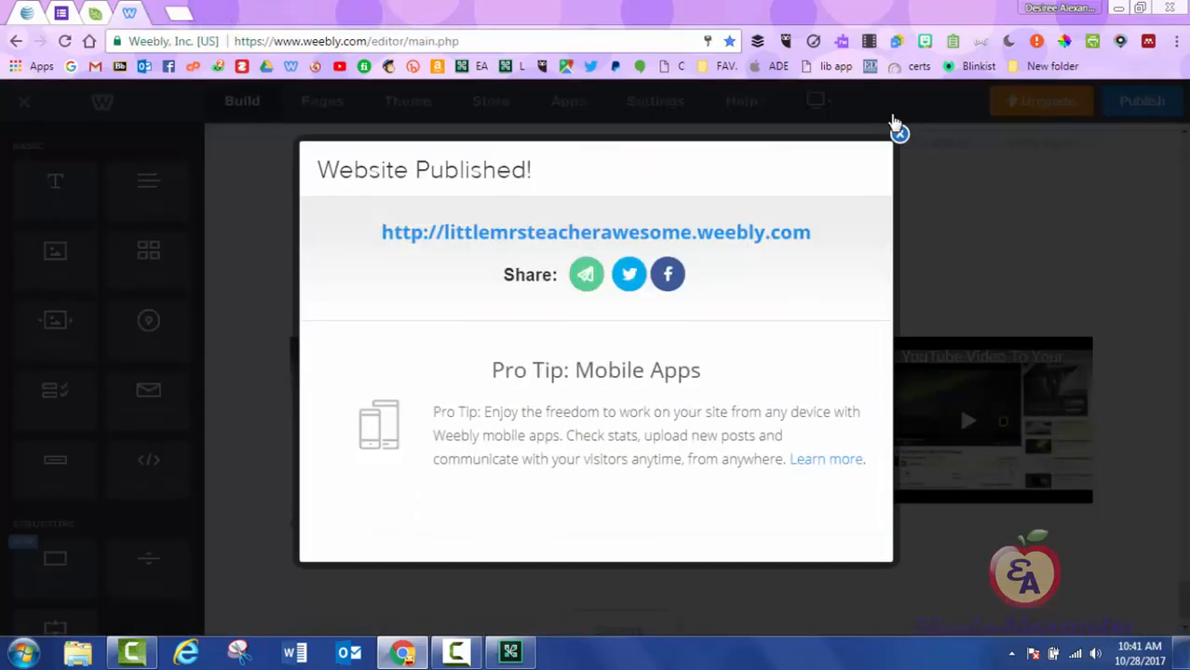
pyautogui.click(898, 131)
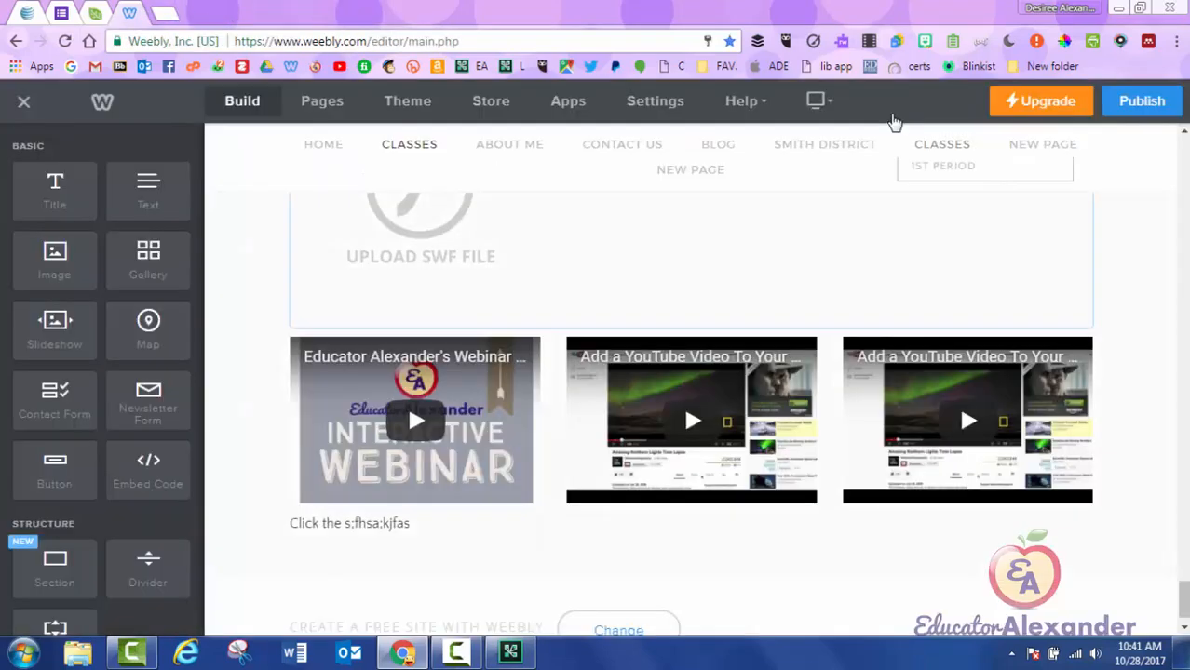
pyautogui.scroll(-4, 103, 380)
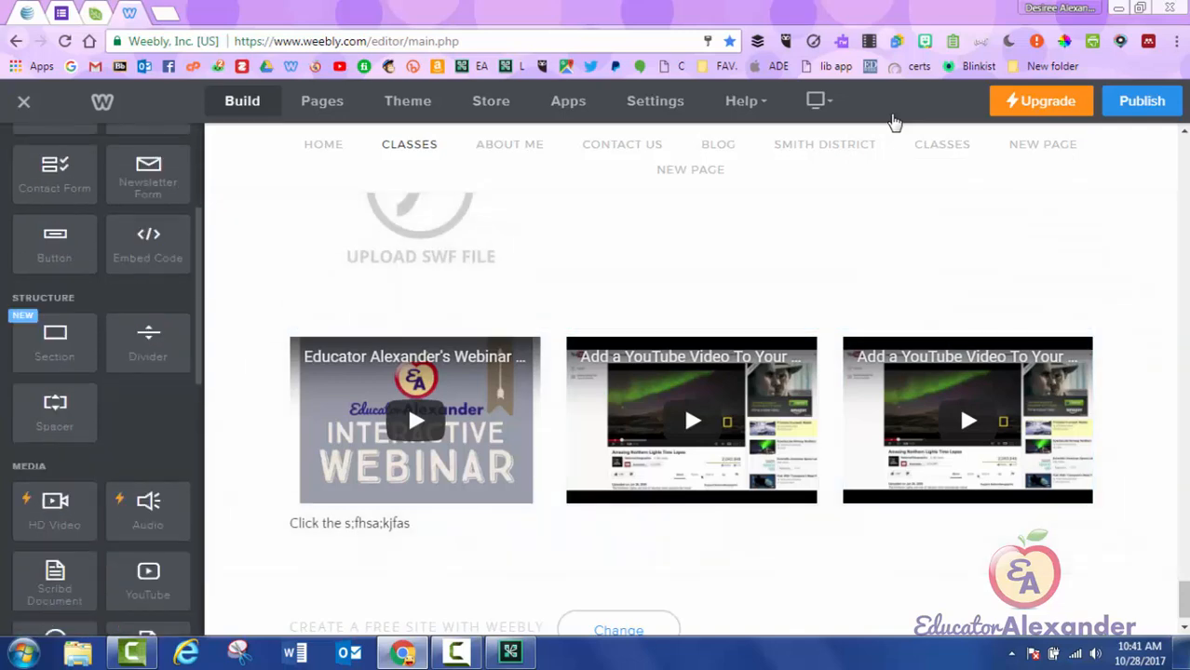
pyautogui.scroll(-2, 102, 380)
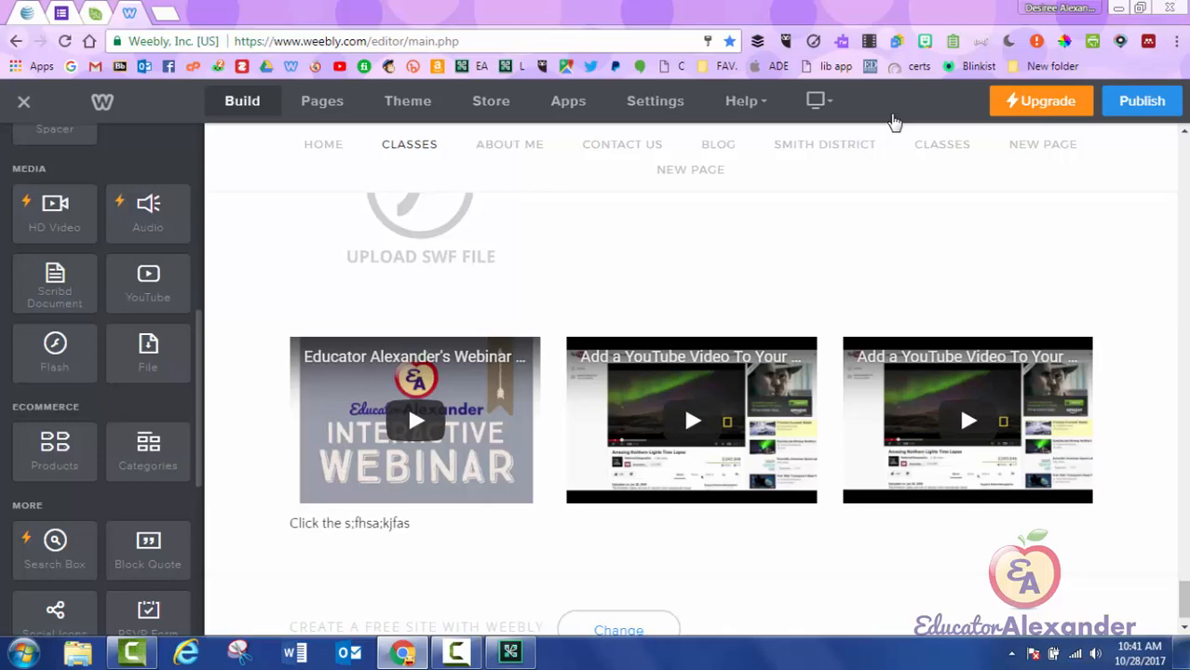
pyautogui.scroll(10, 891, 122)
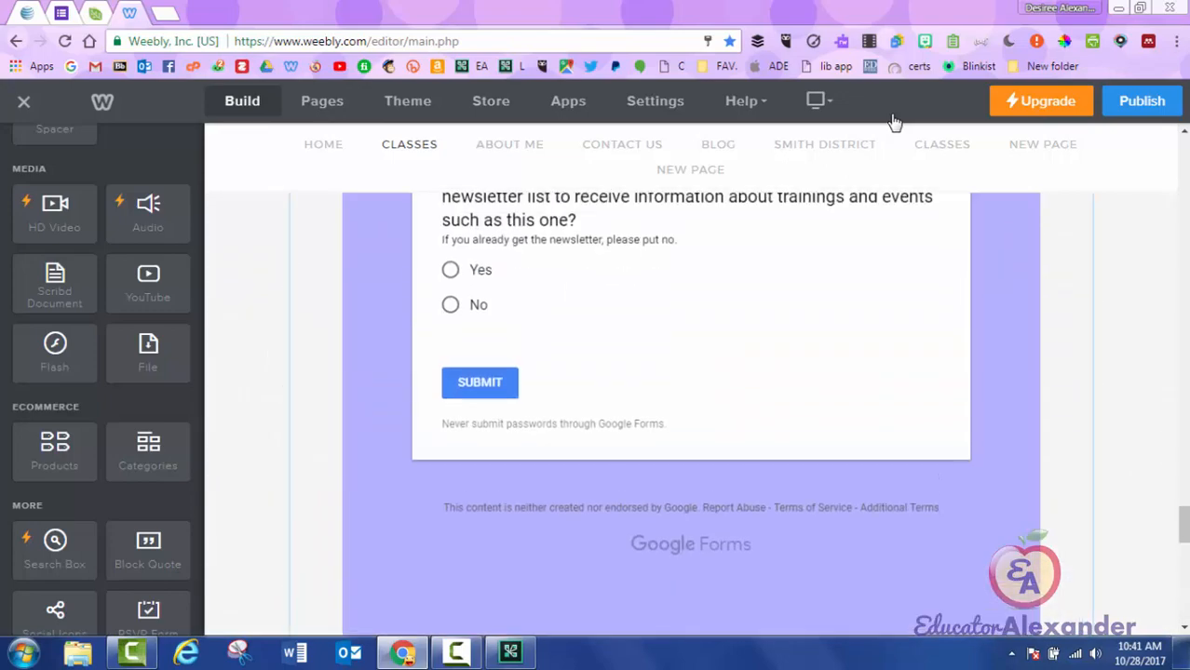
pyautogui.scroll(-10, 892, 121)
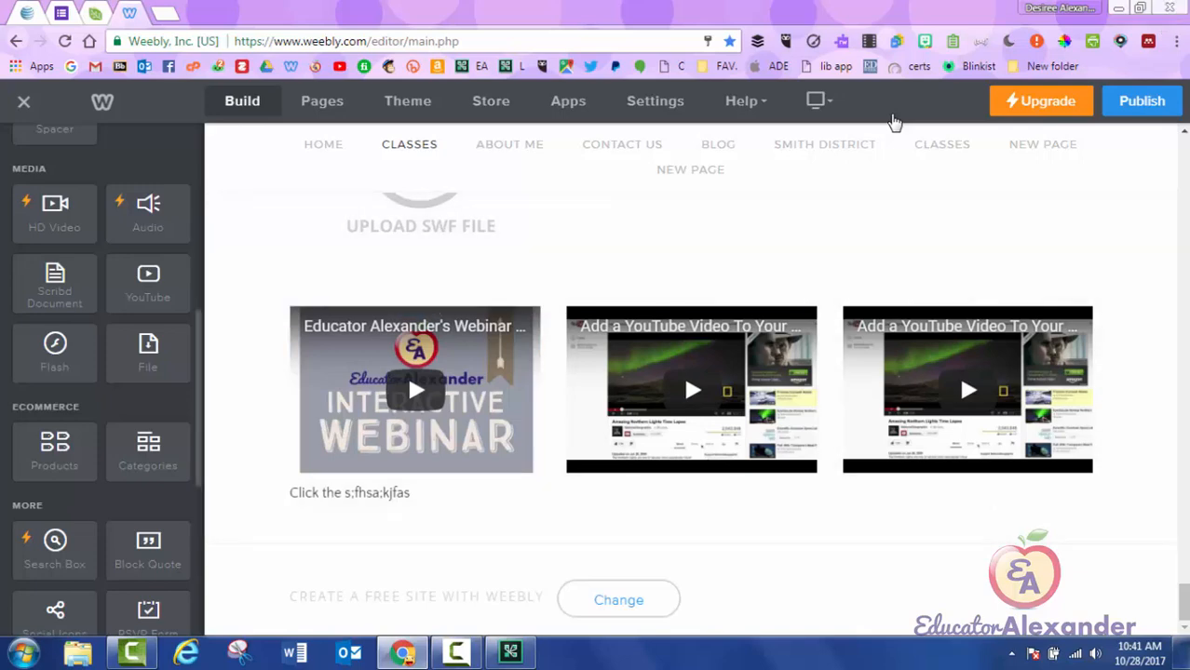
# Drop a File block below the class videos and upload the contact PDF from the computer.
pyautogui.moveTo(148, 353)
pyautogui.mouseDown()
pyautogui.moveTo(437, 511)
pyautogui.moveTo(556, 511)
pyautogui.mouseUp()
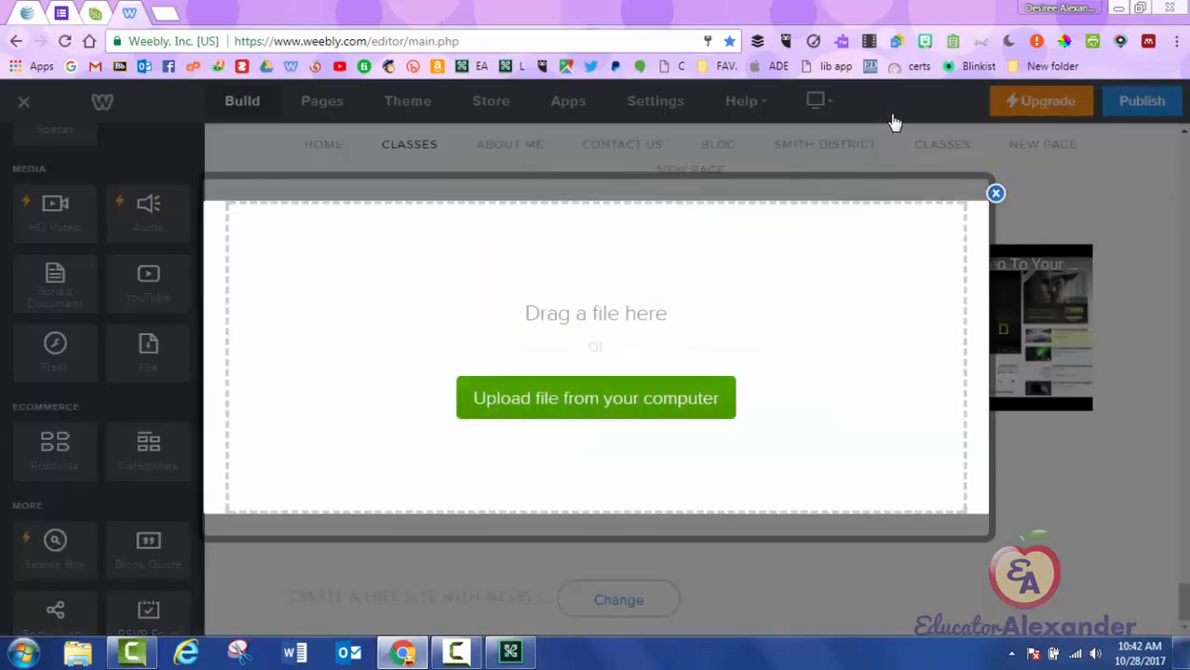
pyautogui.click(668, 388)
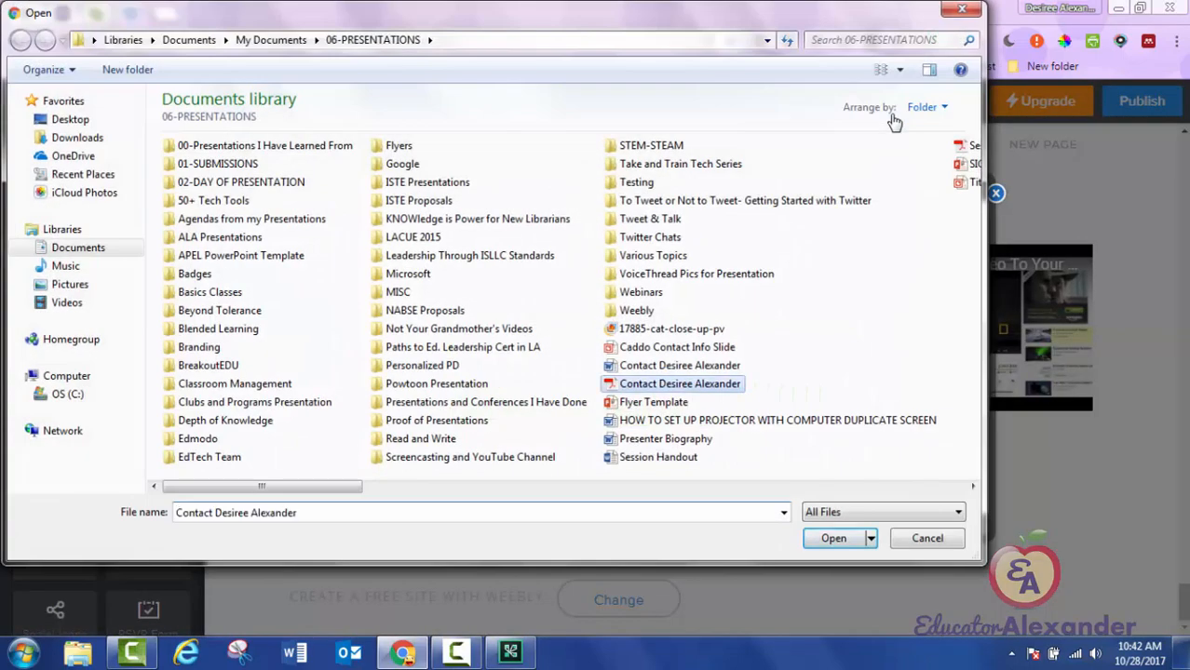
pyautogui.doubleClick(669, 386)
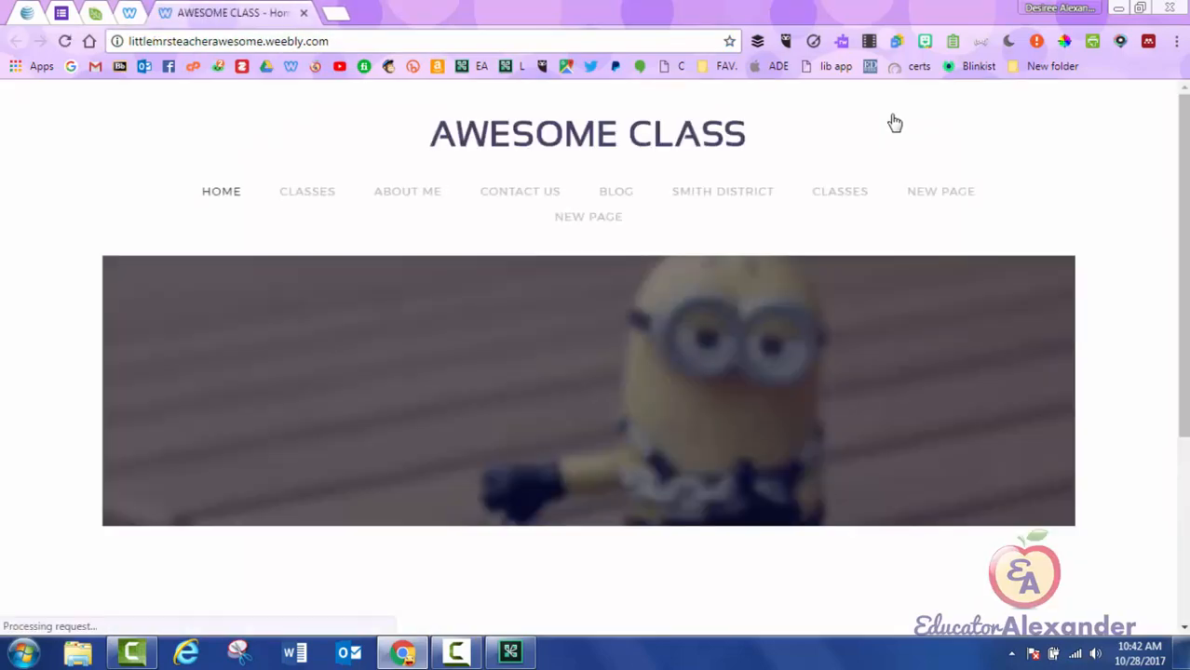
# On the live Classes page, open the contact PDF download to confirm it works, then close it.
pyautogui.click(307, 191)
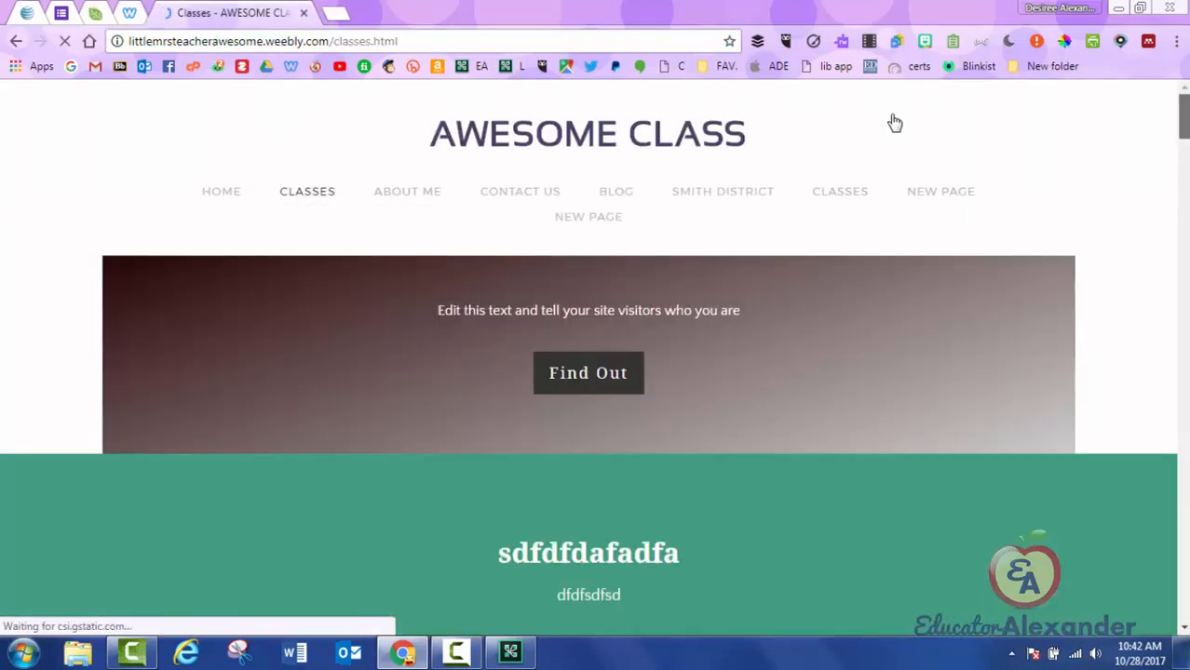
pyautogui.scroll(-15, 893, 123)
pyautogui.scroll(-15, 894, 123)
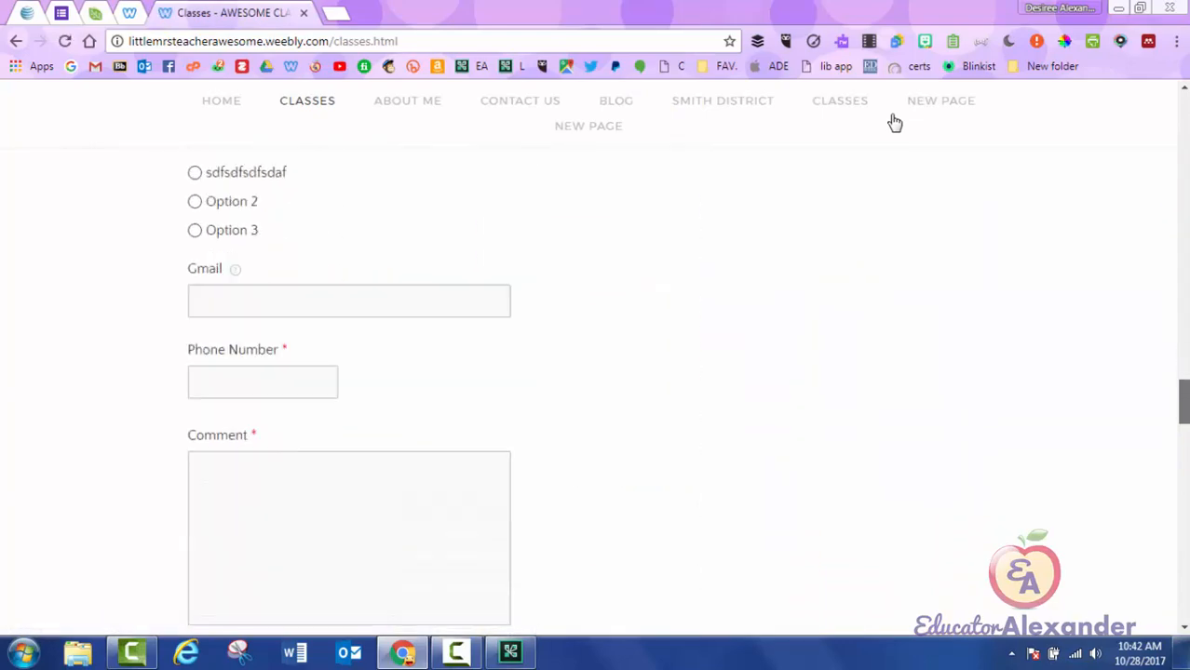
pyautogui.scroll(-6, 894, 123)
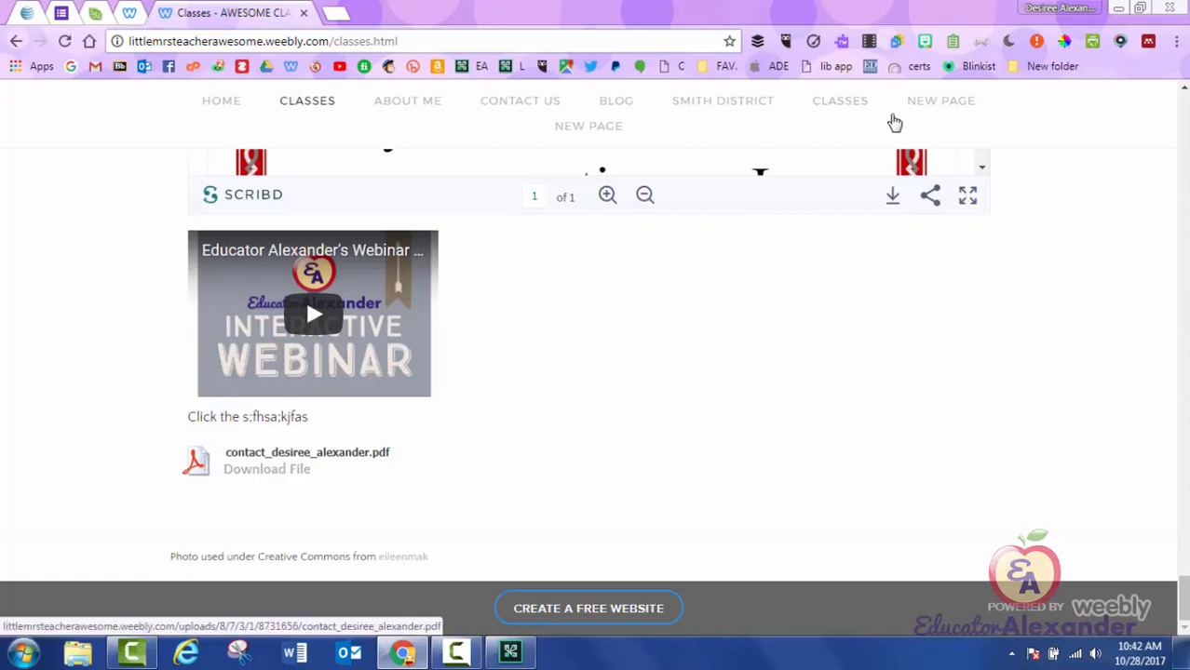
pyautogui.click(267, 468)
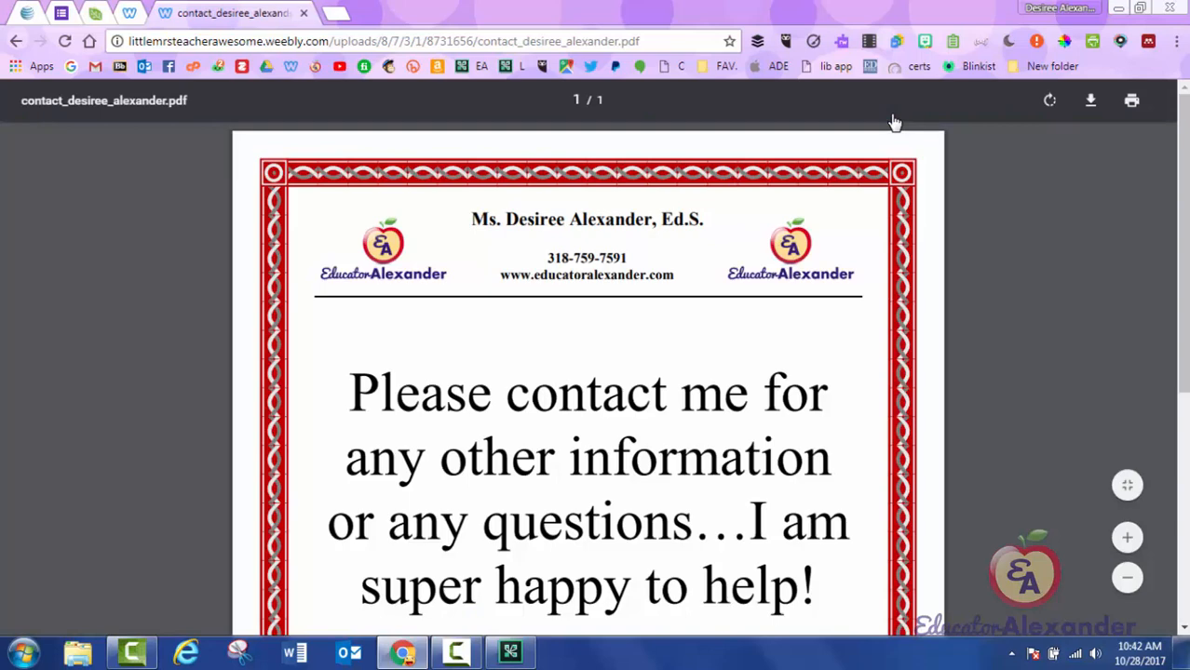
pyautogui.hotkey('ctrl', 'w')
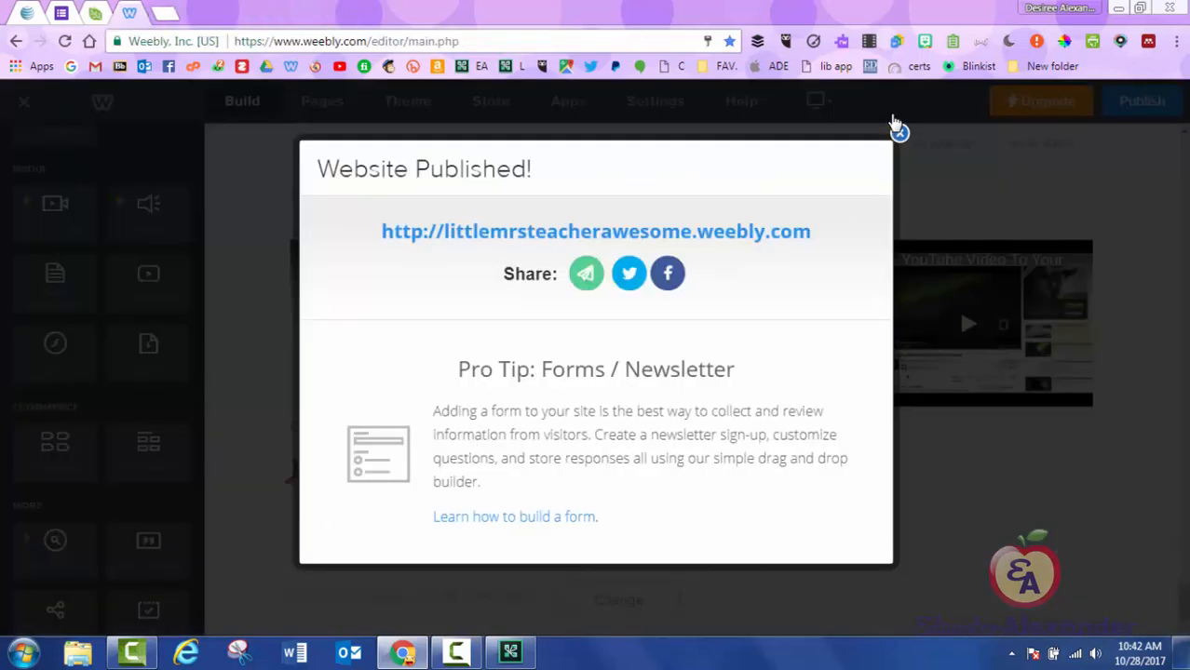
# Dismiss the Website Published notice and scroll through the sidebar elements.
pyautogui.click(896, 130)
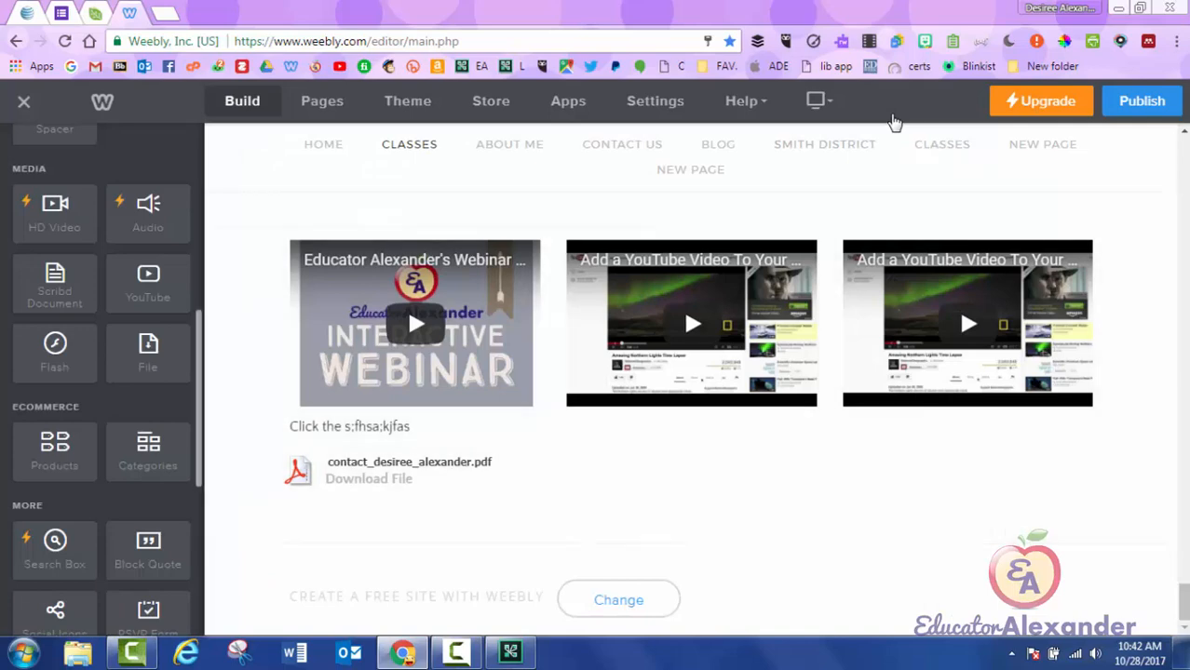
pyautogui.scroll(-3, 102, 380)
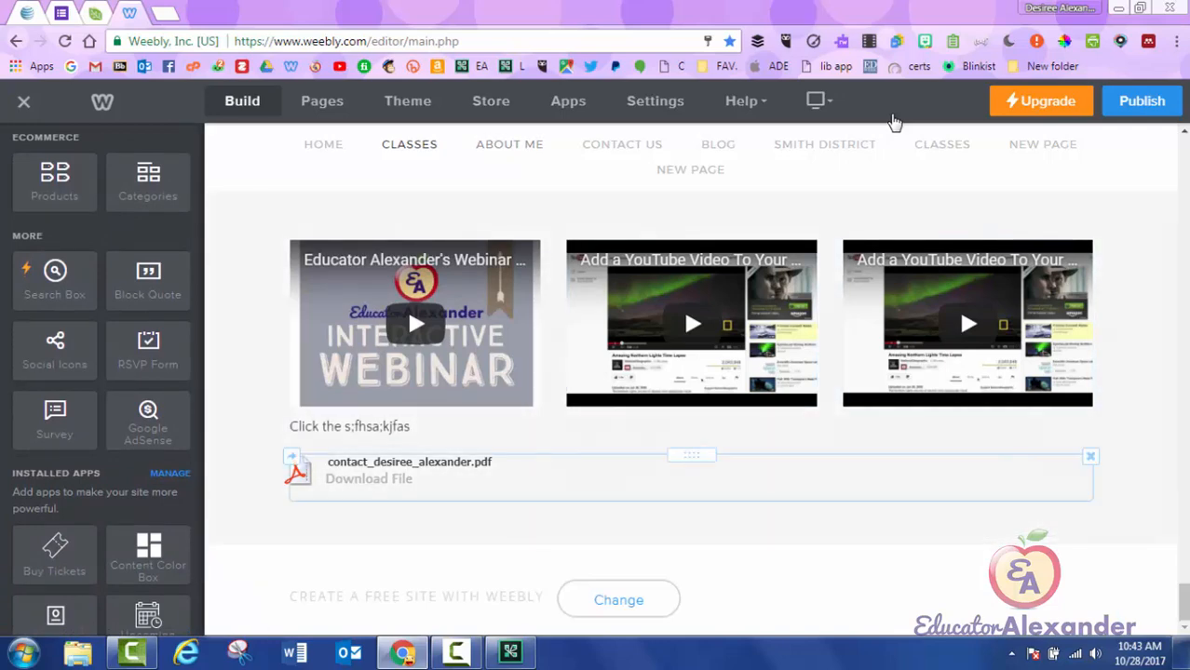
pyautogui.scroll(4, 894, 122)
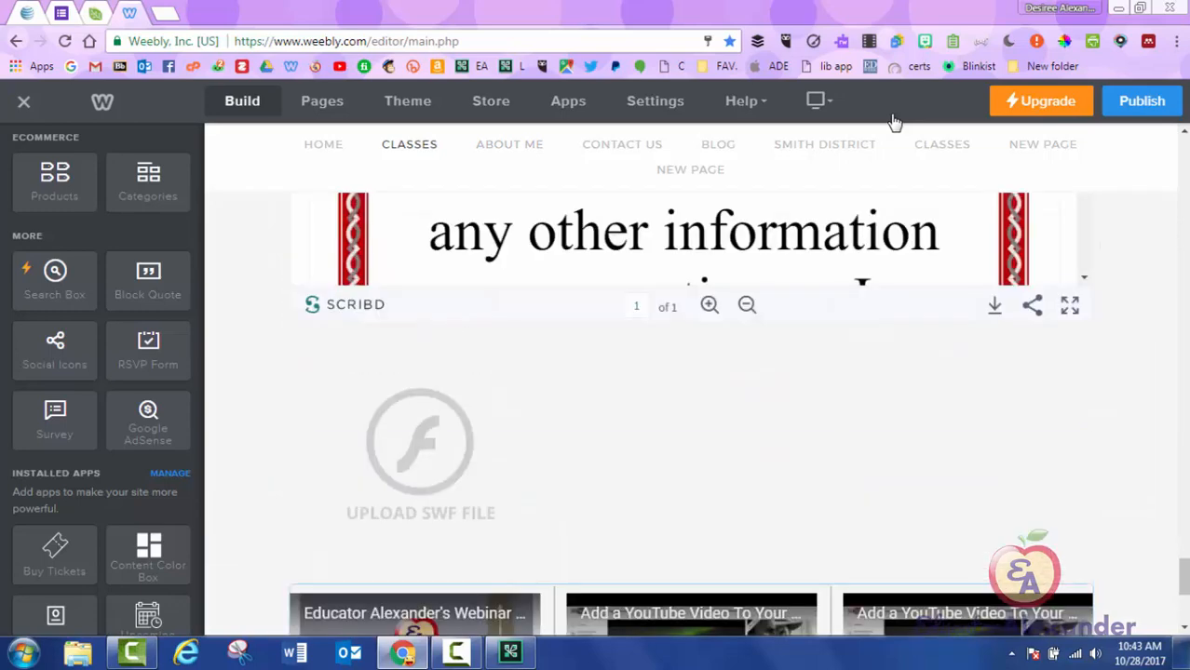
pyautogui.scroll(4, 894, 122)
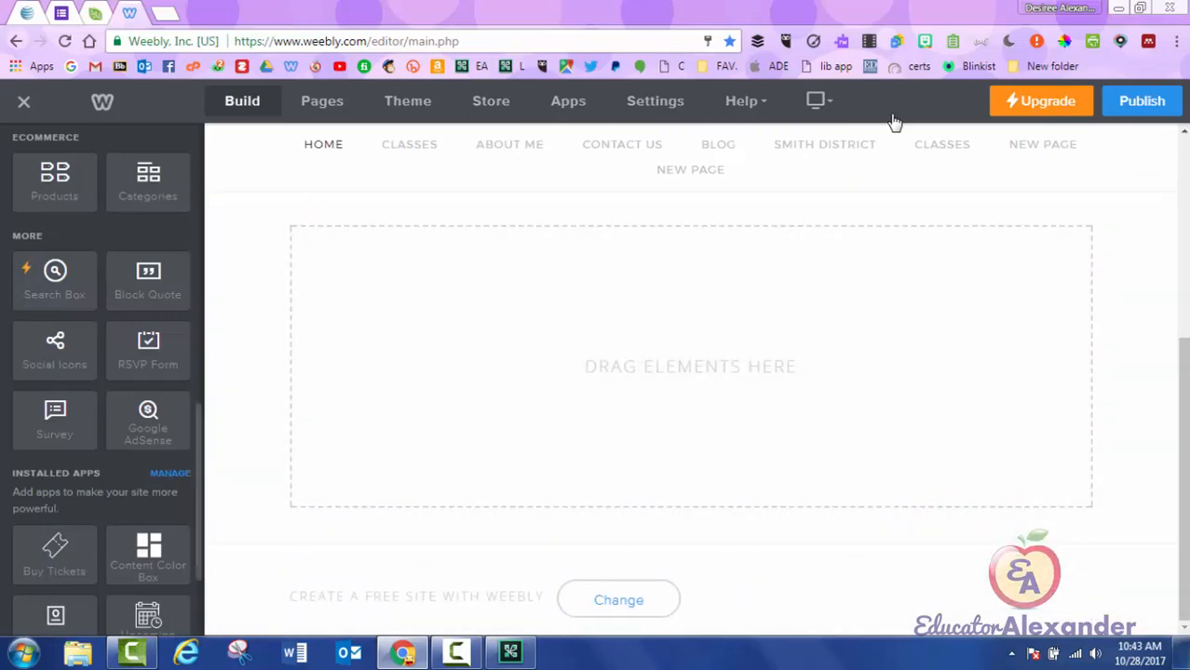
# Add a Products element to the Home page, naming the product Cupcakes with a placeholder description.
pyautogui.moveTo(55, 183)
pyautogui.mouseDown()
pyautogui.moveTo(427, 277)
pyautogui.moveTo(744, 236)
pyautogui.mouseUp()
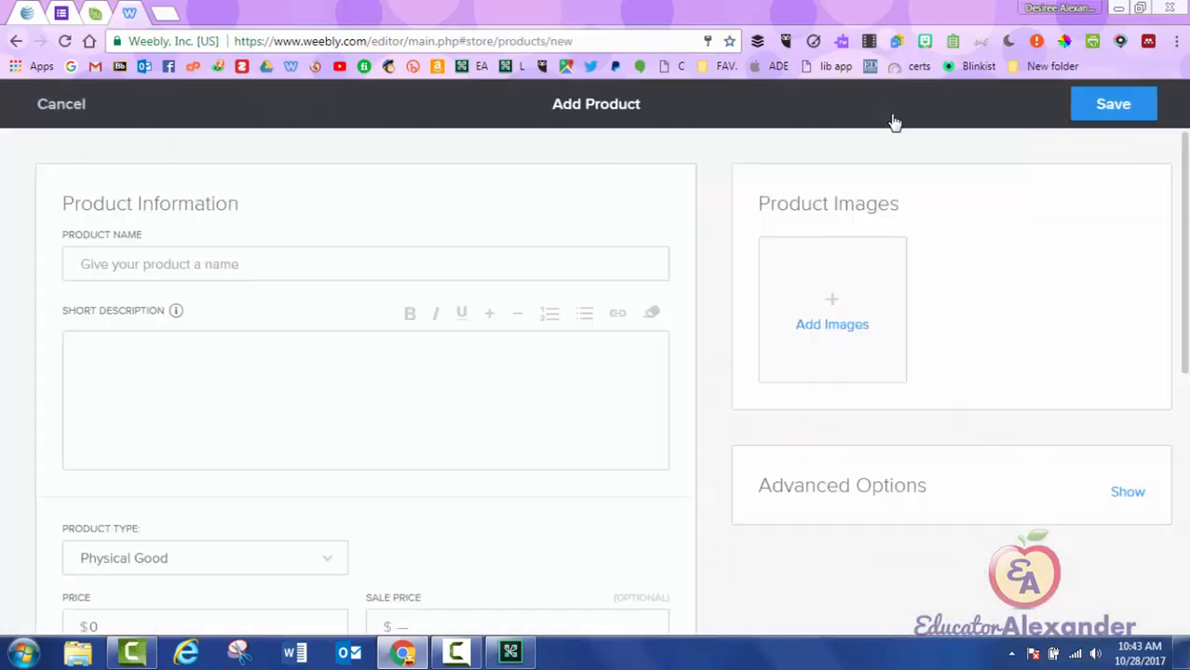
pyautogui.scroll(-5, 894, 123)
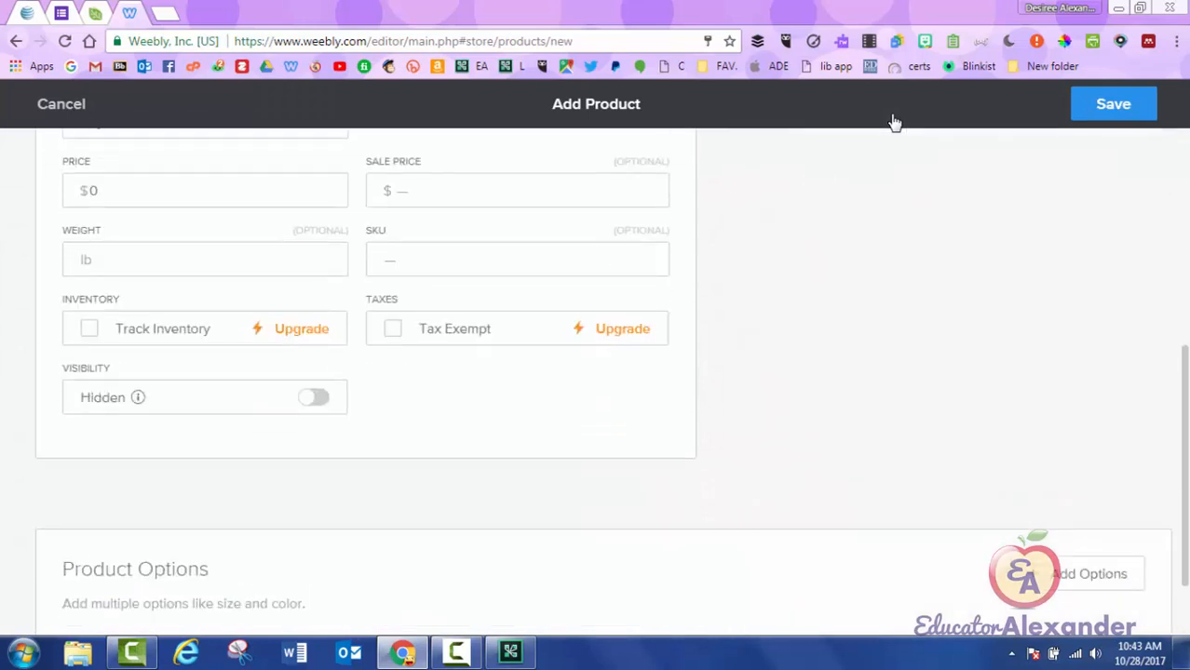
pyautogui.scroll(5, 894, 123)
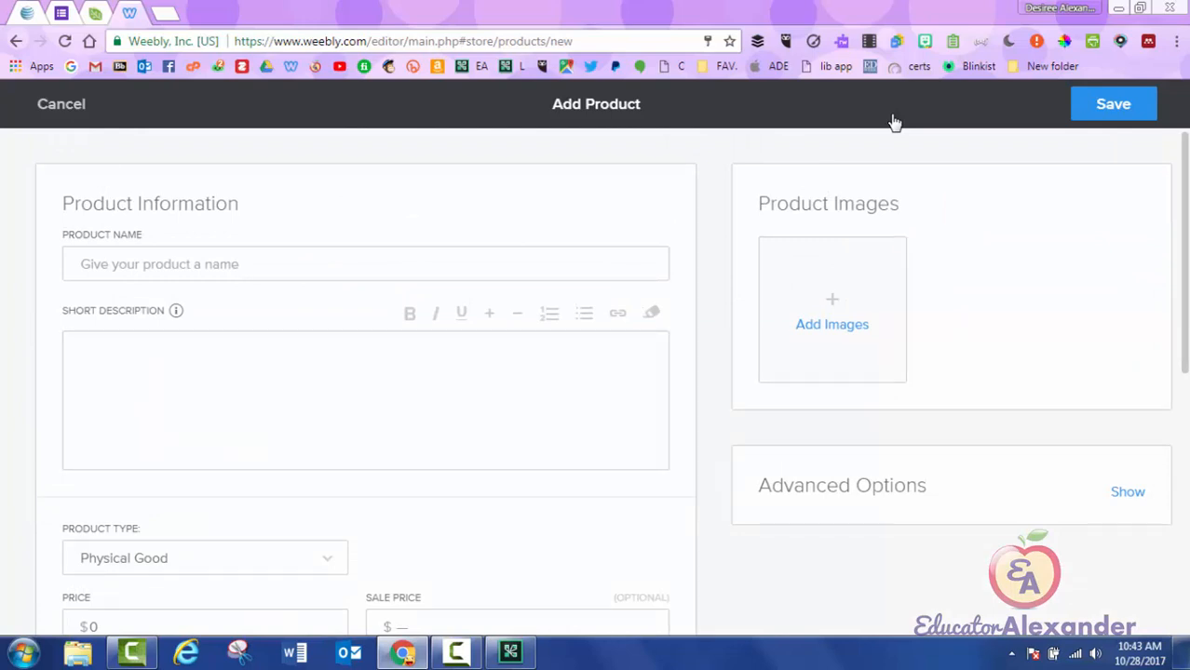
pyautogui.press('Tab')
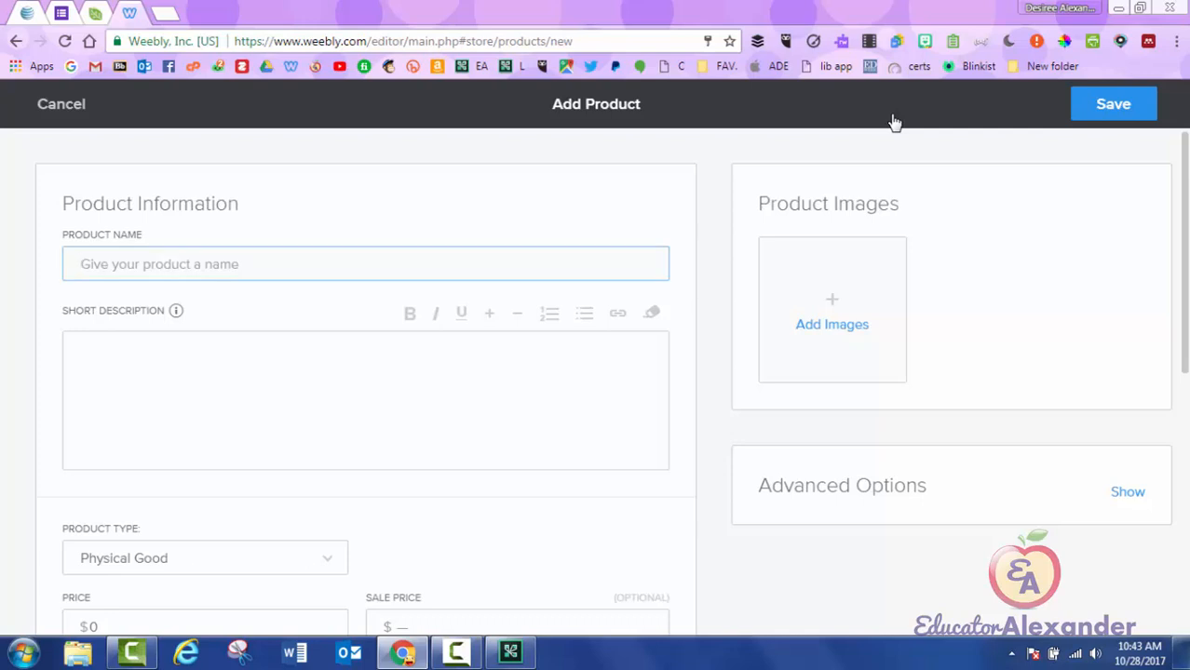
pyautogui.write('Cupcakes')
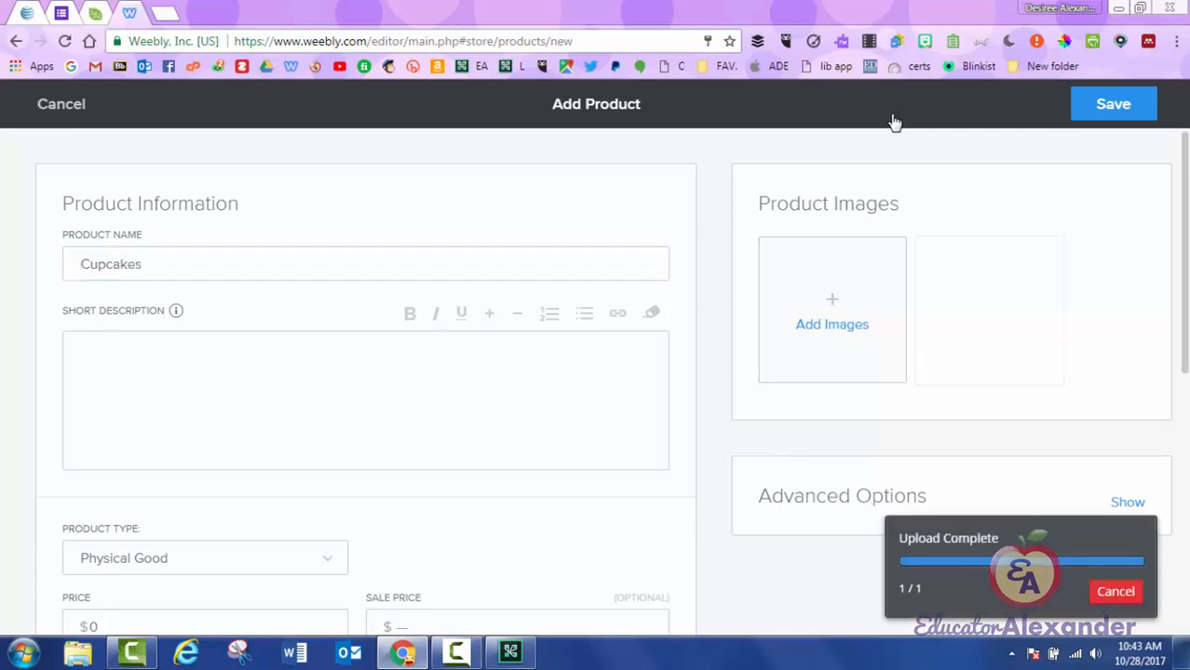
pyautogui.press('Tab')
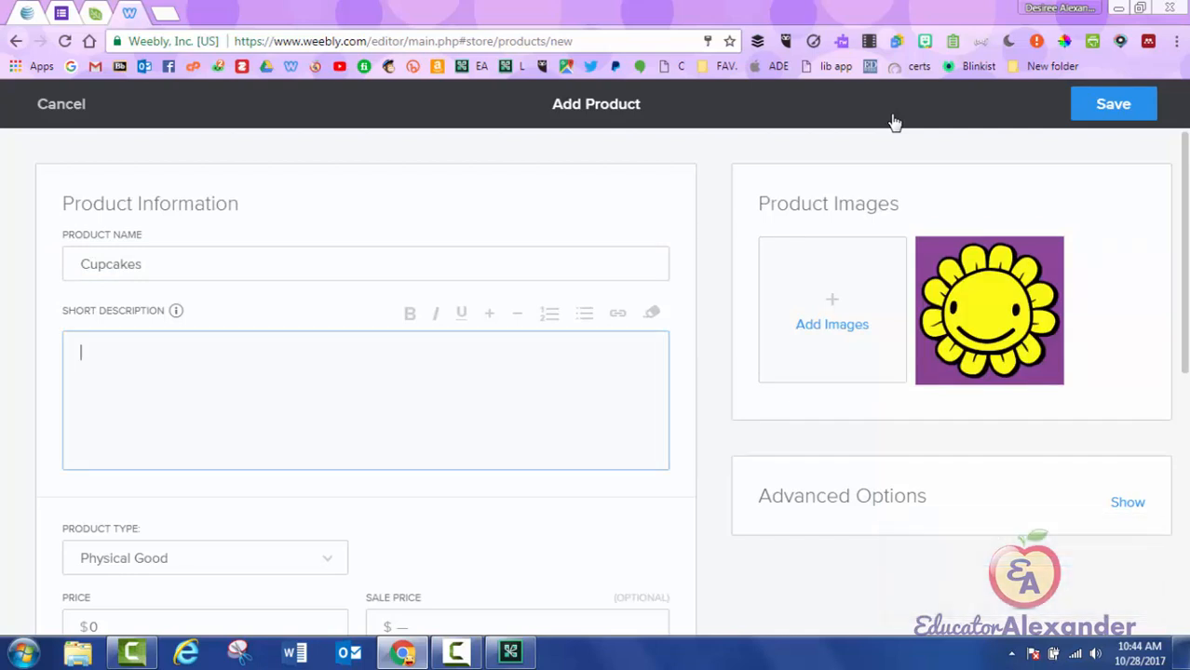
pyautogui.write('sdfsdfsdfsdfsdf')
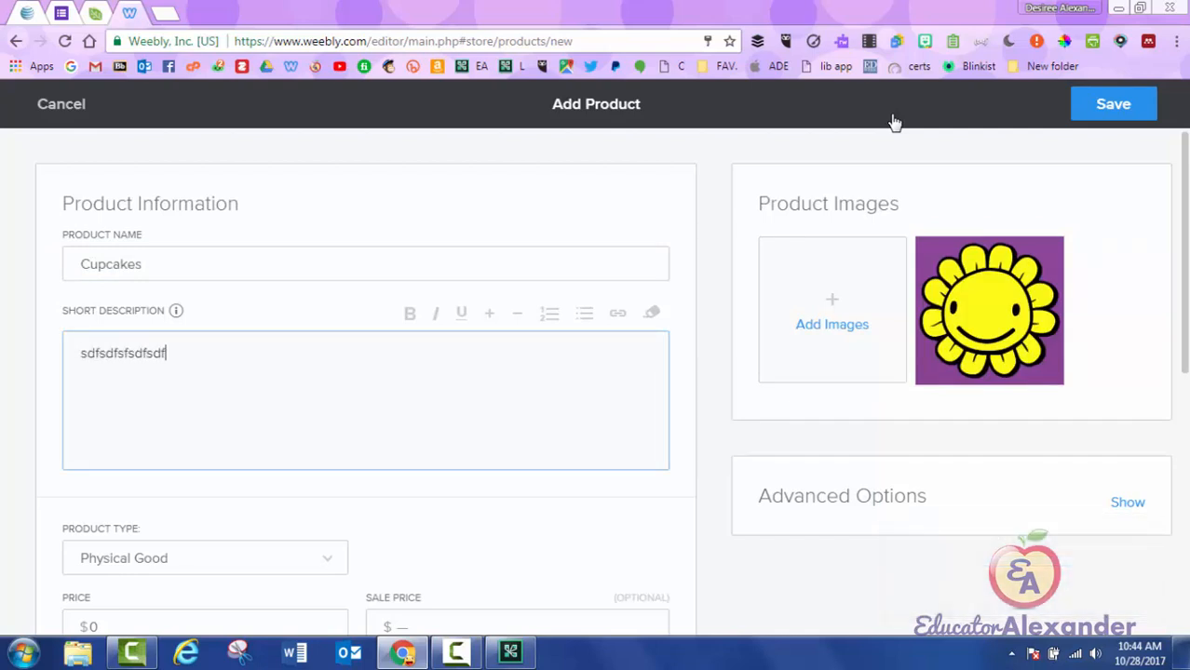
# Set the Cupcakes price to $20 and save the product.
pyautogui.scroll(-3, 894, 123)
pyautogui.scroll(-1, 894, 122)
pyautogui.press('Tab')
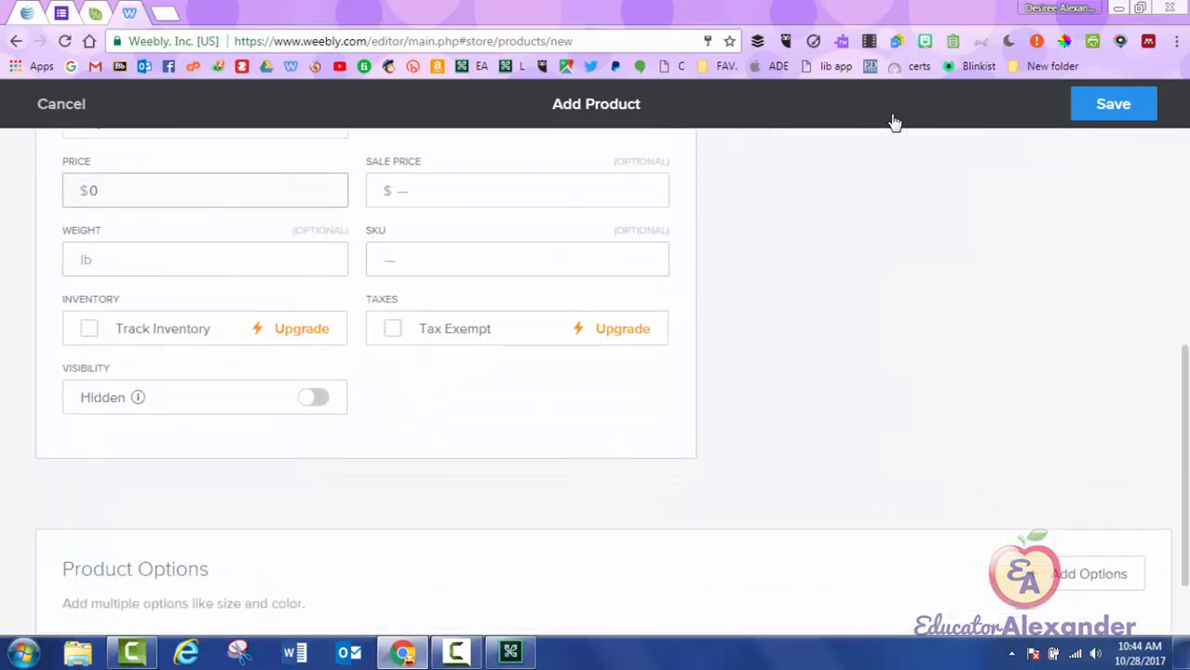
pyautogui.write('20')
pyautogui.scroll(-1, 893, 123)
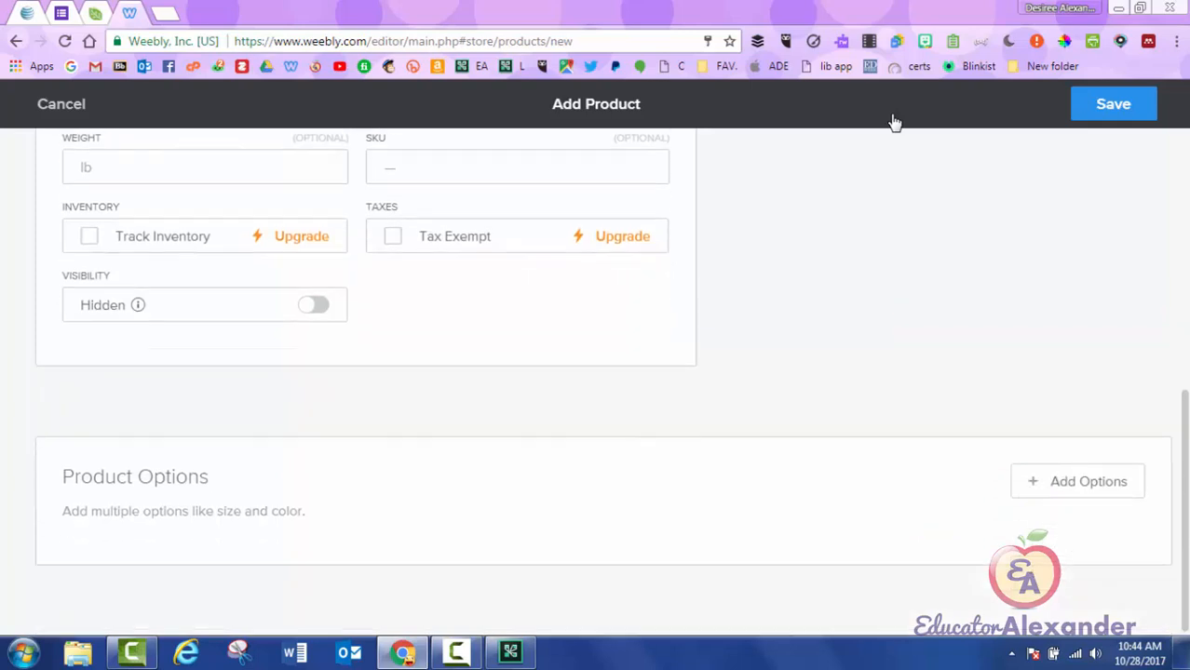
pyautogui.scroll(6, 894, 123)
pyautogui.click(1114, 105)
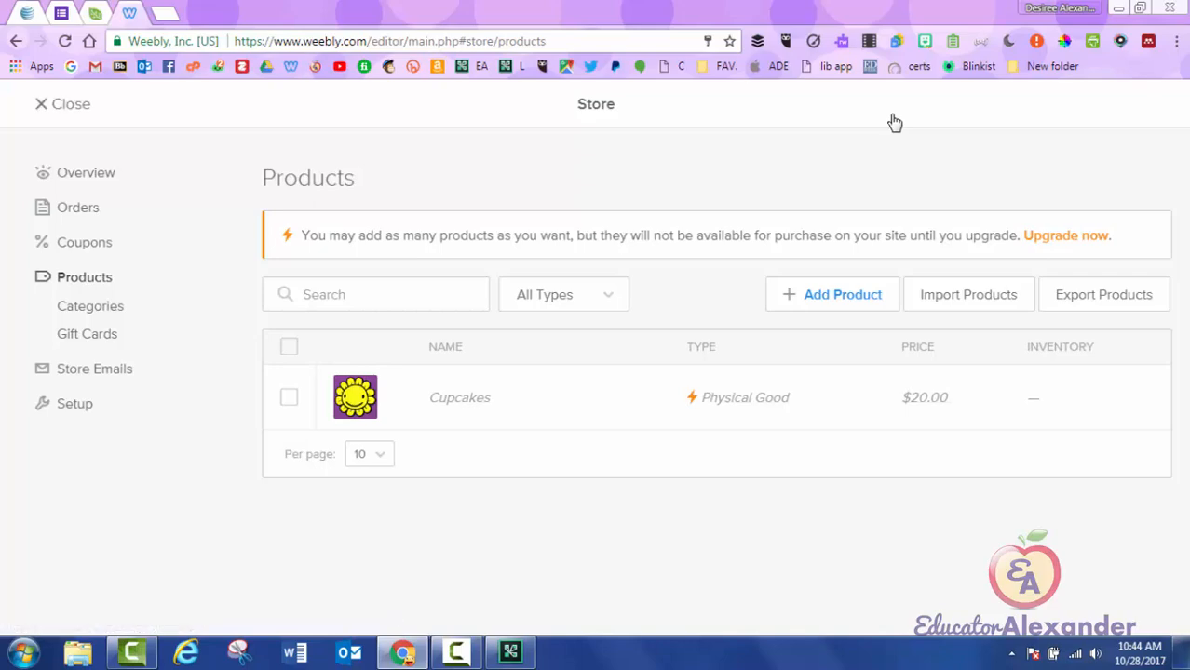
# Close the Store Products list to return to the Build editor.
pyautogui.click(63, 104)
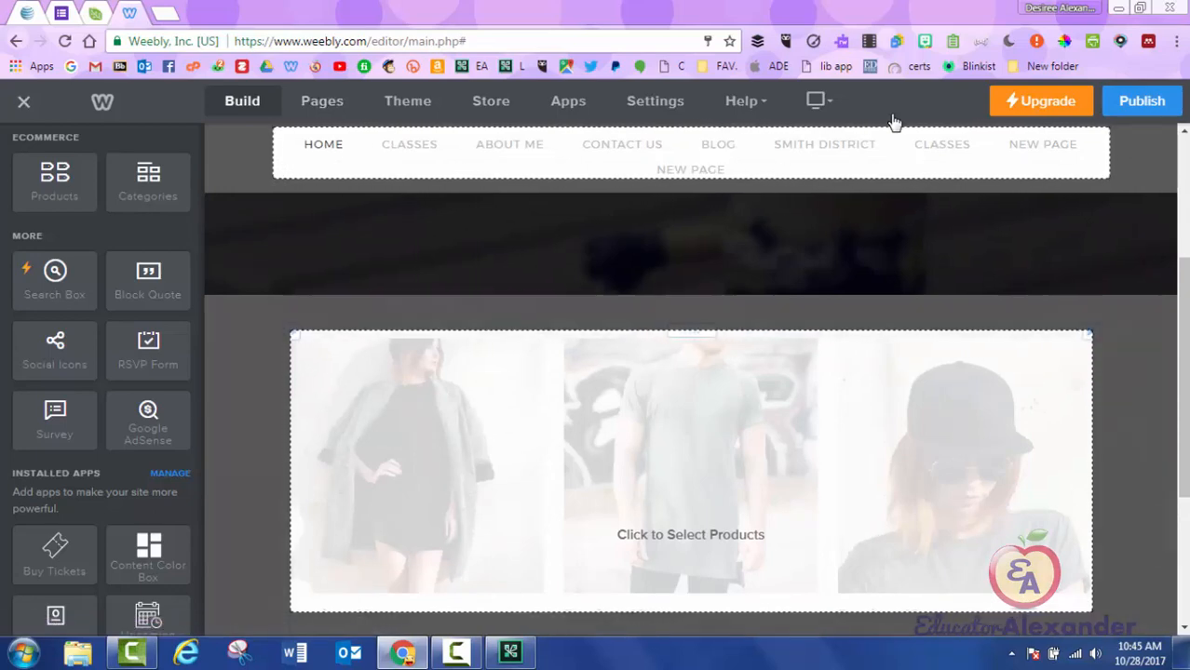
# Cancel the Select Products picker and delete the product element from the Home page.
pyautogui.click(690, 535)
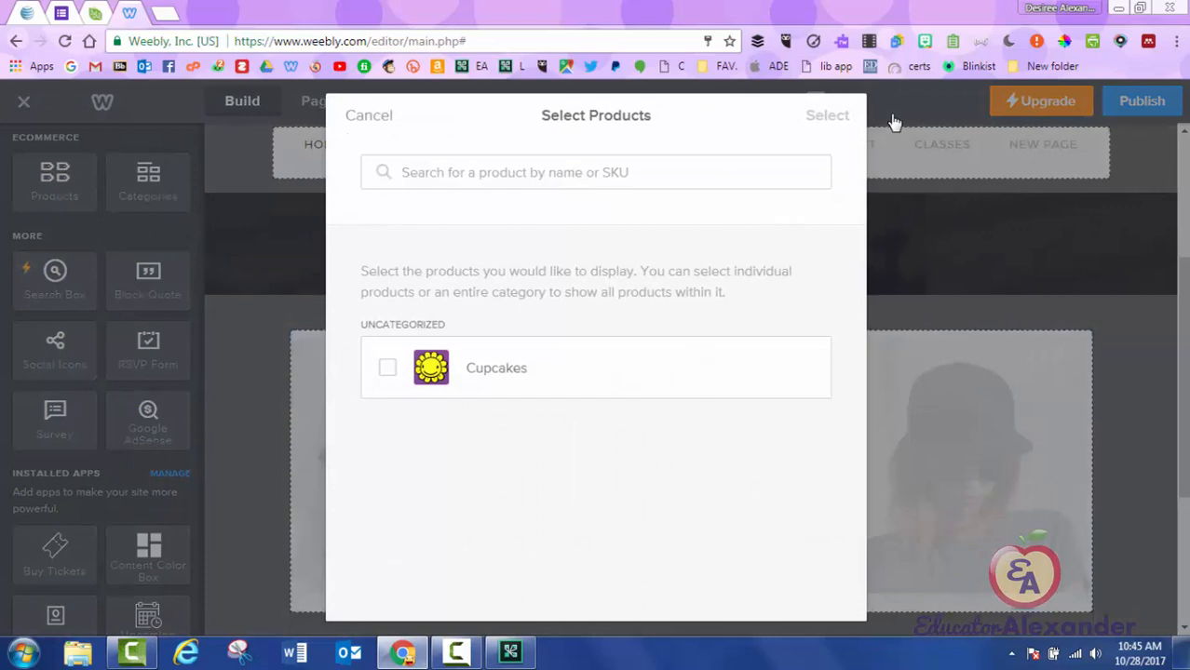
pyautogui.click(894, 121)
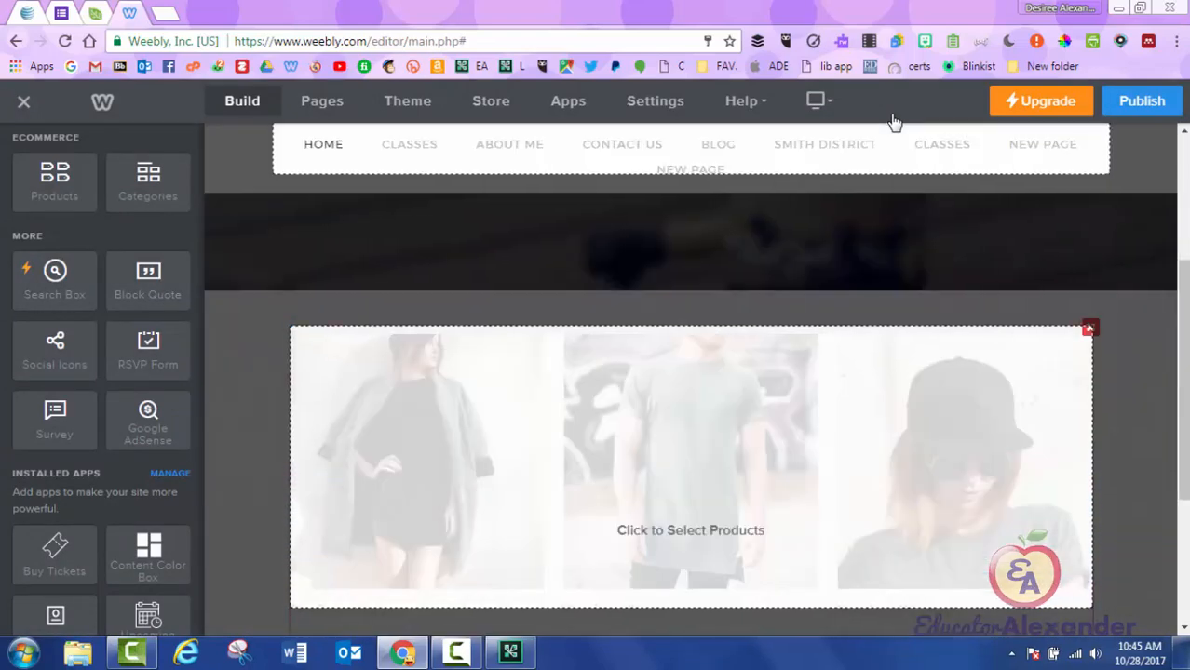
pyautogui.click(1088, 330)
pyautogui.click(1054, 274)
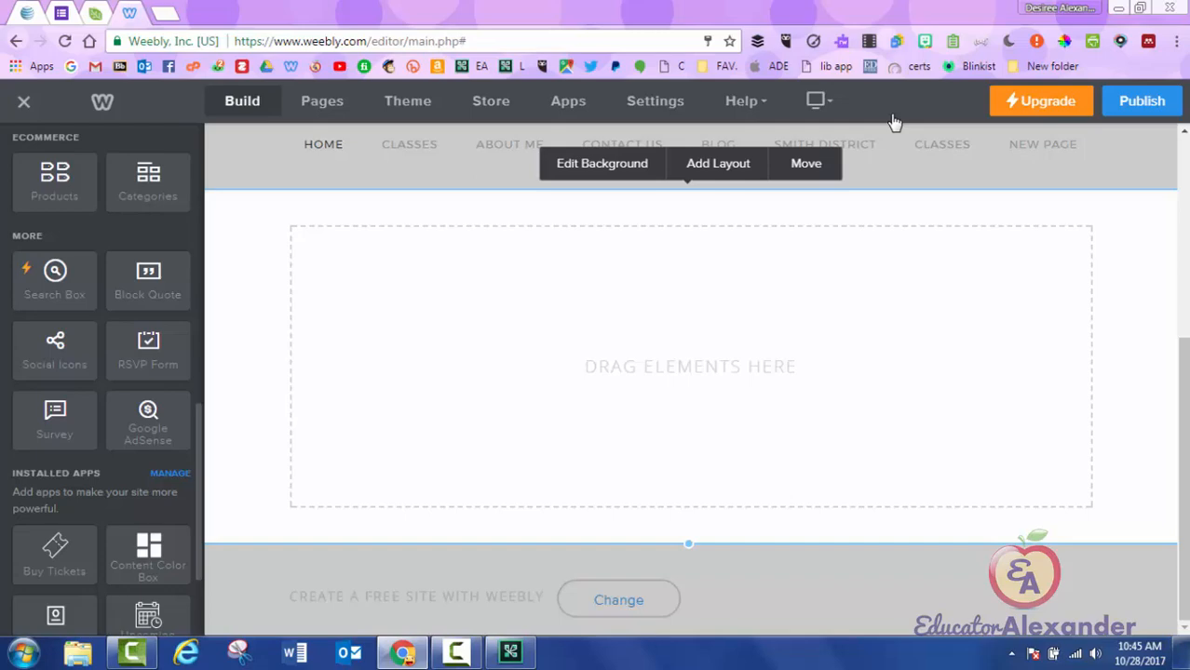
pyautogui.hotkey('ctrl', 't')
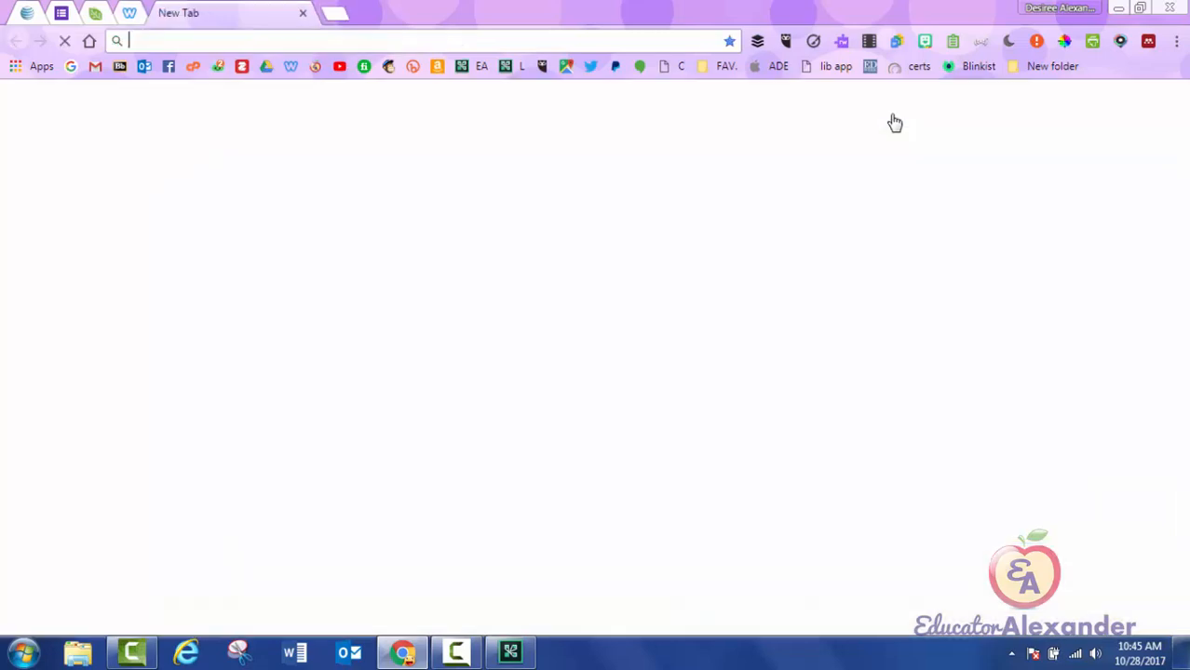
pyautogui.write('www.educatoralexander.com')
pyautogui.press('Return')
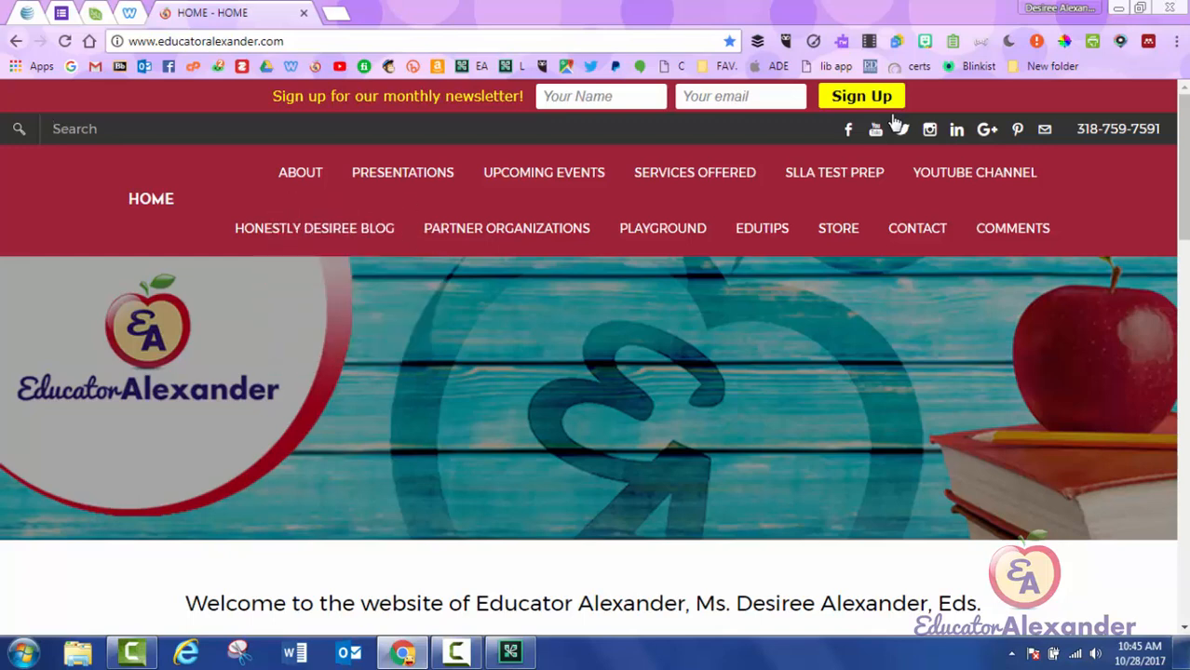
pyautogui.hotkey('ctrl', 'w')
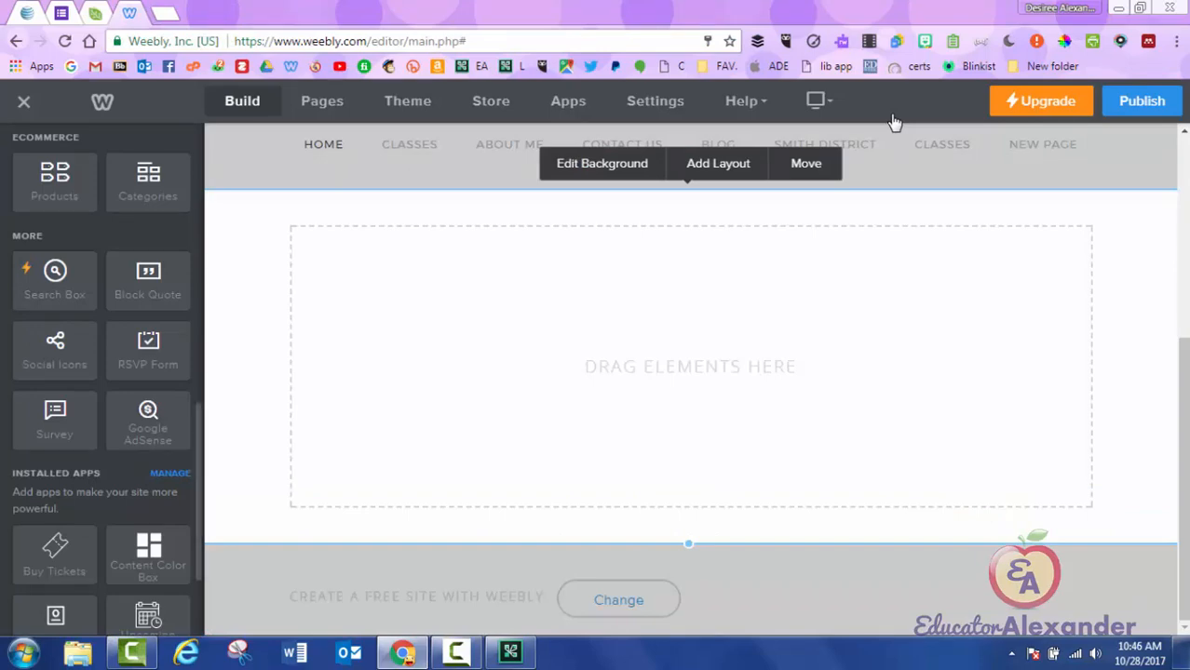
# Add a block quote filled with placeholder text, then place a Social Icons element beneath it.
pyautogui.moveTo(148, 279); pyautogui.dragTo(635, 282)
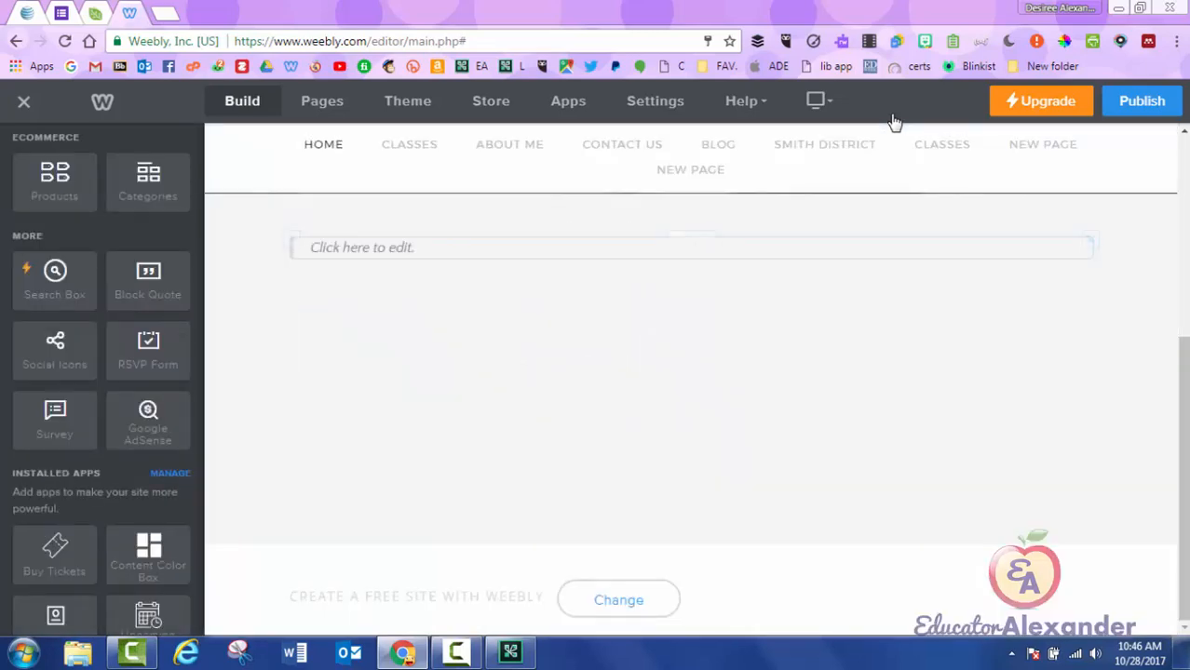
pyautogui.write('zczxczxczXczcxzcfdvvdafvadfvadvdfavdgfsghatgh')
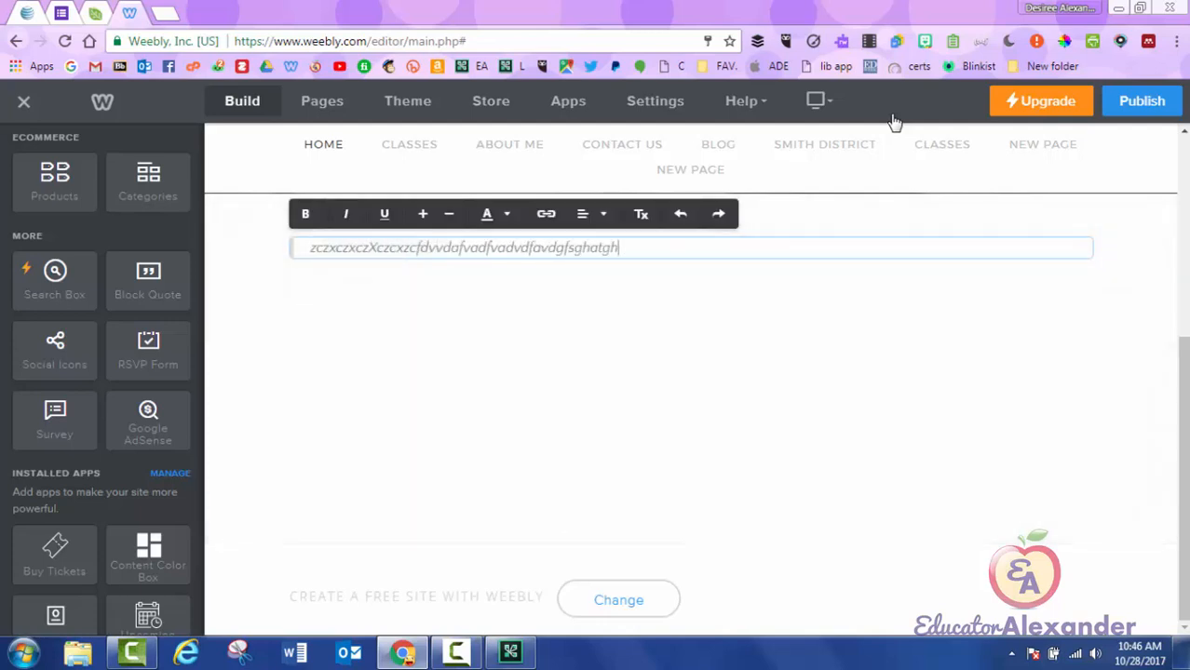
pyautogui.click(894, 122)
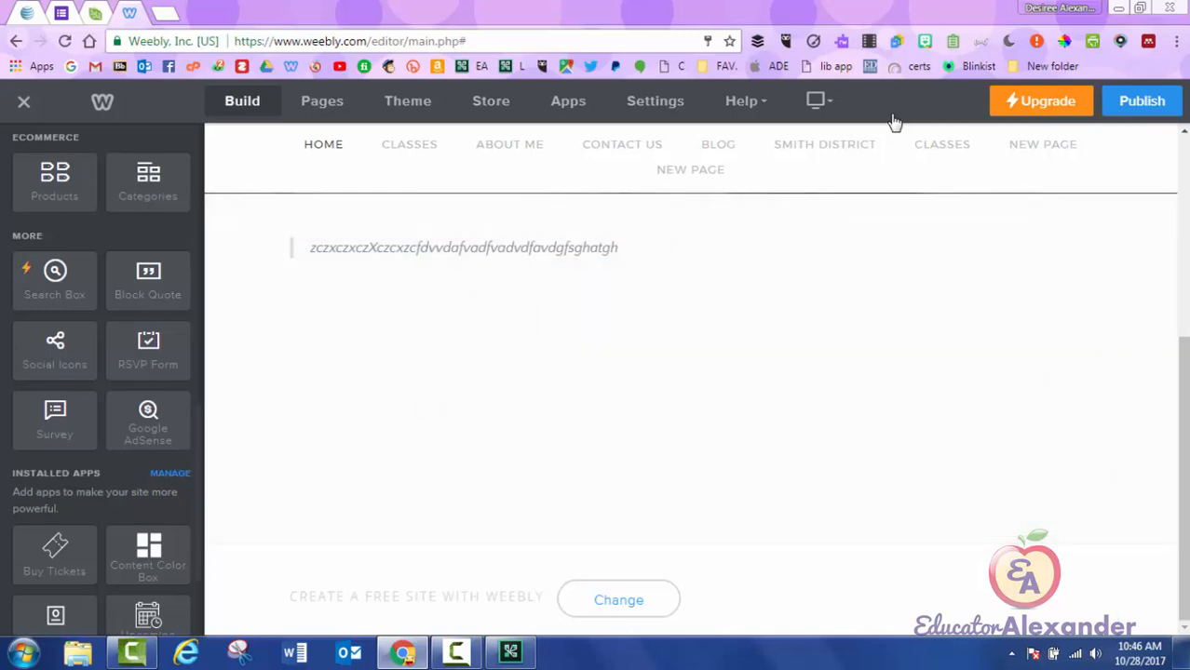
pyautogui.moveTo(55, 351); pyautogui.dragTo(708, 264)
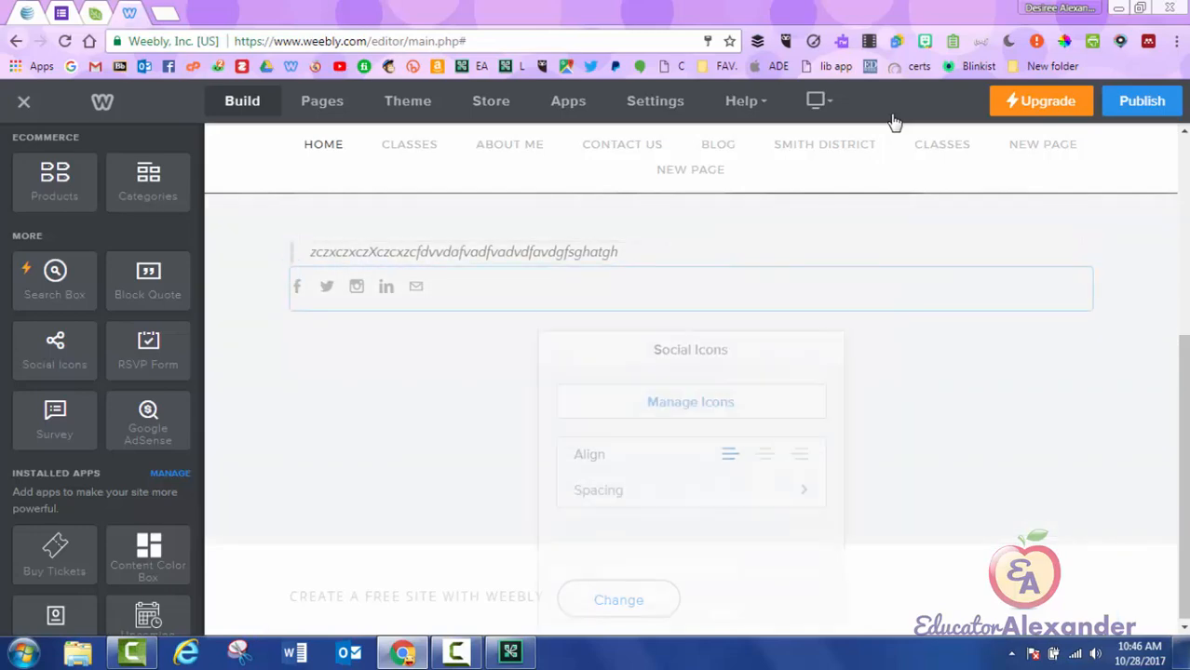
# Turn on Show for the YouTube icon in Manage Icons.
pyautogui.click(691, 383)
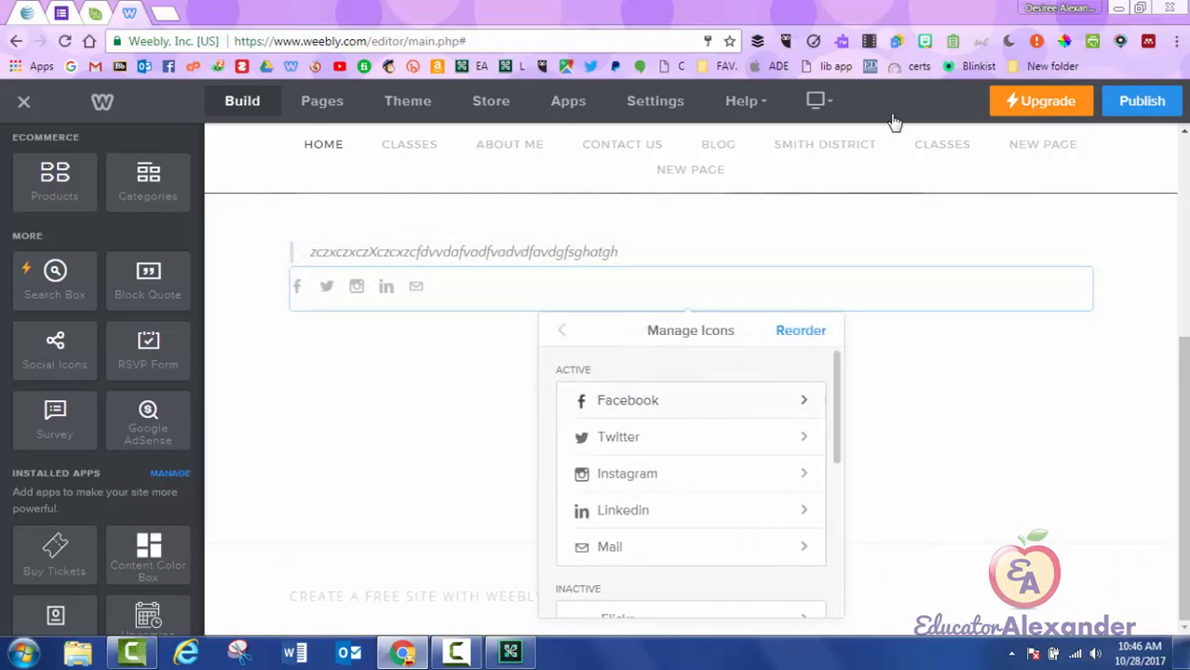
pyautogui.scroll(-3, 691, 465)
pyautogui.scroll(-2, 691, 466)
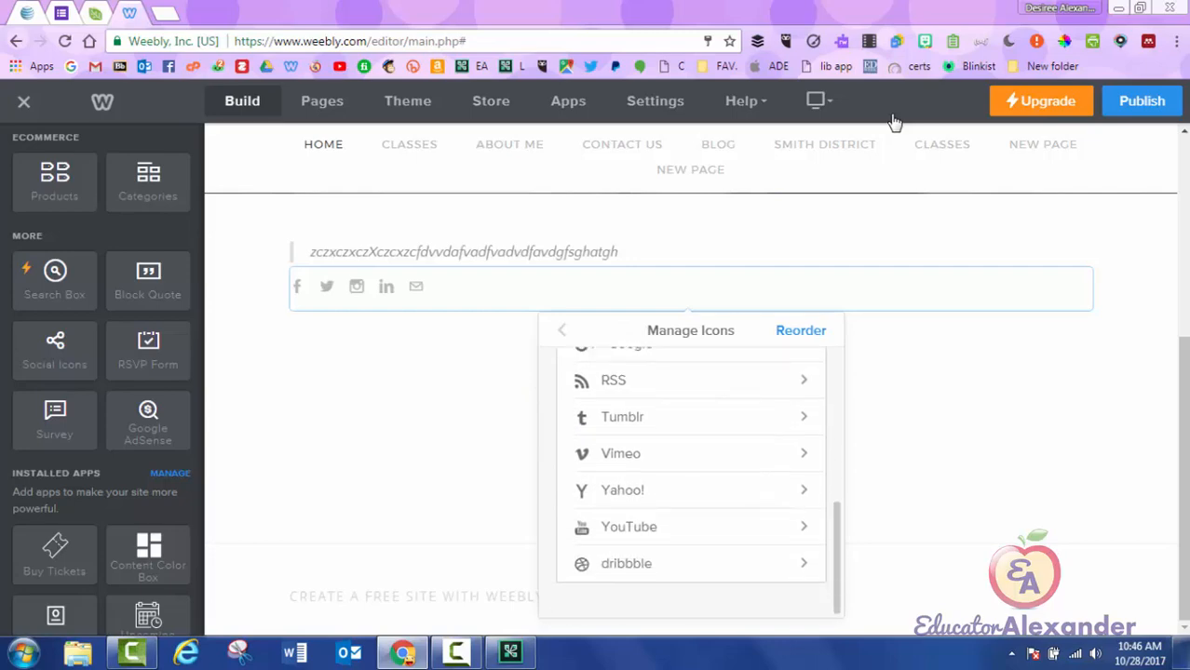
pyautogui.click(628, 527)
pyautogui.click(791, 452)
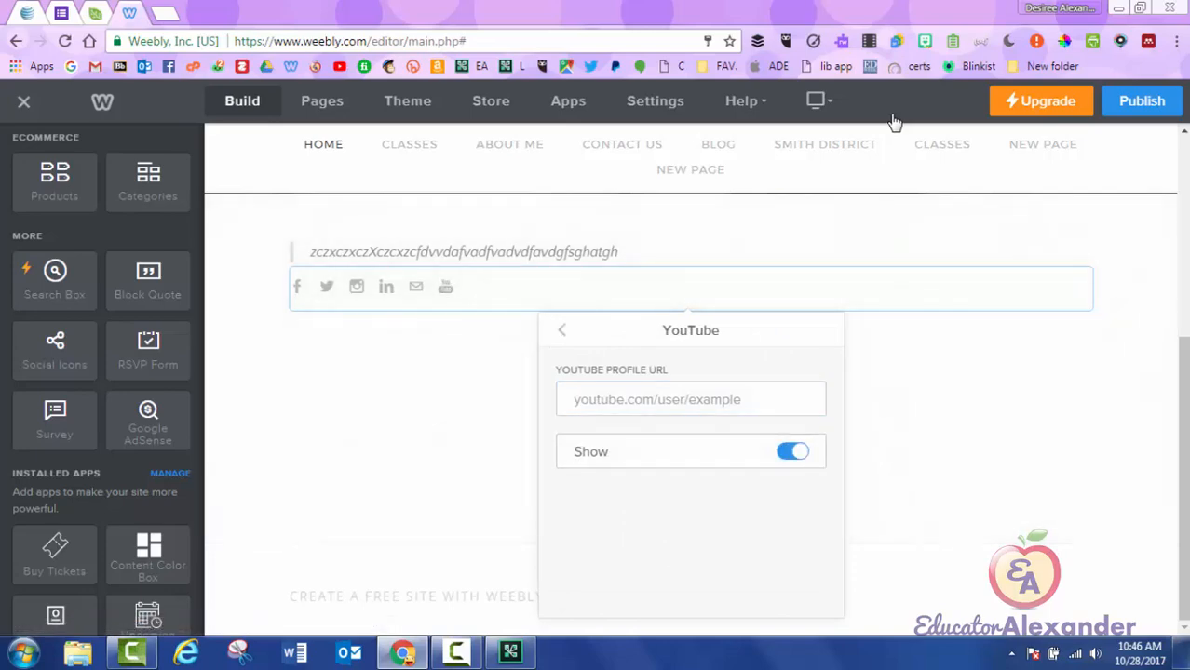
pyautogui.click(892, 117)
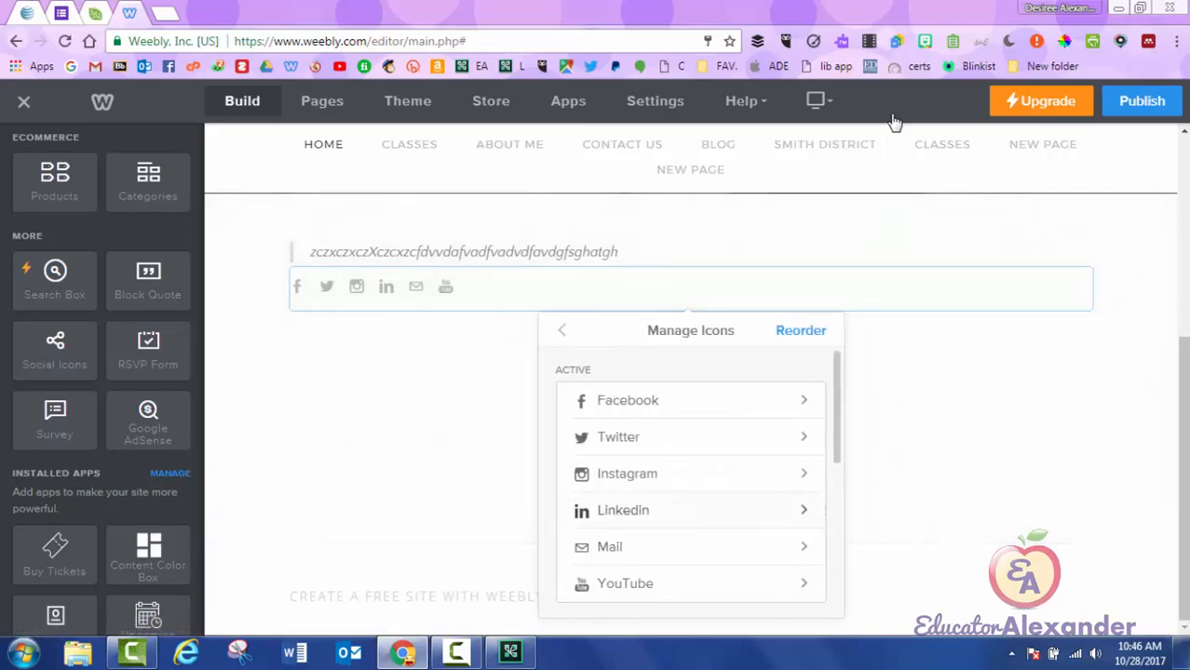
# Reorder the icons so YouTube sits below Facebook, then deselect the social icons.
pyautogui.click(801, 331)
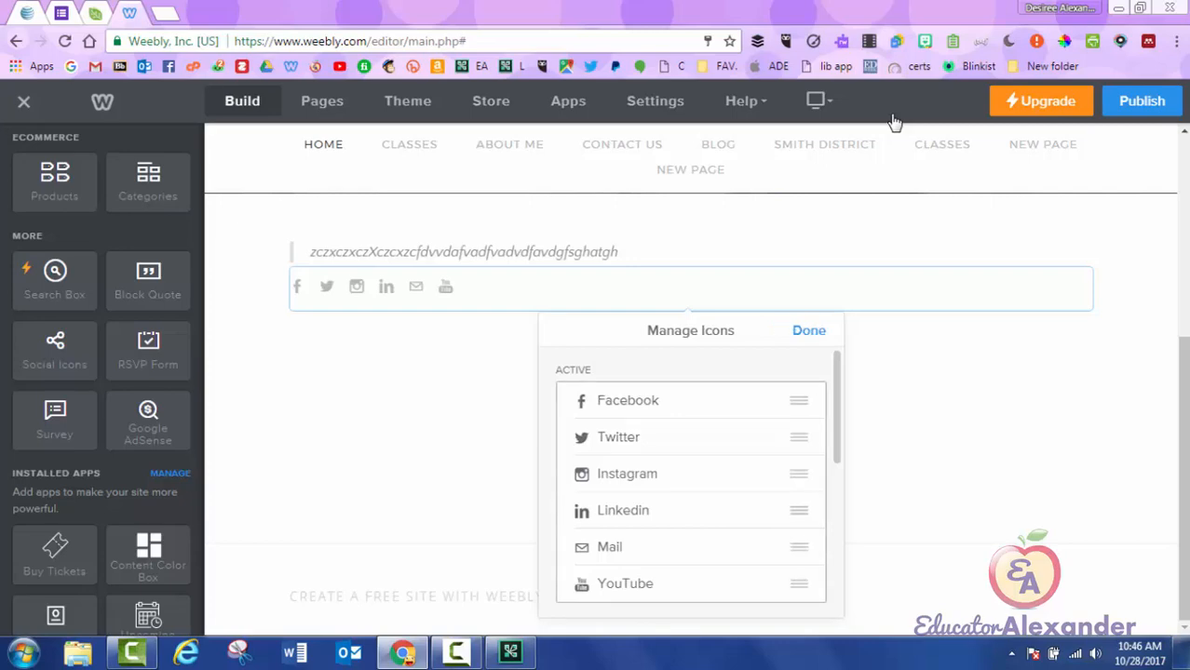
pyautogui.moveTo(799, 584); pyautogui.dragTo(798, 400)
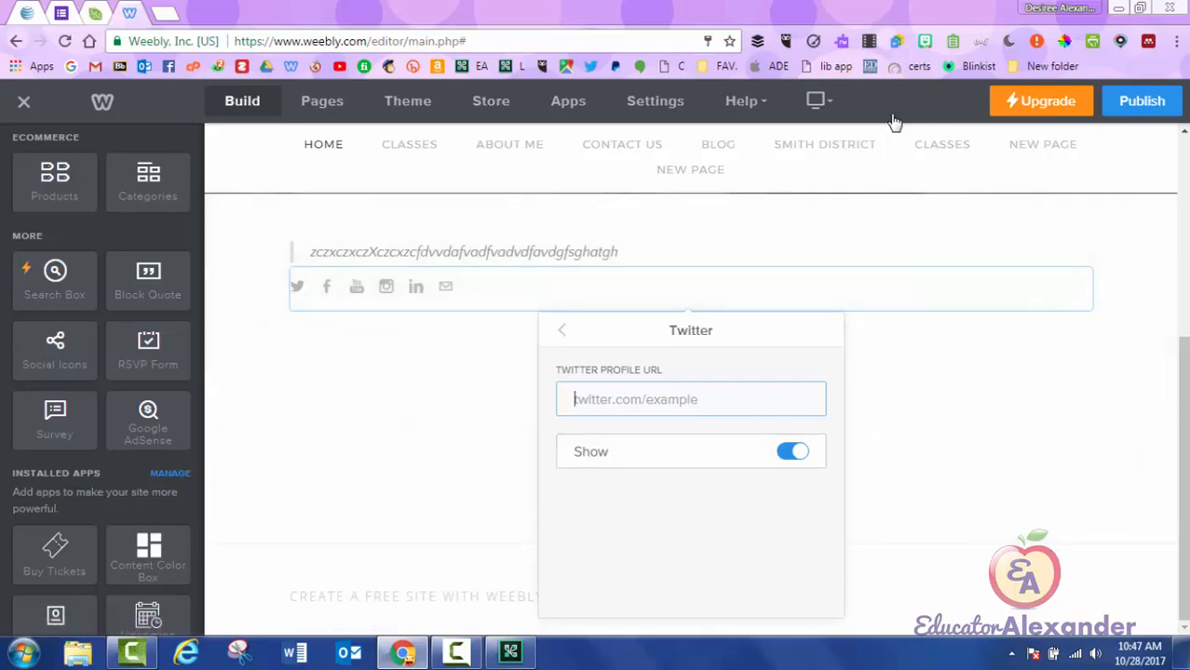
pyautogui.hotkey('ctrl', 't')
pyautogui.click(315, 66)
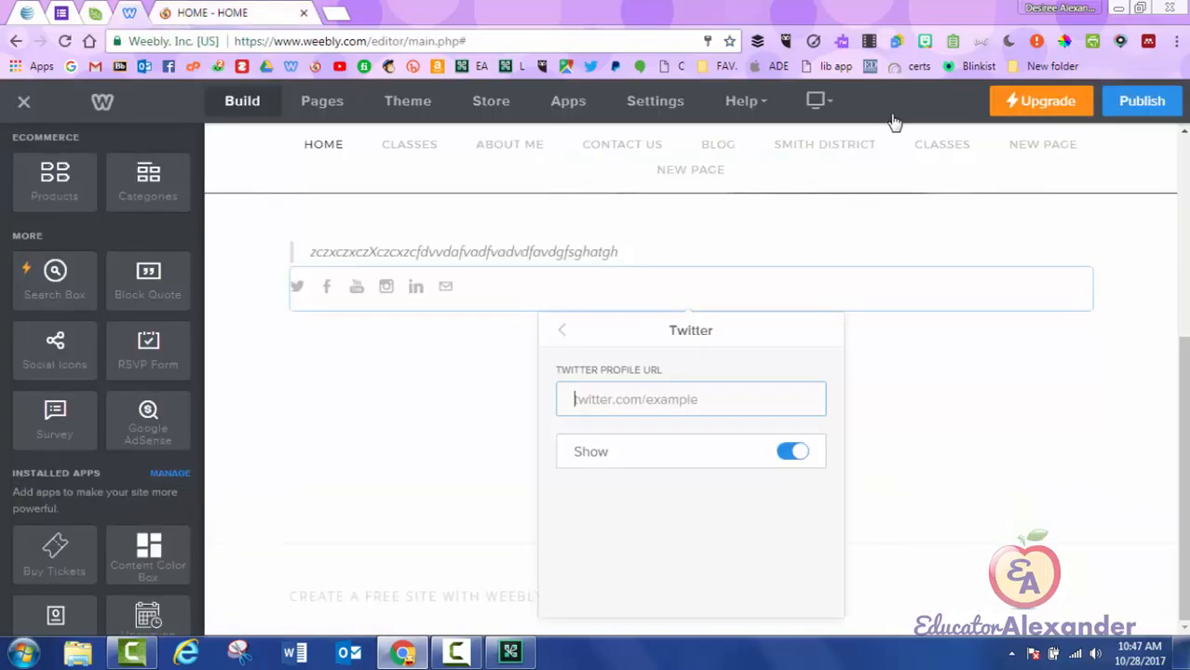
pyautogui.click(894, 122)
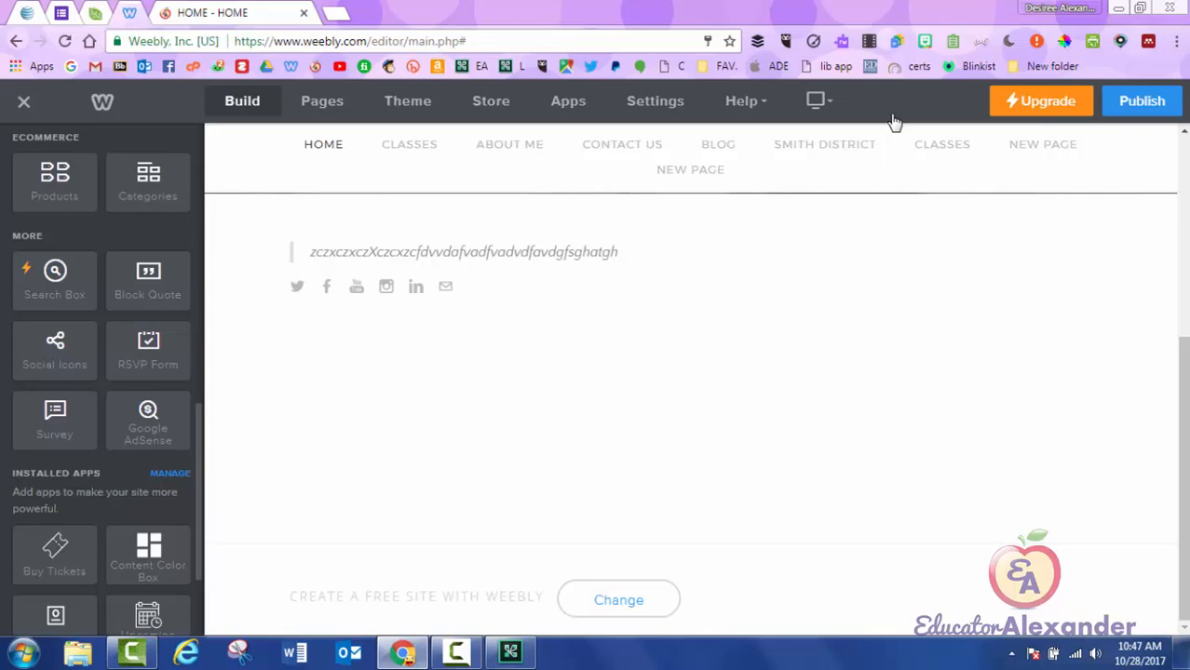
# Place an RSVP form, then a survey, then a Google AdSense block under the social icons.
pyautogui.moveTo(148, 352); pyautogui.dragTo(545, 354)
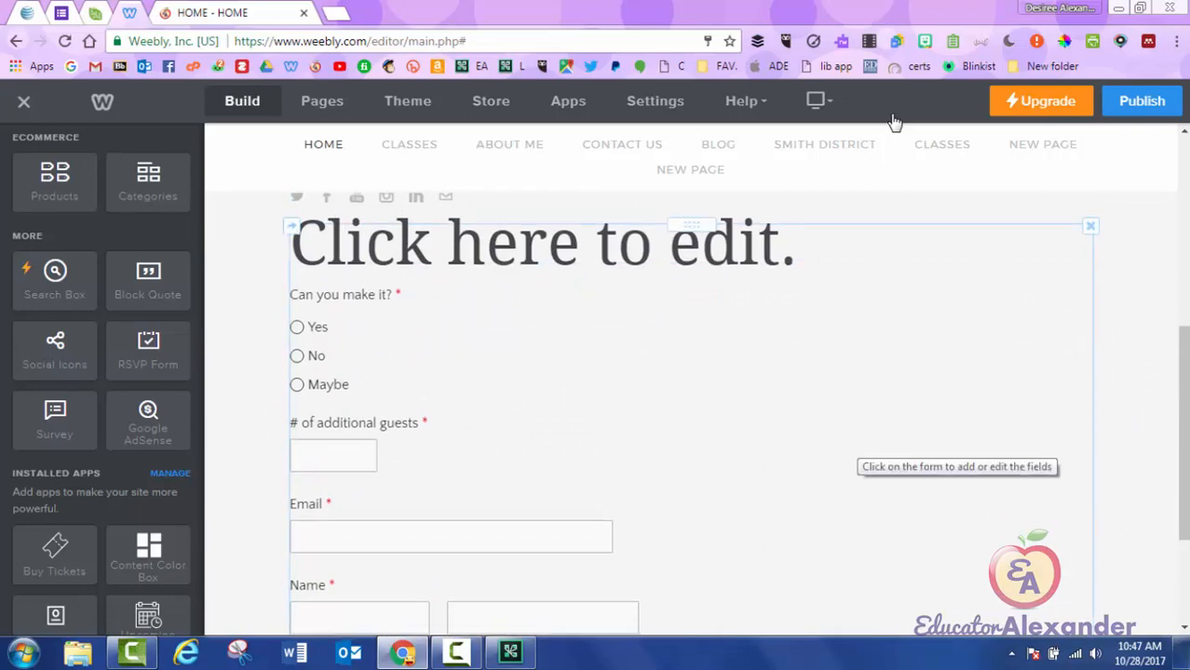
pyautogui.moveTo(54, 421)
pyautogui.mouseDown()
pyautogui.moveTo(173, 414)
pyautogui.moveTo(578, 498)
pyautogui.moveTo(636, 492)
pyautogui.mouseUp()
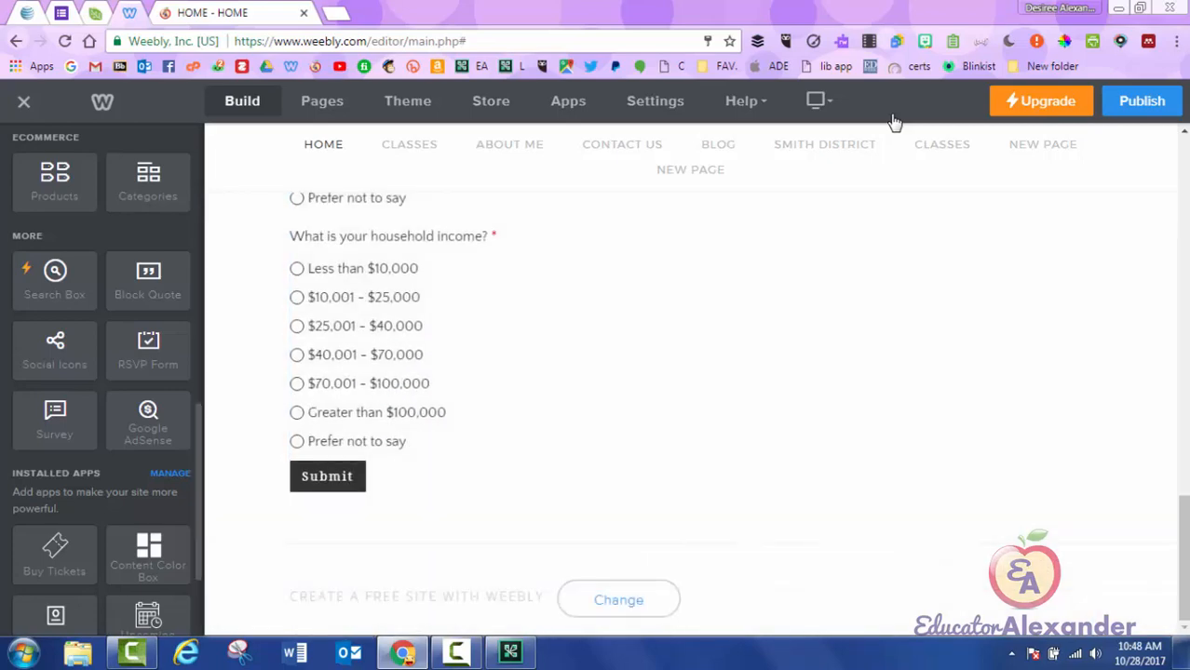
pyautogui.moveTo(148, 421); pyautogui.dragTo(655, 492)
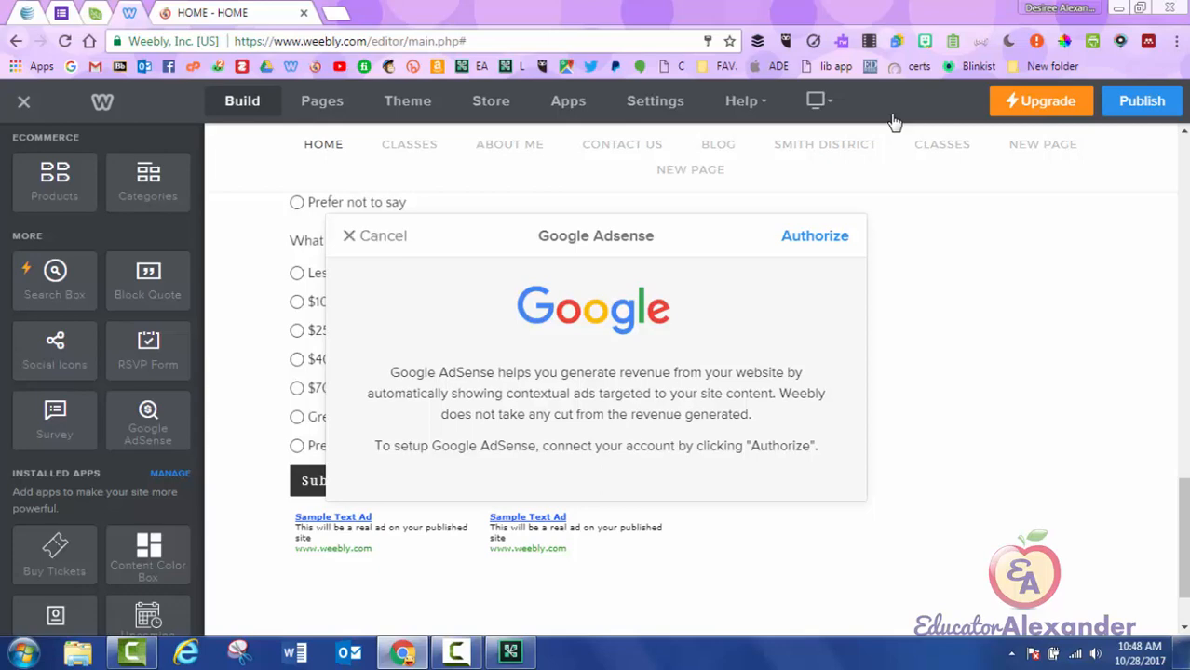
# Cancel the Google AdSense setup prompt.
pyautogui.click(892, 117)
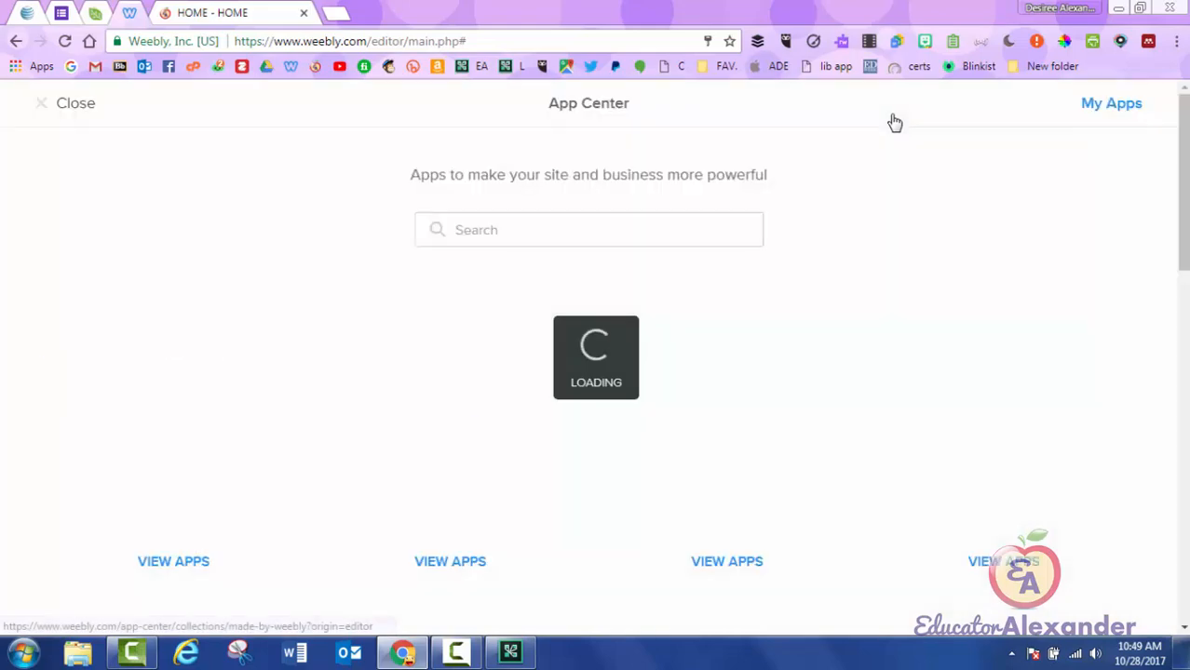
# Scroll the App Center and filter the Marketing category to New, then Free apps.
pyautogui.scroll(-6, 894, 122)
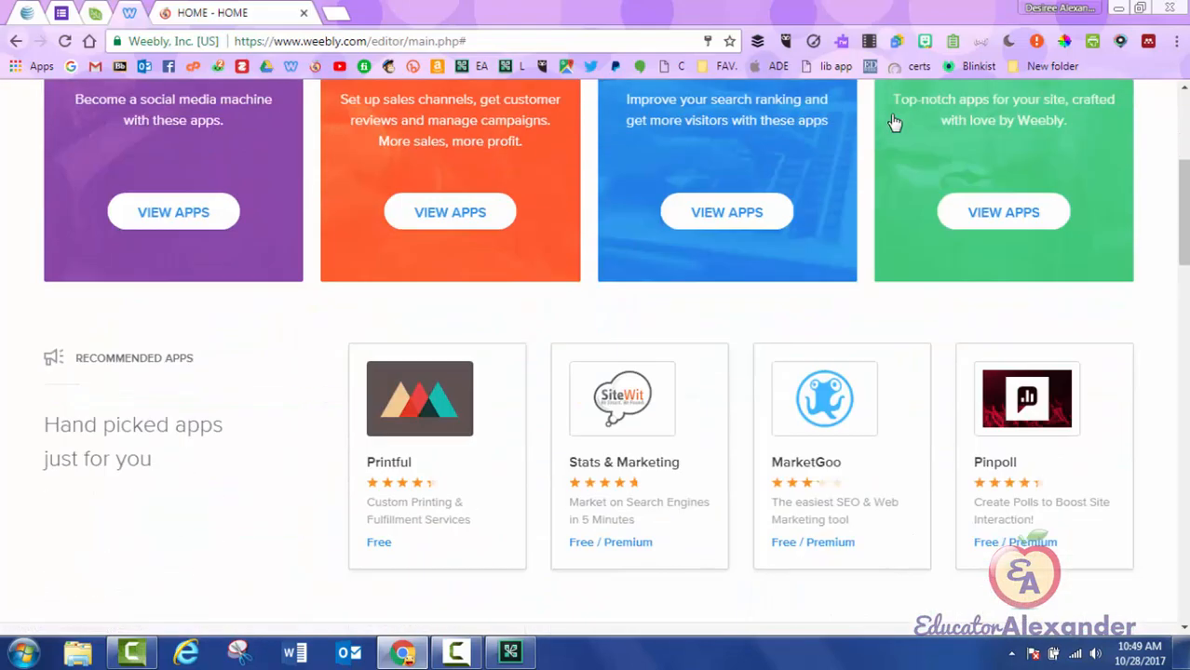
pyautogui.scroll(-7, 894, 122)
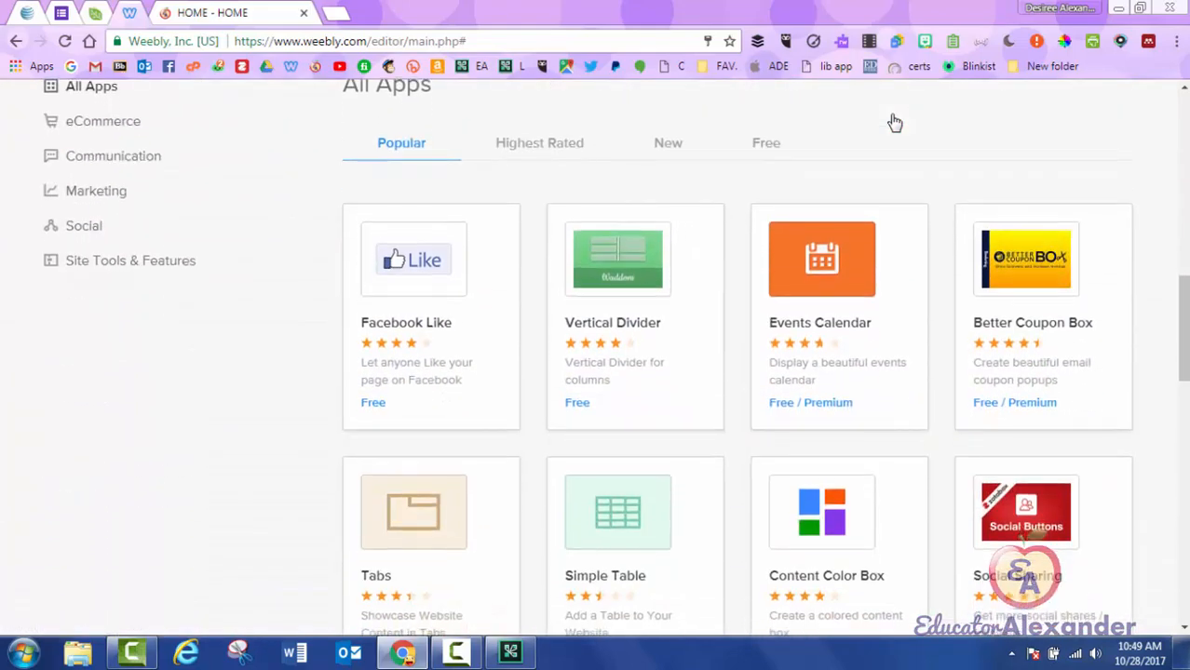
pyautogui.scroll(-4, 894, 121)
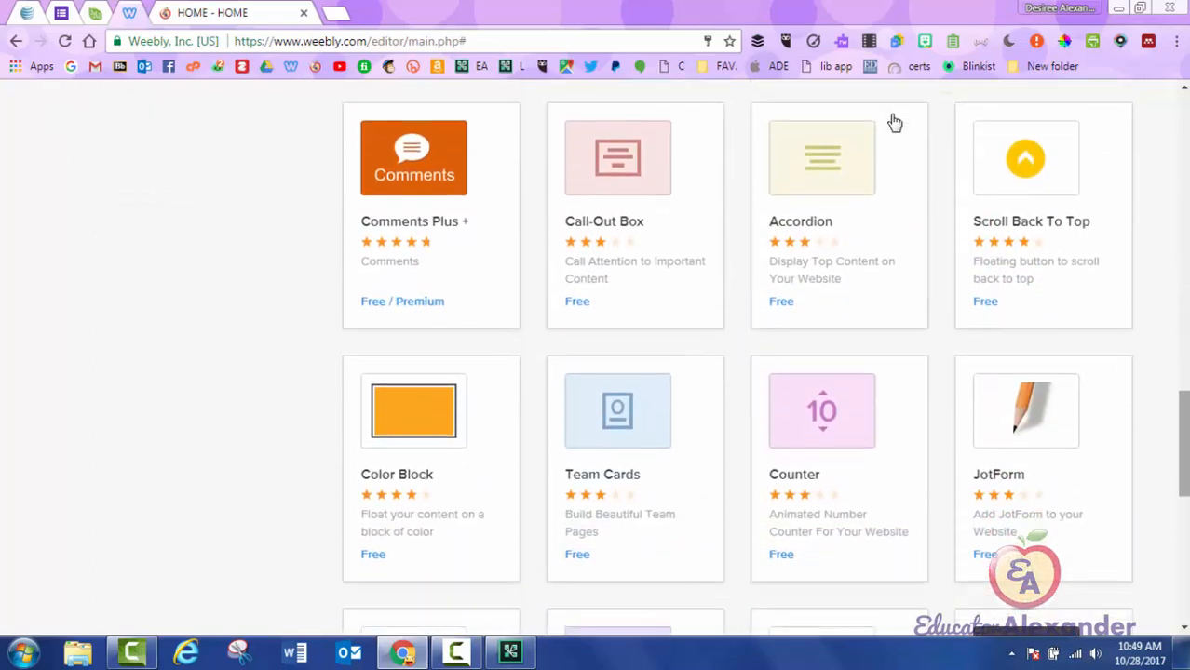
pyautogui.scroll(-3, 894, 122)
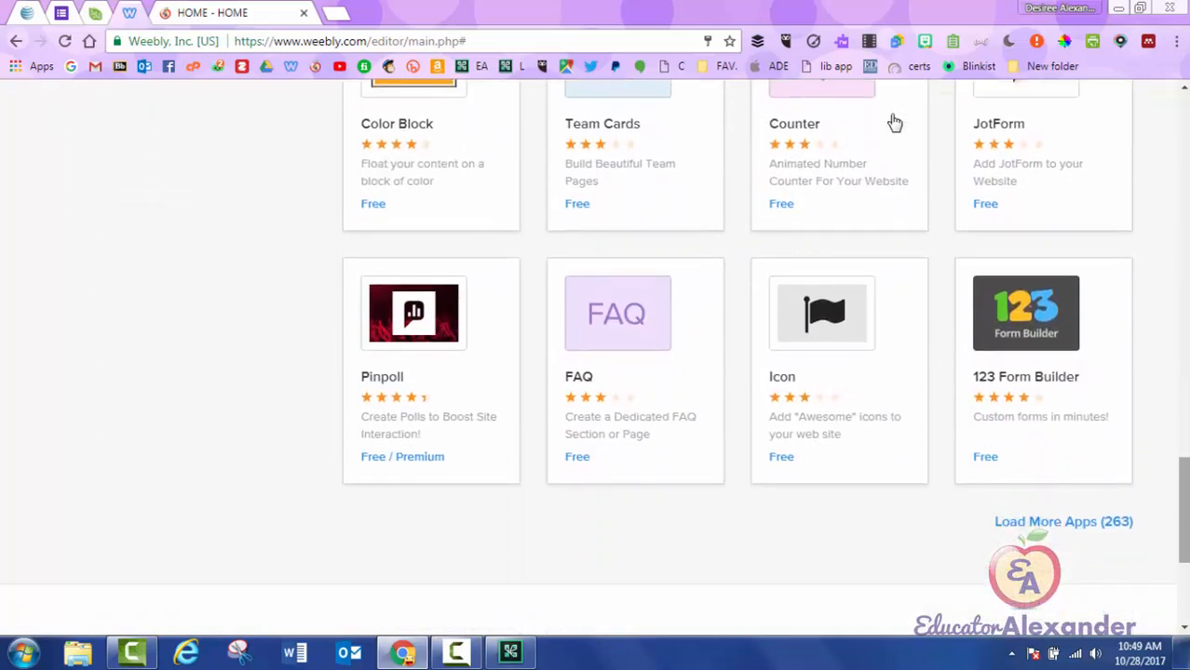
pyautogui.scroll(-3, 894, 122)
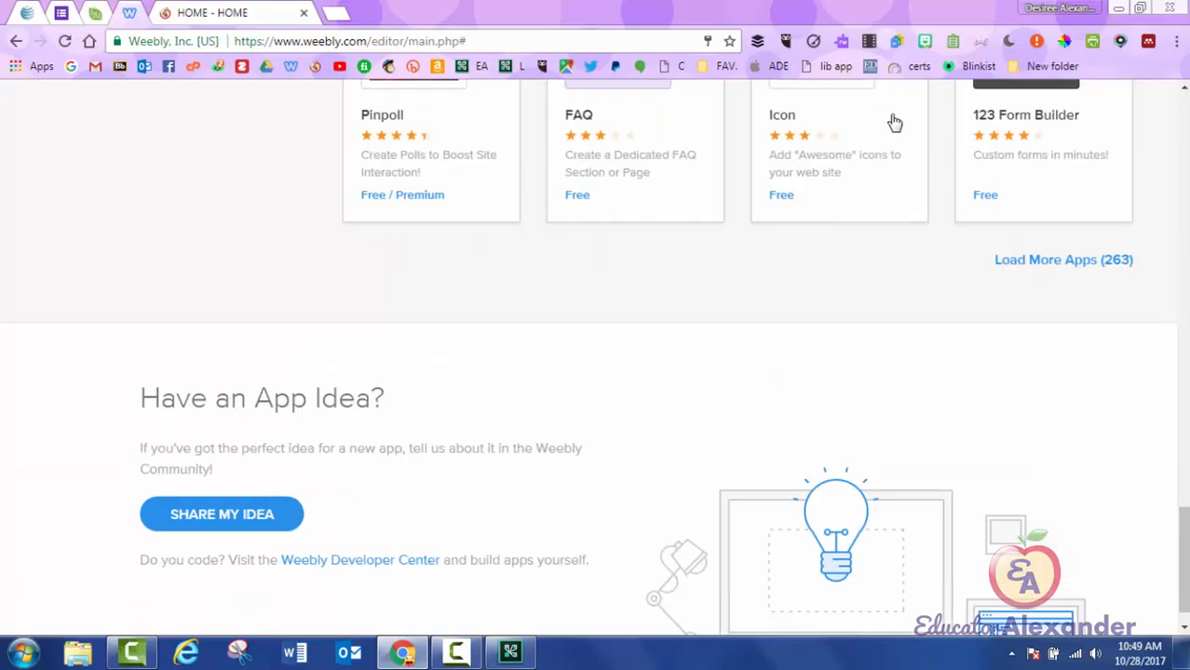
pyautogui.scroll(9, 894, 122)
pyautogui.scroll(10, 894, 122)
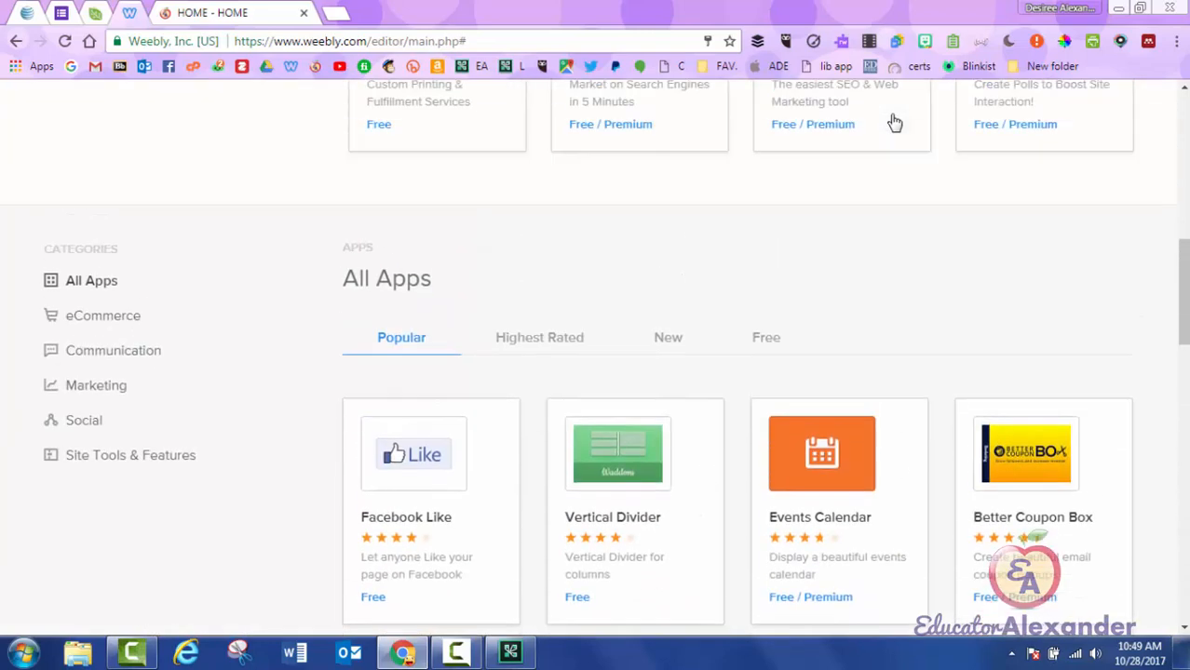
pyautogui.scroll(-1, 894, 122)
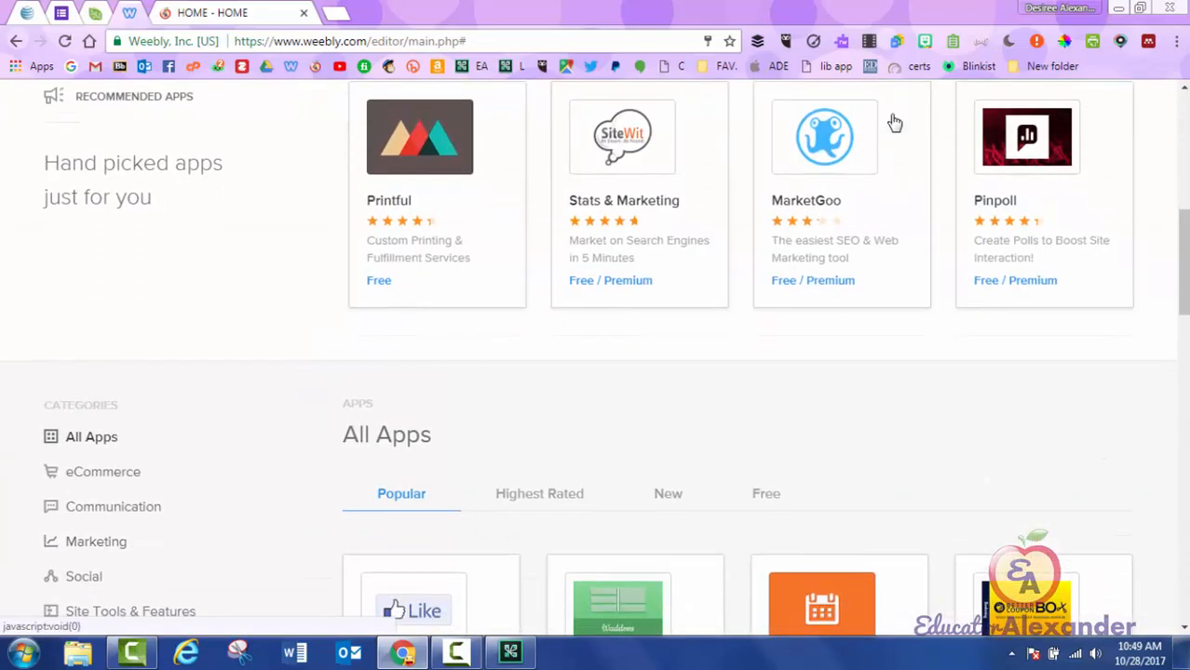
pyautogui.scroll(-1, 894, 122)
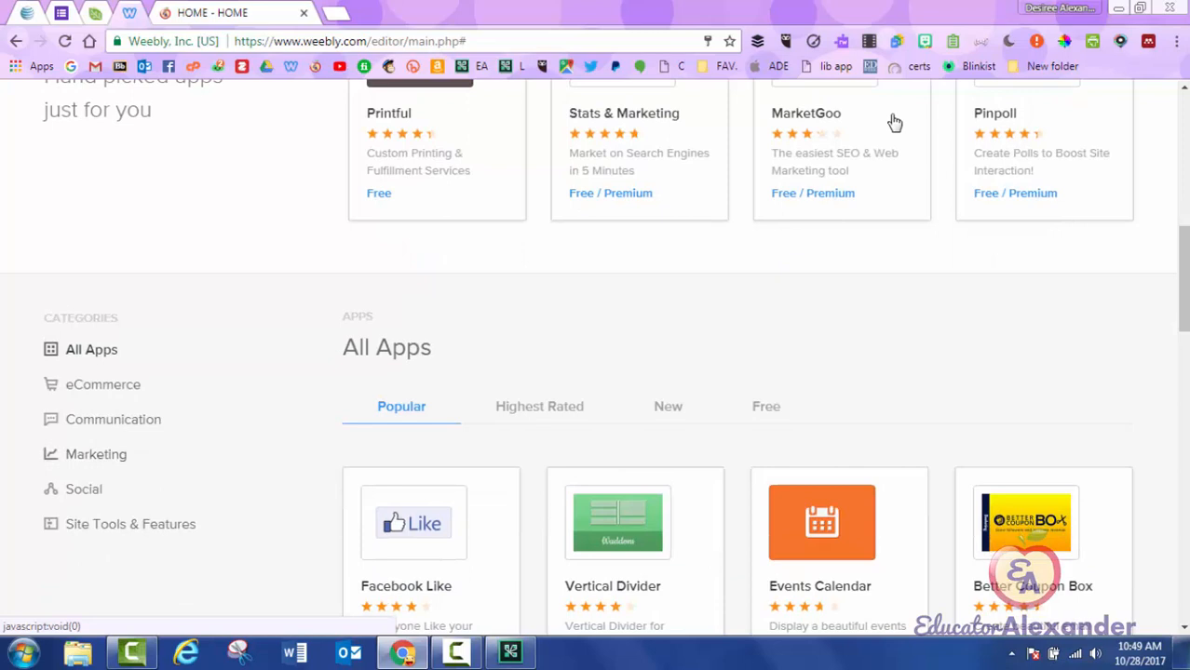
pyautogui.click(96, 454)
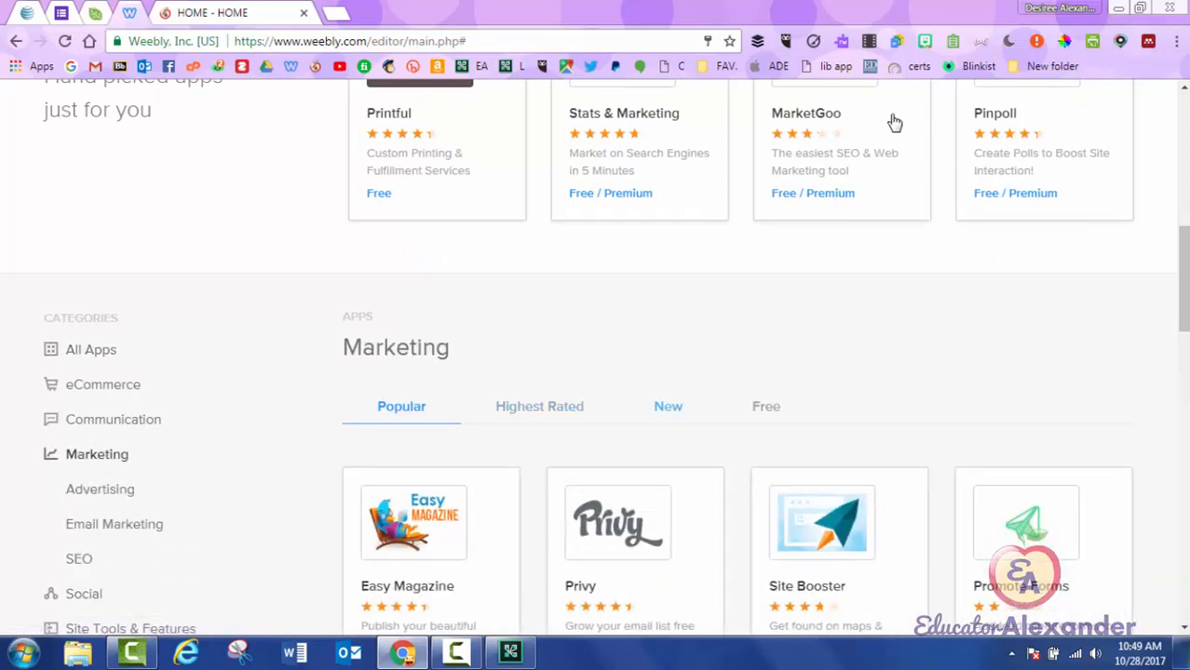
pyautogui.click(668, 406)
pyautogui.click(765, 406)
# Go back through the app listings to the site editor and close the AdSense prompt again.
pyautogui.scroll(-2, 766, 406)
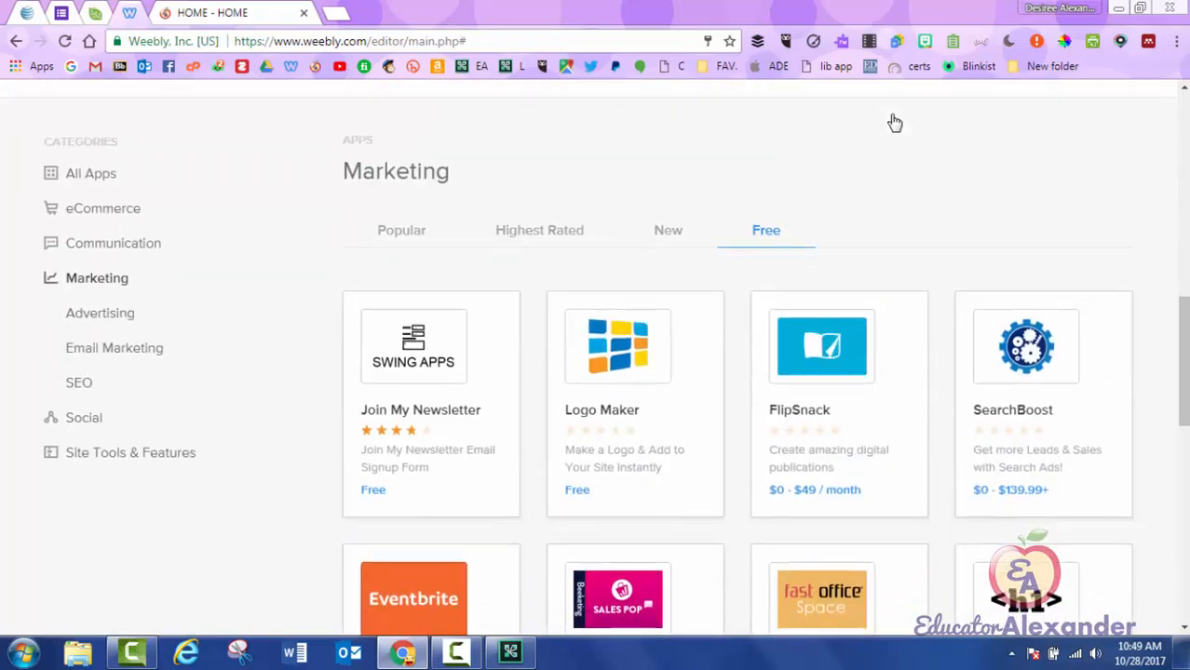
pyautogui.scroll(-1, 893, 123)
pyautogui.scroll(-4, 894, 123)
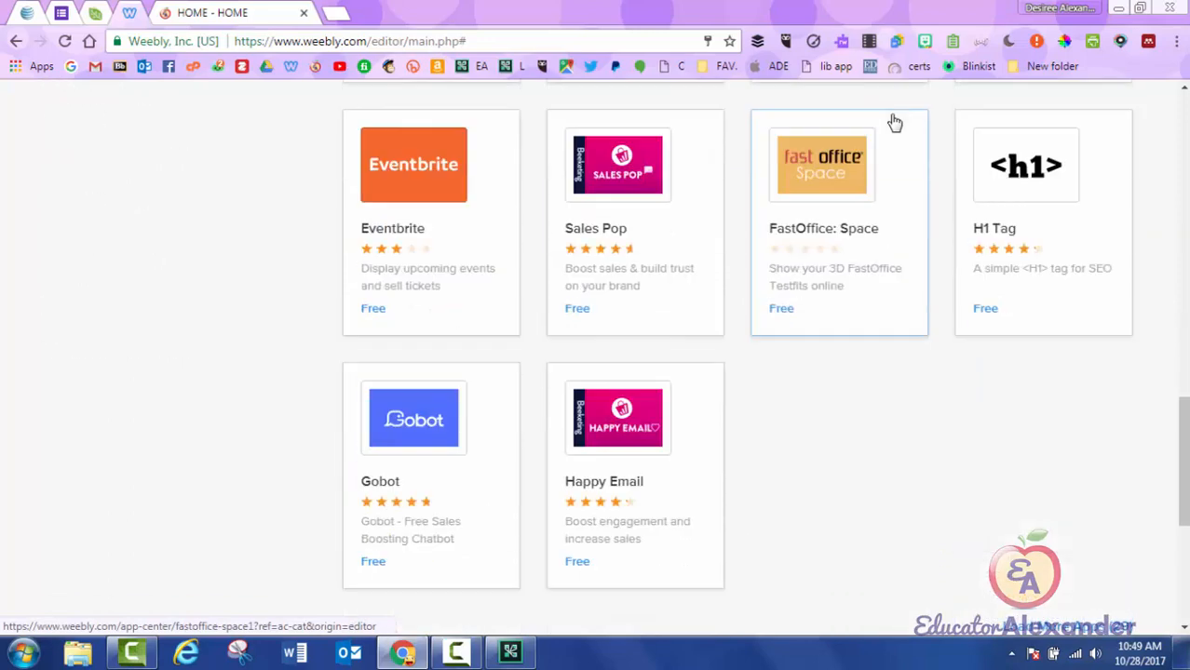
pyautogui.click(16, 41)
pyautogui.click(16, 41)
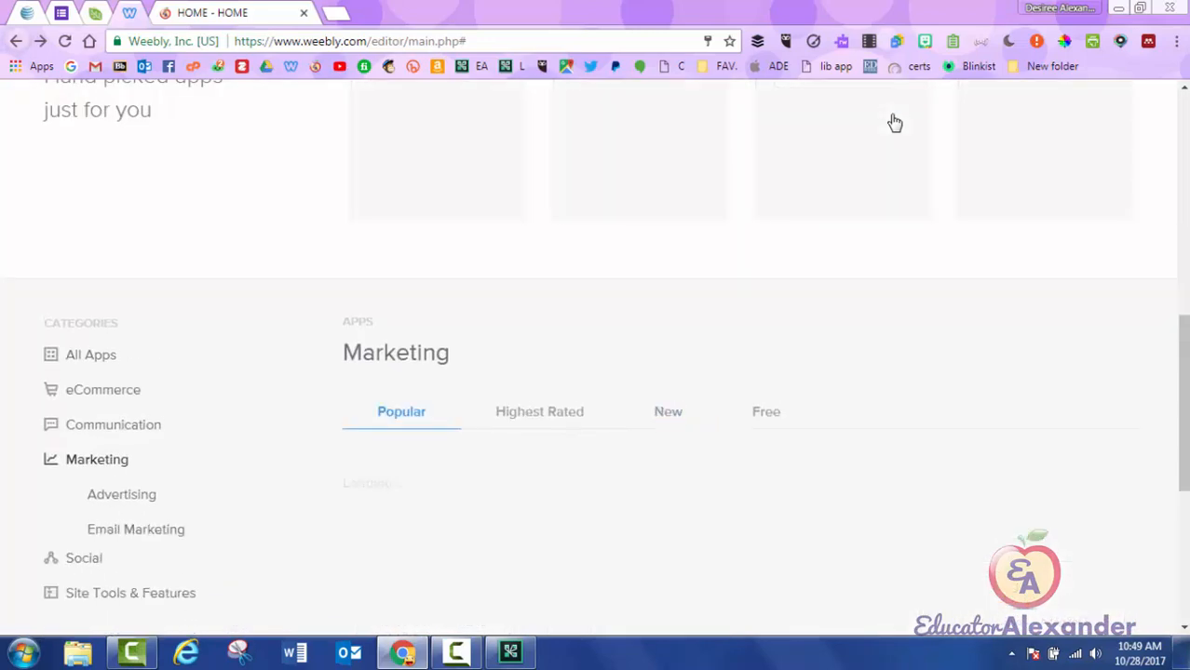
pyautogui.click(16, 41)
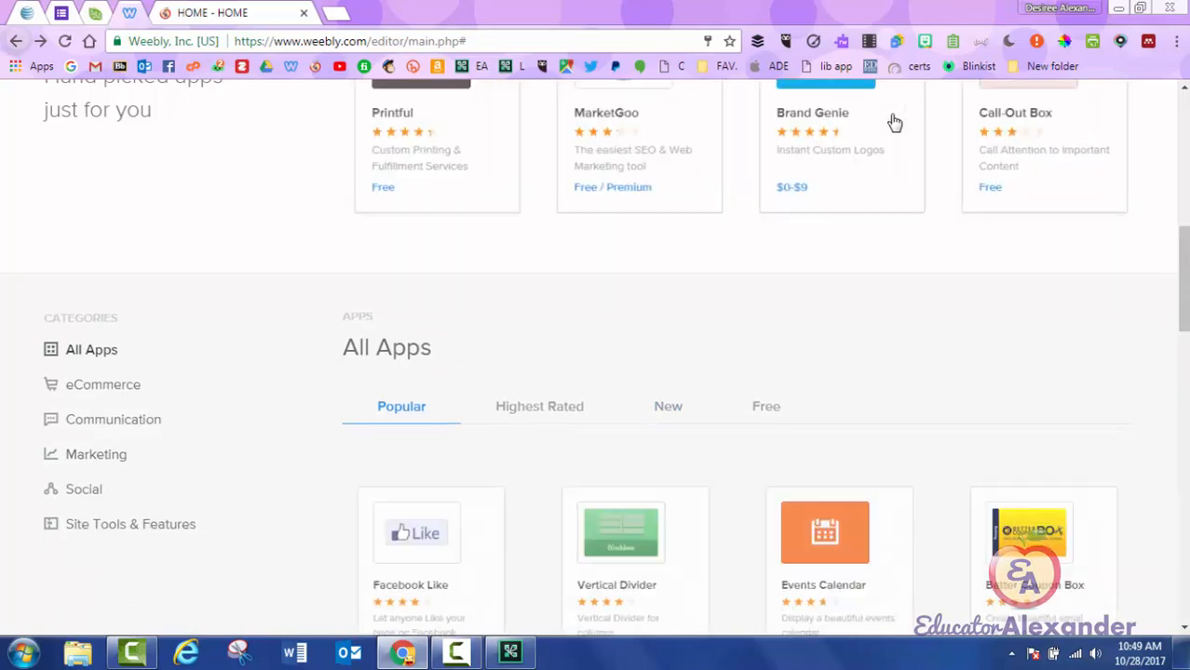
pyautogui.click(16, 41)
pyautogui.click(376, 236)
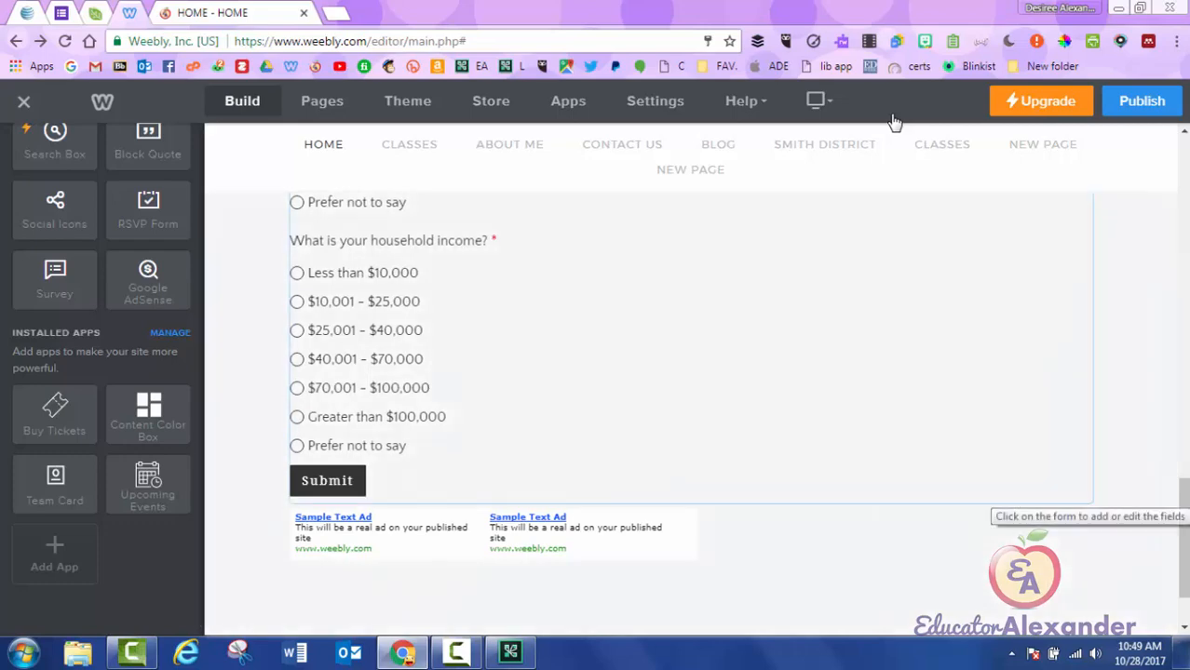
# Publish the class website live.
pyautogui.scroll(10, 689, 410)
pyautogui.scroll(10, 689, 409)
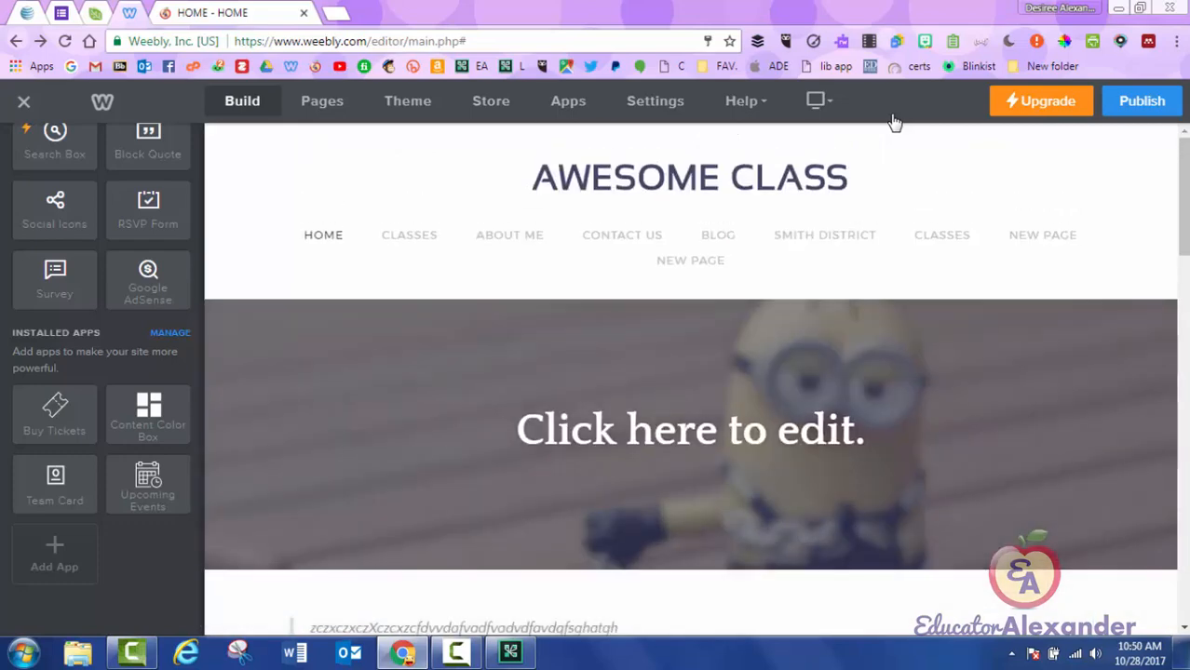
pyautogui.scroll(10, 103, 373)
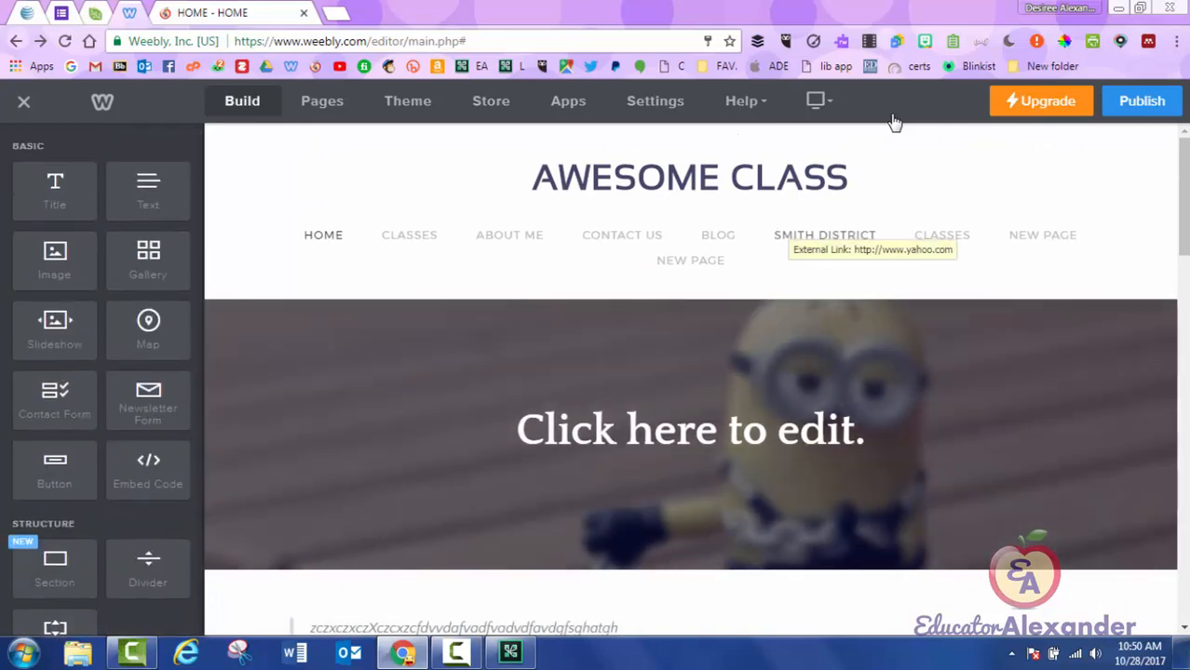
pyautogui.scroll(-4, 824, 242)
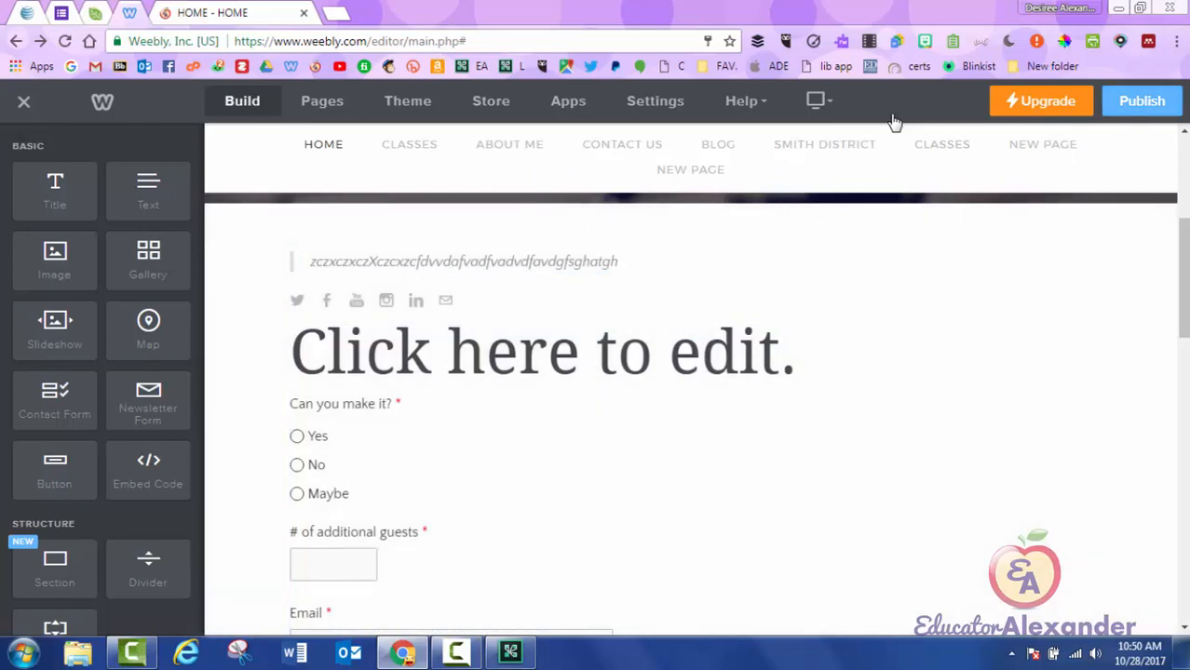
pyautogui.click(1141, 101)
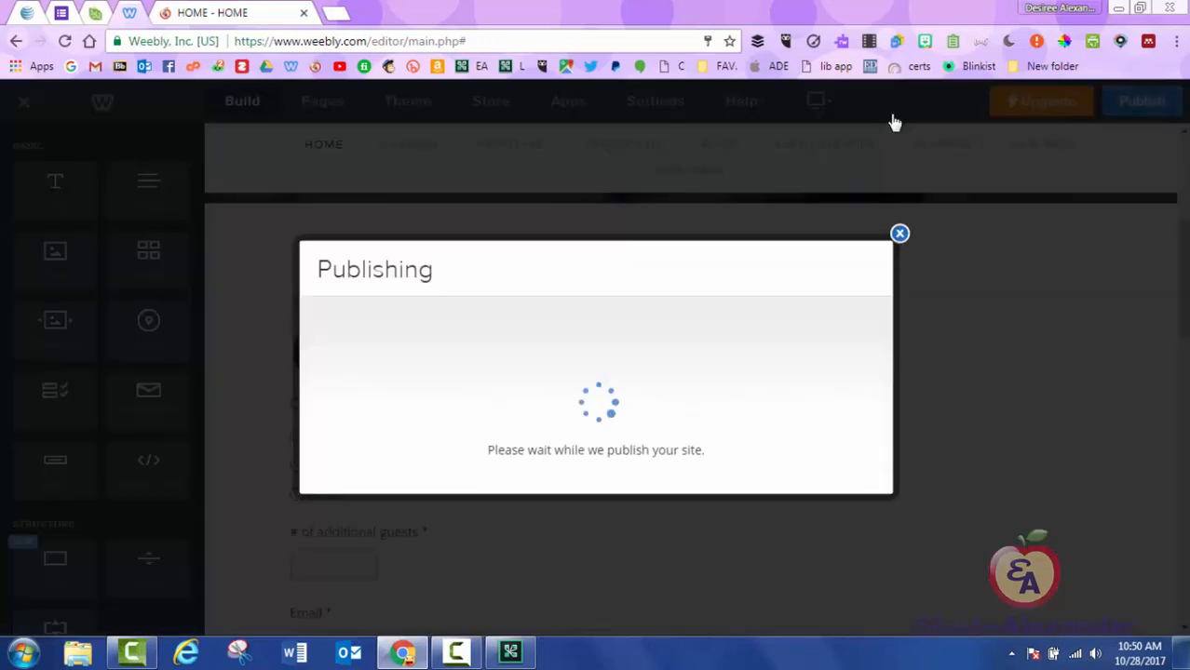
# View the live Home page's quote, RSVP form and survey, then close that tab.
pyautogui.click(594, 216)
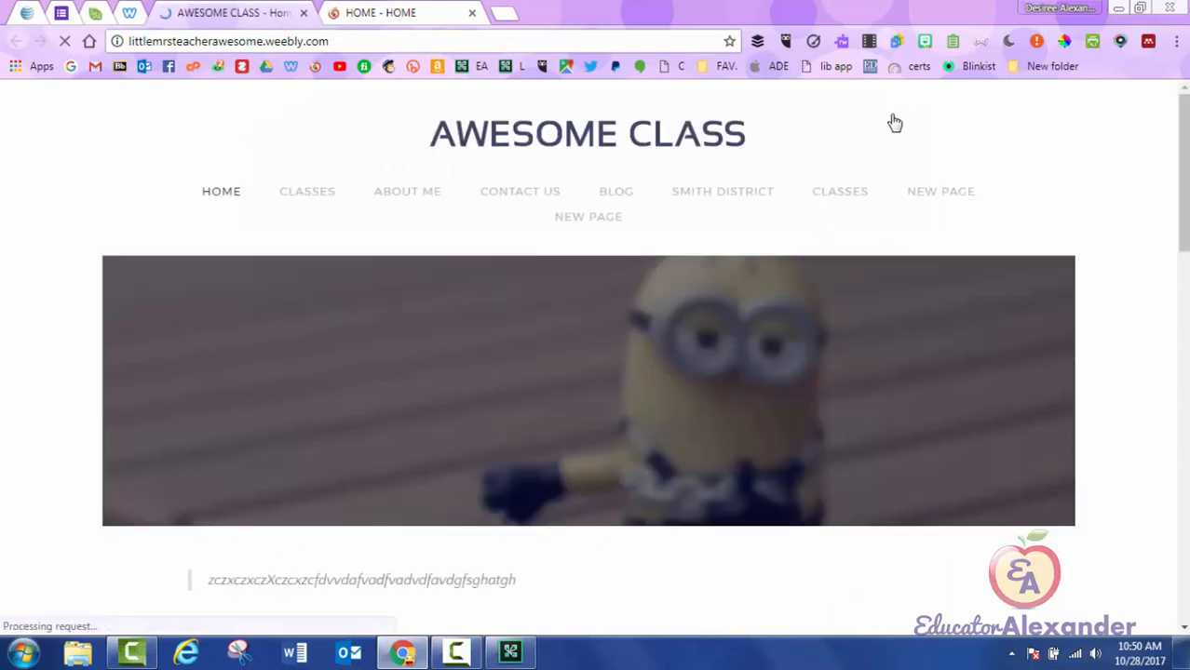
pyautogui.scroll(-3, 895, 123)
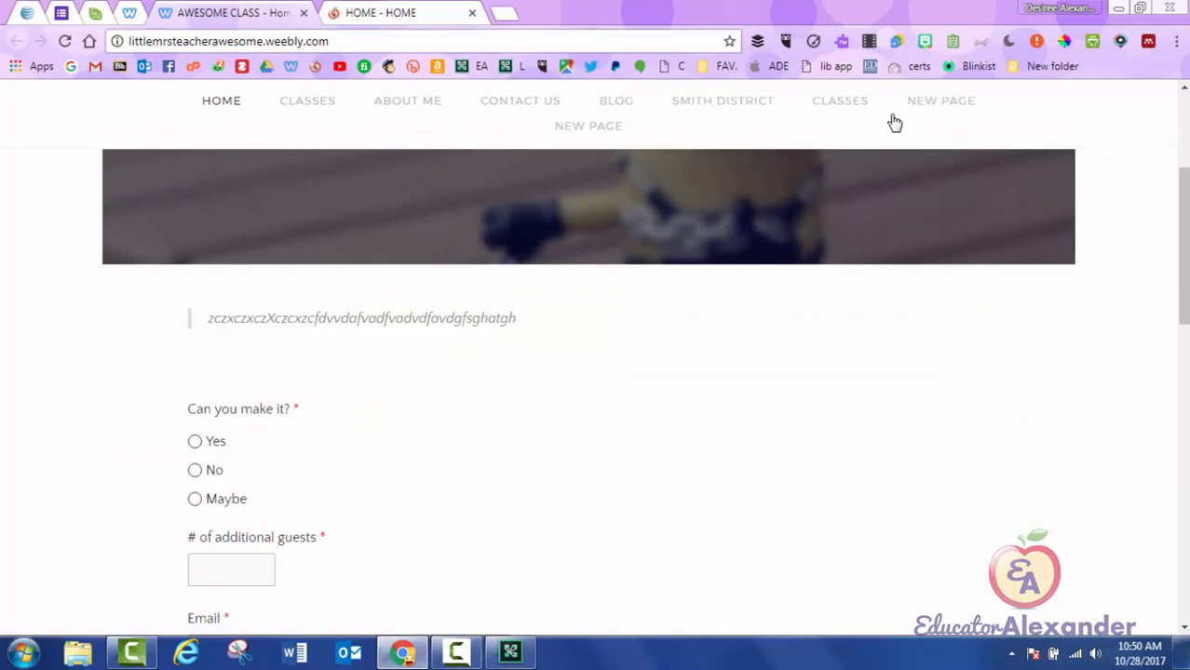
pyautogui.scroll(-10, 894, 122)
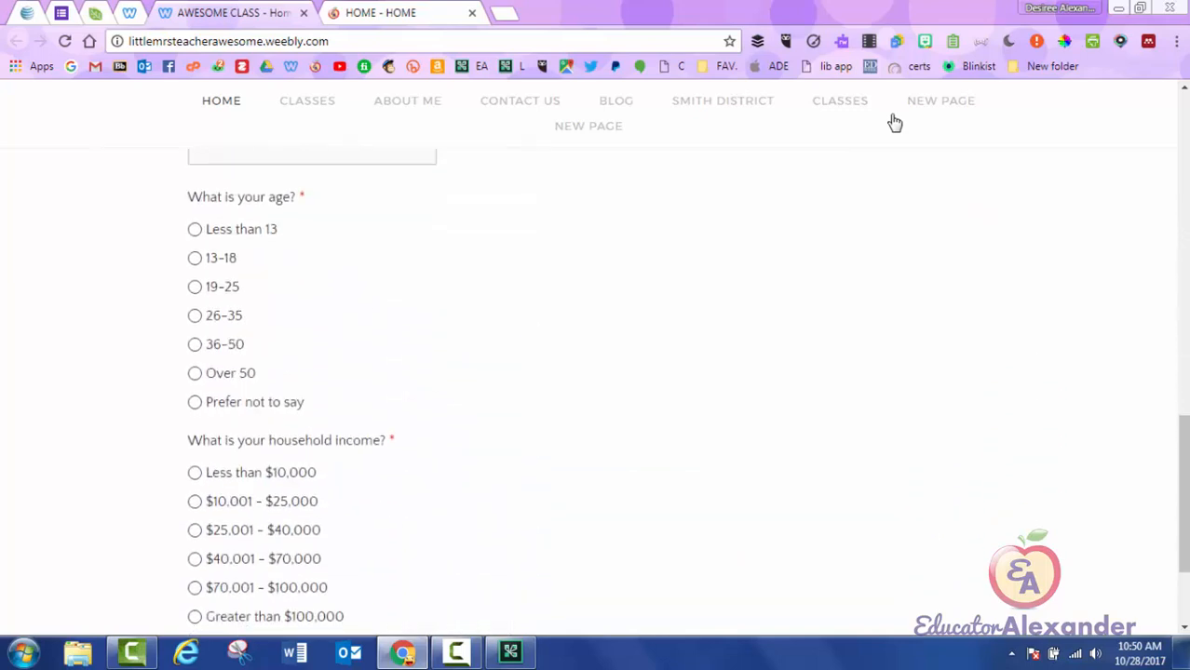
pyautogui.scroll(-2, 894, 122)
pyautogui.scroll(14, 893, 122)
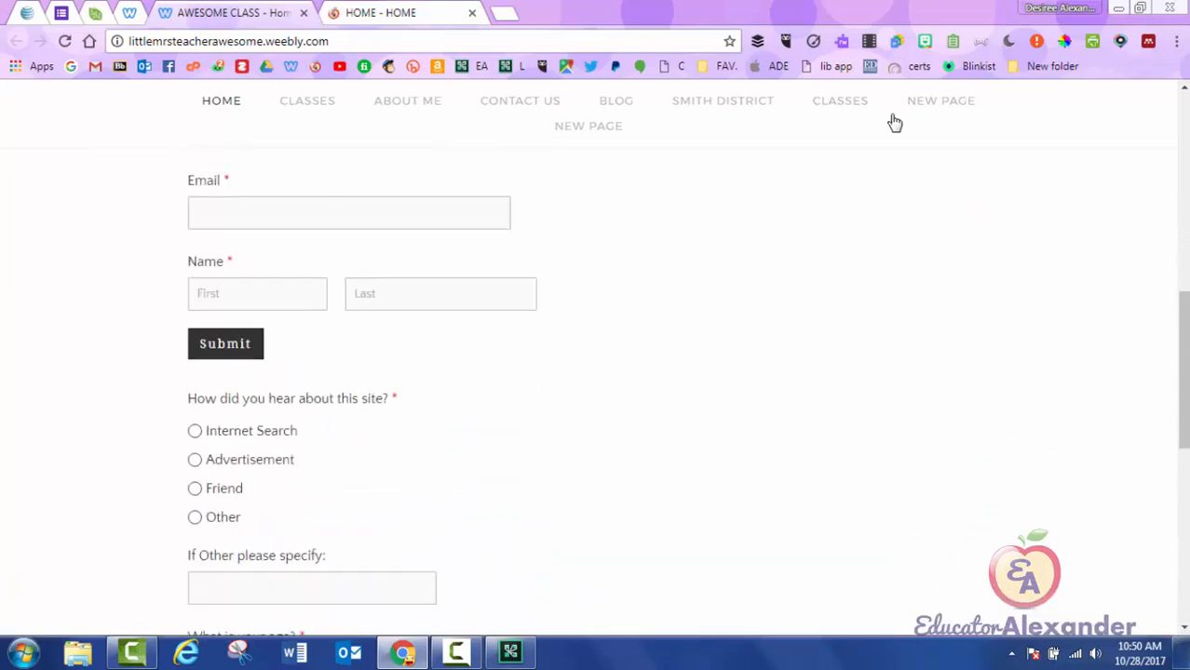
pyautogui.scroll(1, 894, 122)
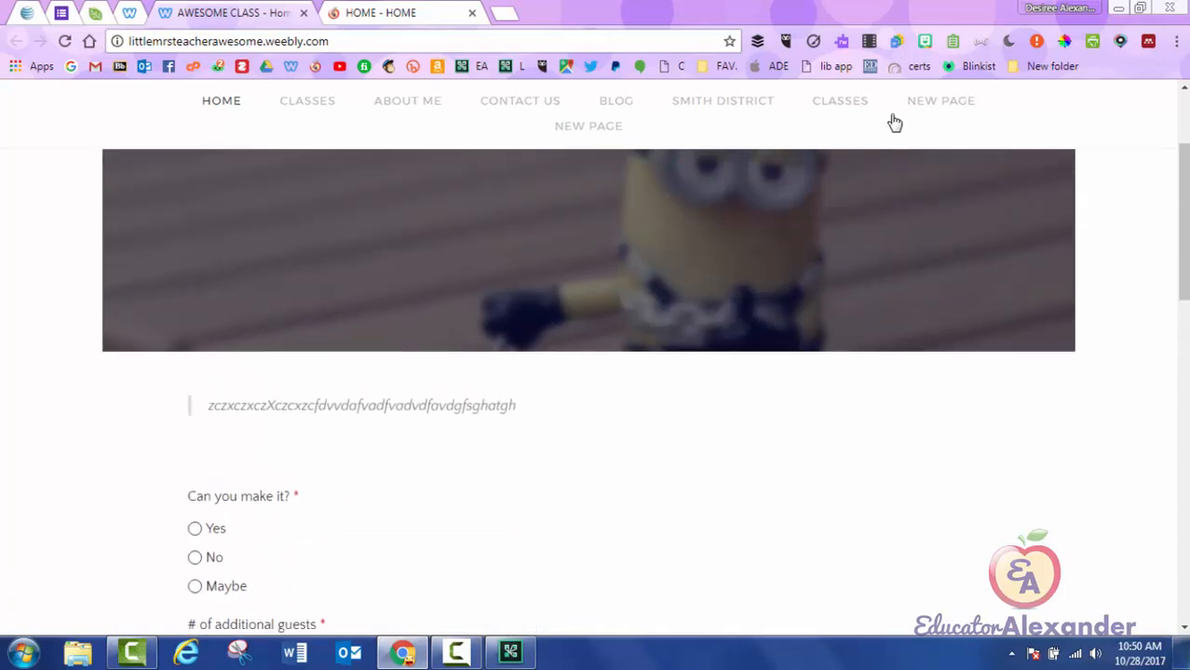
pyautogui.hotkey('ctrl', 'w')
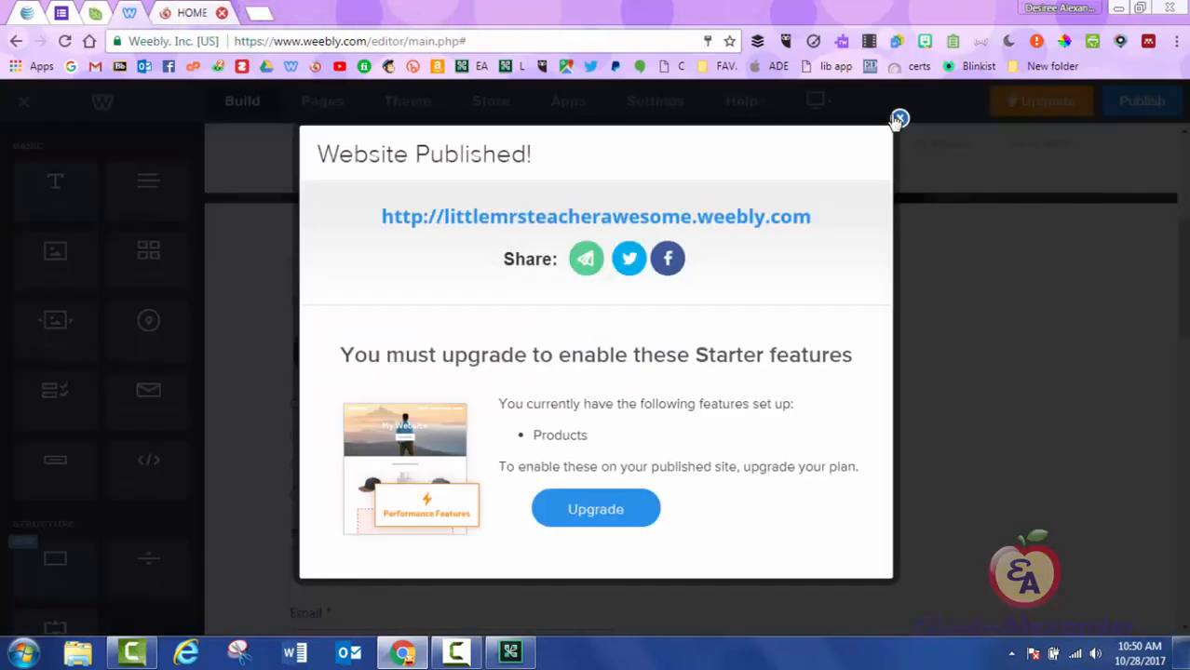
# Dismiss the Website Published confirmation and go to the site's Blog page.
pyautogui.click(898, 119)
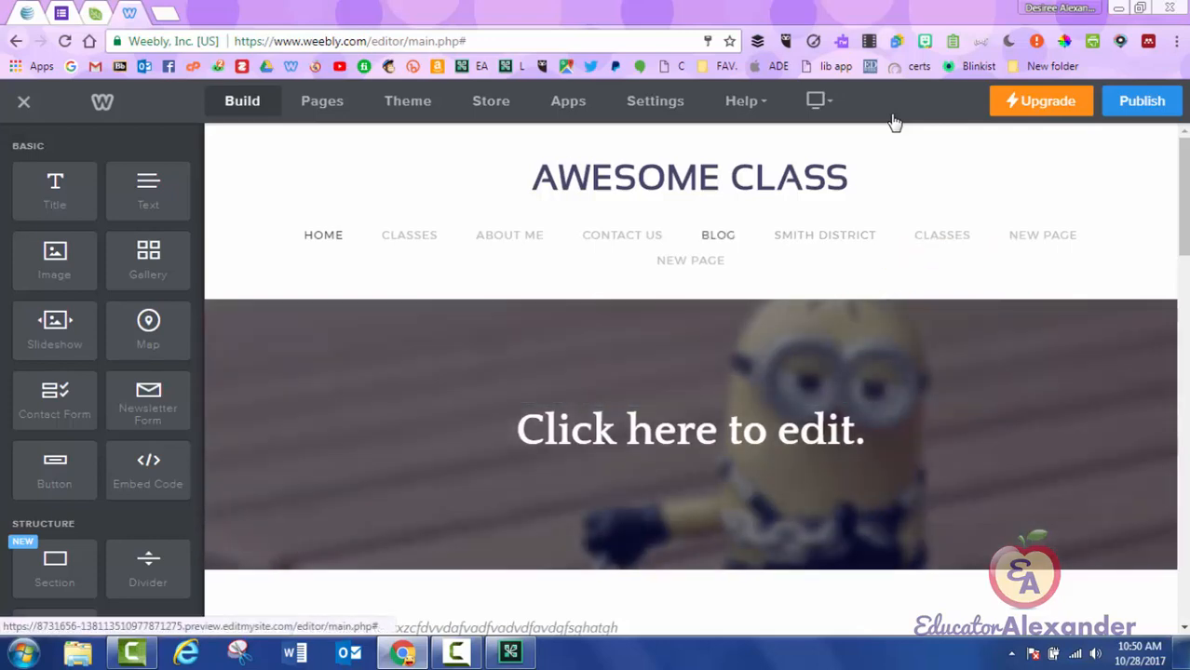
pyautogui.click(718, 235)
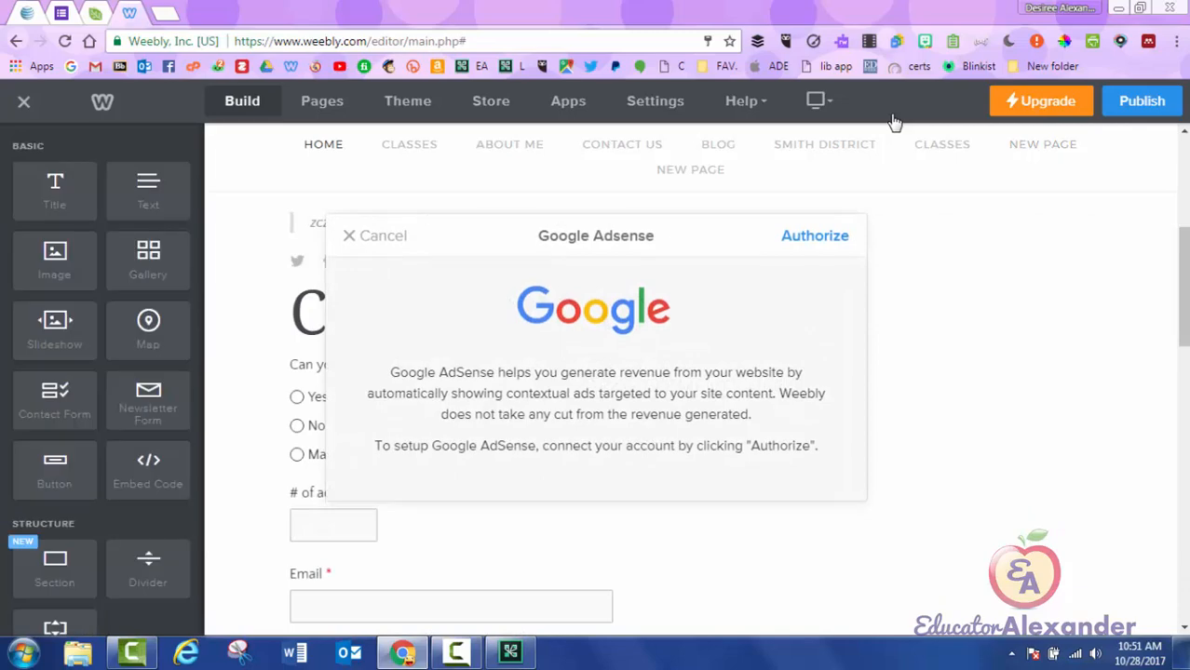
# Cancel the AdSense authorization and delete the sample ad block from the page.
pyautogui.click(375, 235)
pyautogui.scroll(-11, 689, 410)
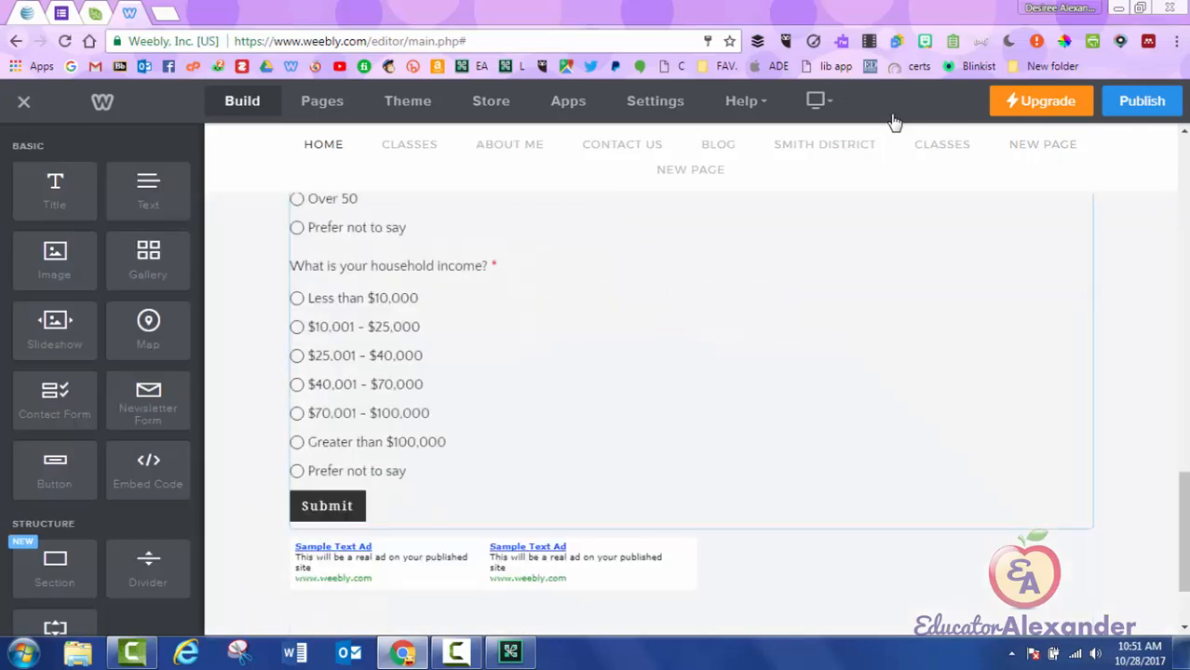
pyautogui.scroll(-2, 690, 410)
pyautogui.click(1090, 414)
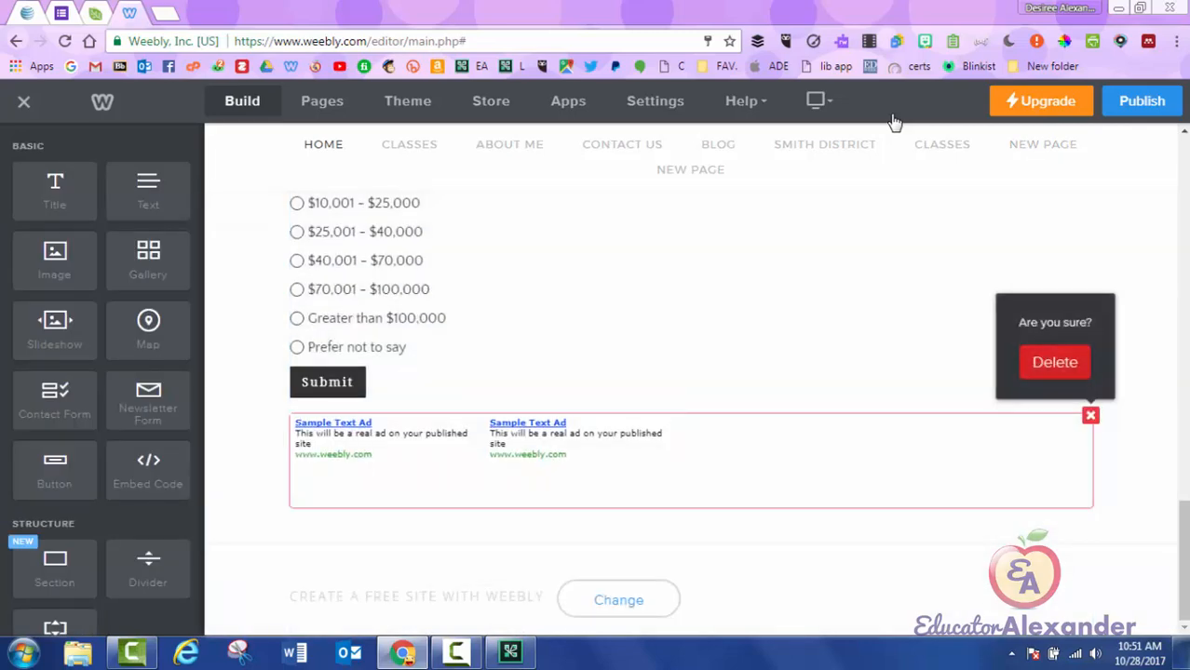
pyautogui.click(1055, 360)
pyautogui.scroll(15, 690, 410)
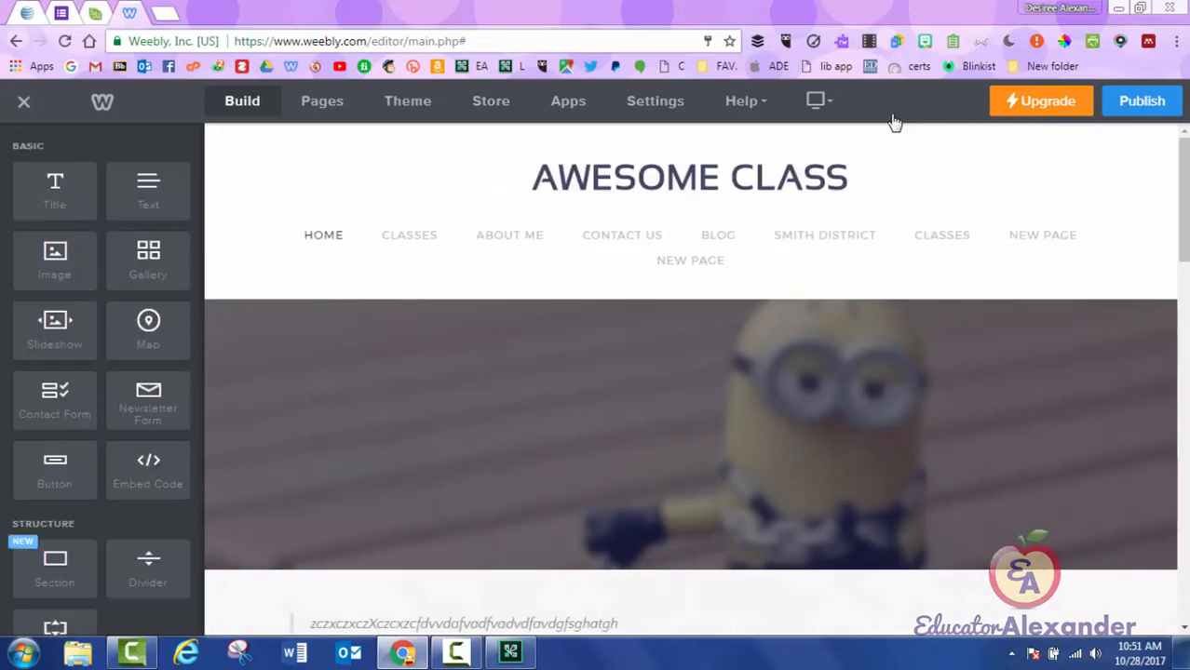
pyautogui.scroll(-1, 690, 410)
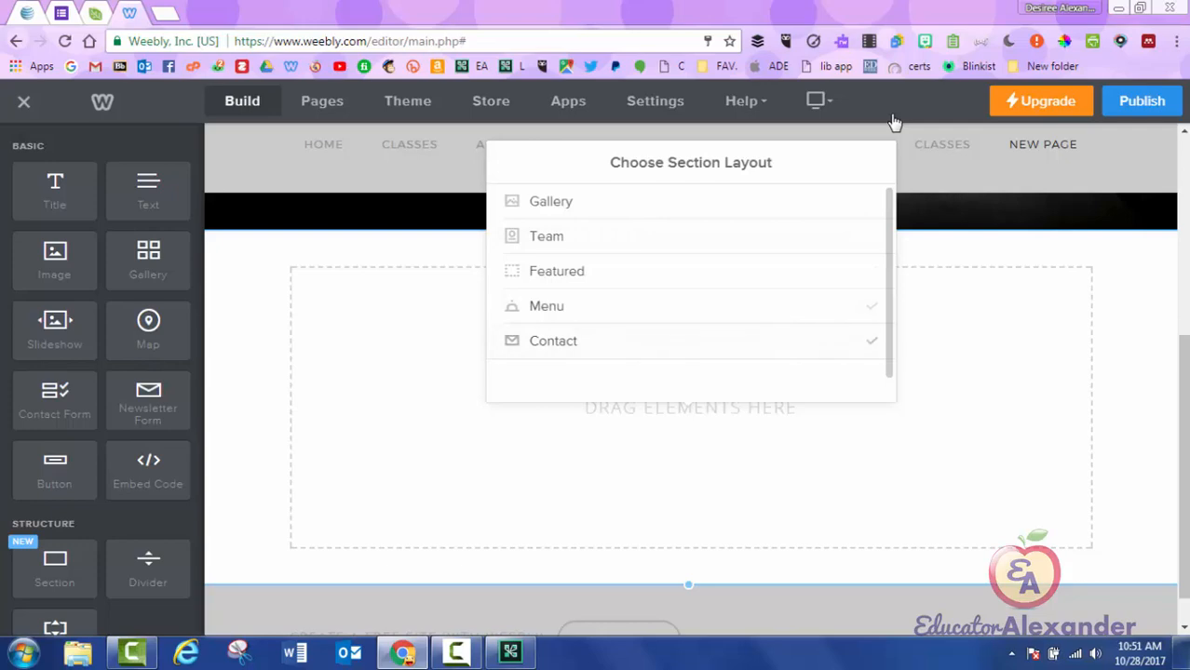
# Apply the Dinner Menu layout from the Menu section layouts.
pyautogui.click(684, 307)
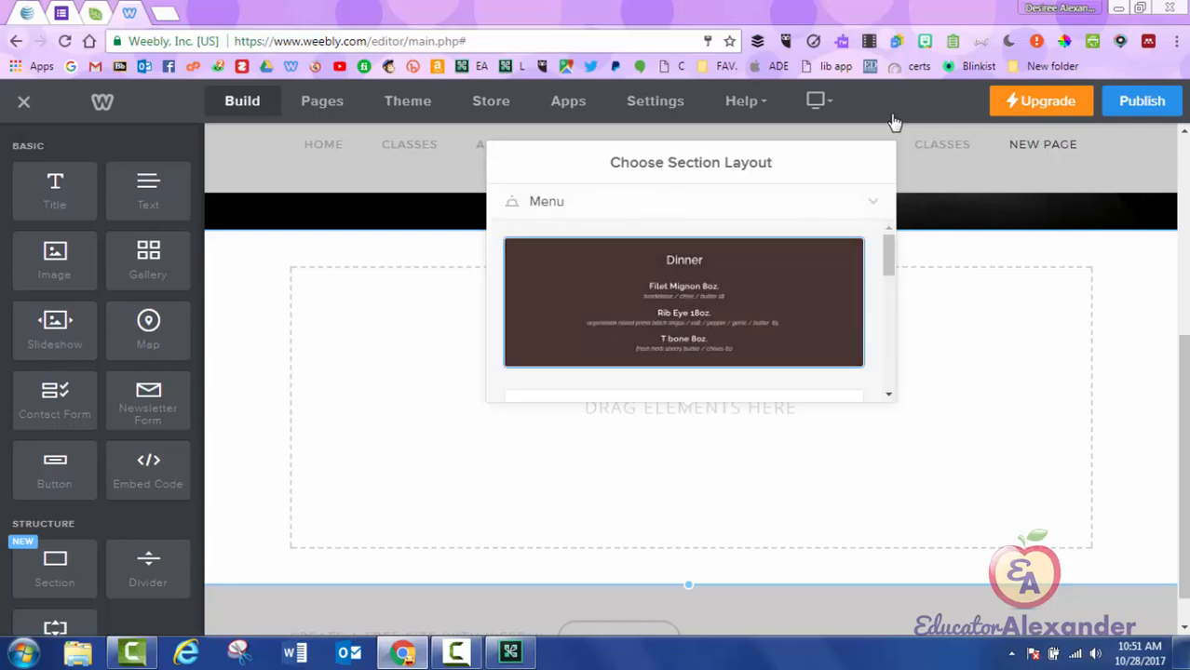
pyautogui.scroll(-5, 685, 307)
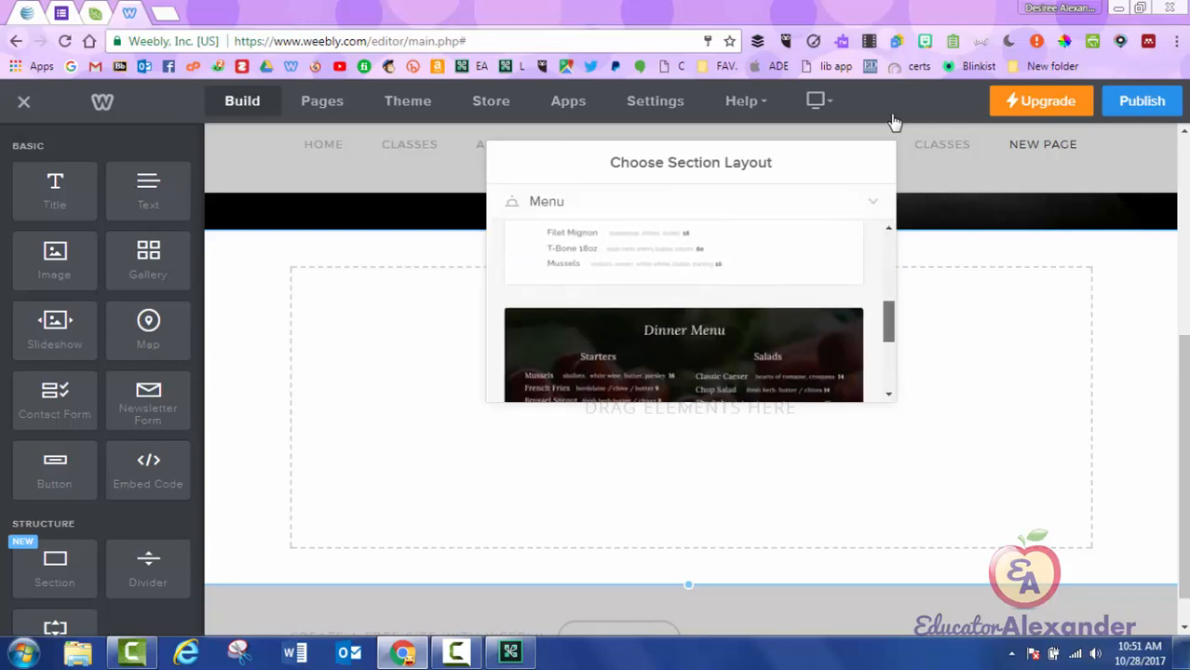
pyautogui.scroll(-1, 684, 316)
pyautogui.click(684, 332)
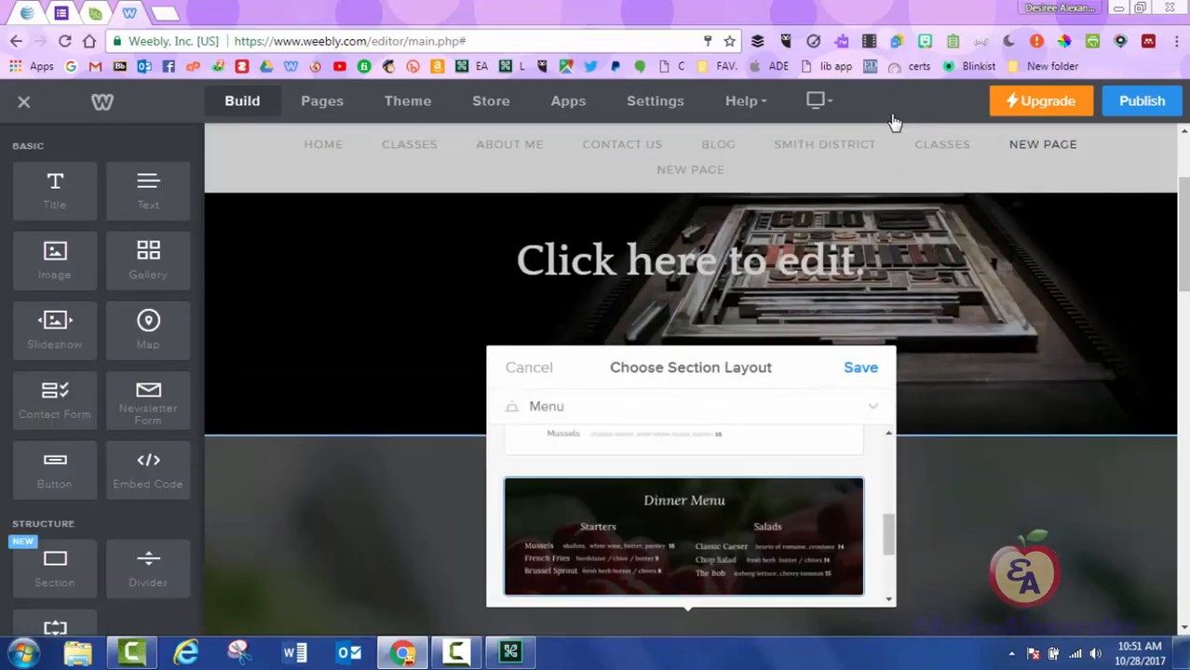
# Look through the dinner menu and add a map between the Salads list and Main Course.
pyautogui.scroll(-9, 894, 122)
pyautogui.scroll(-8, 894, 122)
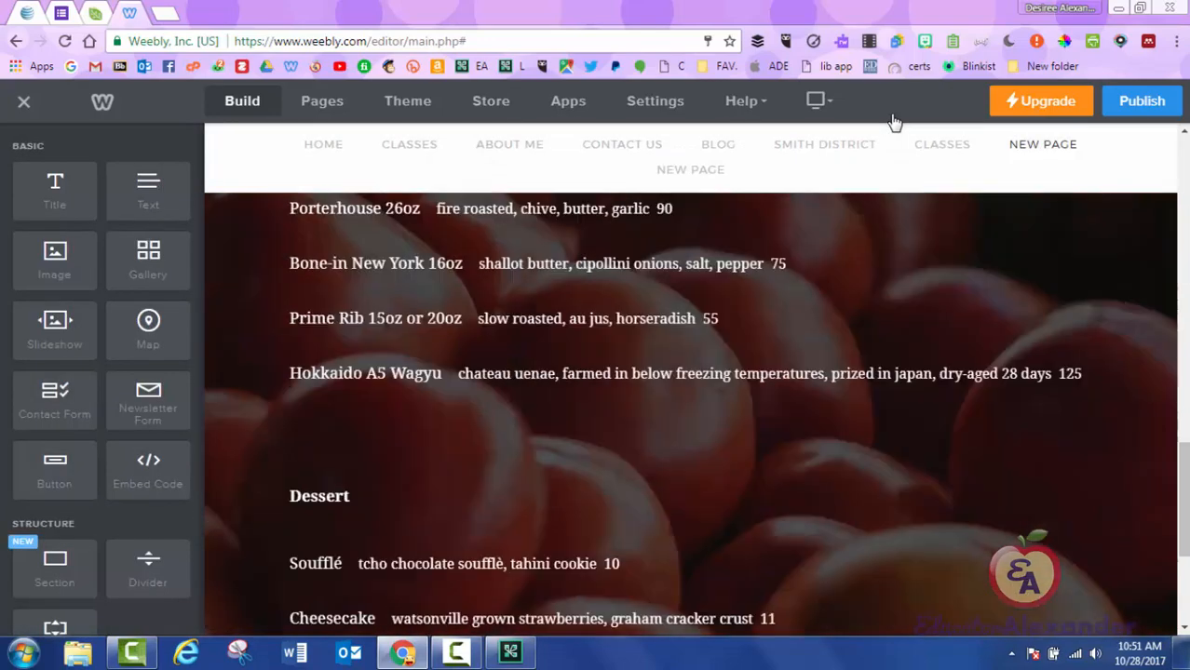
pyautogui.scroll(15, 894, 122)
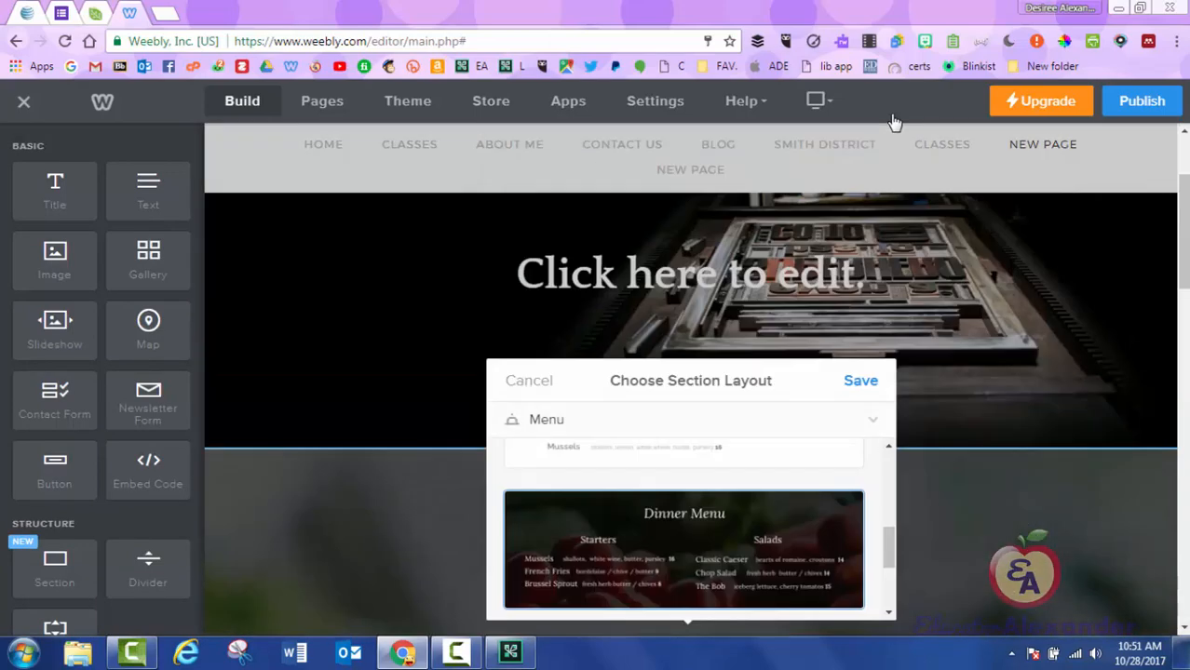
pyautogui.scroll(-8, 893, 122)
pyautogui.scroll(-8, 893, 122)
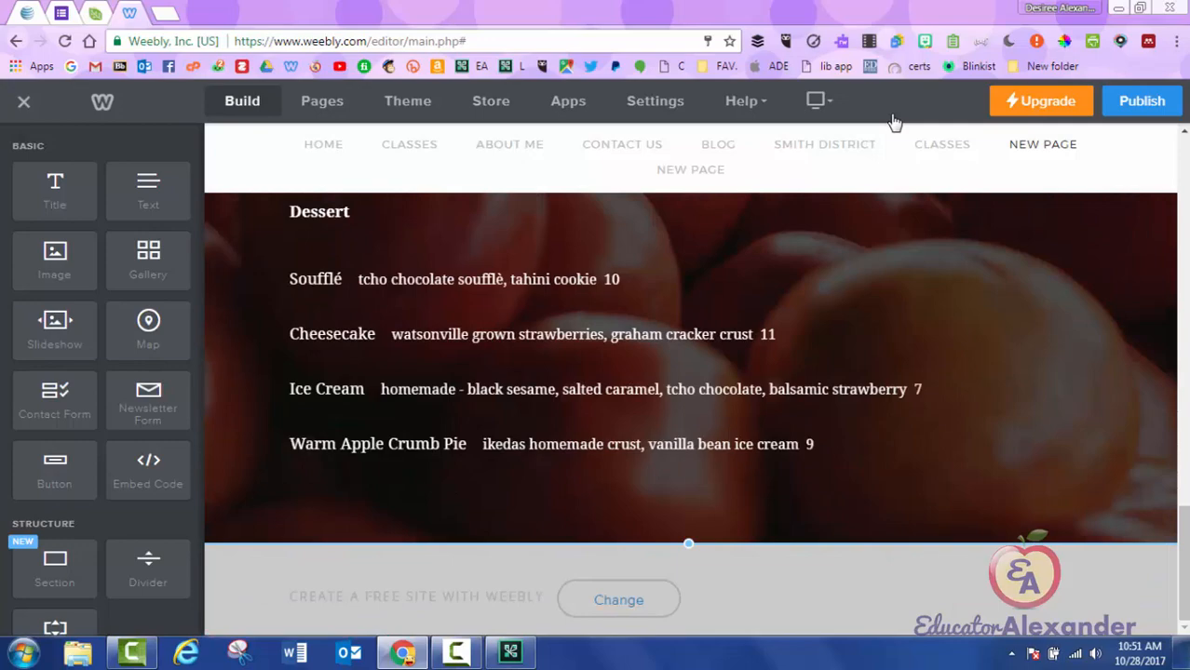
pyautogui.scroll(15, 894, 122)
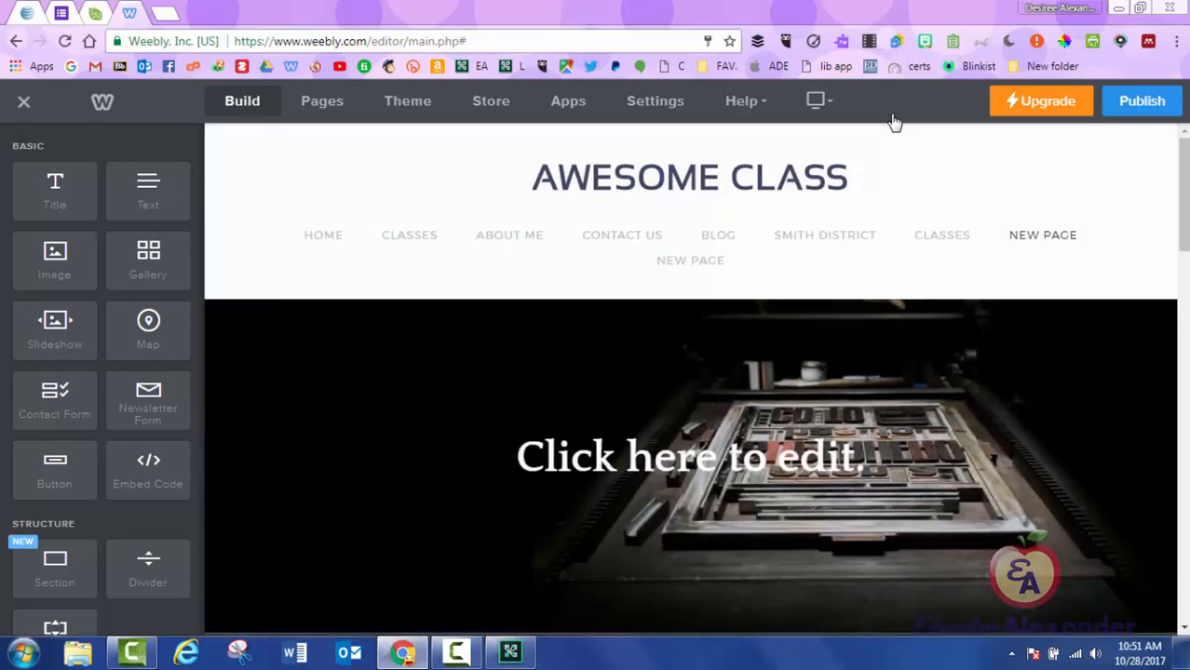
pyautogui.scroll(-3, 893, 122)
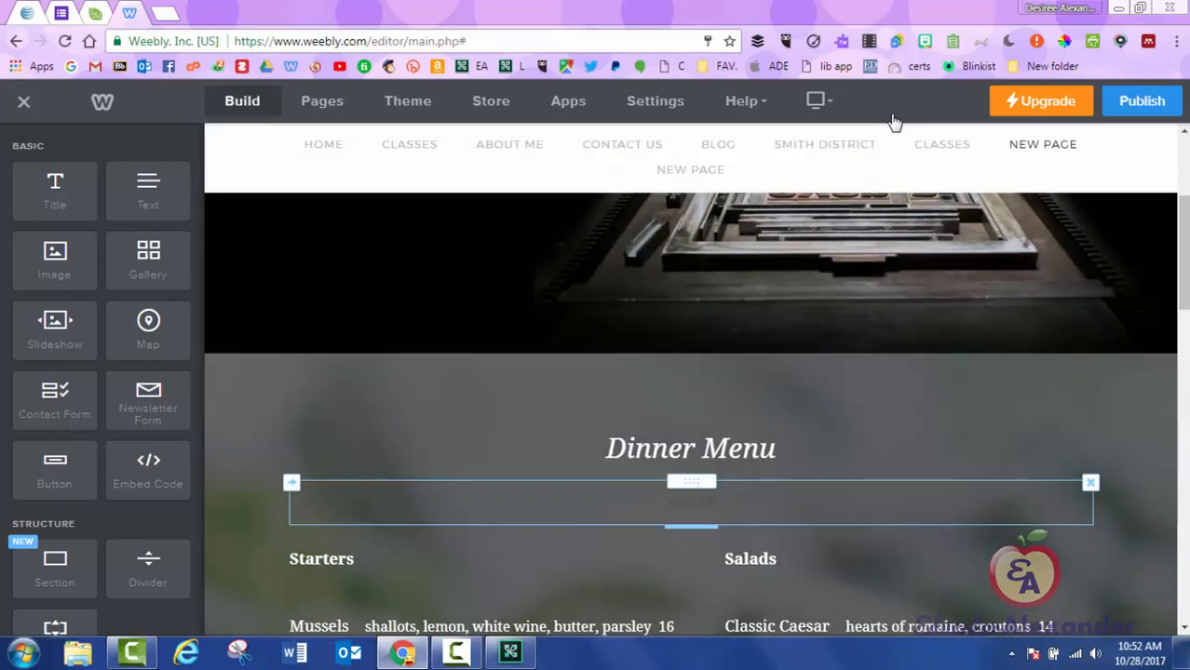
pyautogui.scroll(-12, 894, 122)
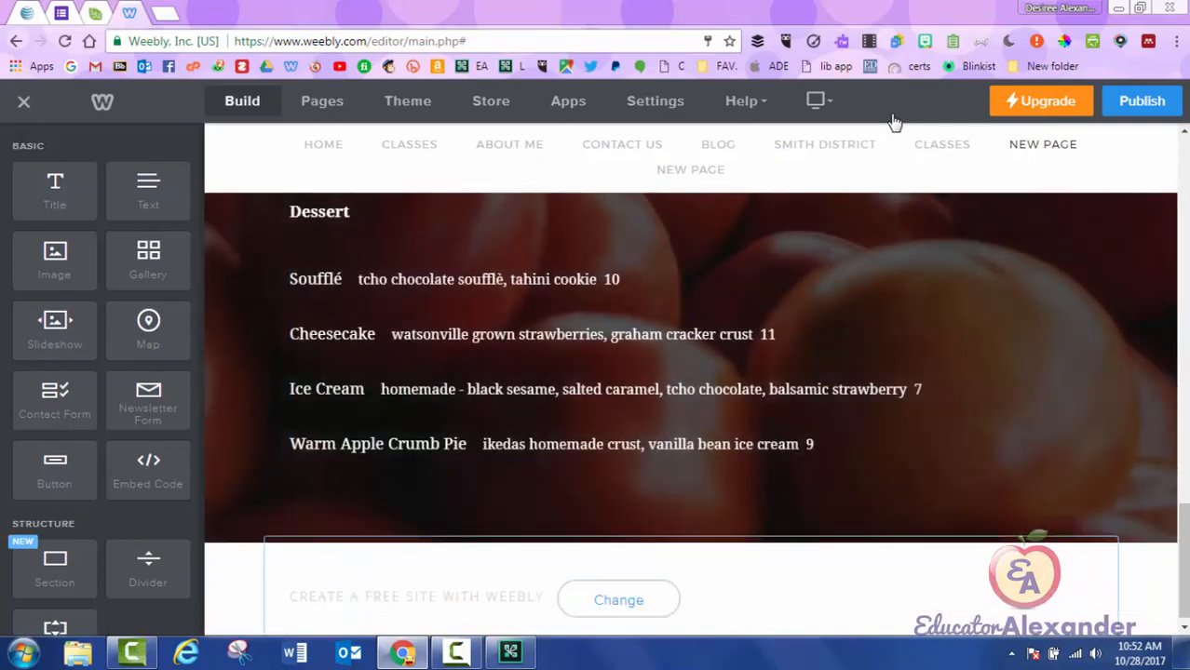
pyautogui.scroll(5, 894, 122)
pyautogui.scroll(9, 894, 122)
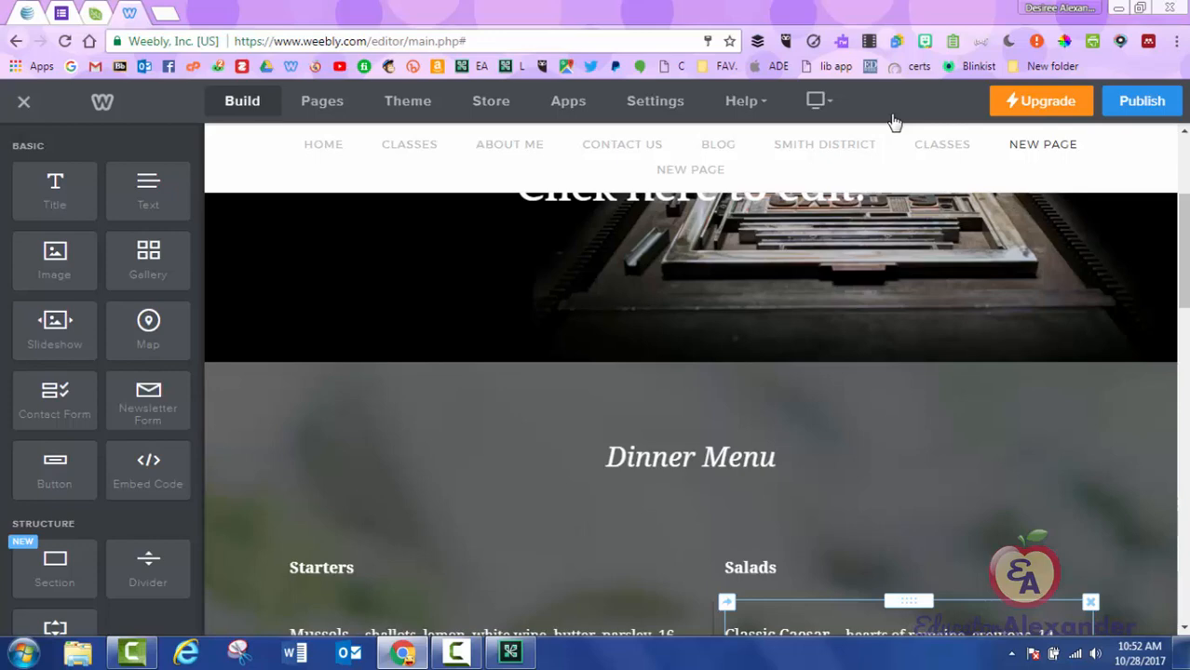
pyautogui.scroll(-5, 894, 122)
pyautogui.scroll(-2, 894, 122)
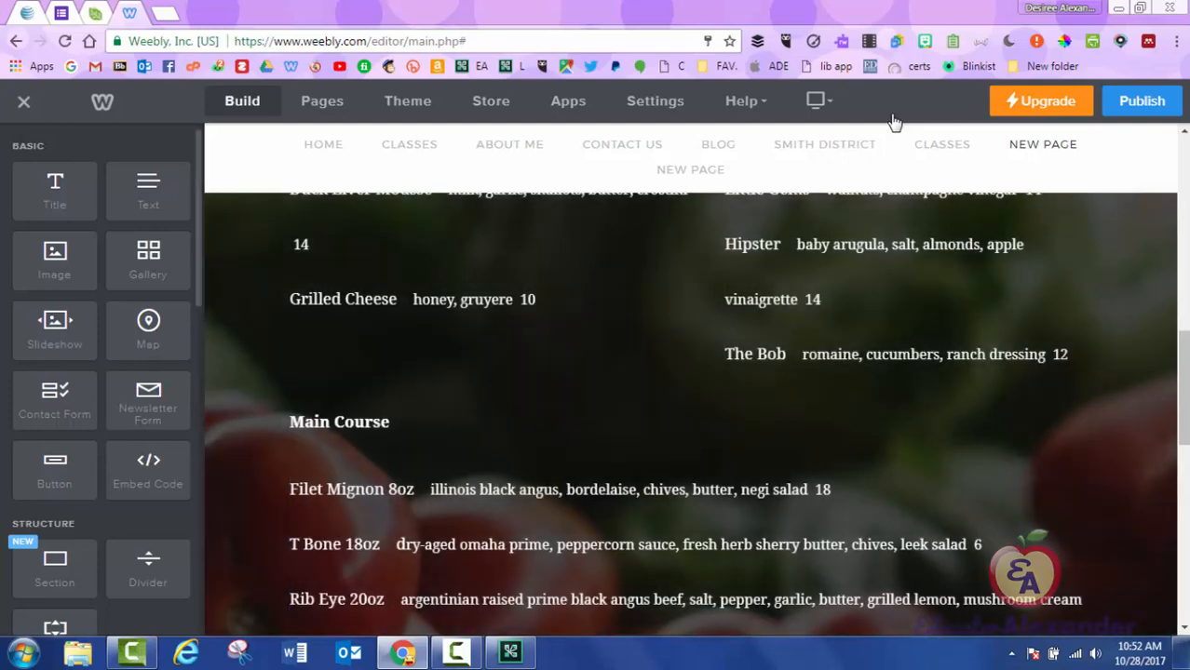
pyautogui.moveTo(148, 331); pyautogui.dragTo(687, 377)
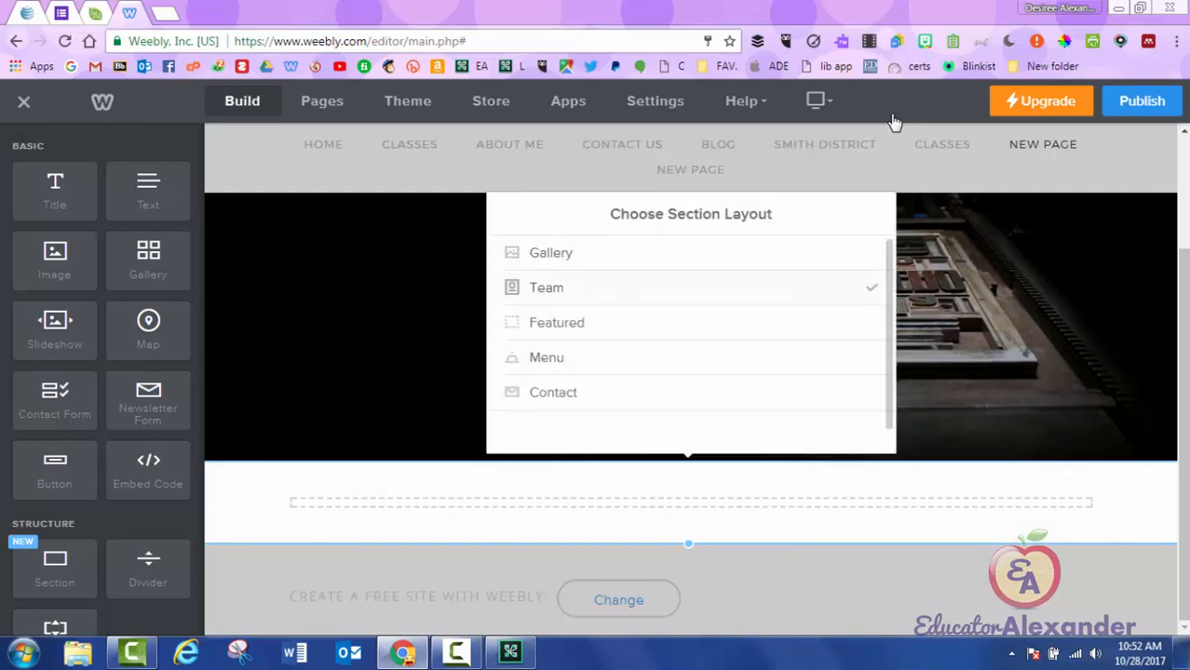
pyautogui.click(546, 288)
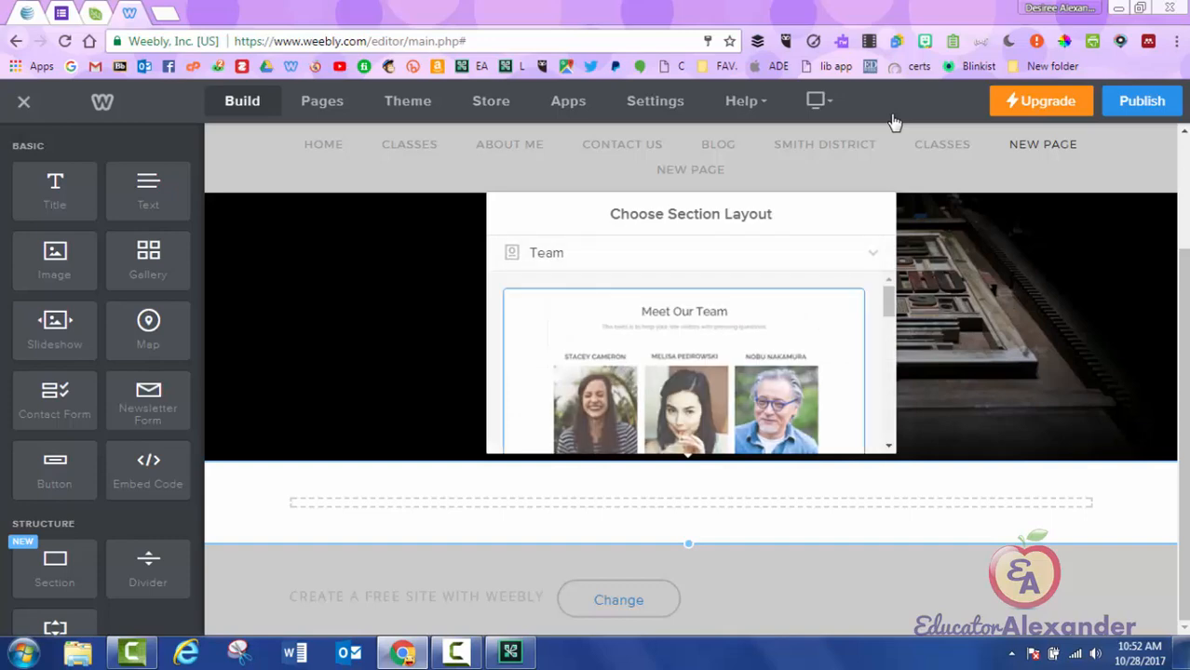
pyautogui.scroll(-10, 683, 363)
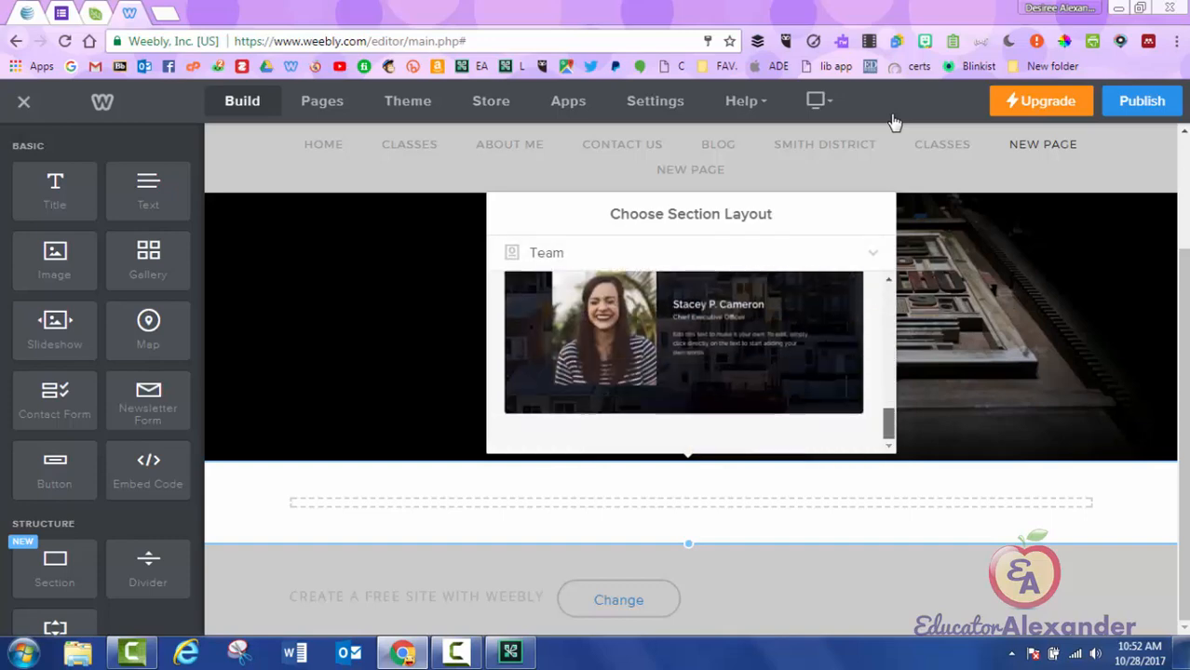
pyautogui.click(684, 341)
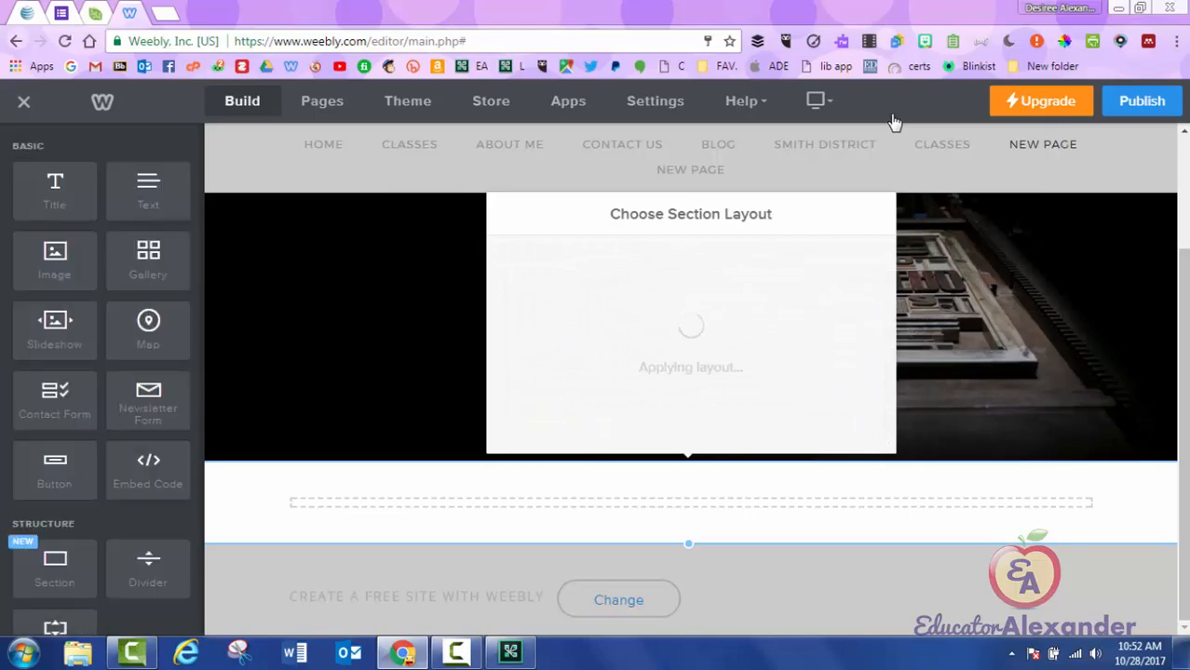
pyautogui.scroll(-8, 690, 372)
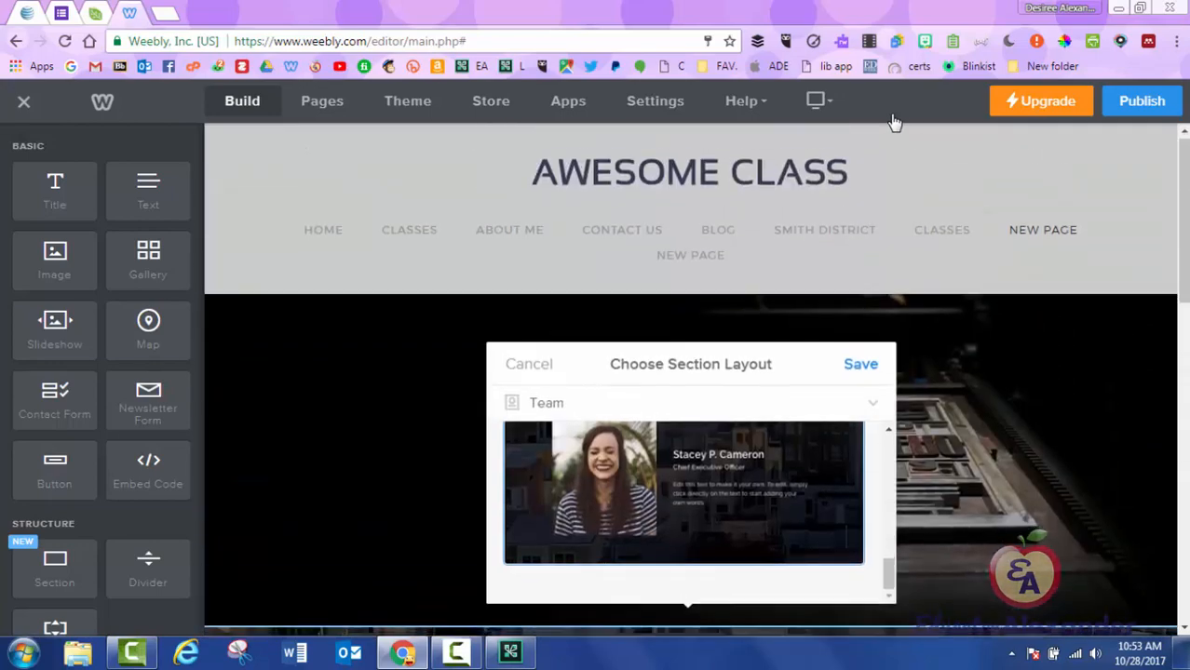
pyautogui.scroll(-2, 894, 122)
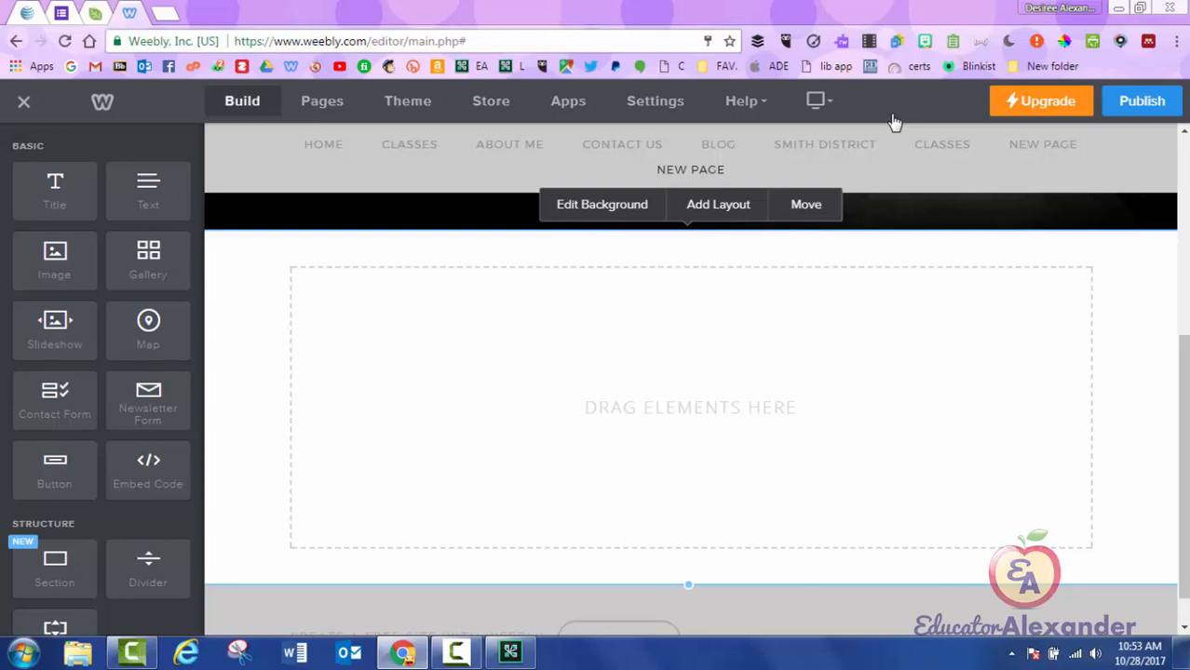
pyautogui.click(510, 652)
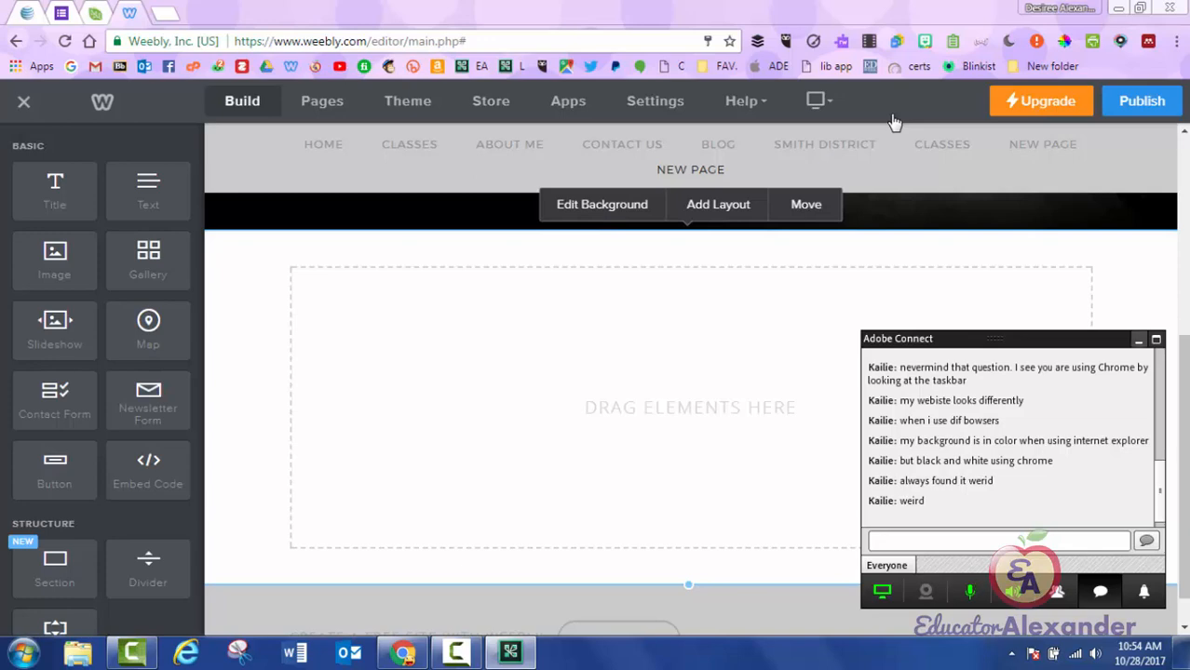
pyautogui.click(1137, 341)
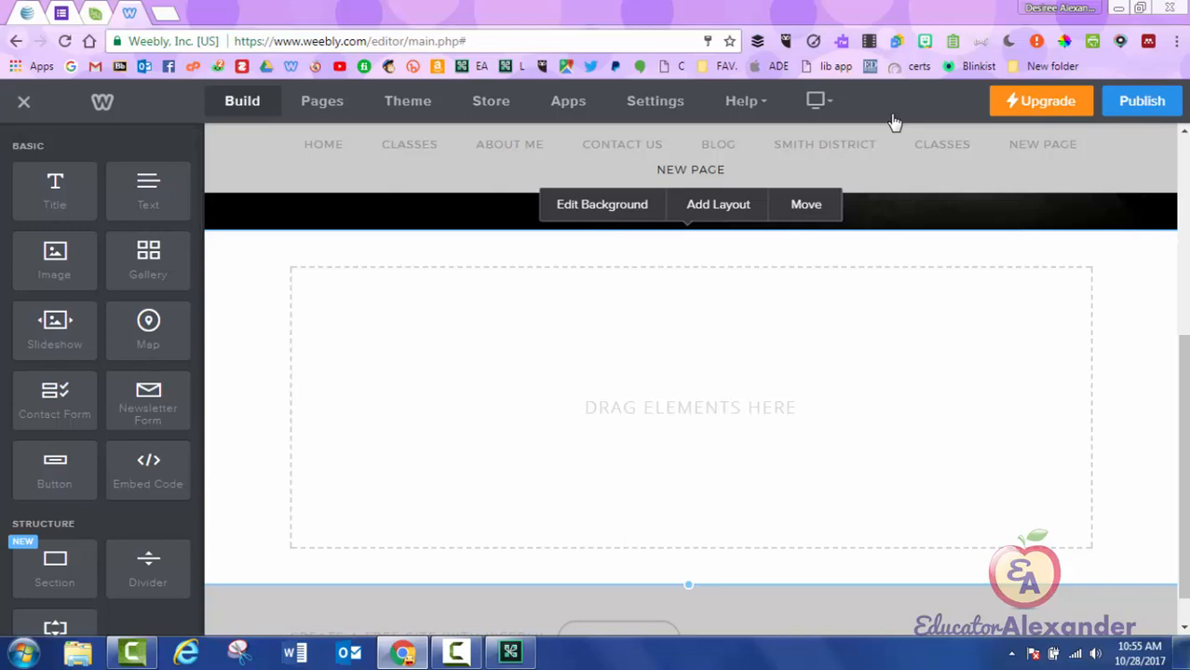
# Insert the evil monkey picture with a smaller 'ANGRY MONKEYS' title beside it.
pyautogui.moveTo(55, 260); pyautogui.dragTo(551, 334)
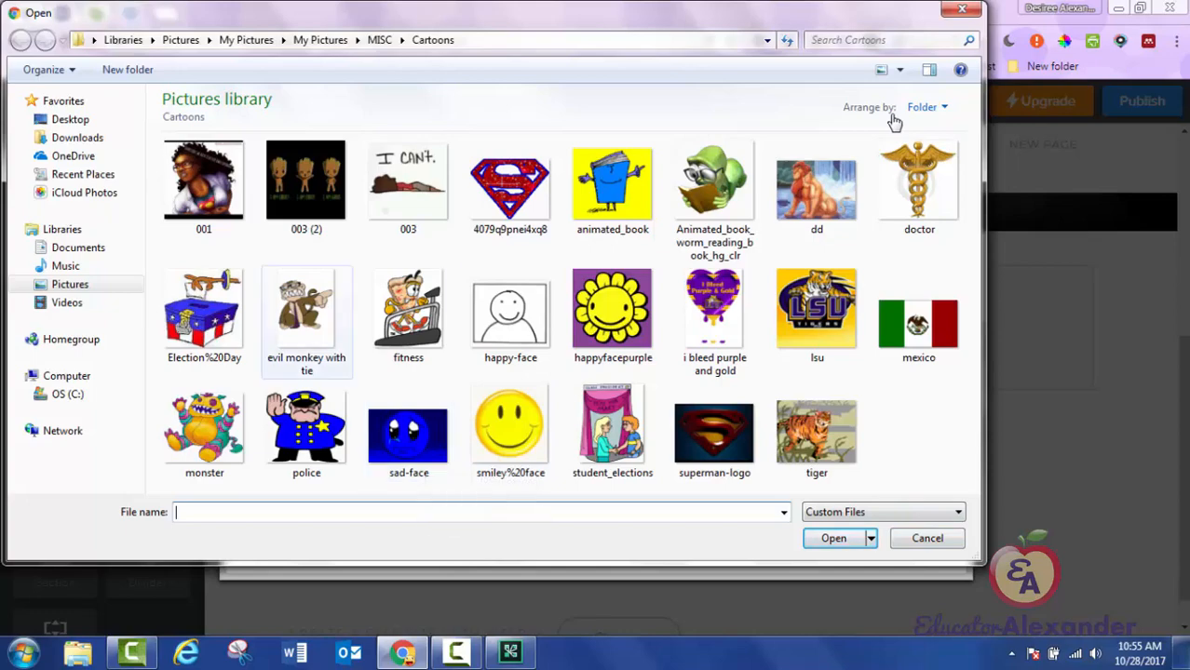
pyautogui.doubleClick(317, 308)
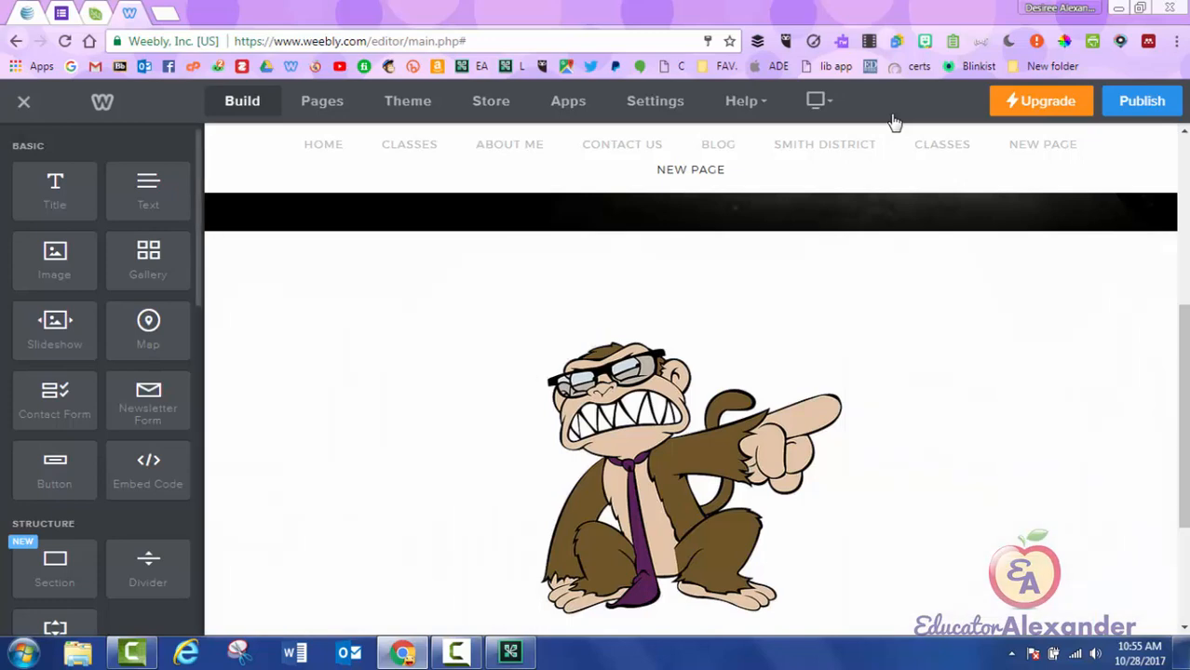
pyautogui.moveTo(55, 191); pyautogui.dragTo(1057, 410)
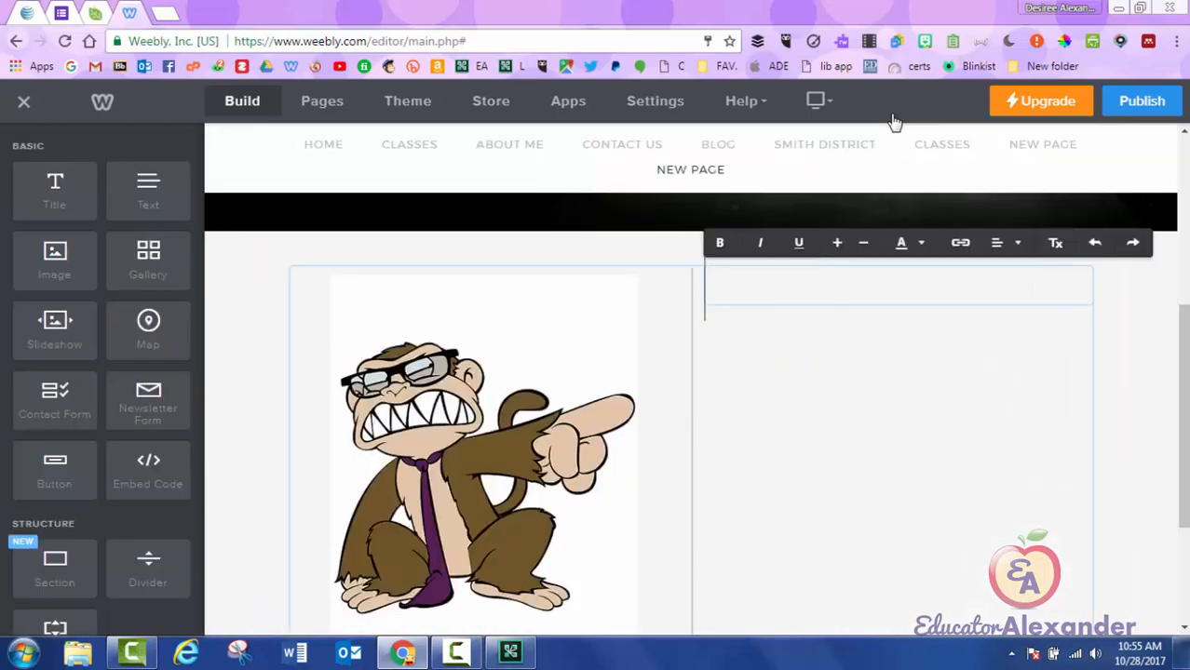
pyautogui.write('ANGRY')
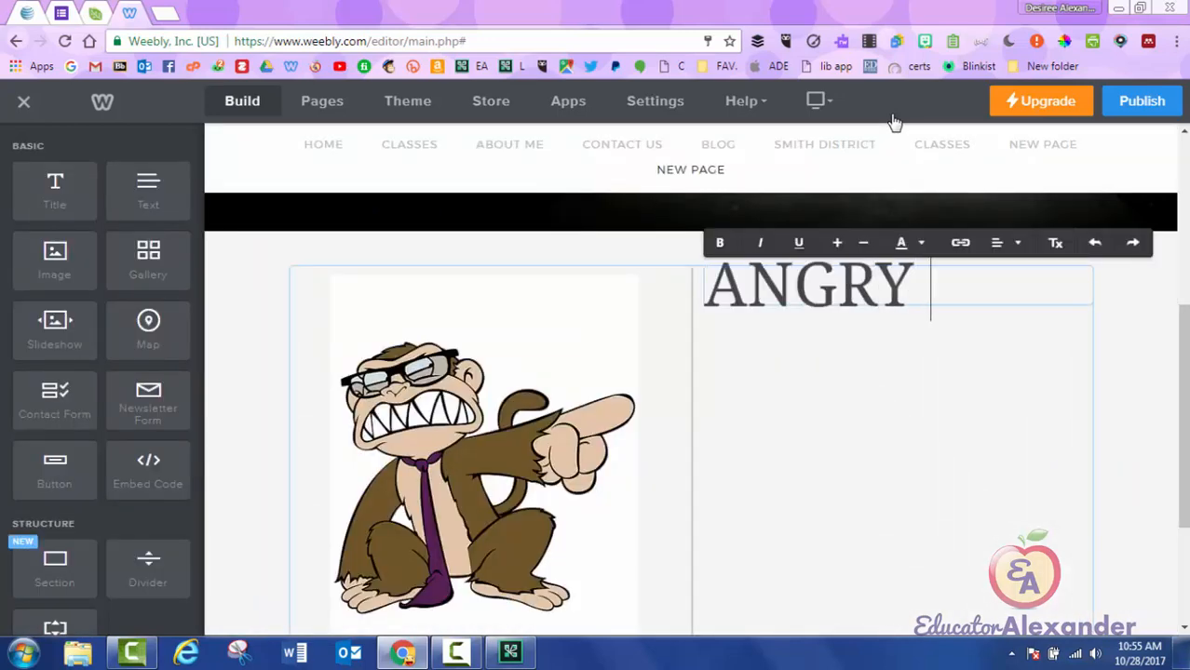
pyautogui.write(' MONKEYS')
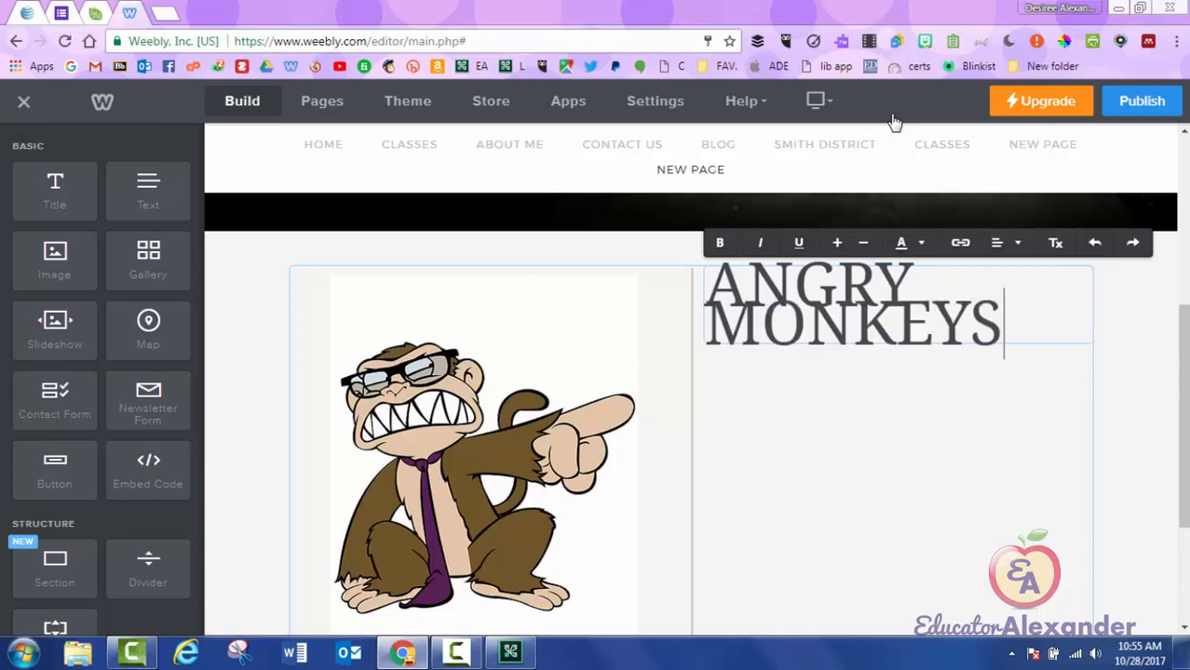
pyautogui.hotkey('shift', 'Left')
pyautogui.hotkey('shift', 'Left')
pyautogui.hotkey('shift', 'Left')
pyautogui.hotkey('shift', 'Left')
pyautogui.hotkey('shift', 'Left')
pyautogui.hotkey('shift', 'Left')
pyautogui.hotkey('ctrl', 'a')
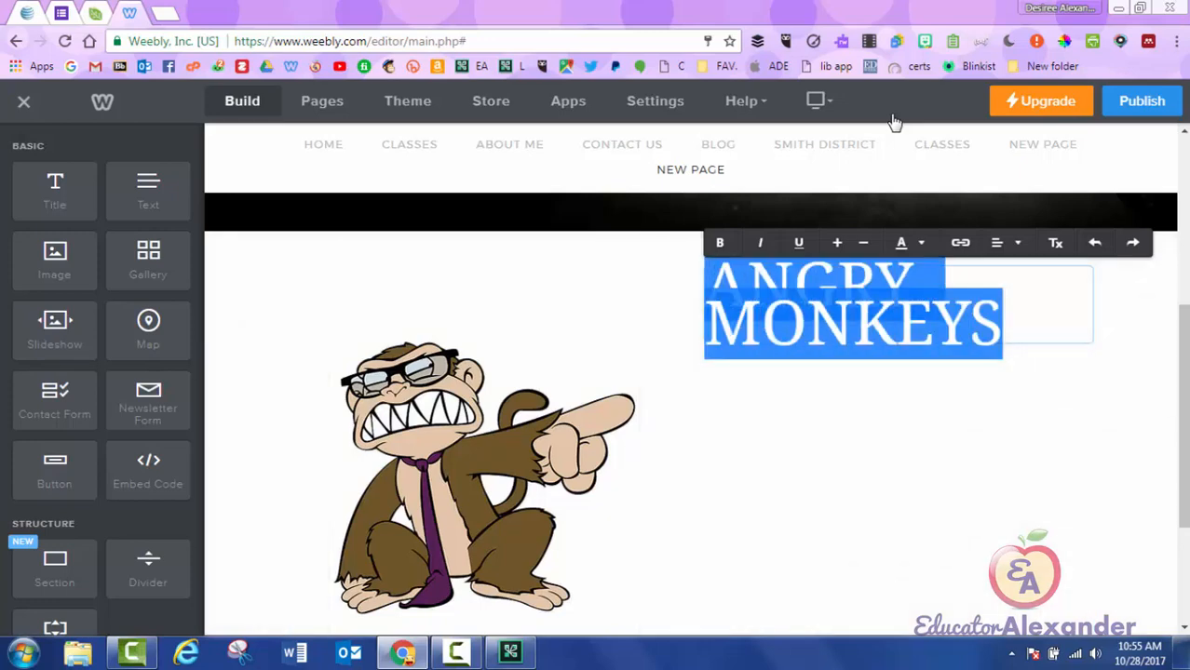
pyautogui.click(863, 243)
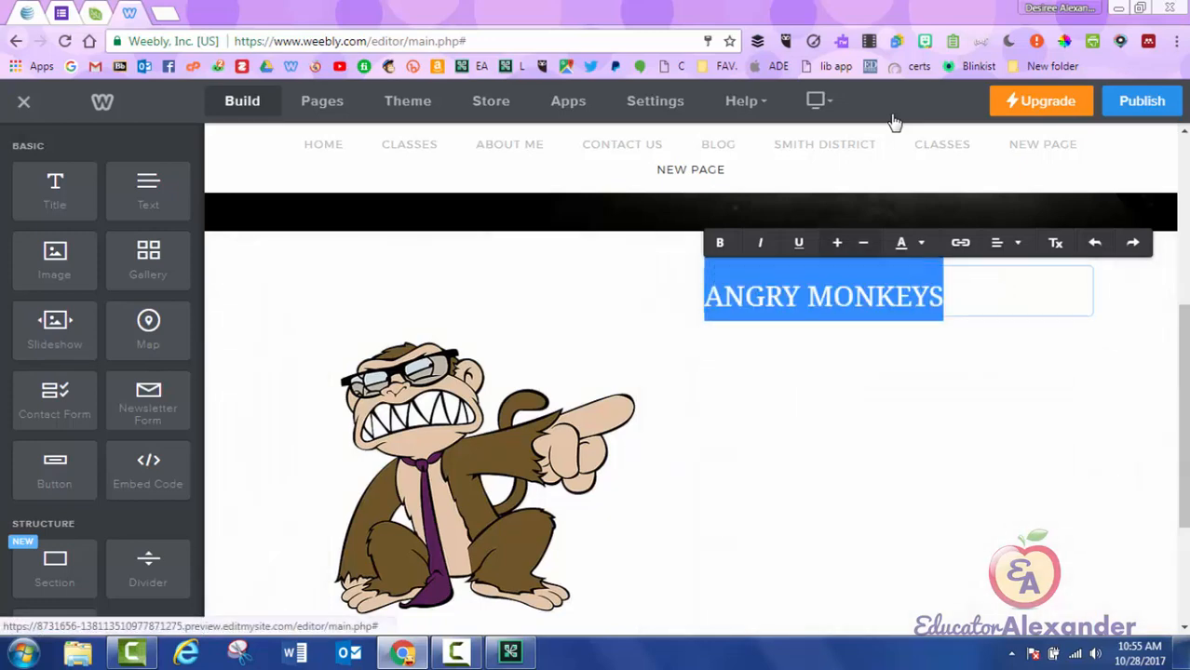
pyautogui.click(838, 419)
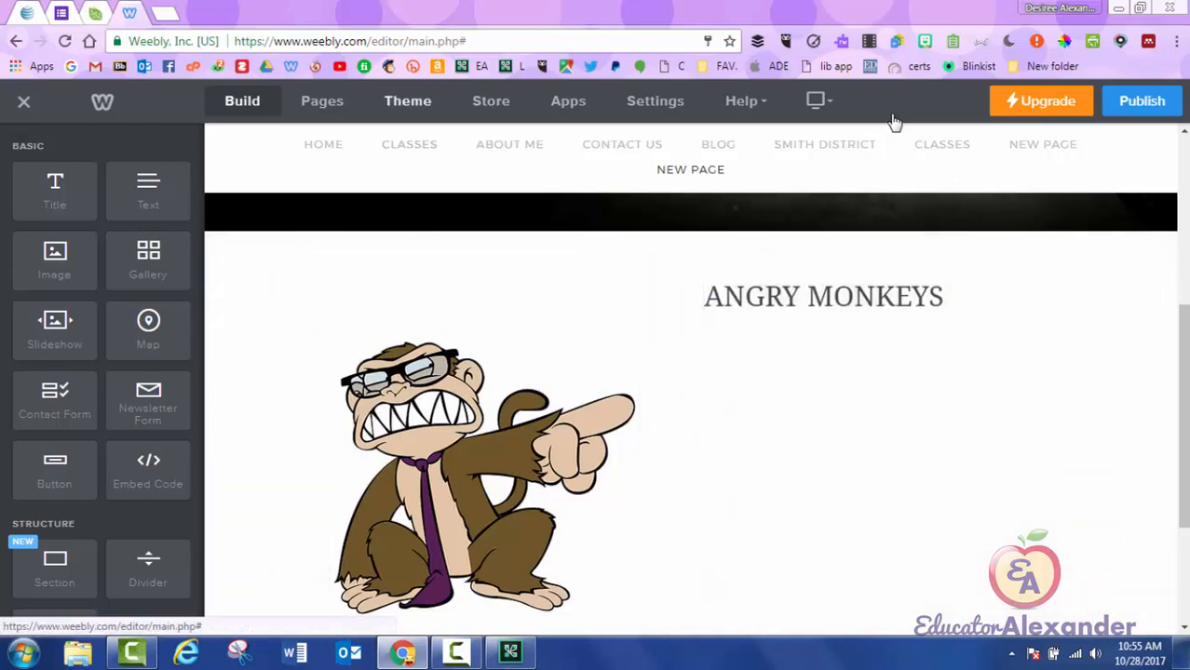
# Add the sentence 'These angry monkeys are amazing! You want one today!' and an enlarged $25 price.
pyautogui.moveTo(148, 191)
pyautogui.mouseDown()
pyautogui.moveTo(529, 319)
pyautogui.moveTo(948, 407)
pyautogui.moveTo(929, 376)
pyautogui.mouseUp()
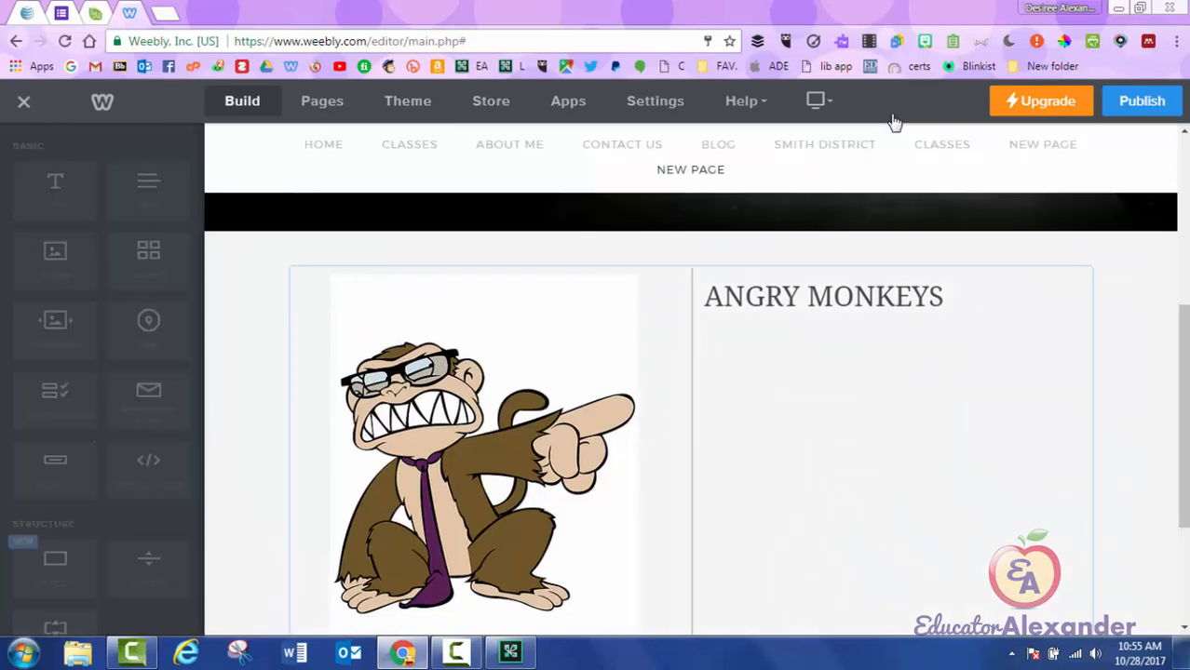
pyautogui.write('These angry monkeys are amazing! ')
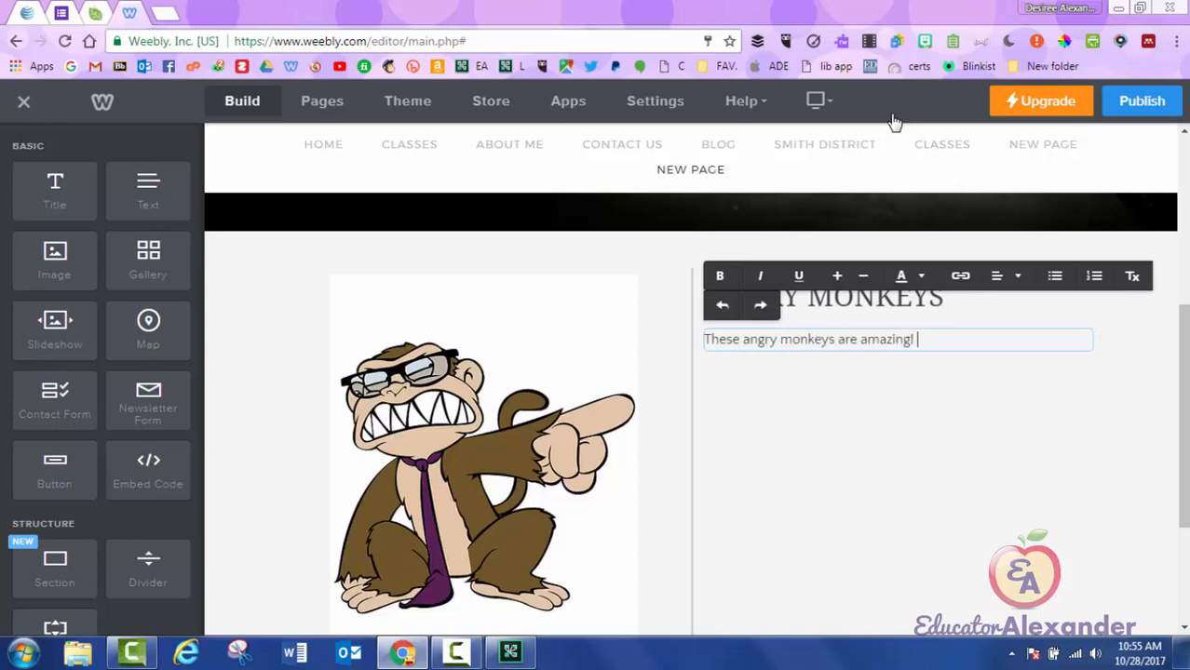
pyautogui.write('You want one today!')
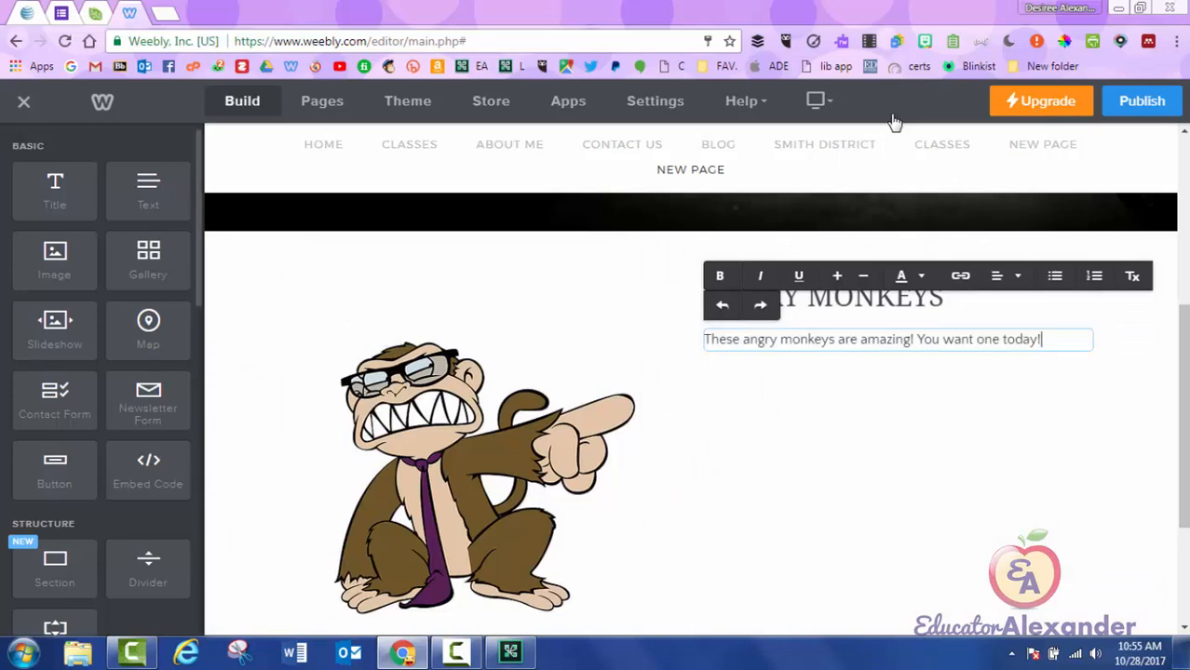
pyautogui.moveTo(148, 191)
pyautogui.mouseDown()
pyautogui.moveTo(947, 410)
pyautogui.moveTo(913, 365)
pyautogui.mouseUp()
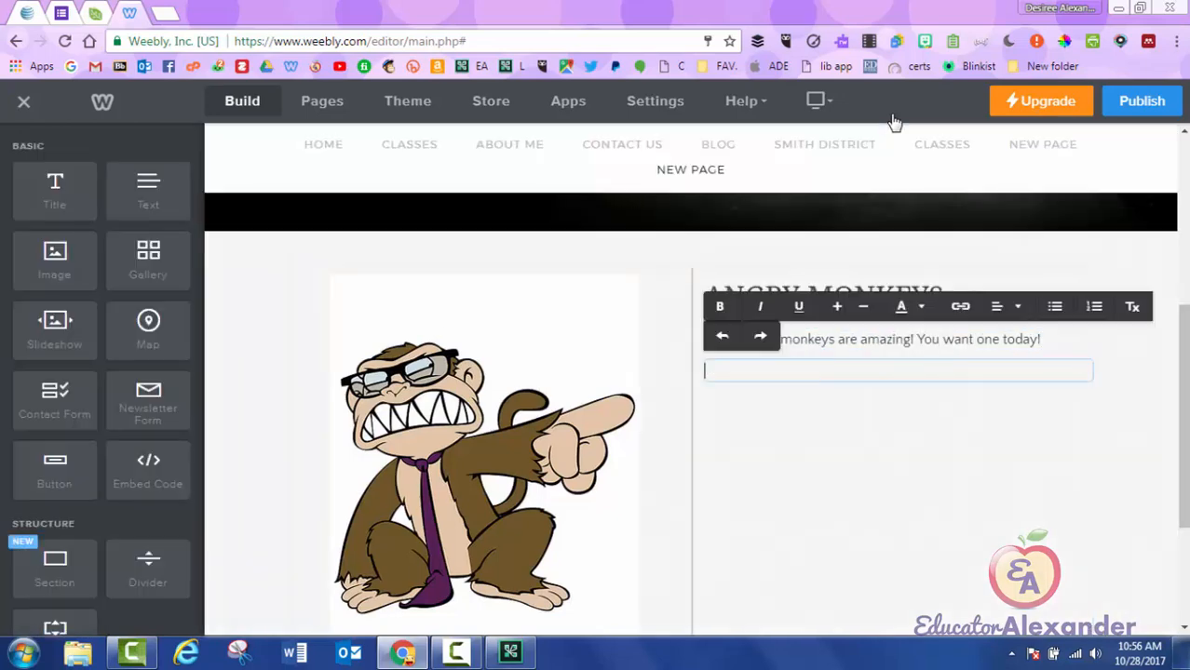
pyautogui.write('$@%')
pyautogui.press('BackSpace')
pyautogui.press('BackSpace')
pyautogui.write('25')
pyautogui.hotkey('ctrl', 'a')
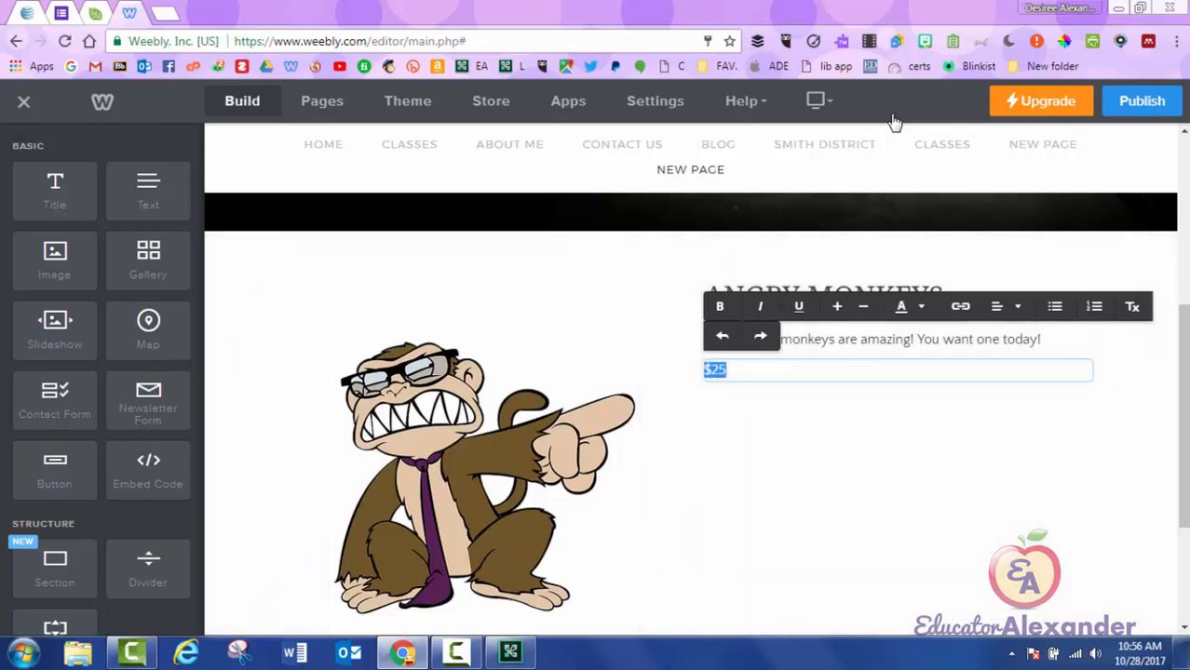
pyautogui.click(837, 306)
pyautogui.click(837, 306)
pyautogui.click(837, 307)
pyautogui.click(836, 307)
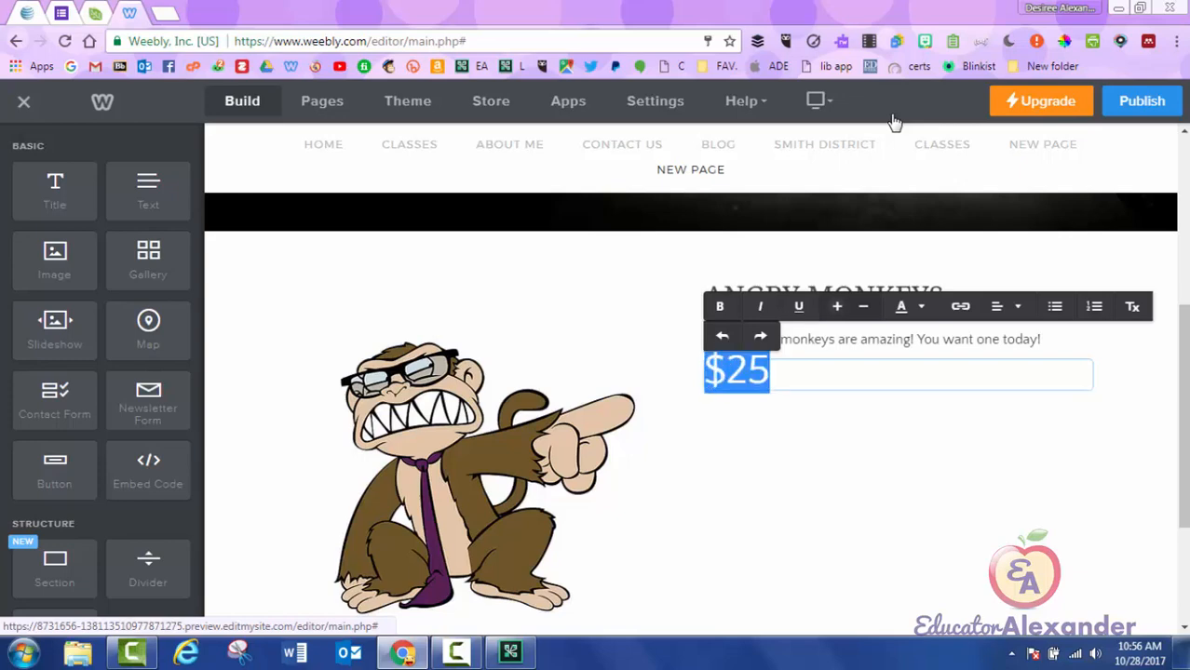
pyautogui.click(894, 493)
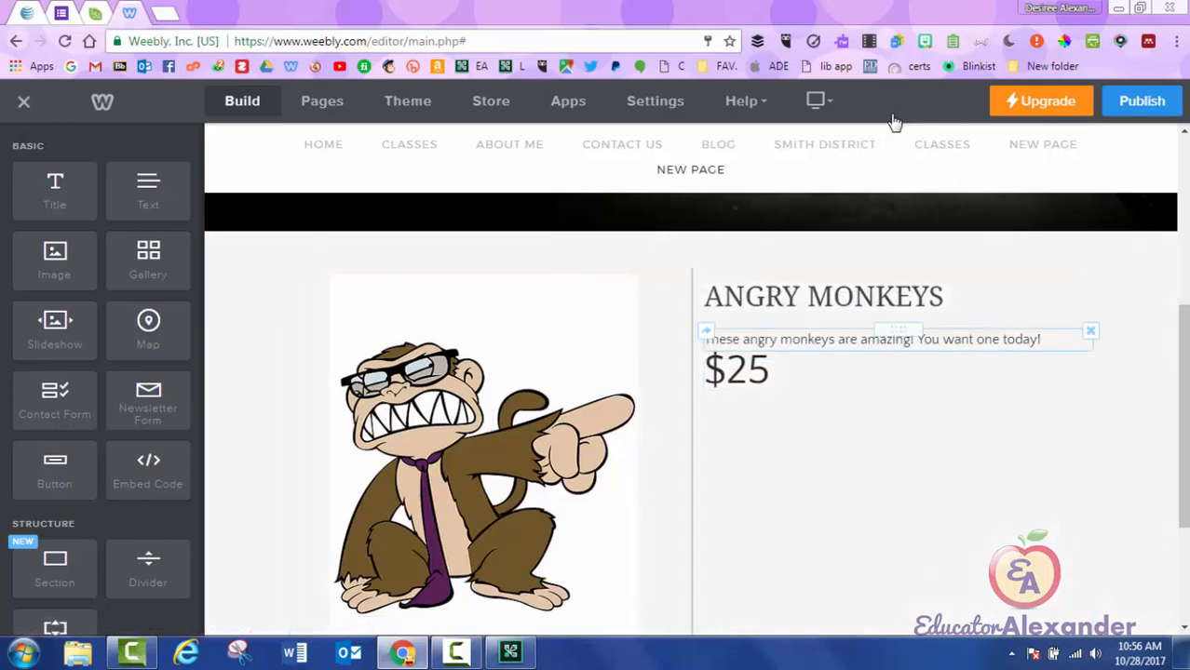
# Move the price above the sentence and make it read '$25 SALE PRICE'.
pyautogui.moveTo(898, 361); pyautogui.dragTo(898, 313)
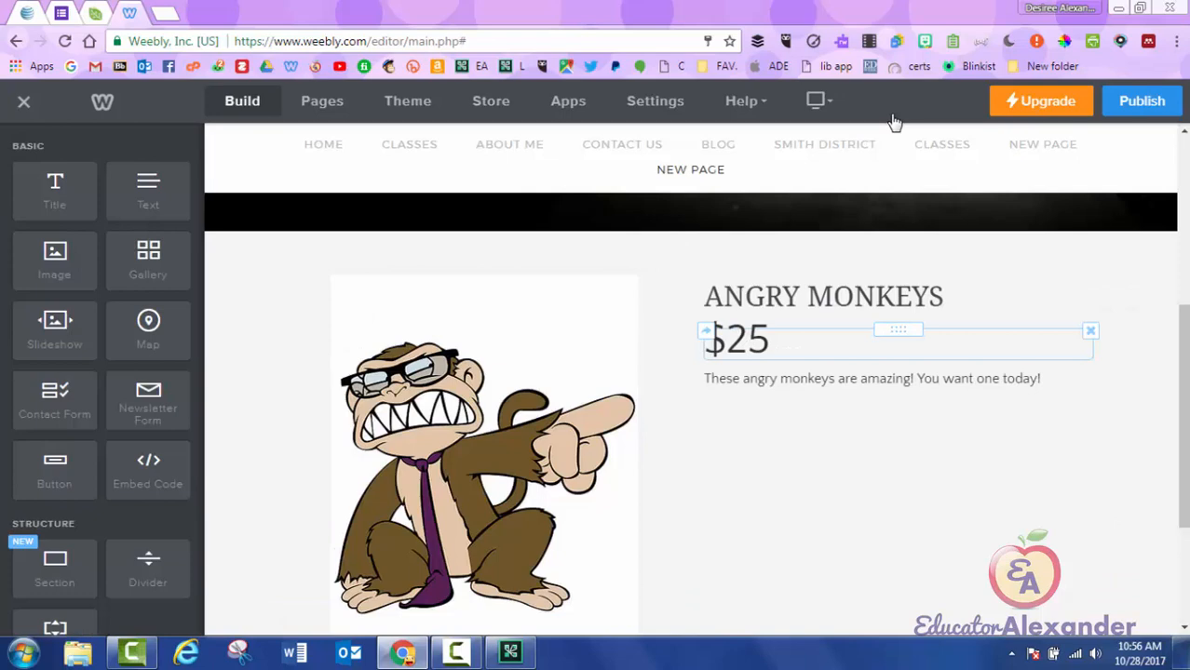
pyautogui.click(772, 340)
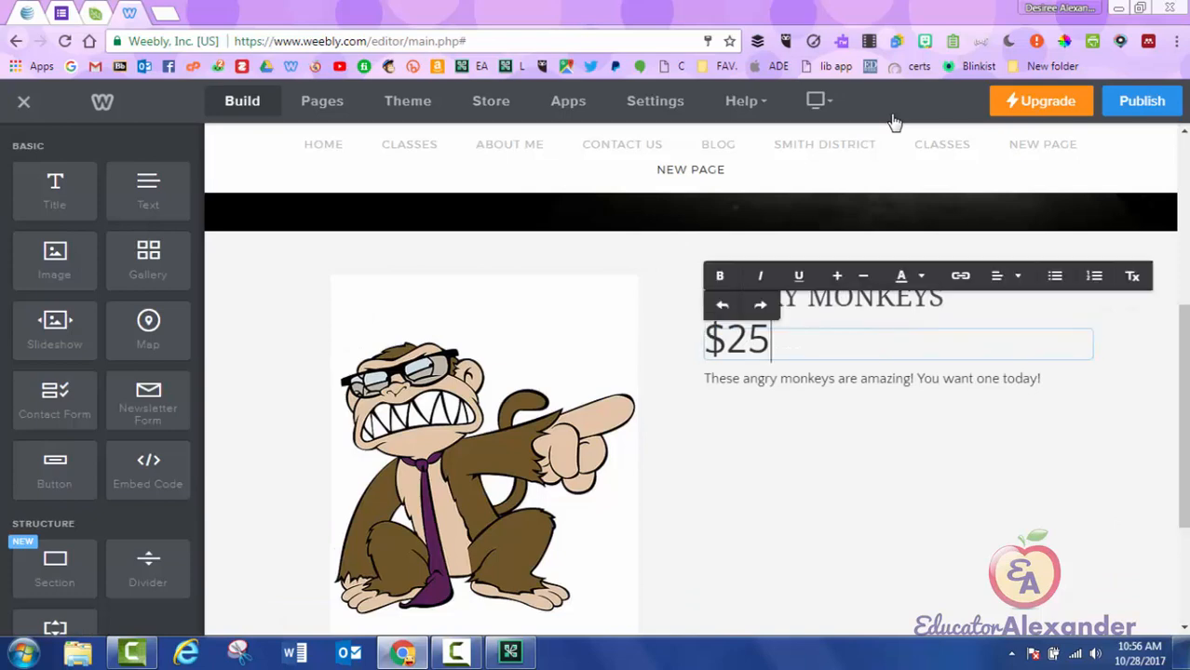
pyautogui.write('SA')
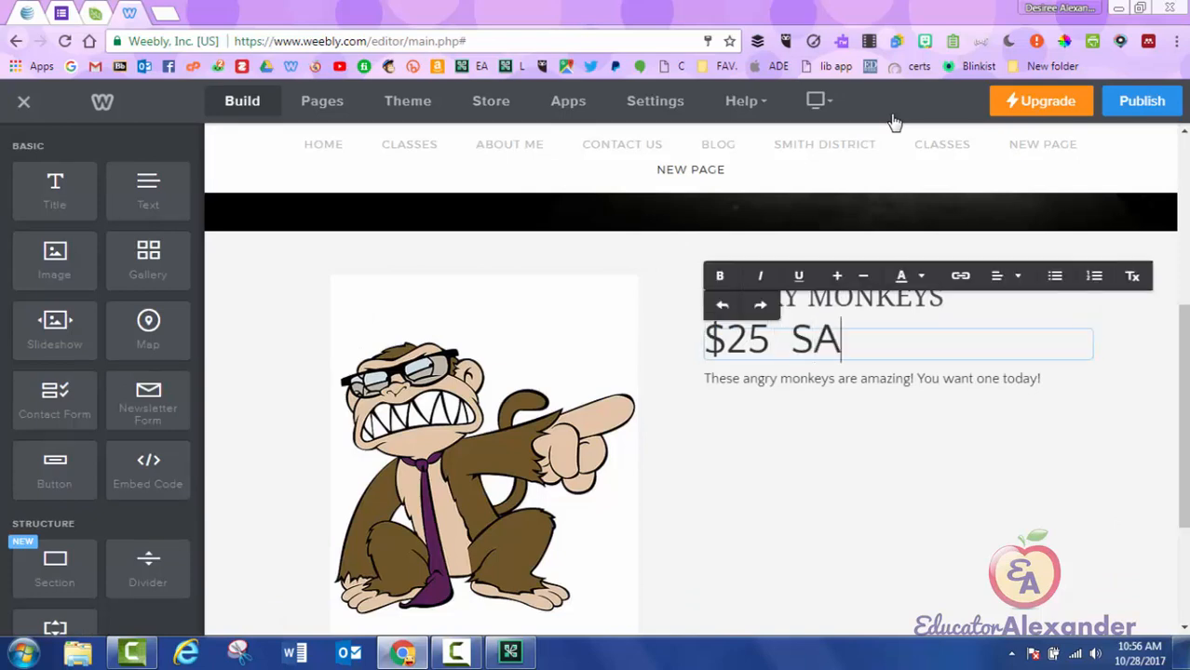
pyautogui.write('LE P')
pyautogui.press('BackSpace')
pyautogui.press('BackSpace')
pyautogui.press('BackSpace')
pyautogui.write('LE PRICE')
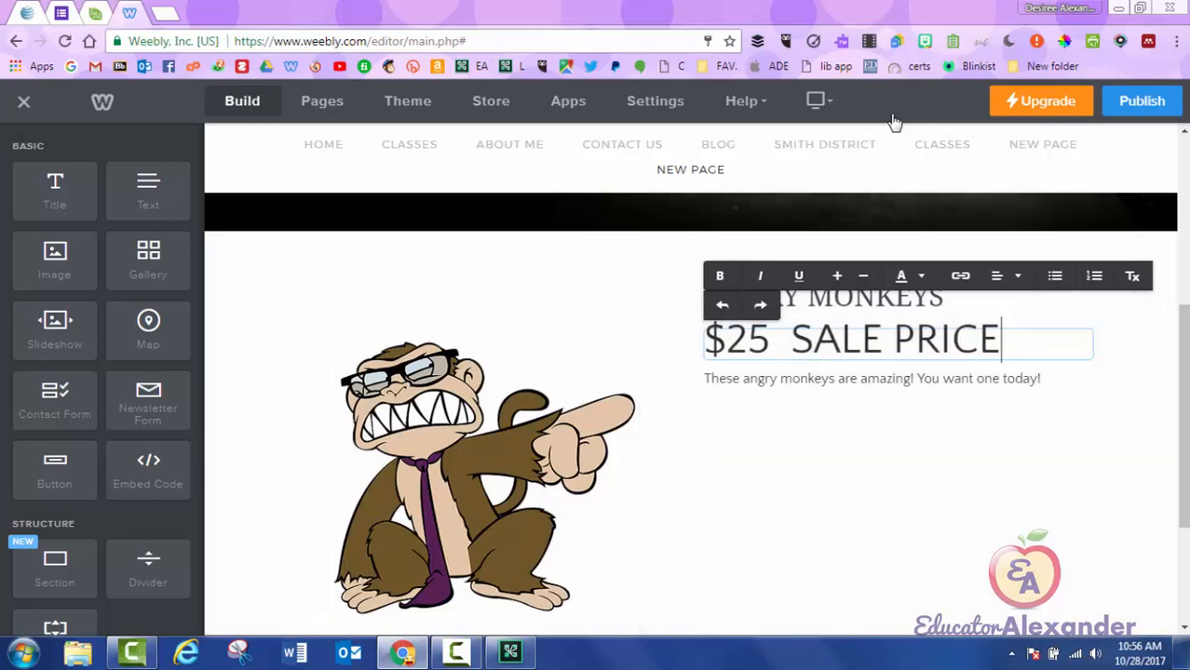
pyautogui.click(894, 484)
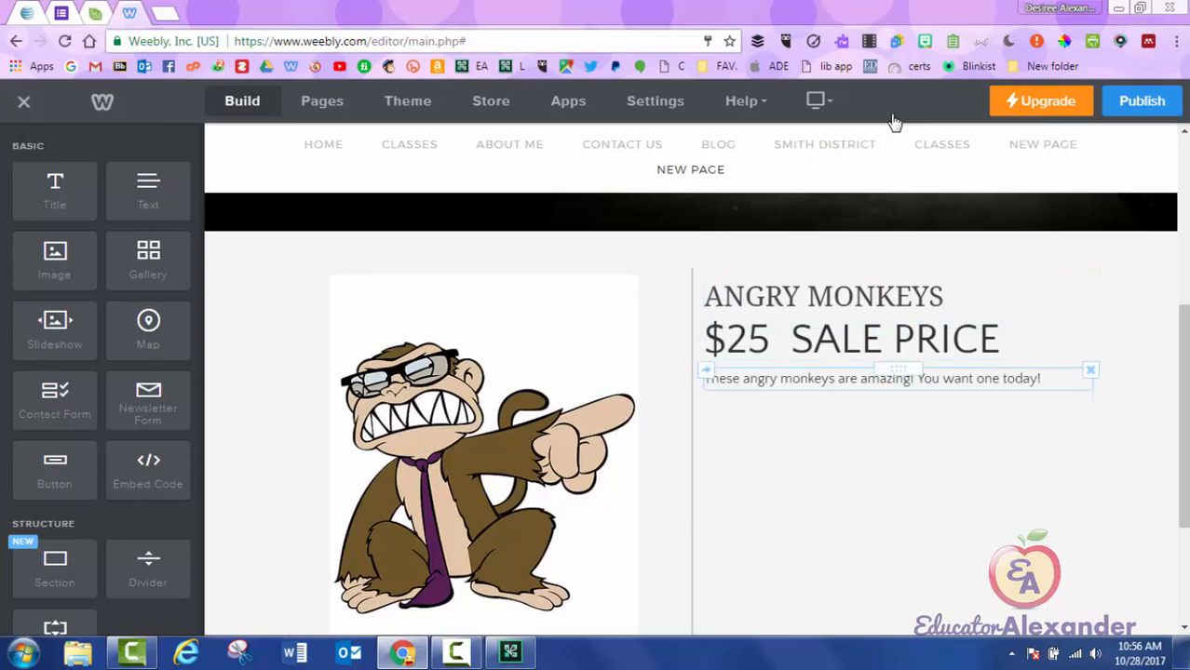
pyautogui.scroll(-1, 894, 122)
pyautogui.scroll(1, 894, 122)
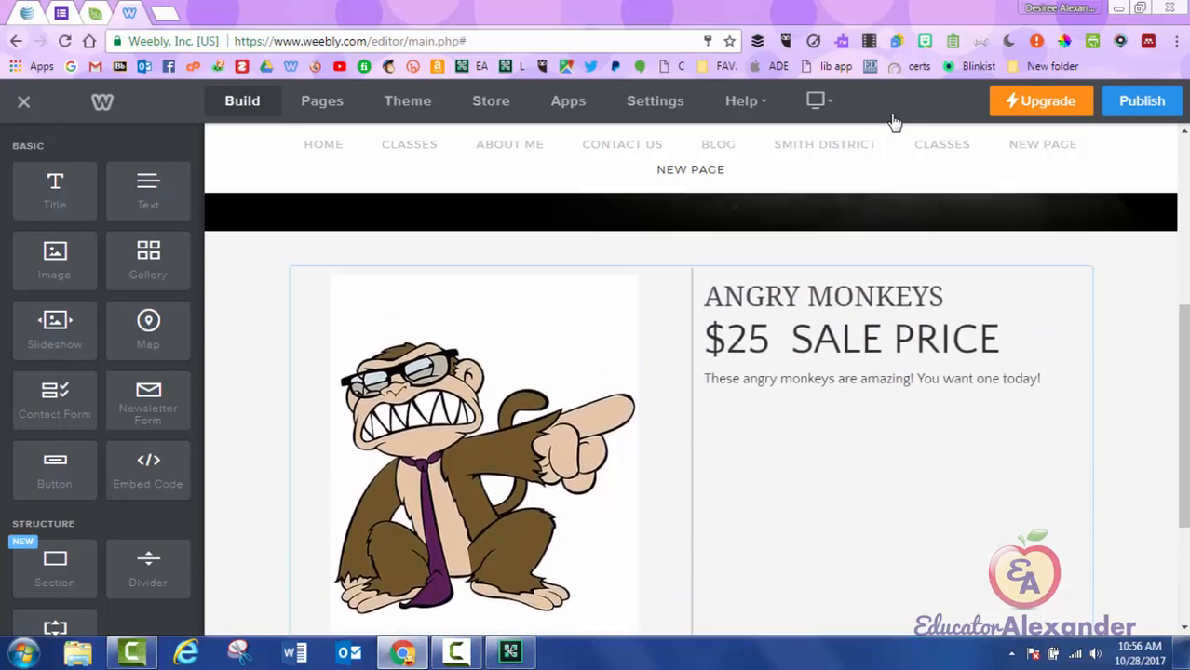
pyautogui.scroll(-2, 894, 122)
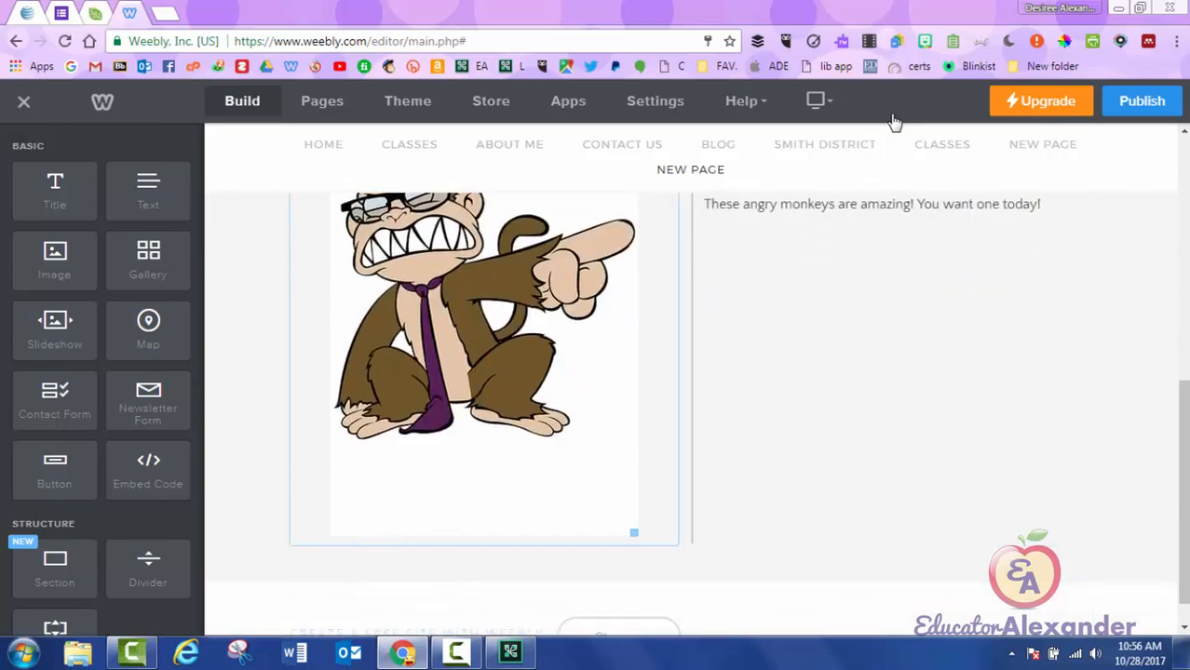
# Shrink the monkey picture and place the PayPal card-logo image below the sales sentence.
pyautogui.moveTo(634, 533)
pyautogui.mouseDown()
pyautogui.moveTo(619, 491)
pyautogui.moveTo(531, 376)
pyautogui.moveTo(550, 431)
pyautogui.mouseUp()
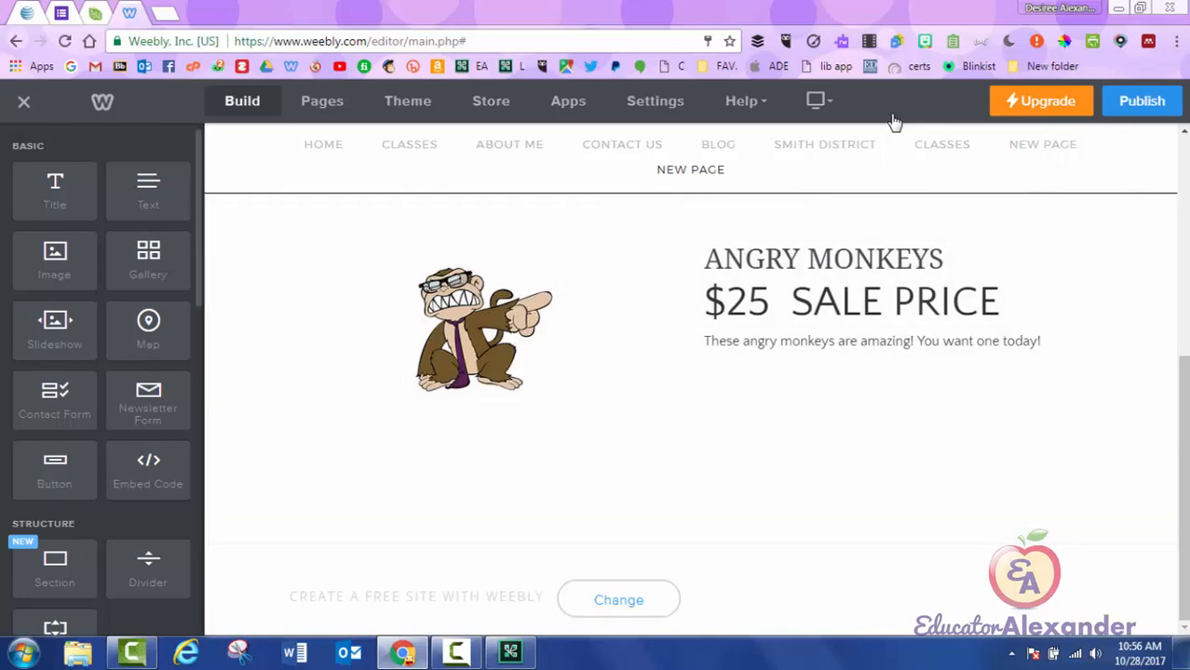
pyautogui.moveTo(55, 260); pyautogui.dragTo(860, 358)
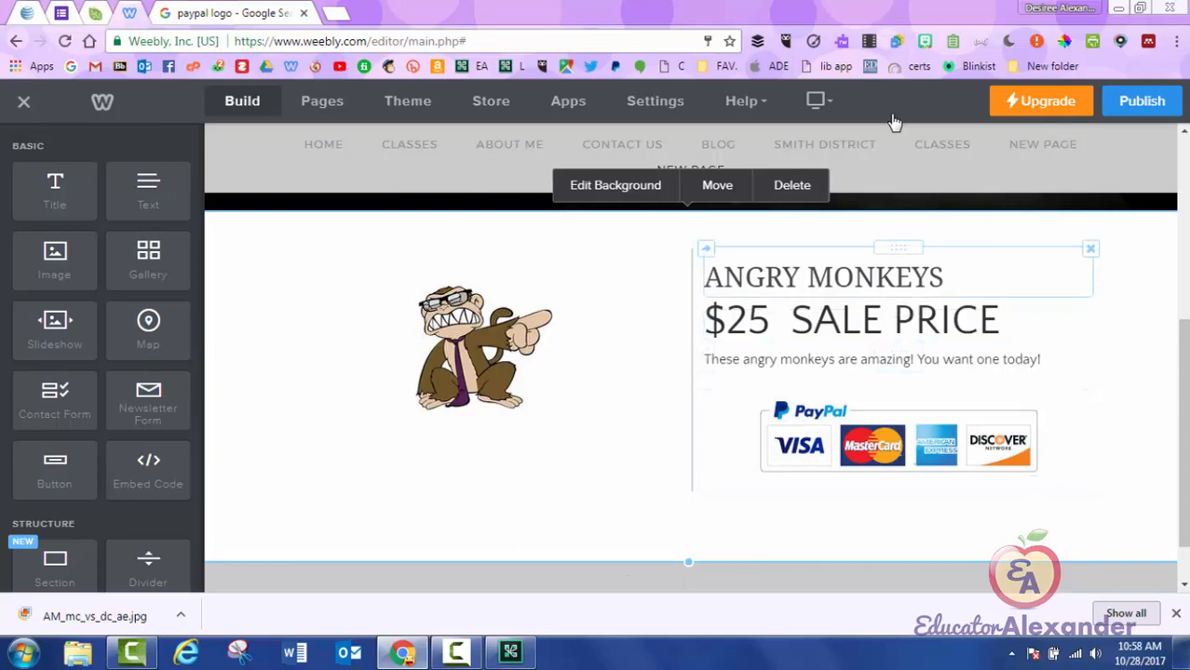
# Center the 'ANGRY MONKEYS' title, the $25 SALE PRICE line and the description paragraph.
pyautogui.click(706, 277)
pyautogui.click(1006, 223)
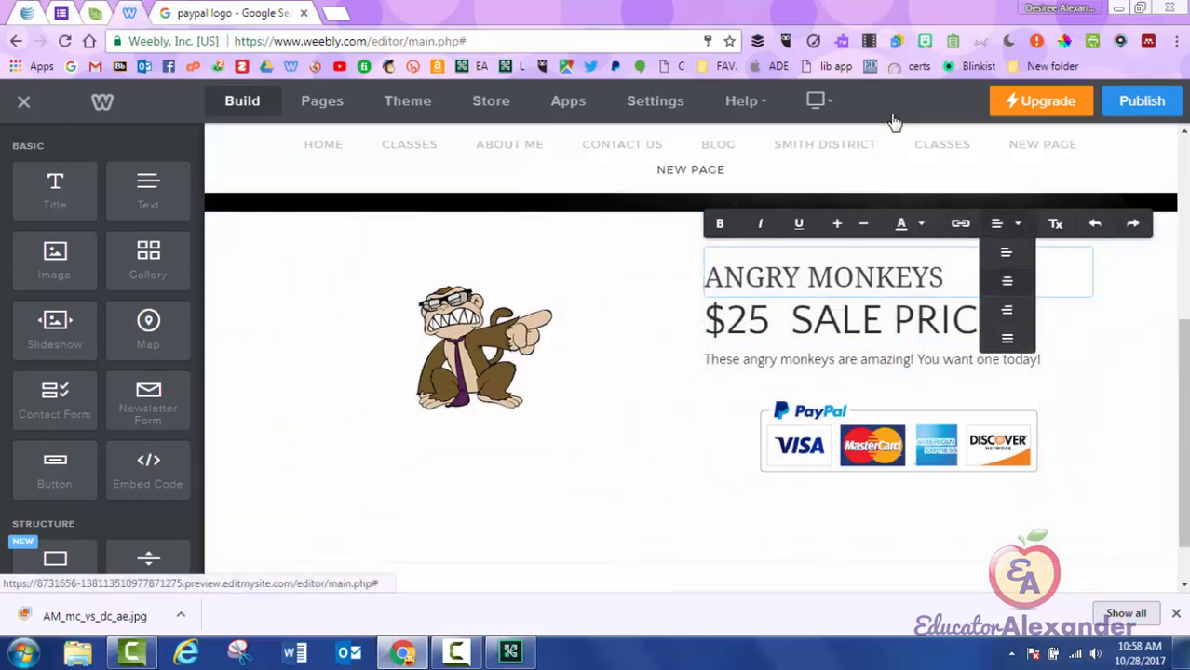
pyautogui.click(1006, 280)
pyautogui.click(706, 319)
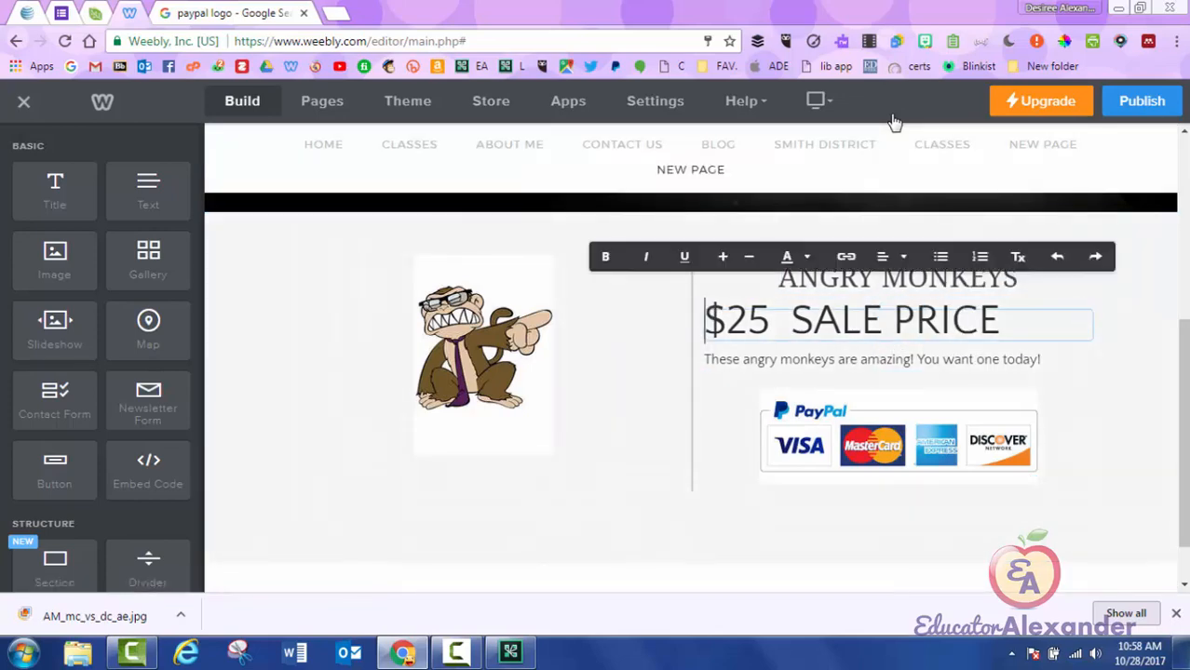
pyautogui.click(889, 257)
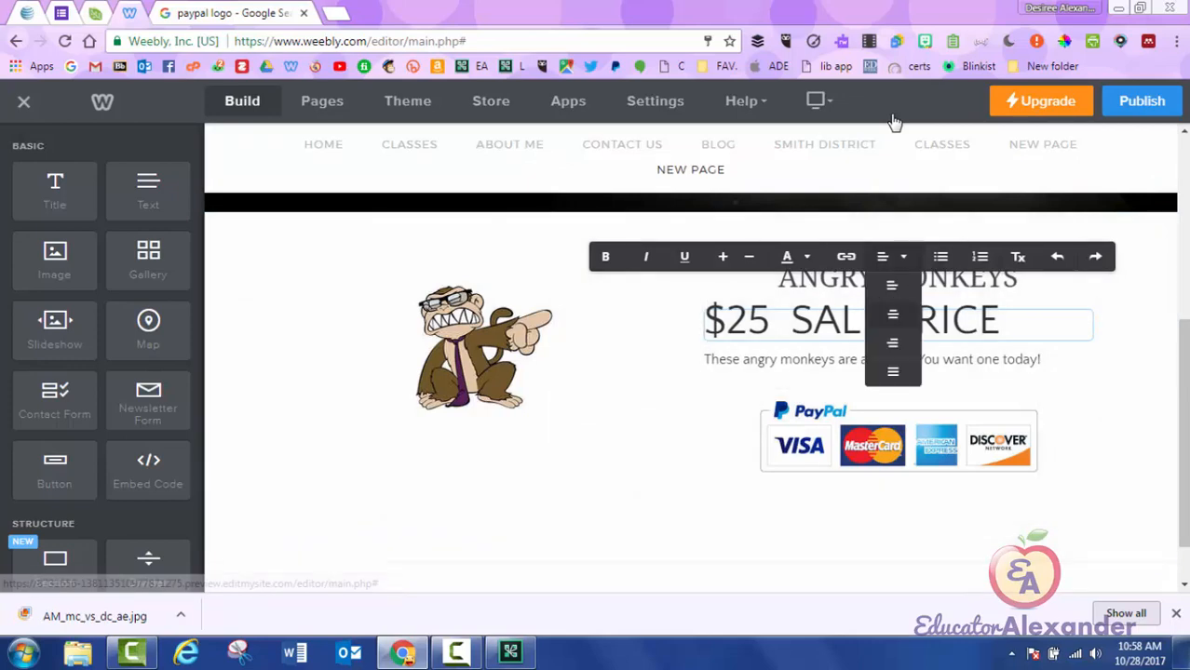
pyautogui.click(892, 313)
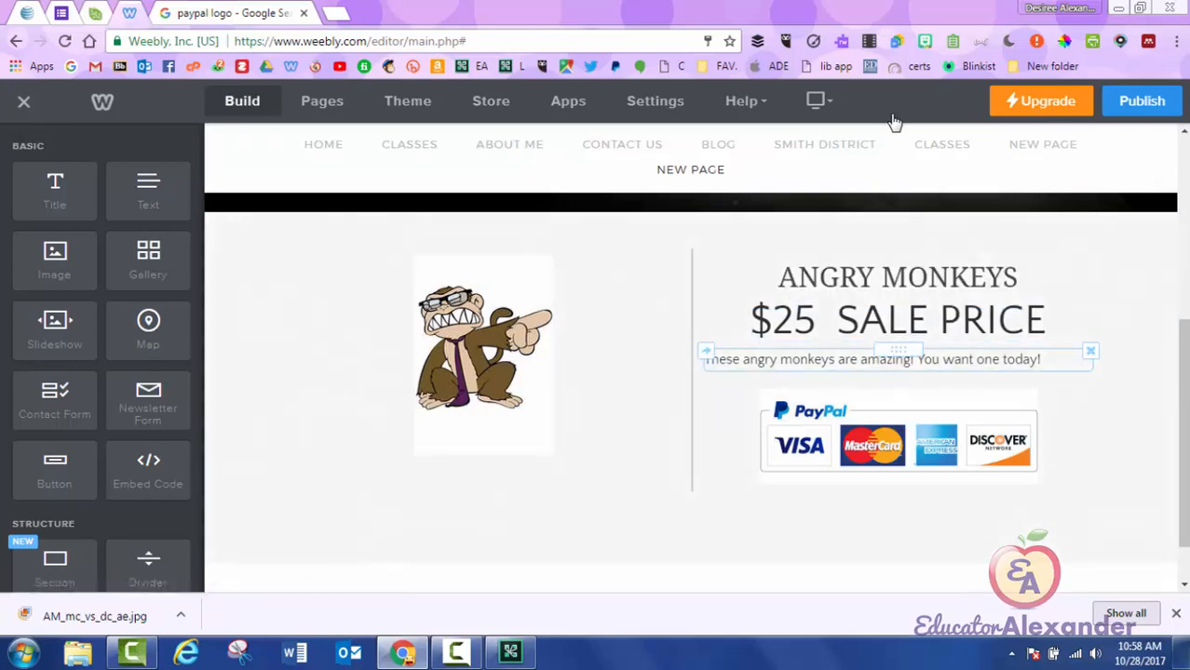
pyautogui.click(708, 360)
pyautogui.click(871, 326)
pyautogui.click(870, 383)
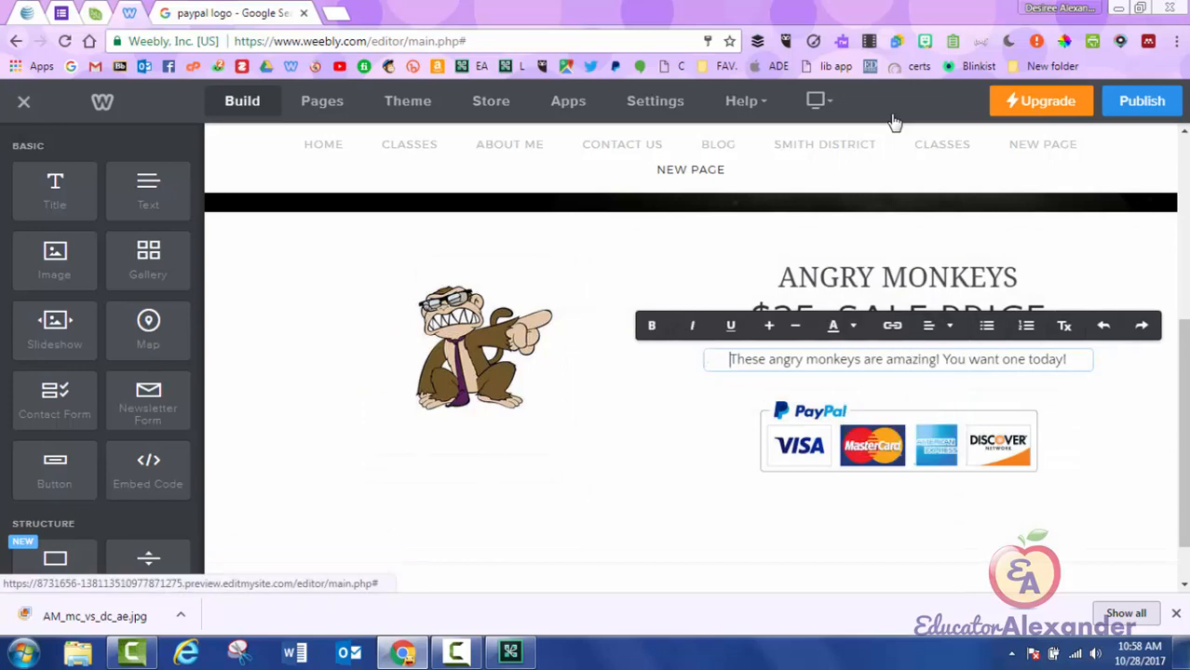
# Explore Website URL linking for the PayPal badge, then close its settings without adding a link.
pyautogui.click(899, 435)
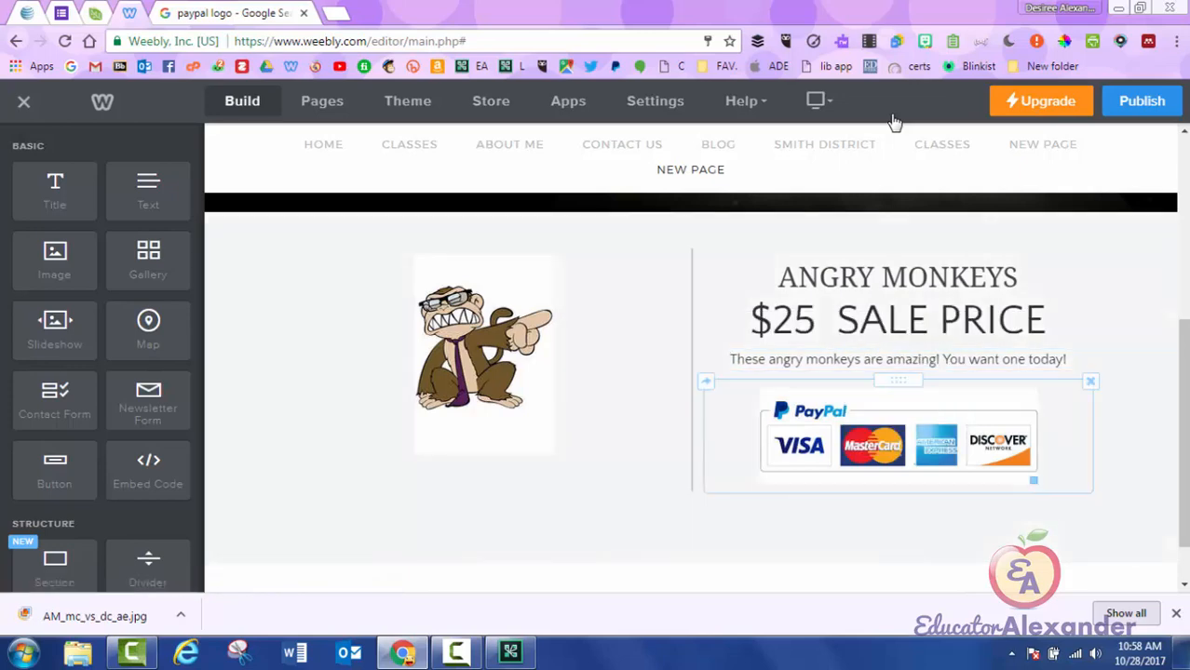
pyautogui.click(899, 436)
pyautogui.click(898, 351)
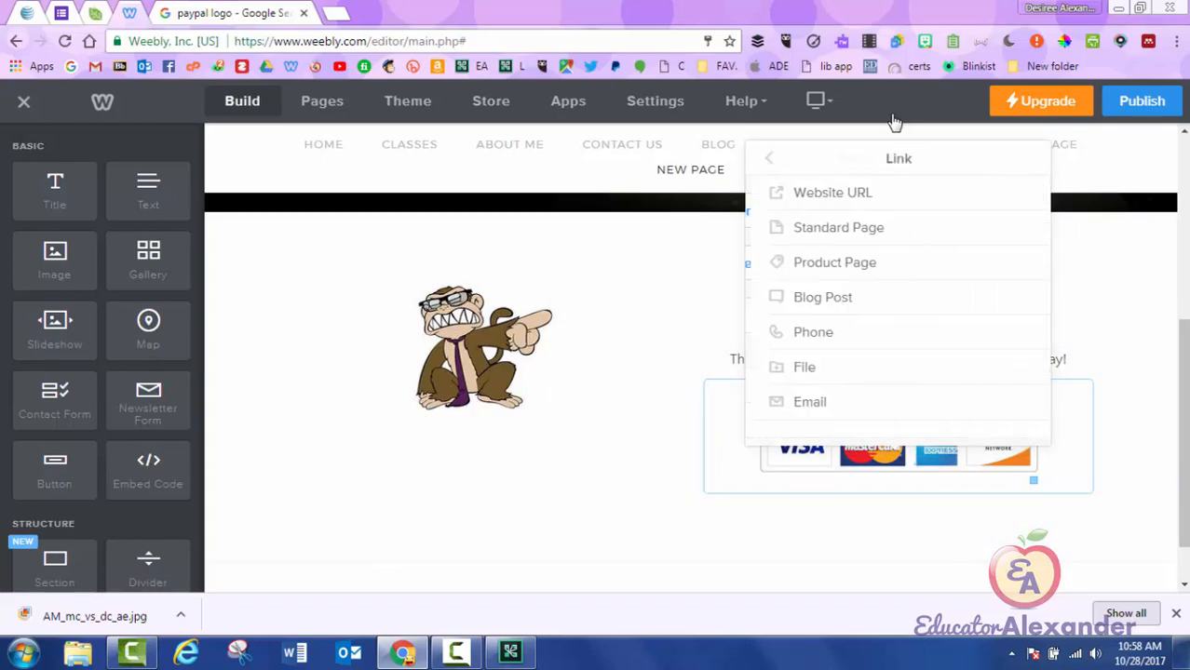
pyautogui.click(833, 227)
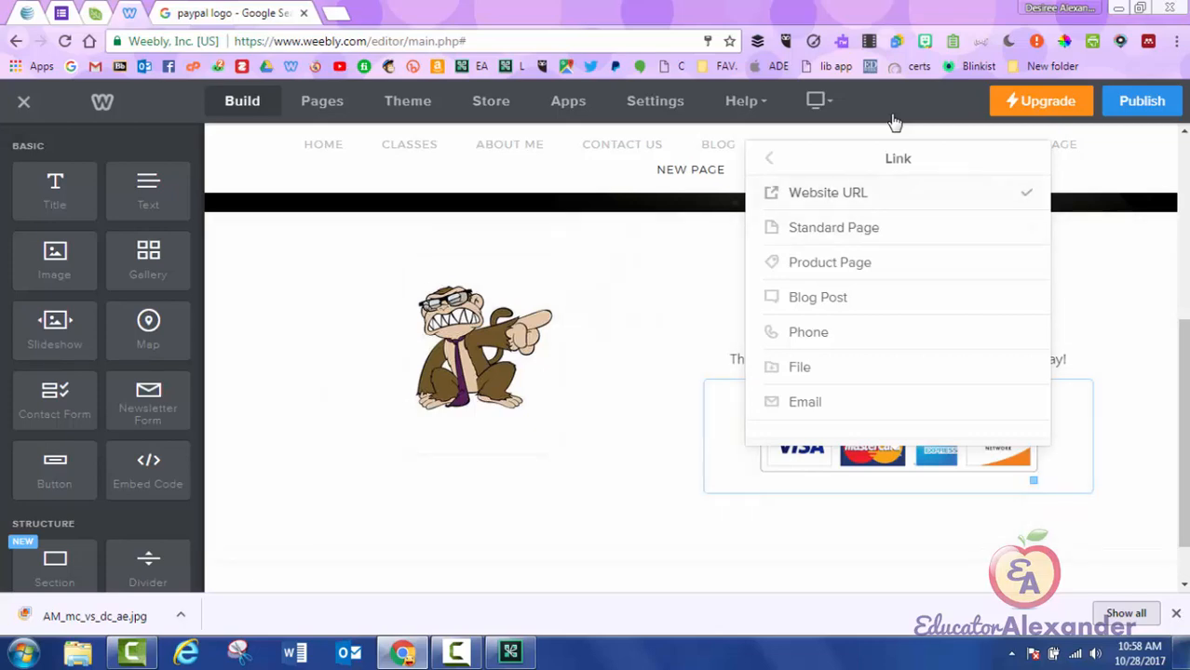
pyautogui.click(828, 193)
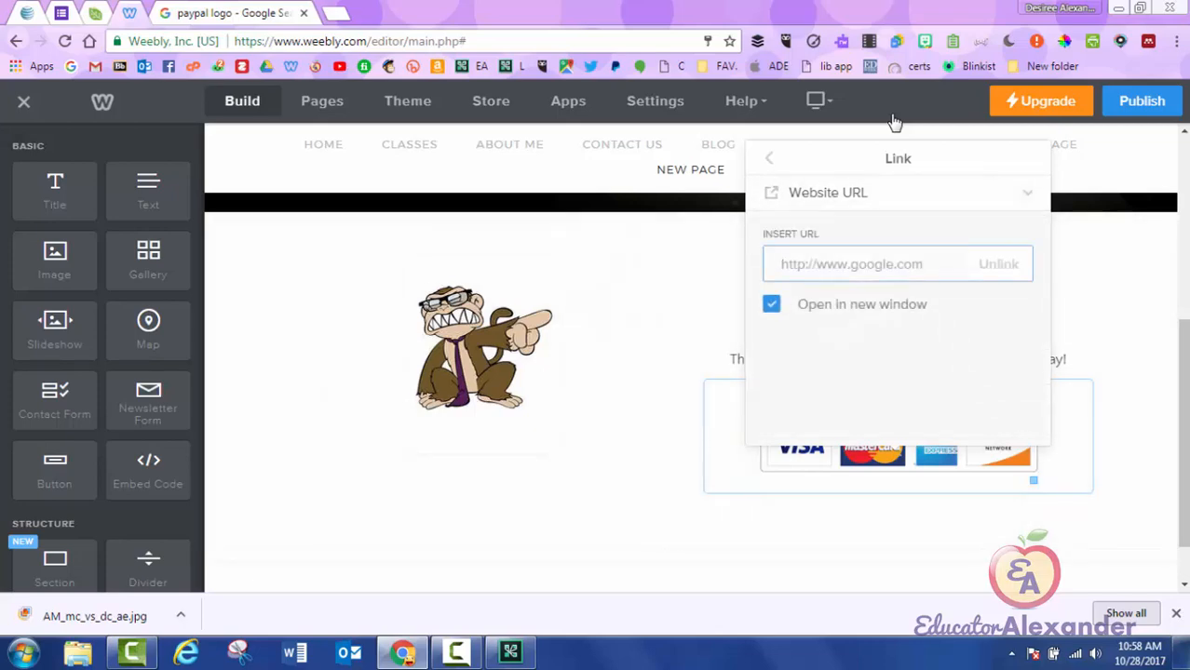
pyautogui.click(828, 193)
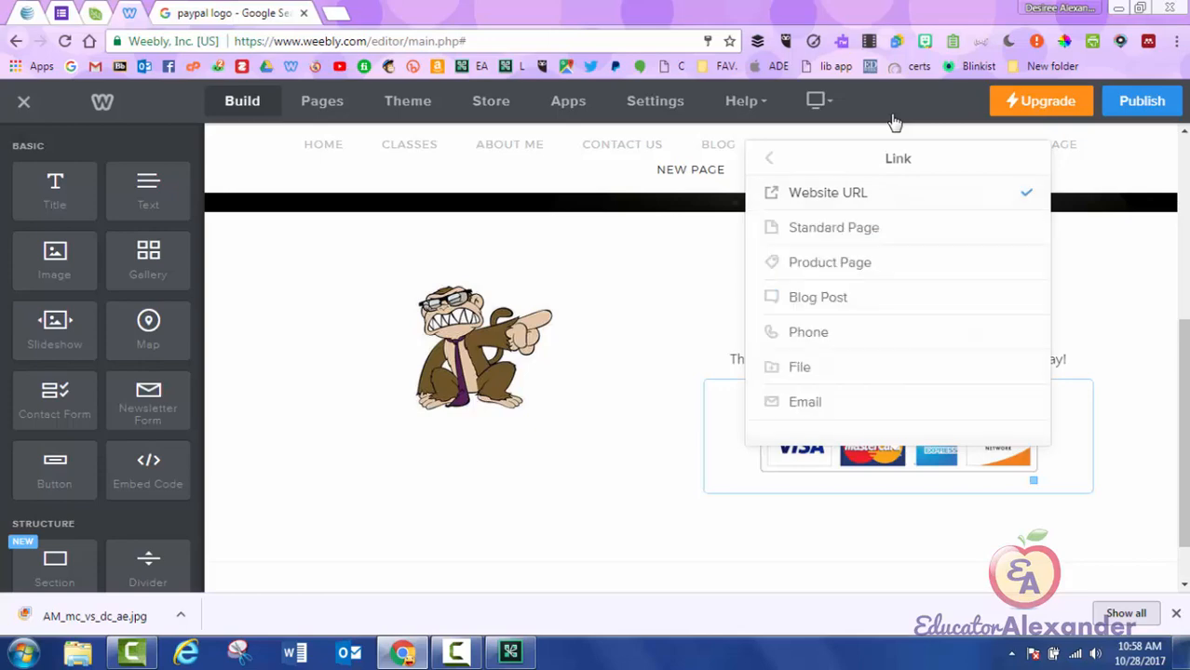
pyautogui.click(769, 158)
pyautogui.click(1127, 372)
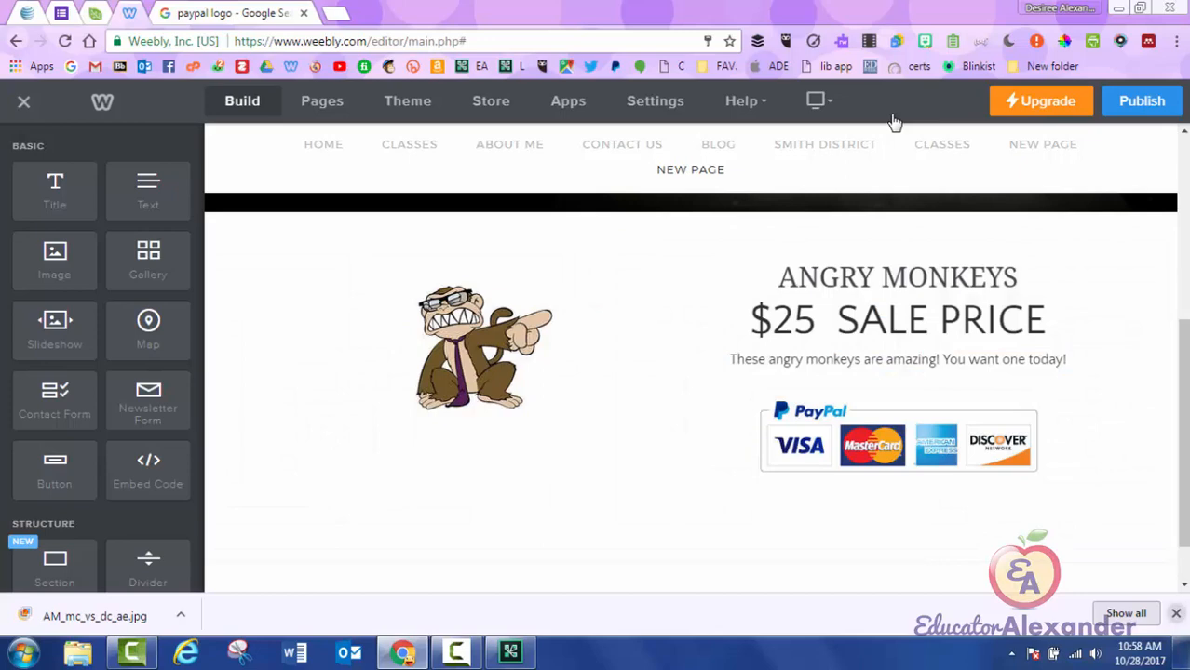
pyautogui.click(1176, 614)
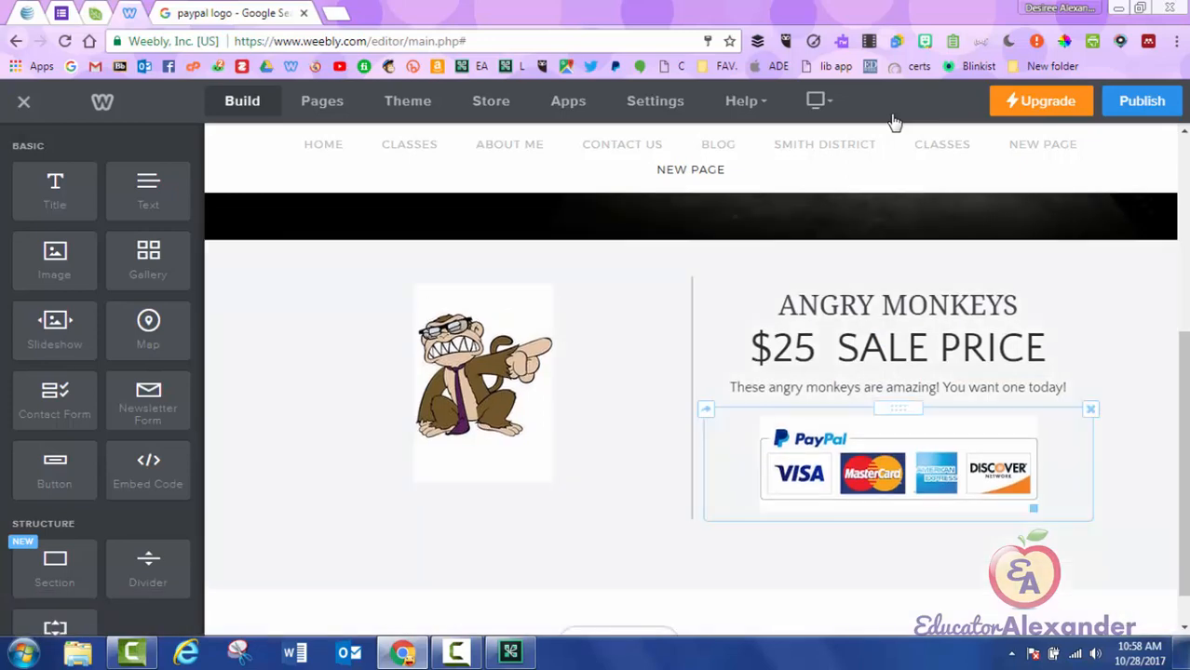
# Move the column divider left to widen the sale text and add a spacer beside the section.
pyautogui.moveTo(692, 399)
pyautogui.mouseDown()
pyautogui.moveTo(454, 398)
pyautogui.moveTo(1017, 398)
pyautogui.moveTo(534, 399)
pyautogui.mouseUp()
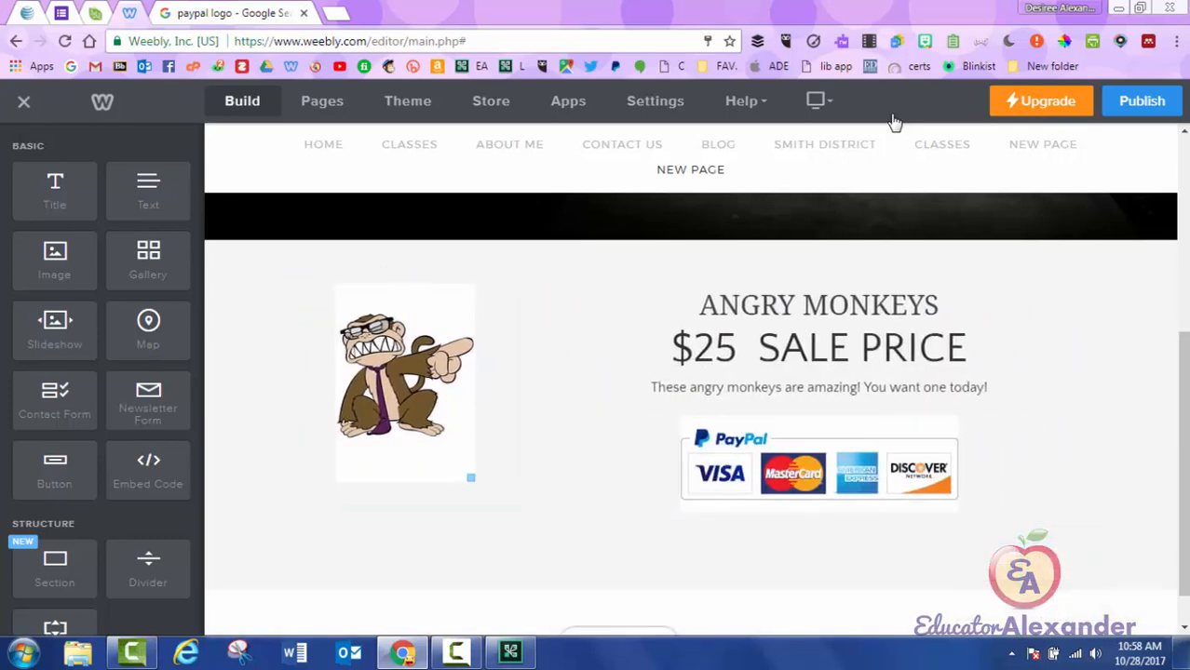
pyautogui.scroll(-2, 103, 380)
pyautogui.moveTo(55, 465); pyautogui.dragTo(1112, 394)
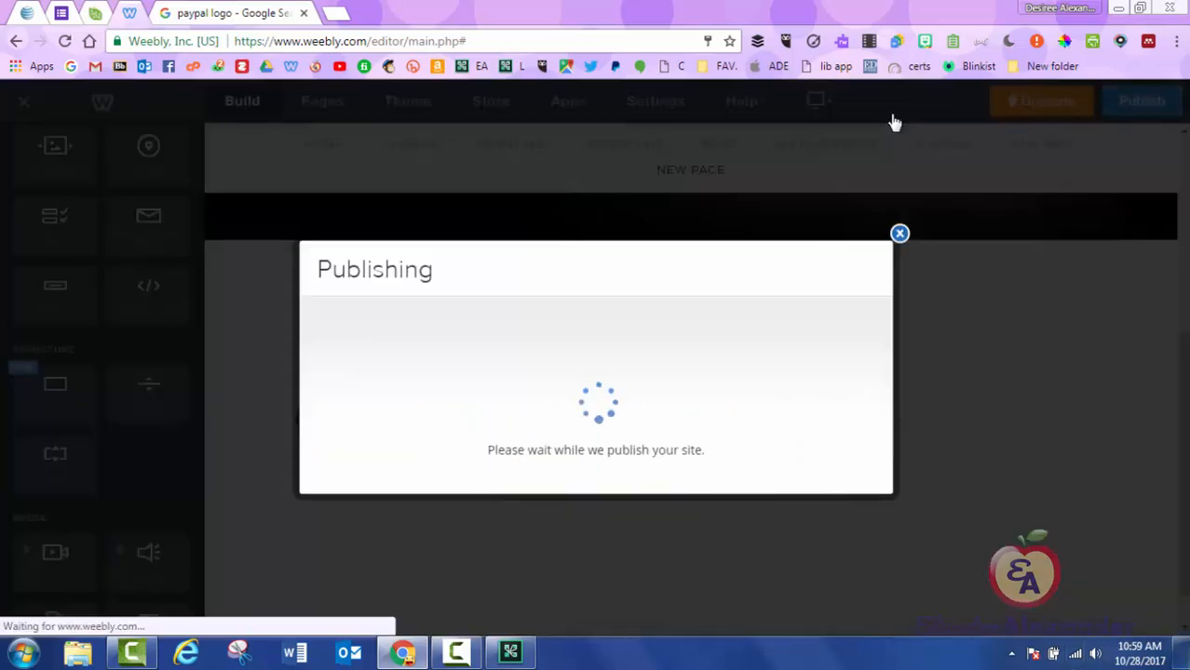
# Check the Angry Monkeys sale section on the live NEW PAGE, then close the Website Published notice.
pyautogui.click(898, 119)
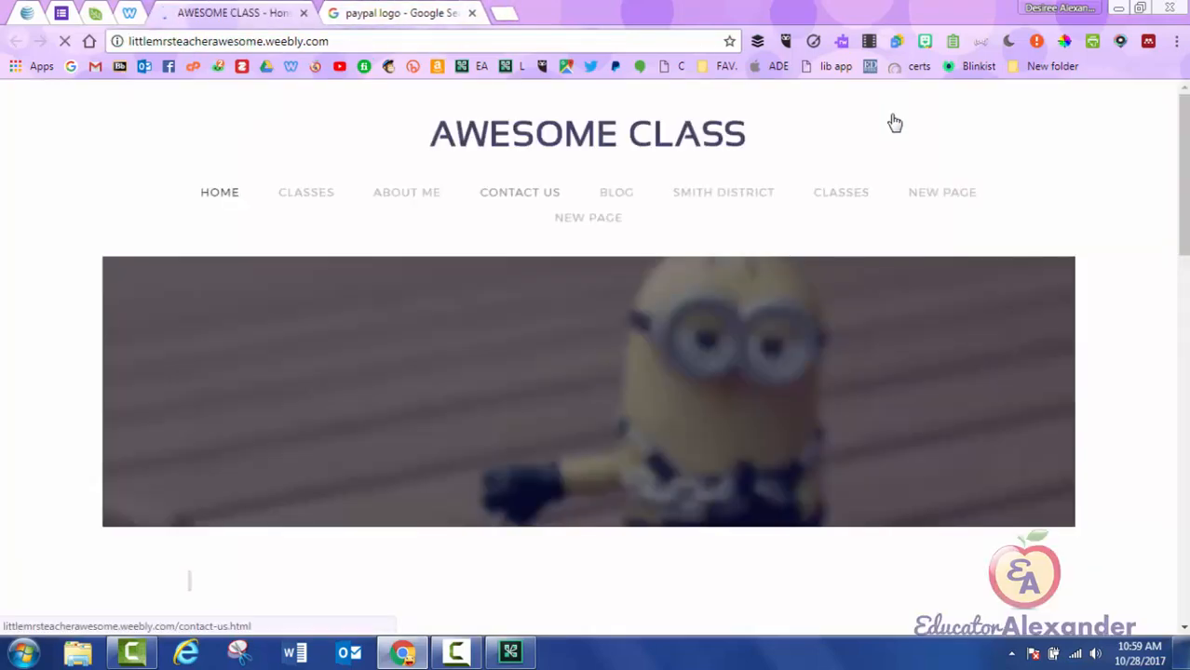
pyautogui.click(588, 218)
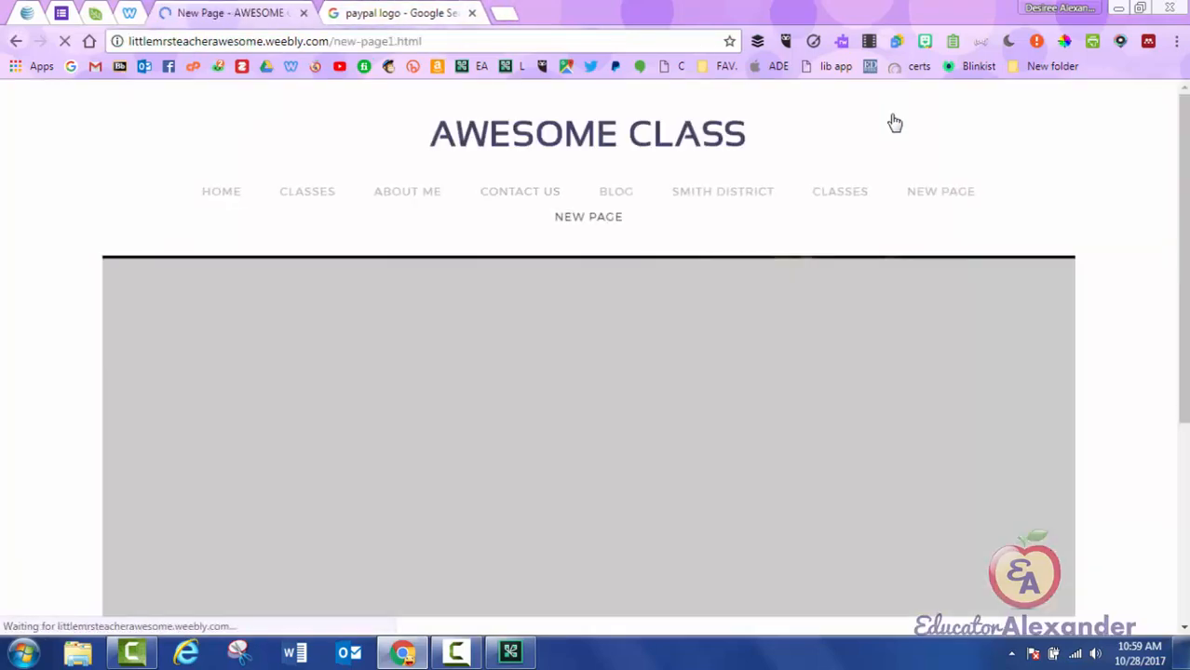
pyautogui.scroll(-5, 895, 122)
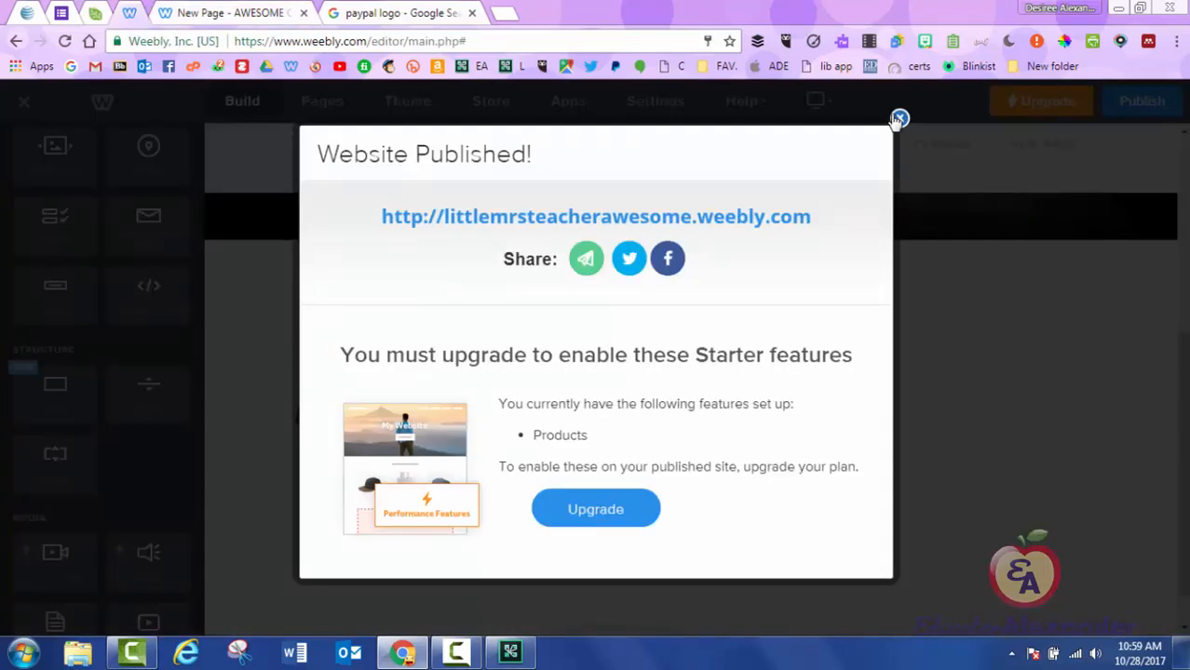
pyautogui.click(898, 119)
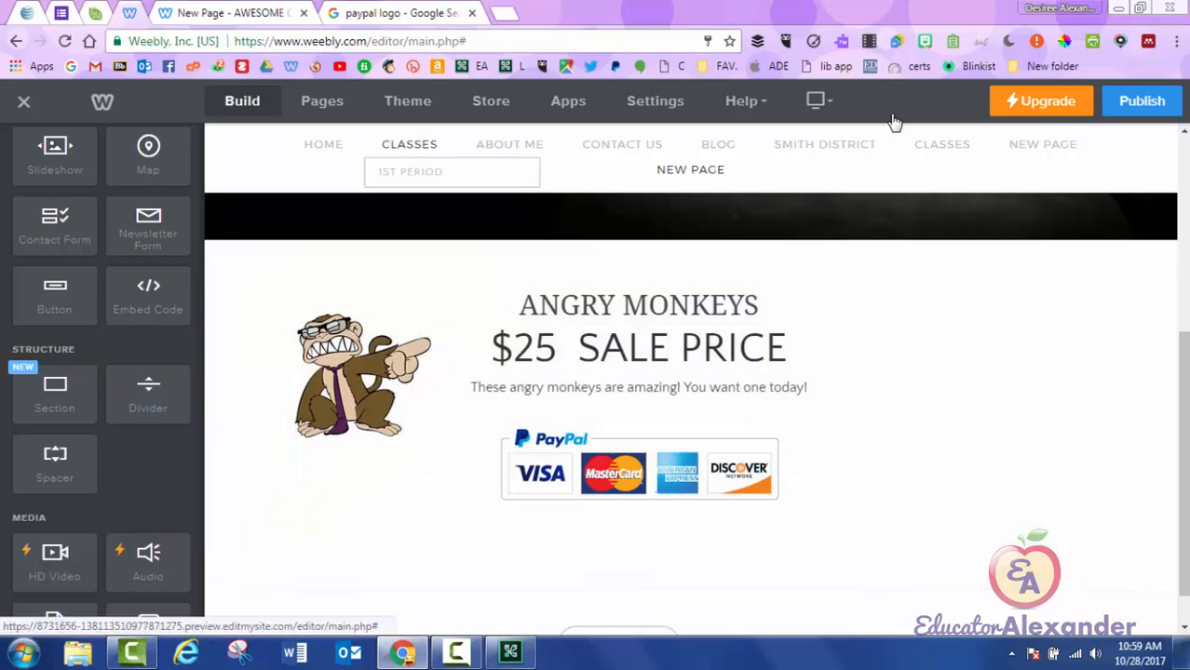
# Switch the editor to the CLASSES page and scroll through its content.
pyautogui.click(409, 144)
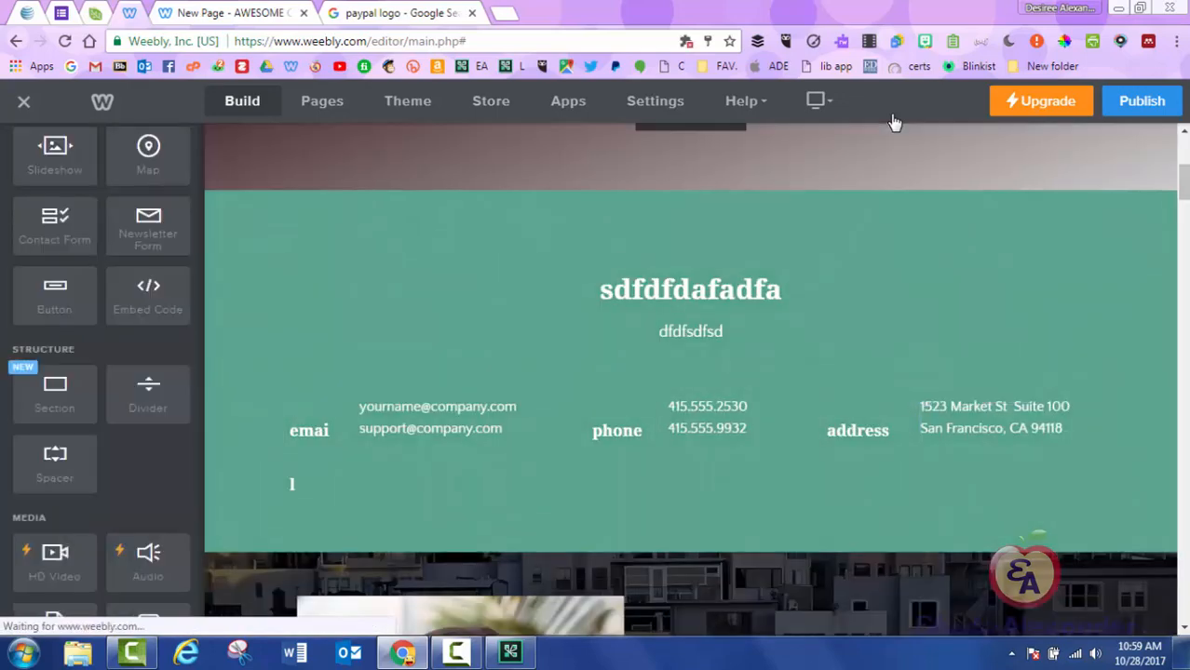
pyautogui.scroll(-15, 689, 410)
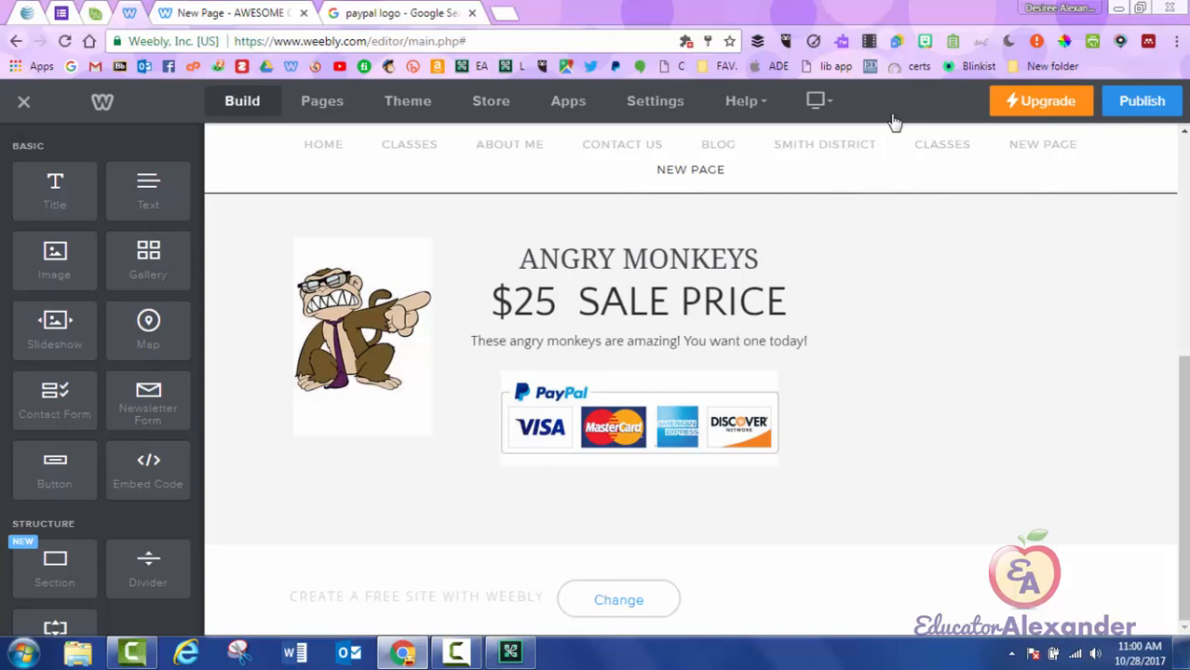
pyautogui.scroll(4, 894, 123)
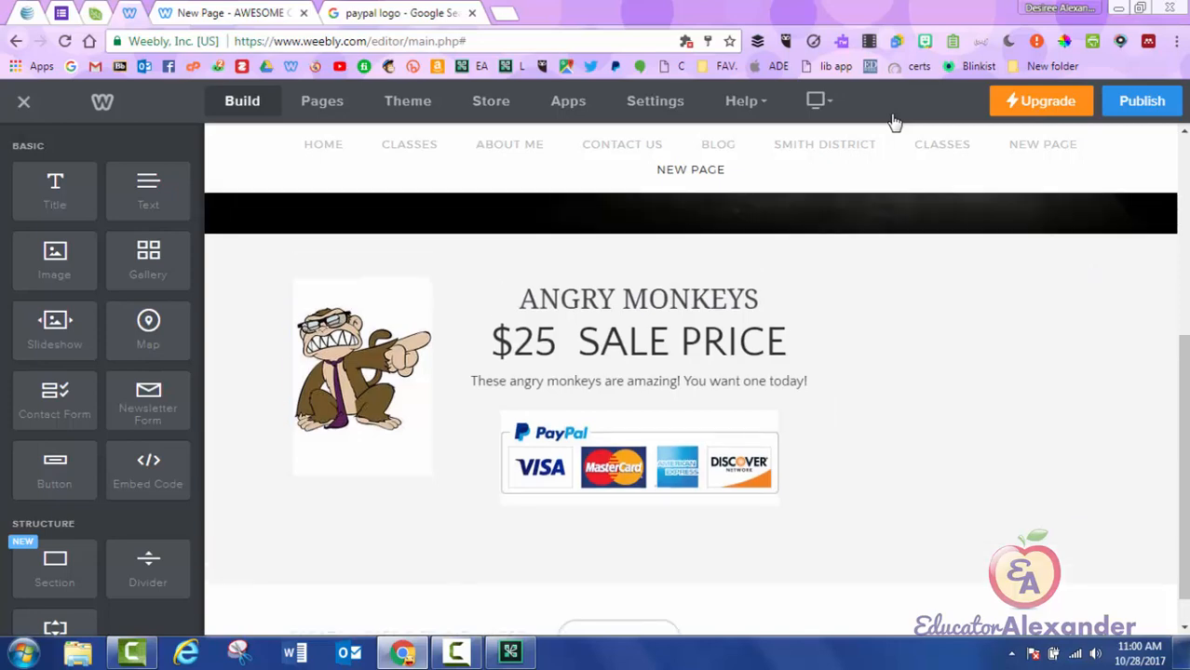
pyautogui.scroll(2, 894, 123)
pyautogui.scroll(-5, 893, 123)
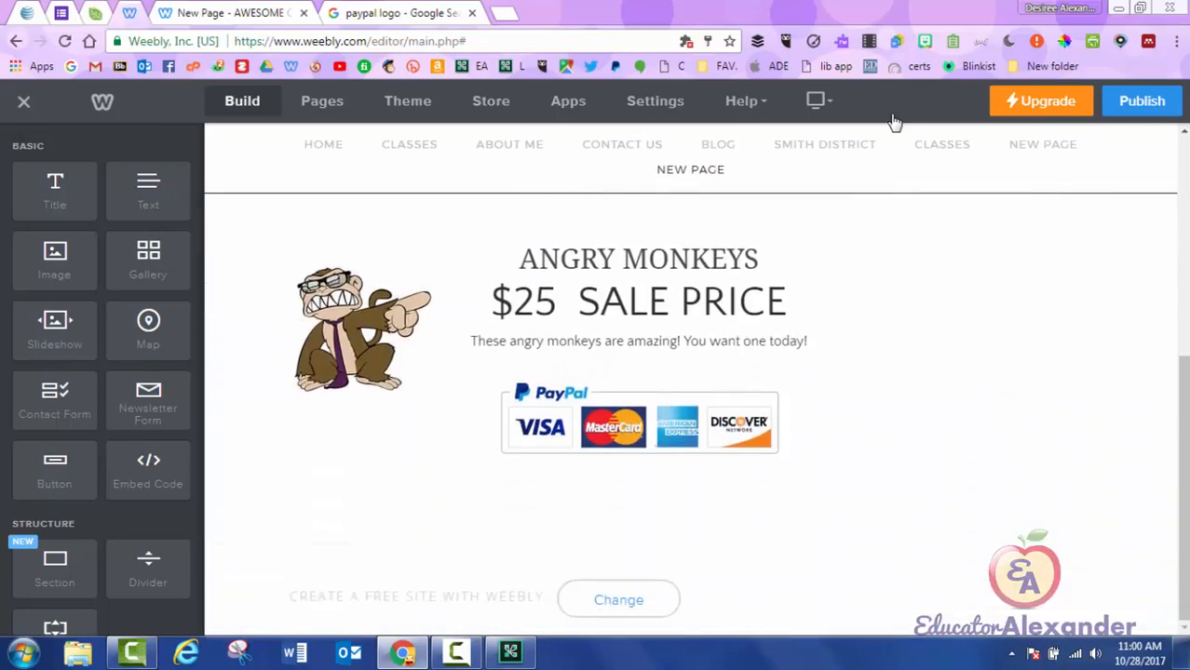
pyautogui.scroll(-1, 894, 123)
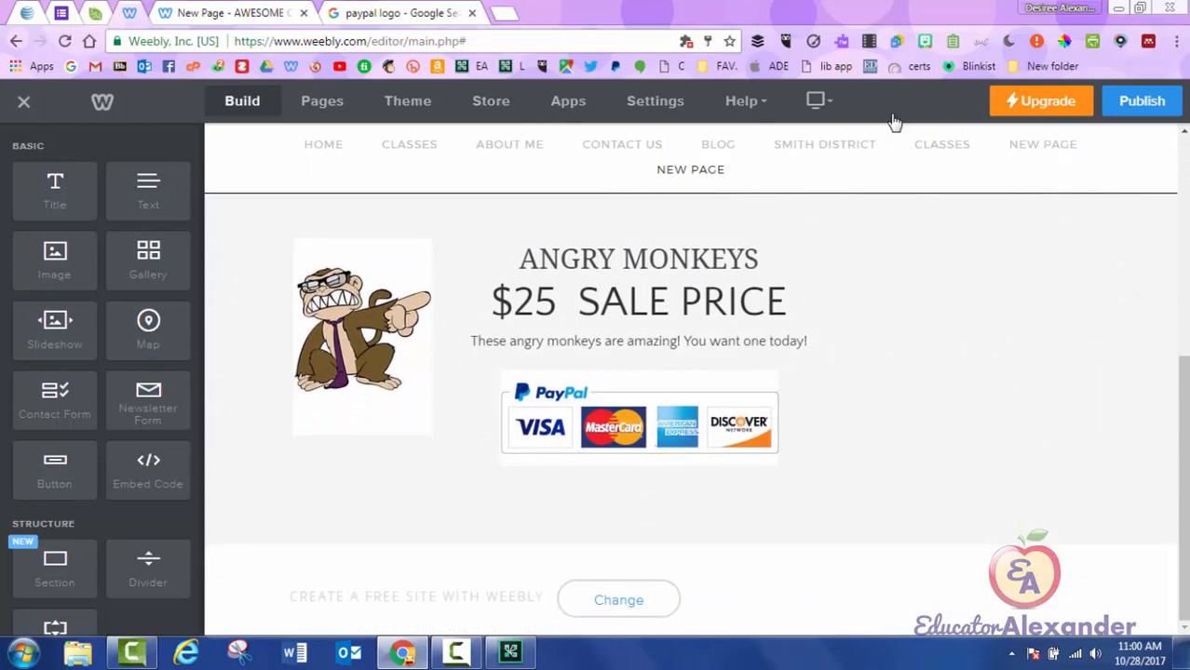
pyautogui.scroll(-3, 103, 372)
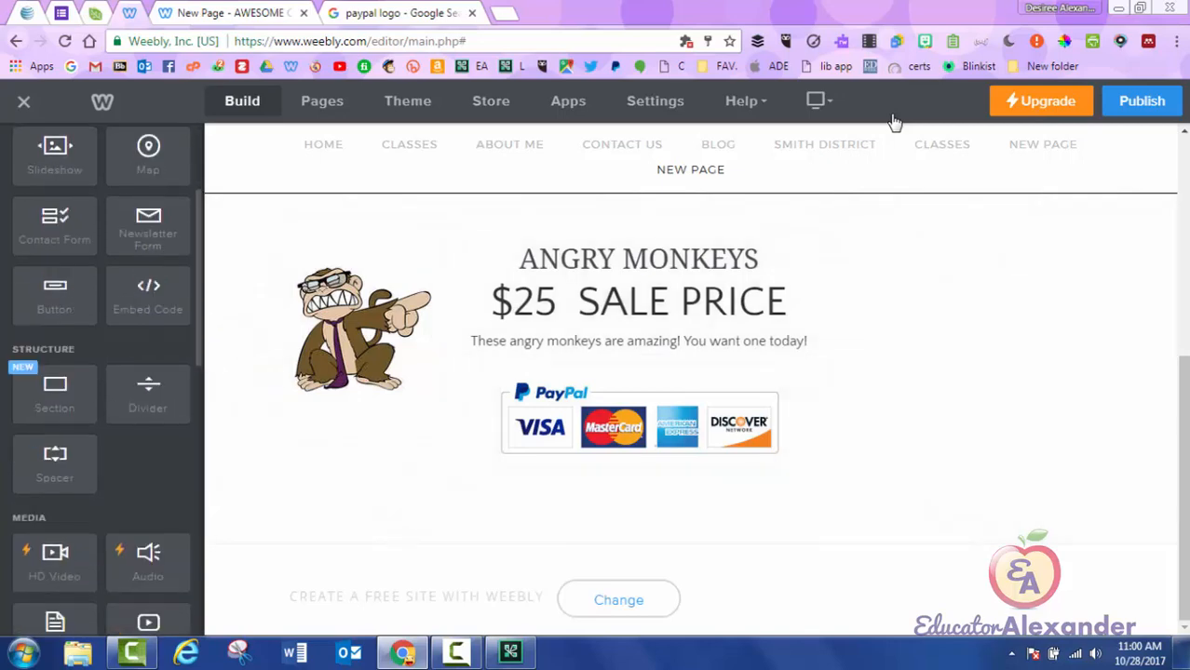
pyautogui.scroll(-5, 103, 373)
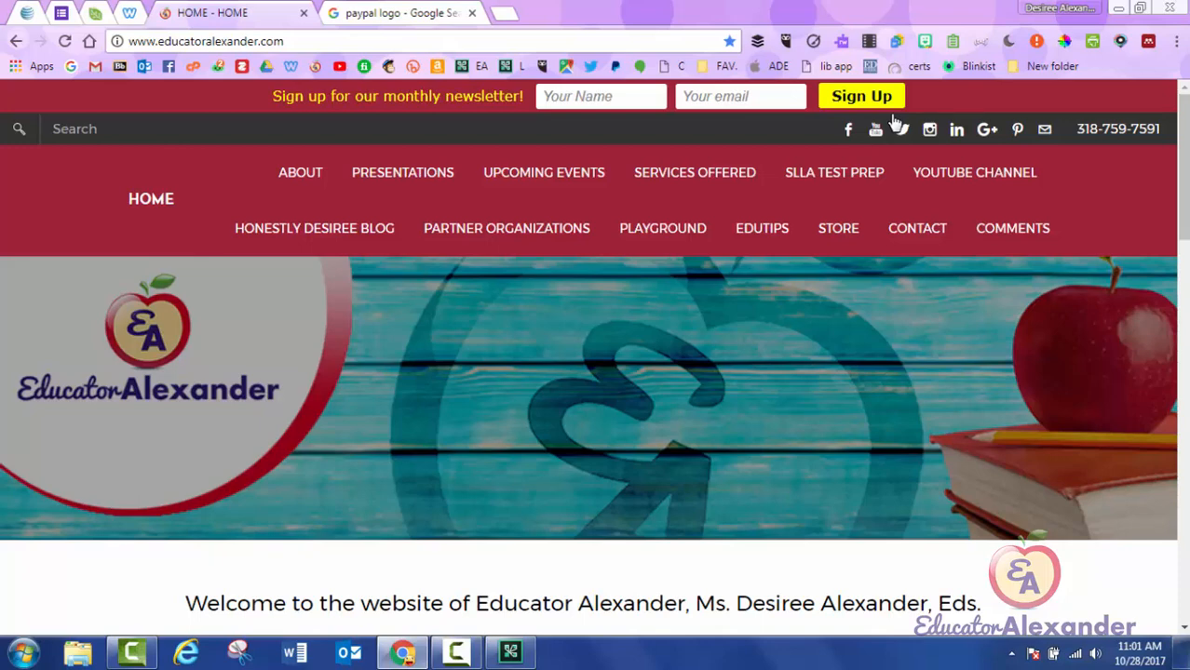
# Scroll through the educatoralexander.com home page and back, then return to the AWESOME CLASS Weebly editor.
pyautogui.hotkey('ctrl', 'l')
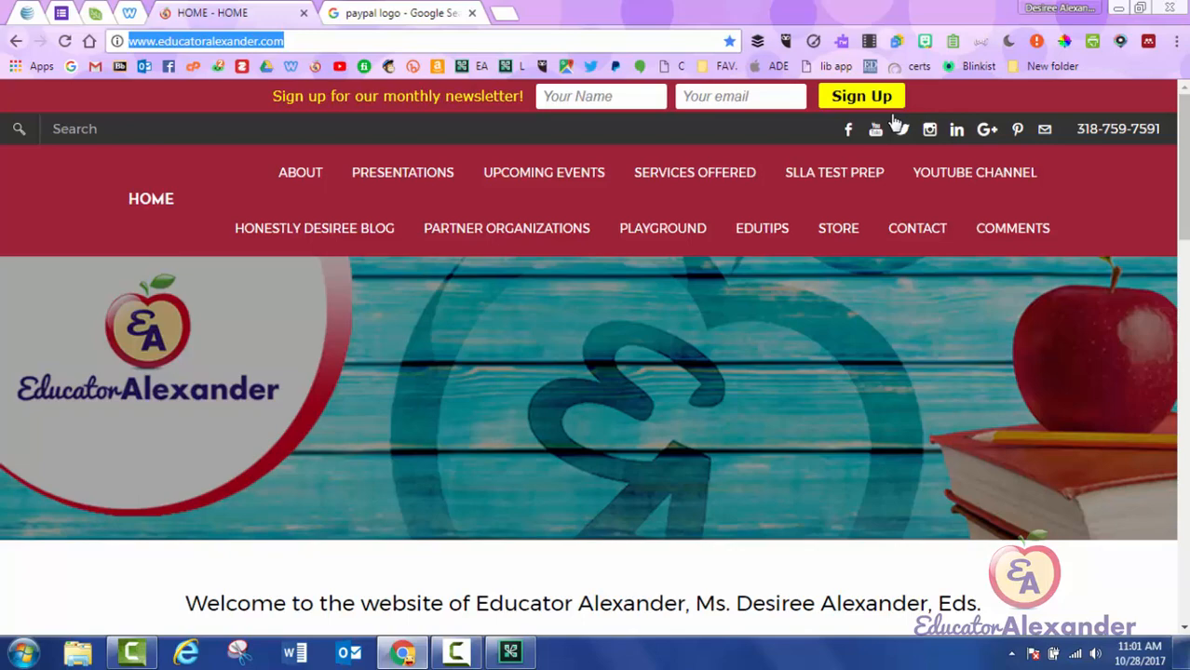
pyautogui.scroll(-6, 894, 122)
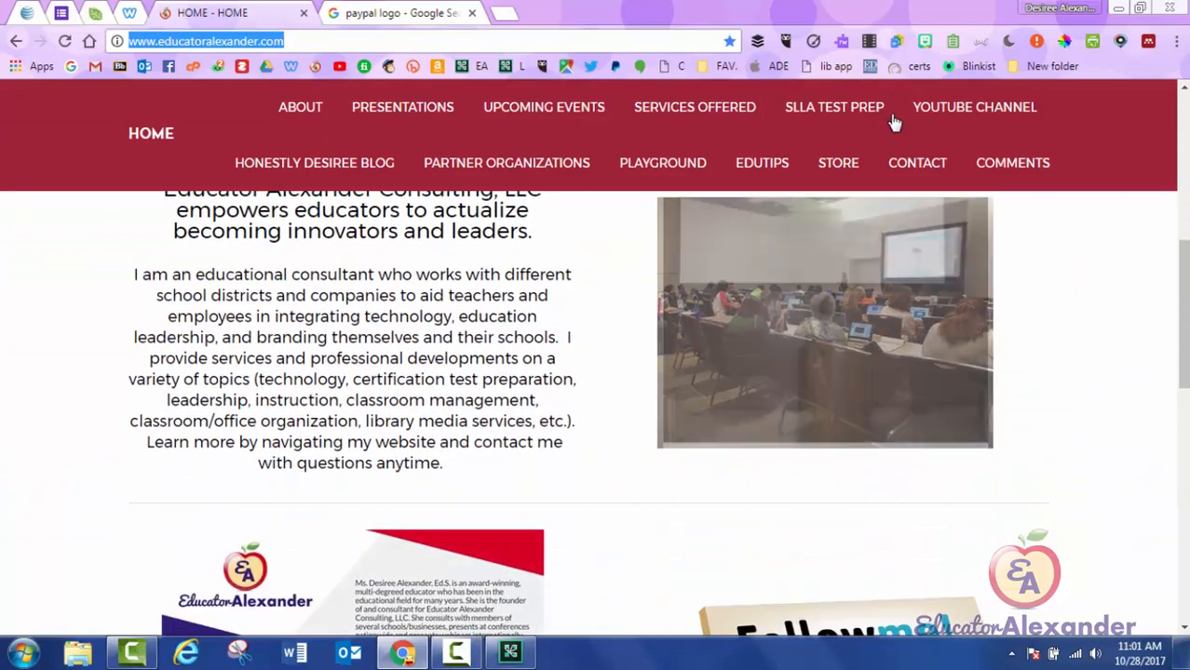
pyautogui.scroll(-8, 894, 122)
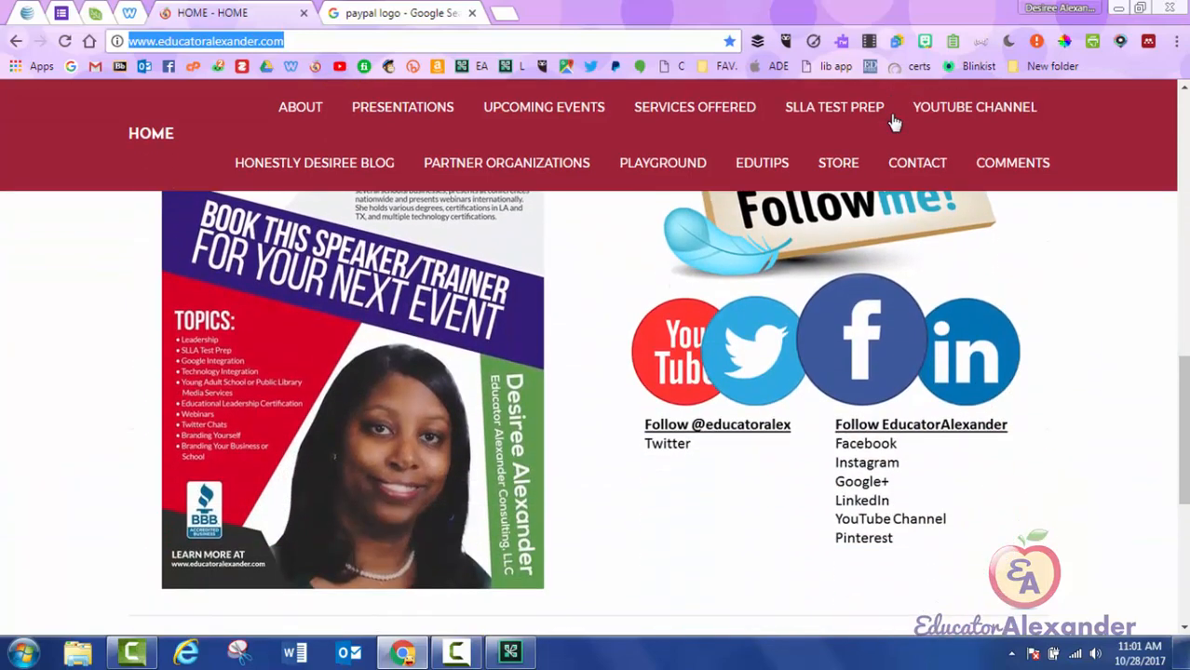
pyautogui.scroll(3, 894, 122)
pyautogui.scroll(6, 894, 122)
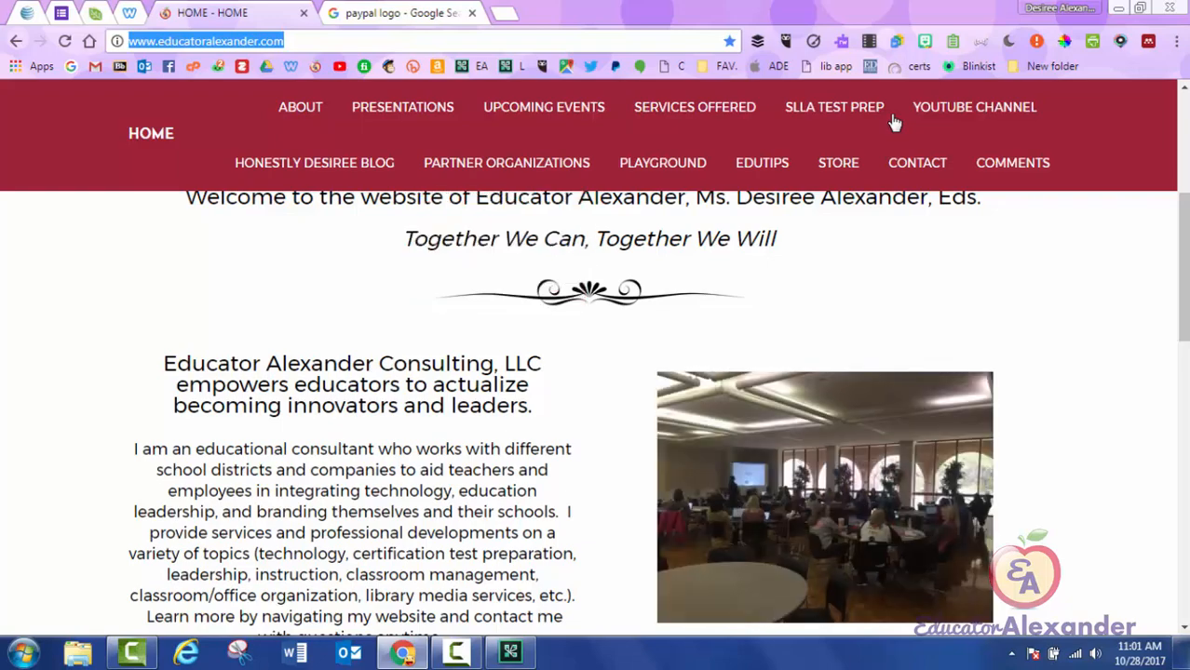
pyautogui.scroll(4, 894, 122)
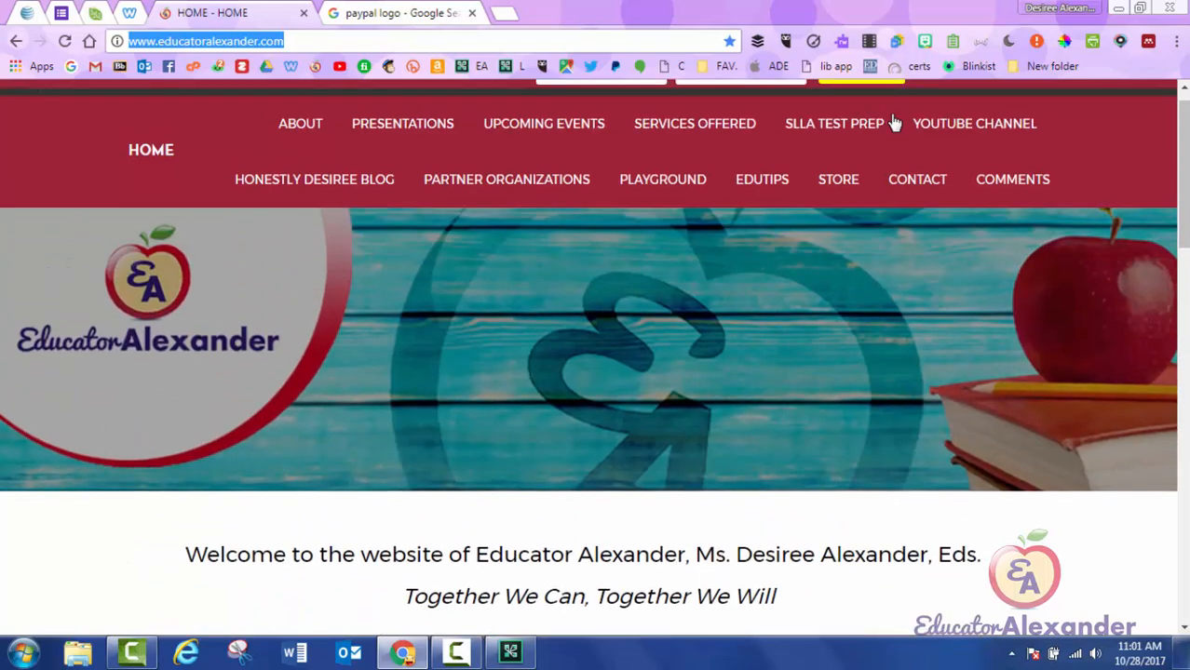
pyautogui.scroll(1, 894, 122)
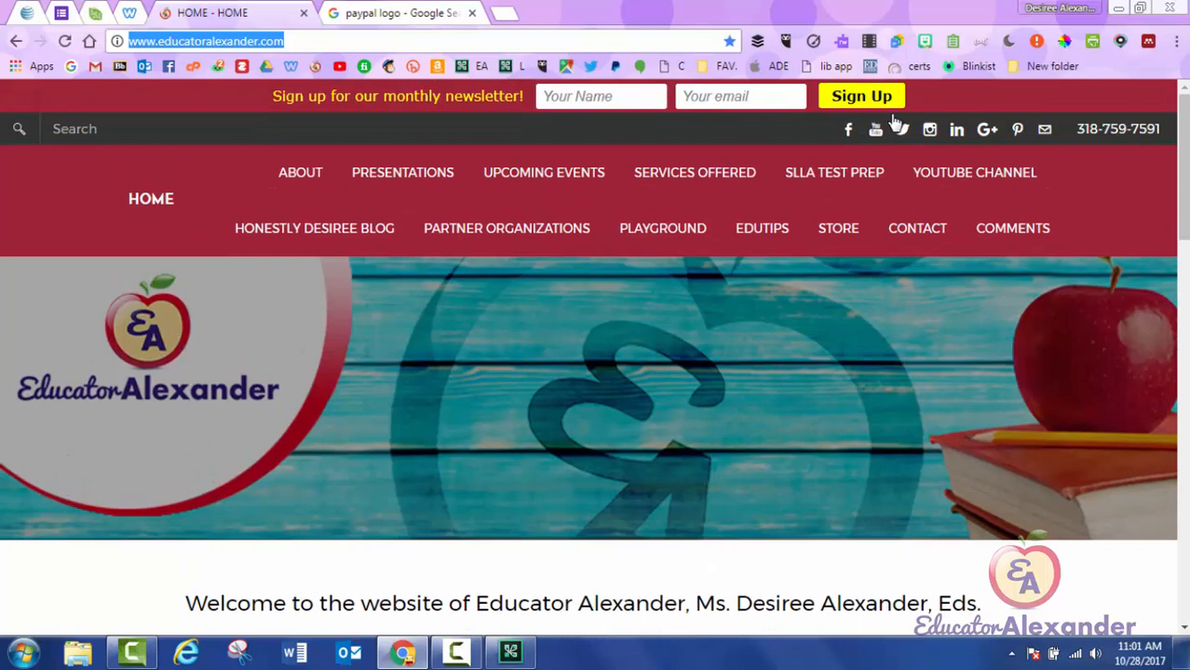
pyautogui.click(130, 14)
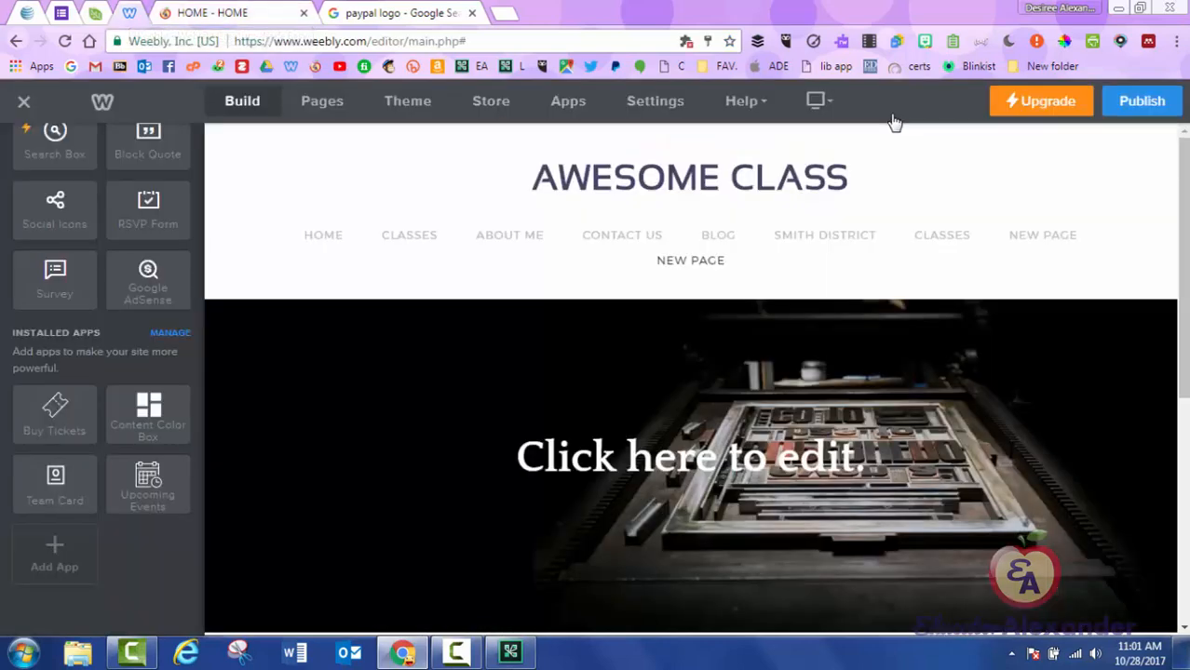